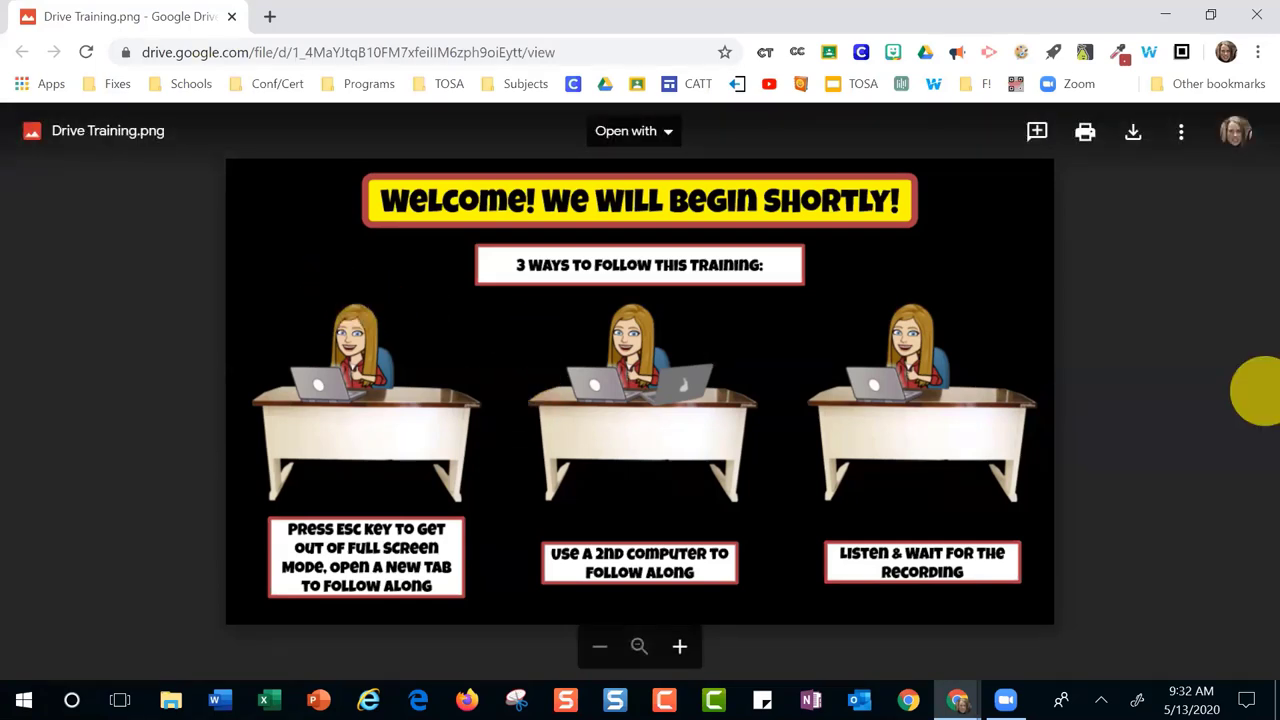
Open the Clever Homeroom page and find the Google Drive link under District Links
{"action": "left_click", "coordinate": [861, 51]}
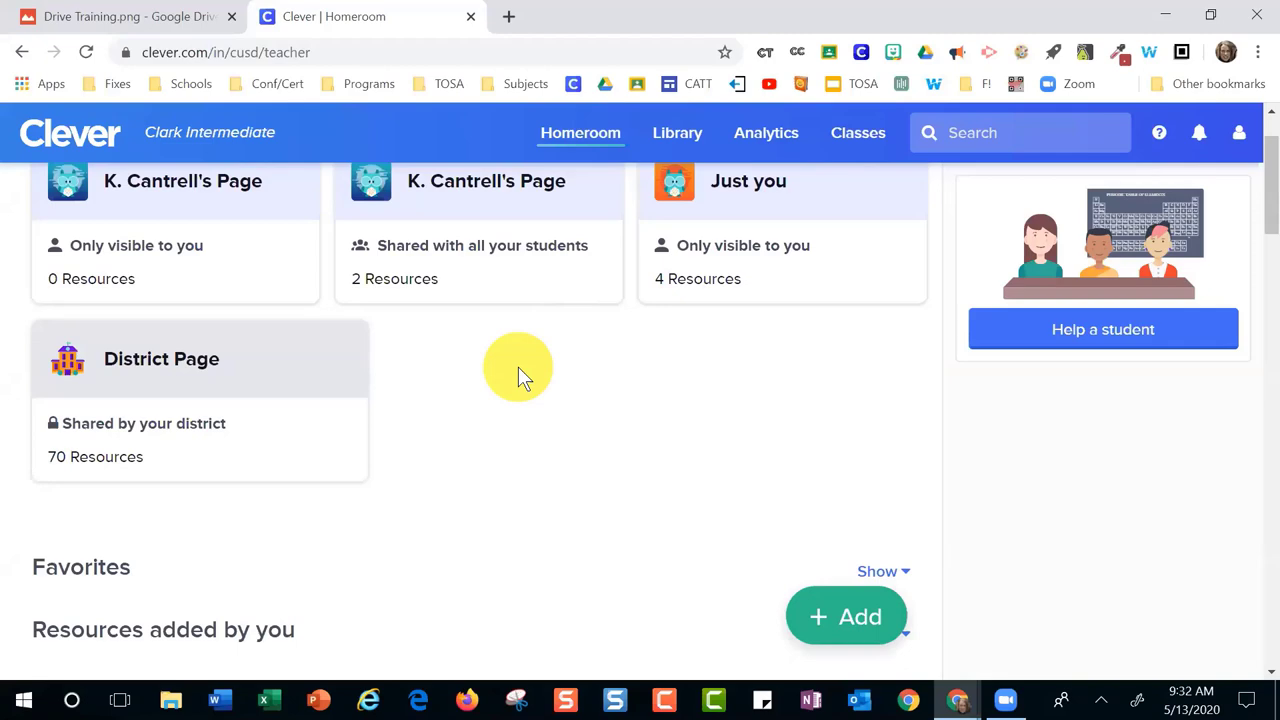
{"action": "scroll", "coordinate": [508, 432], "scroll_direction": "down", "scroll_amount": 3}
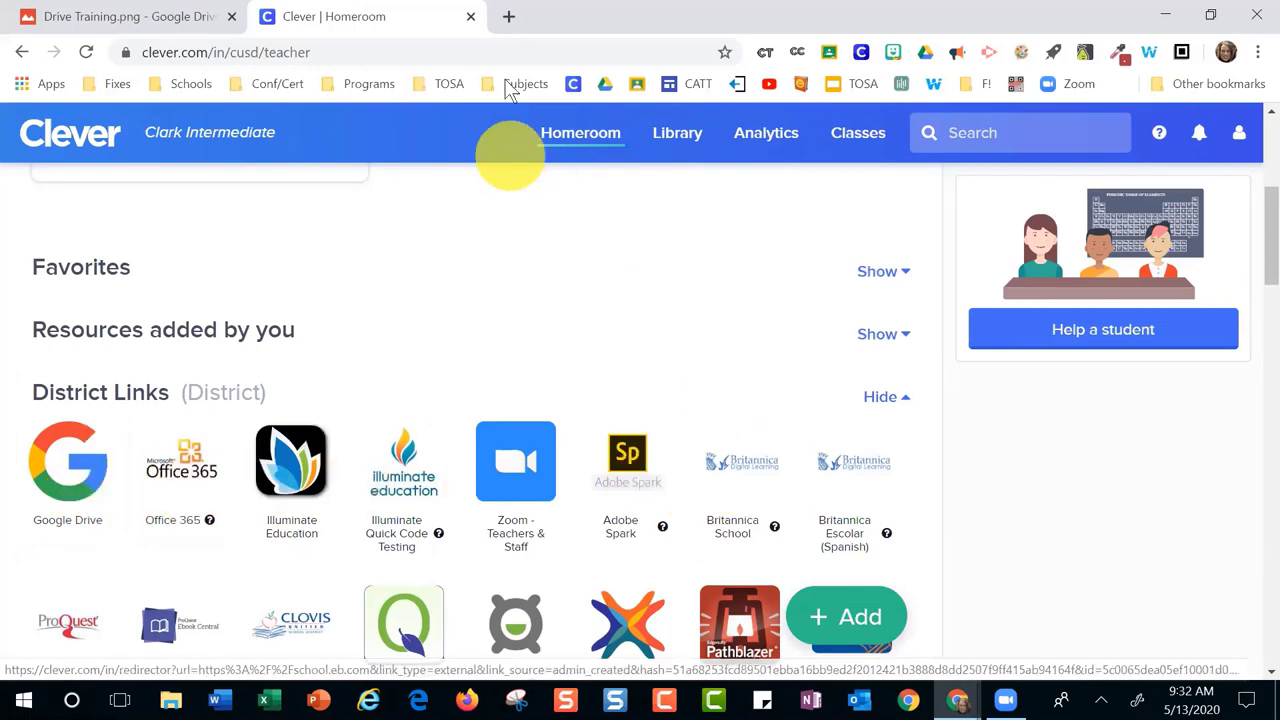
Check the signed-in Google account in a new browser tab, open Drive from the Google apps there, and close the Clever tab
{"action": "left_click", "coordinate": [508, 16]}
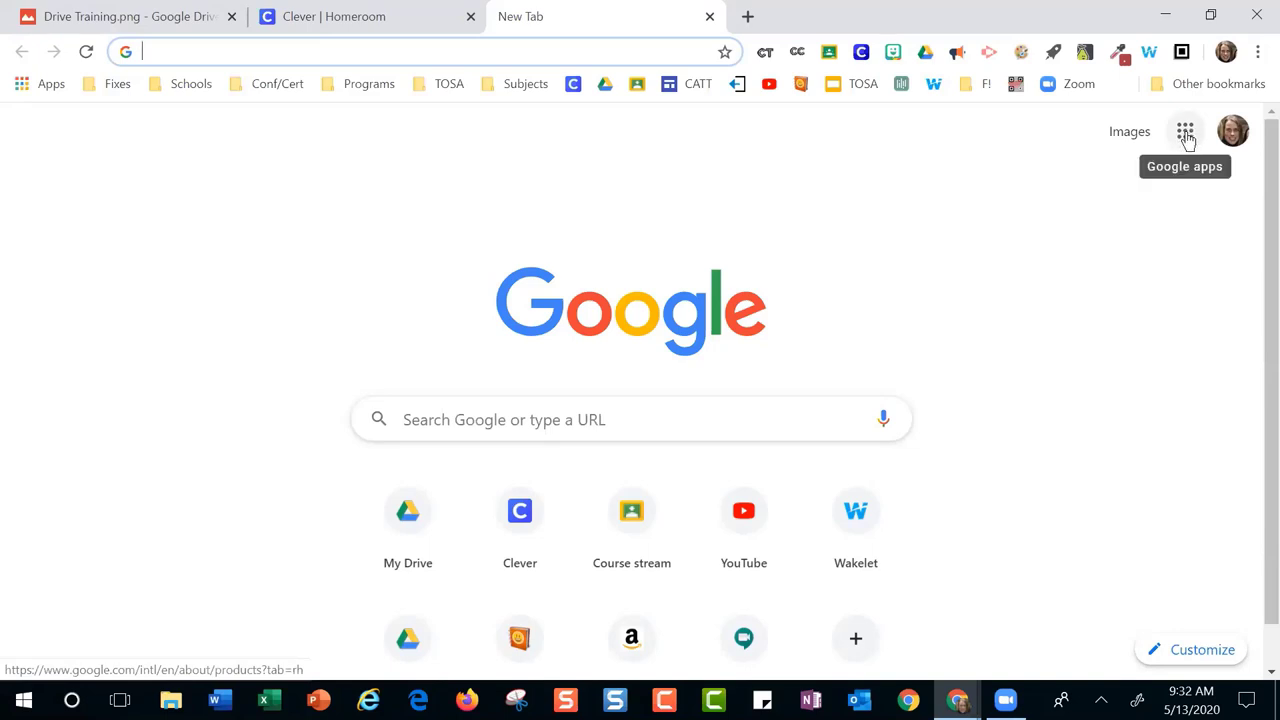
{"action": "left_click", "coordinate": [1233, 135]}
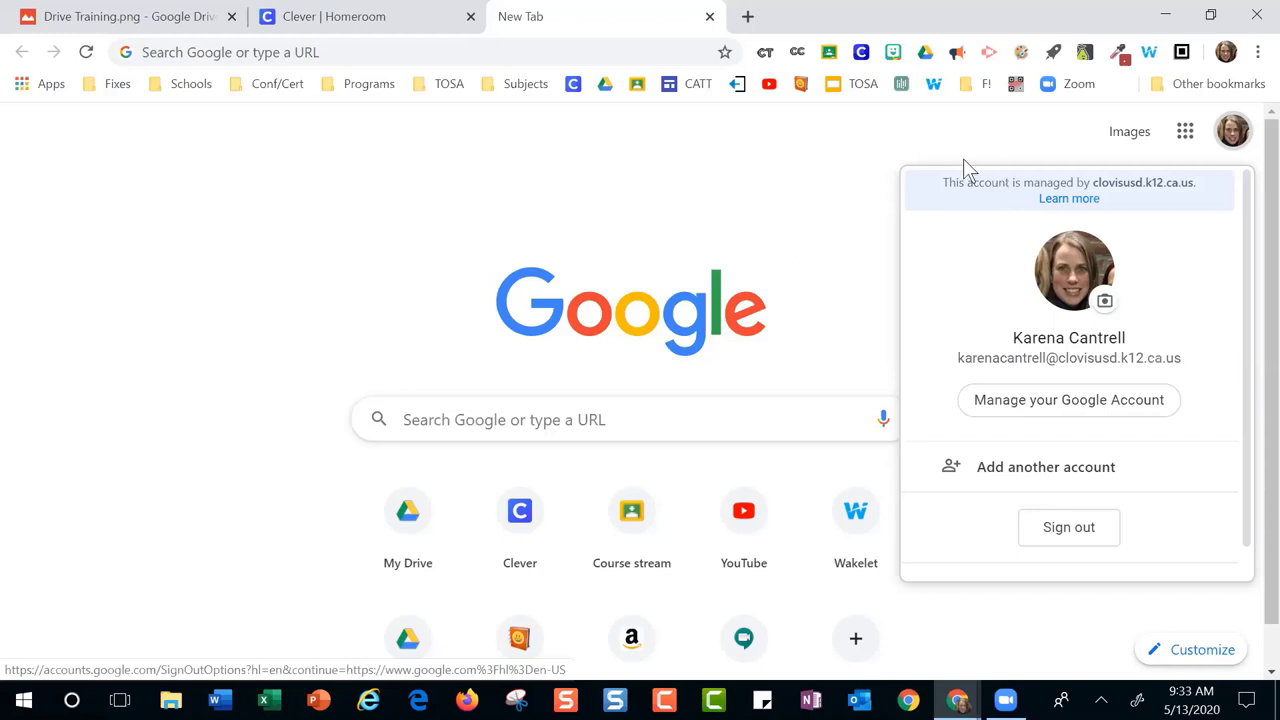
{"action": "left_click", "coordinate": [1128, 160]}
{"action": "left_click", "coordinate": [1185, 131]}
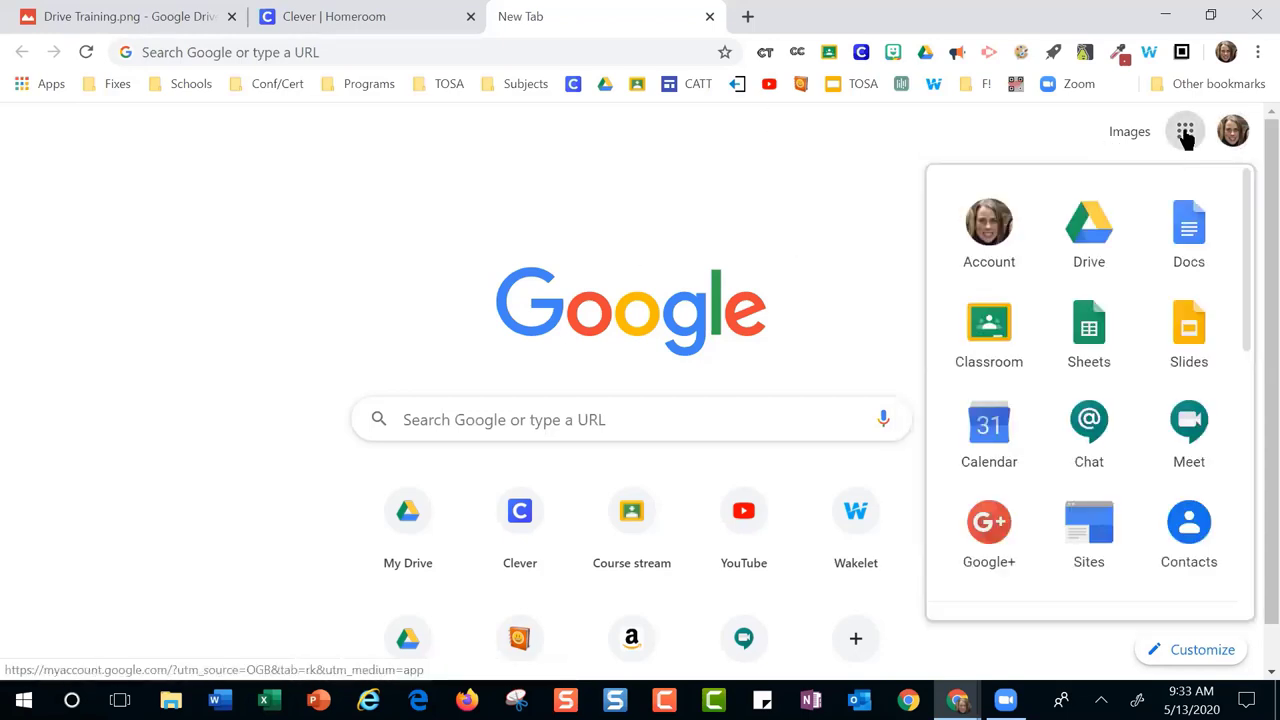
{"action": "left_click", "coordinate": [1088, 250]}
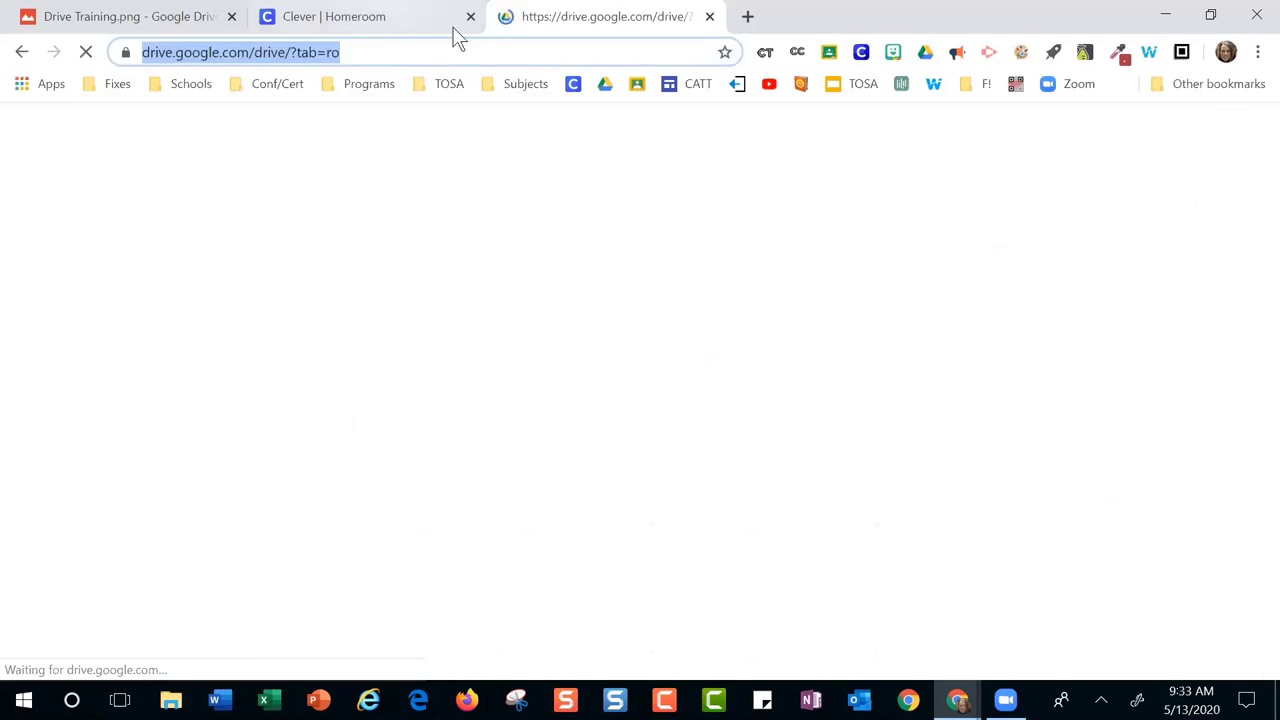
{"action": "left_click", "coordinate": [469, 18]}
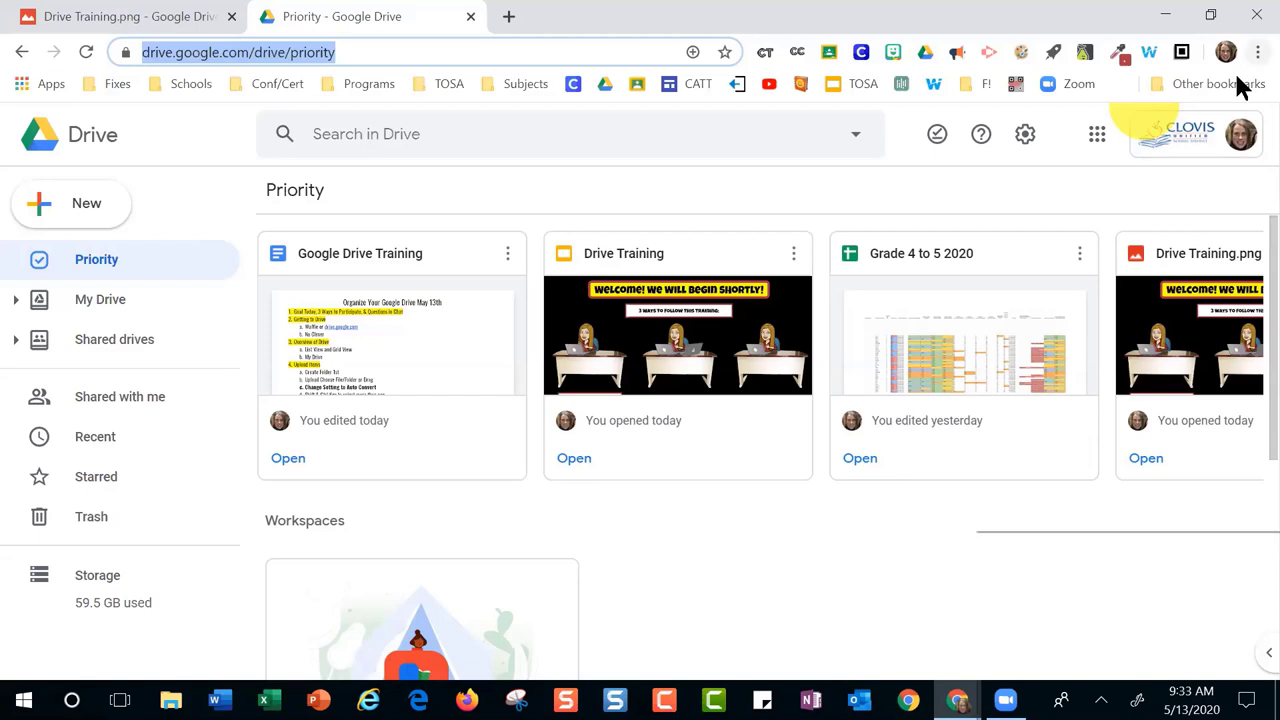
Set the browser zoom for the Drive page to 80%
{"action": "left_click", "coordinate": [1257, 52]}
{"action": "left_click", "coordinate": [1124, 240]}
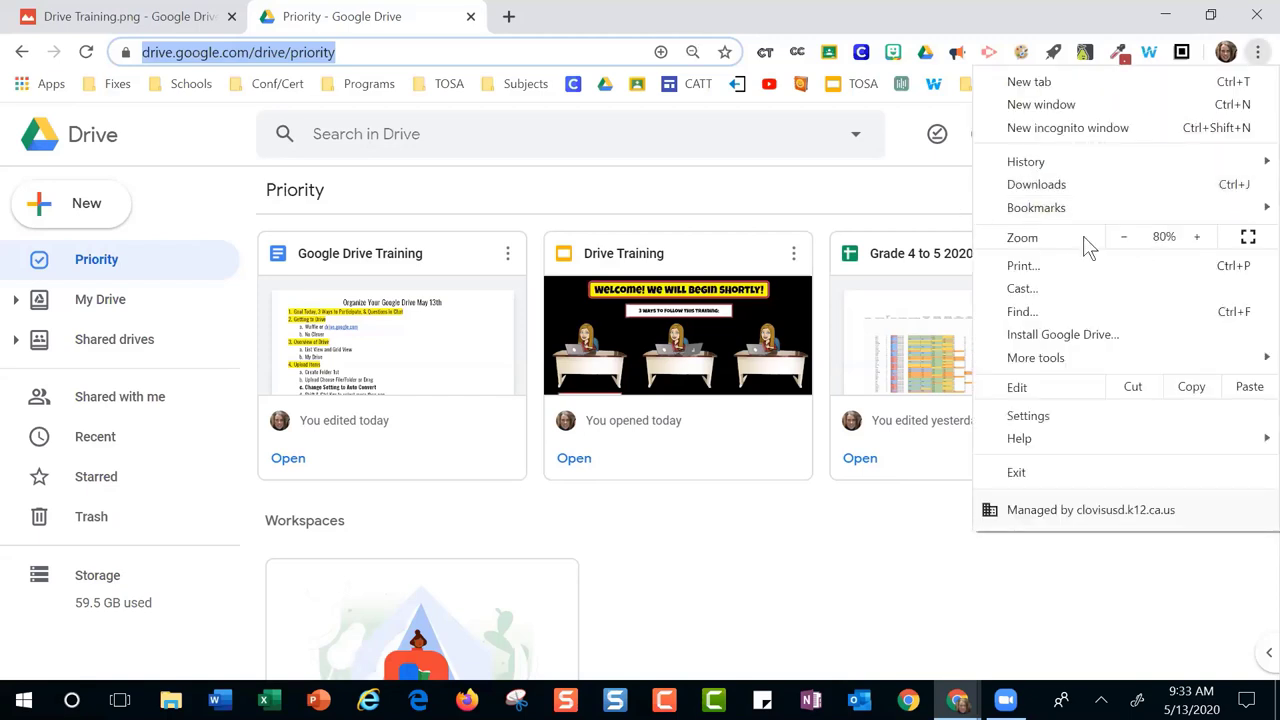
{"action": "key", "text": "Escape"}
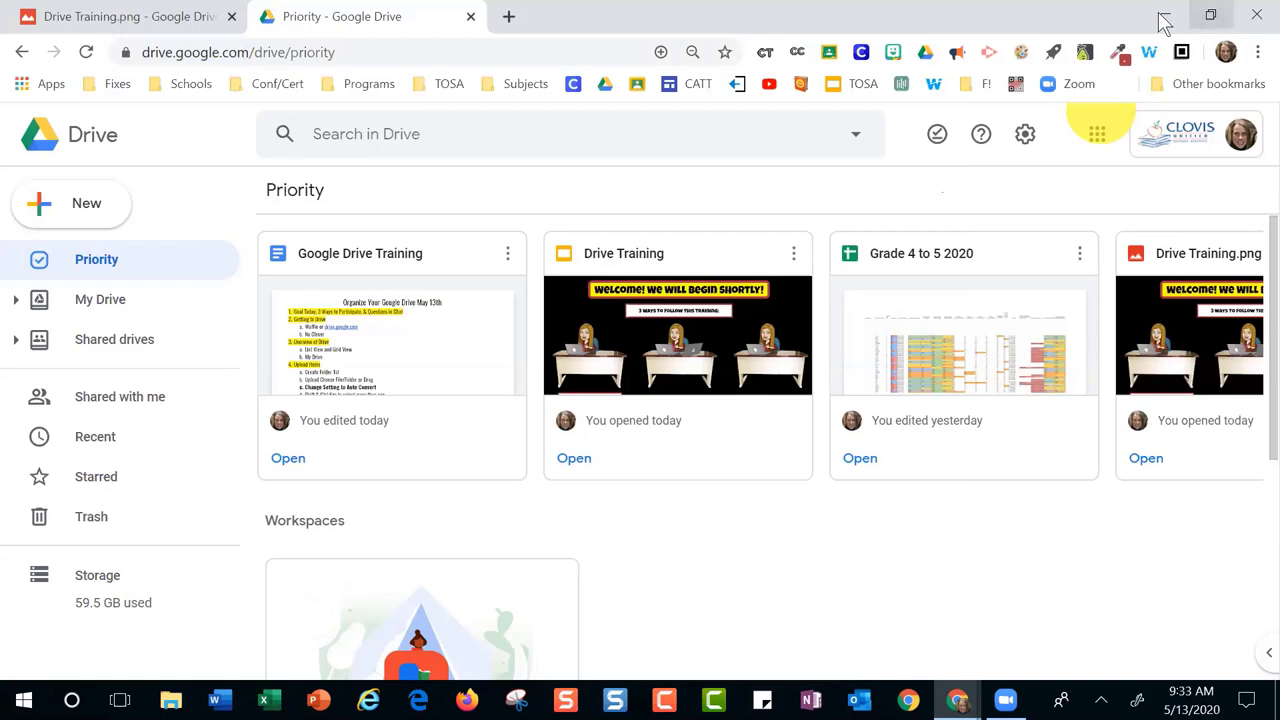
{"action": "key", "text": "ctrl+minus"}
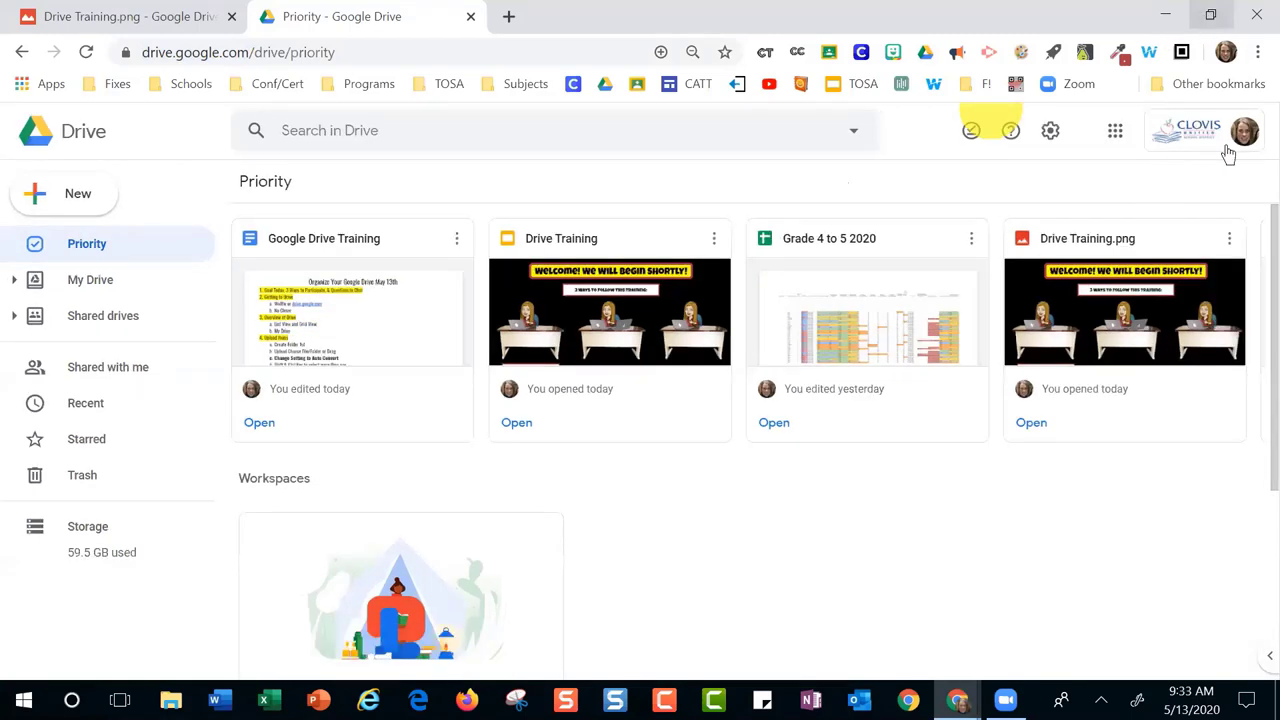
{"action": "key", "text": "super+d"}
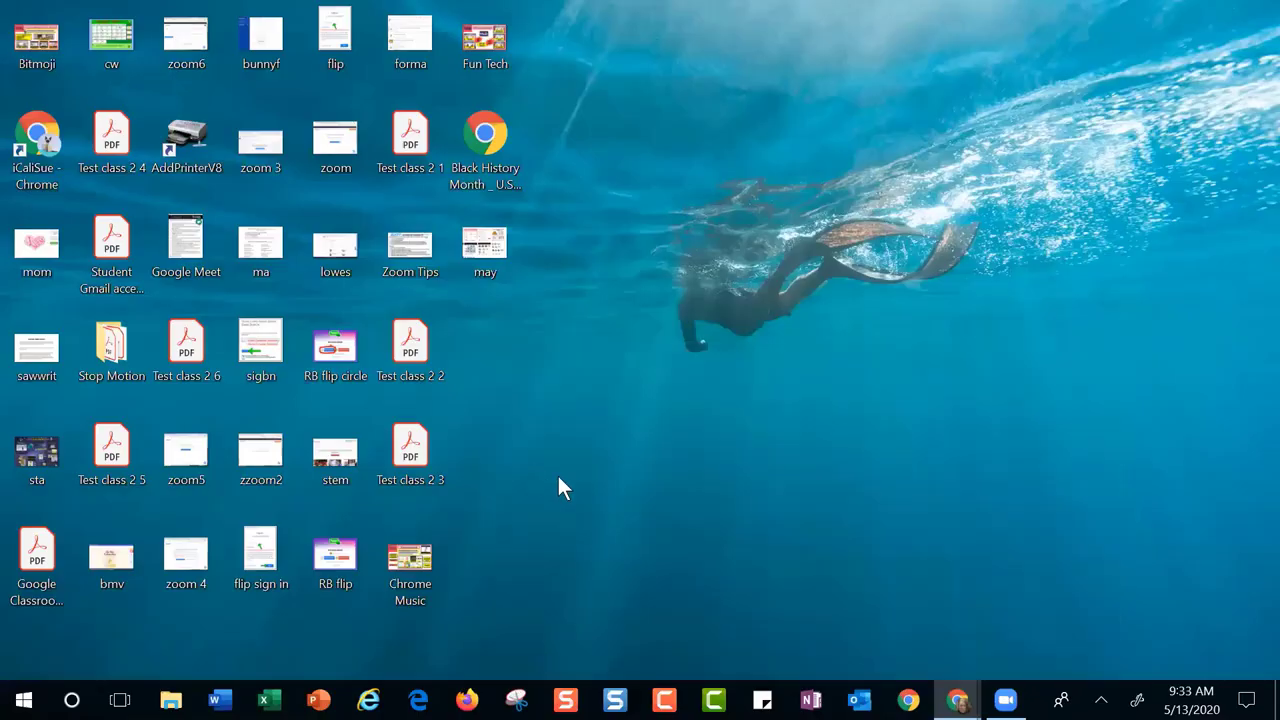
{"action": "key", "text": "super+d"}
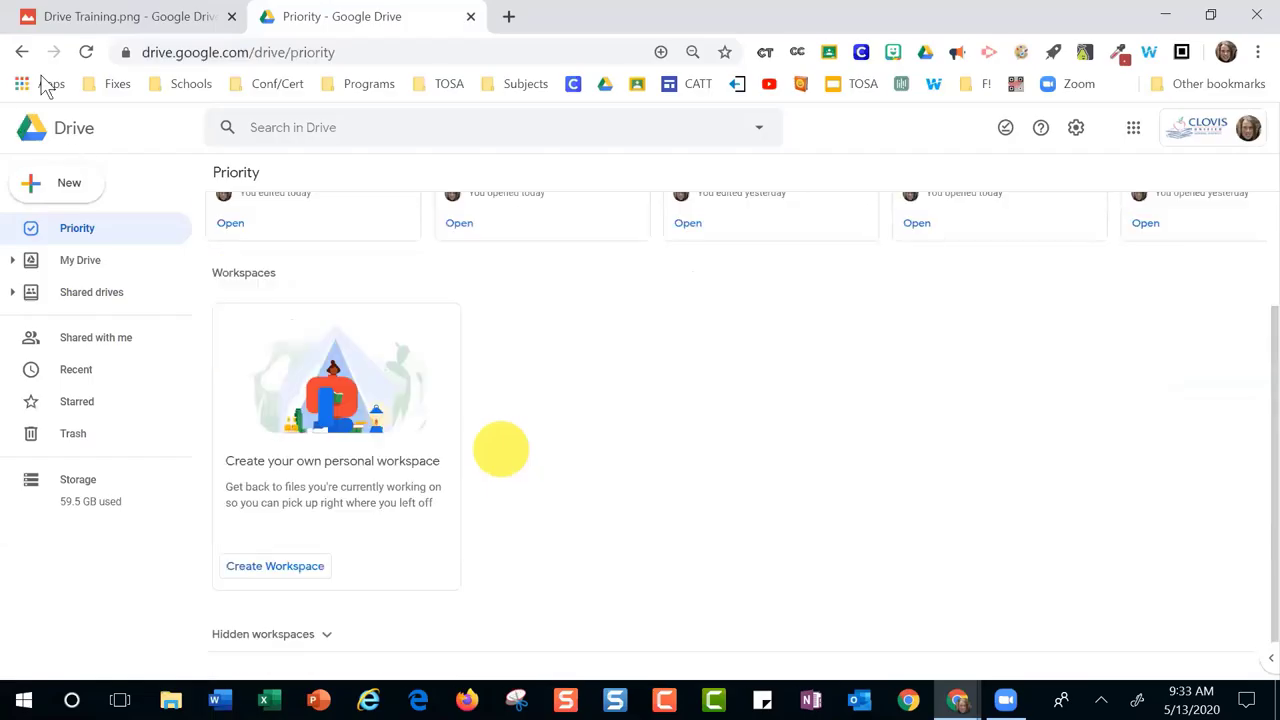
Reopen Drive from the Google apps in a new browser tab, replacing the old Drive tab, and go to My Drive
{"action": "key", "text": "ctrl+t"}
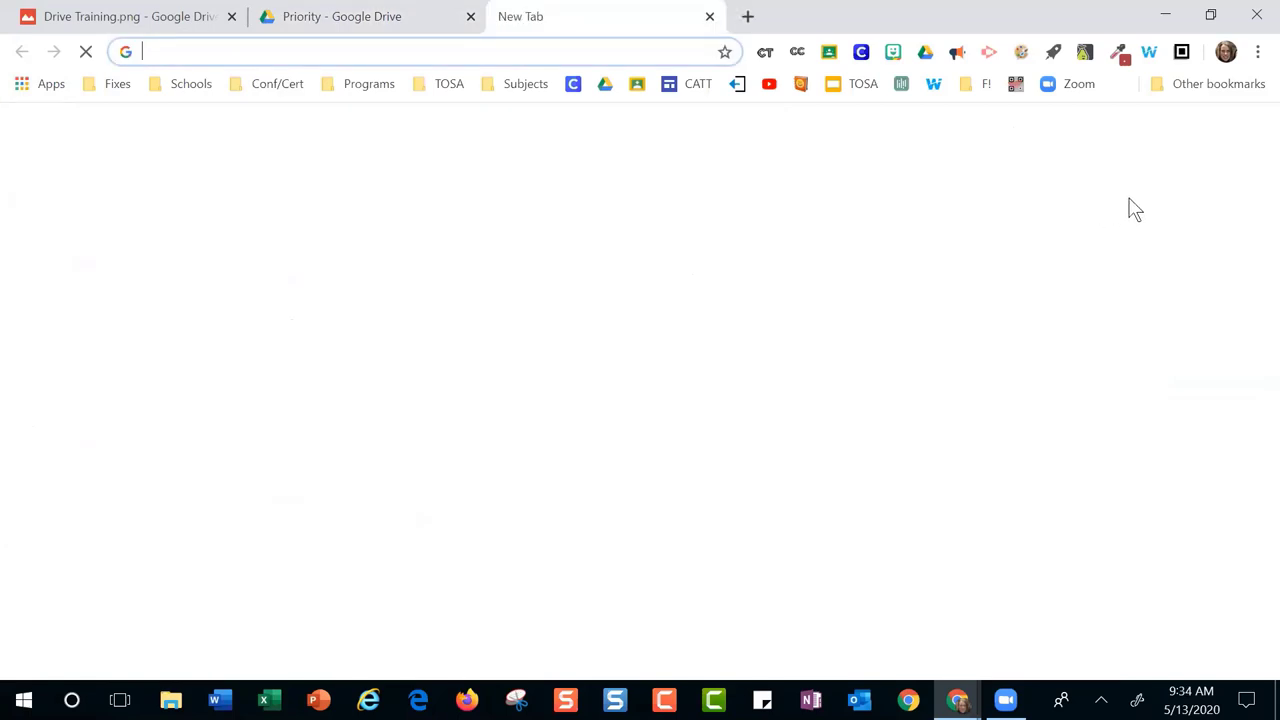
{"action": "left_click", "coordinate": [1182, 136]}
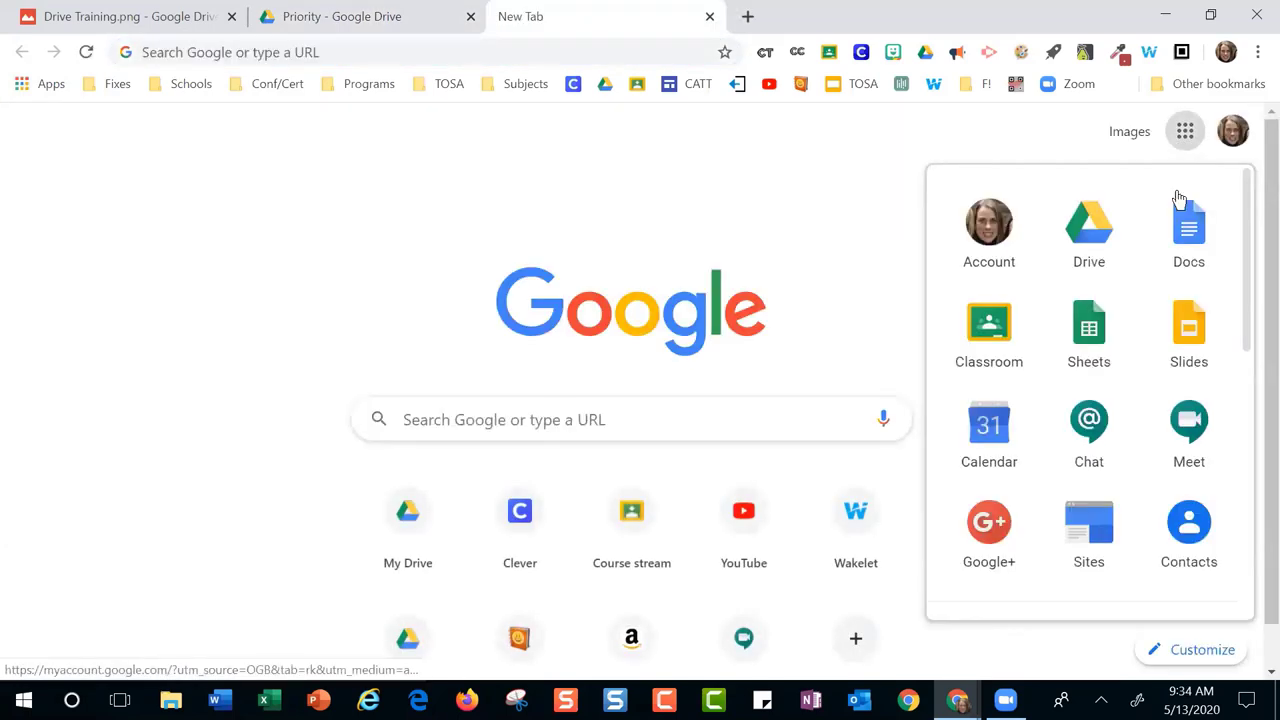
{"action": "left_click", "coordinate": [1078, 248]}
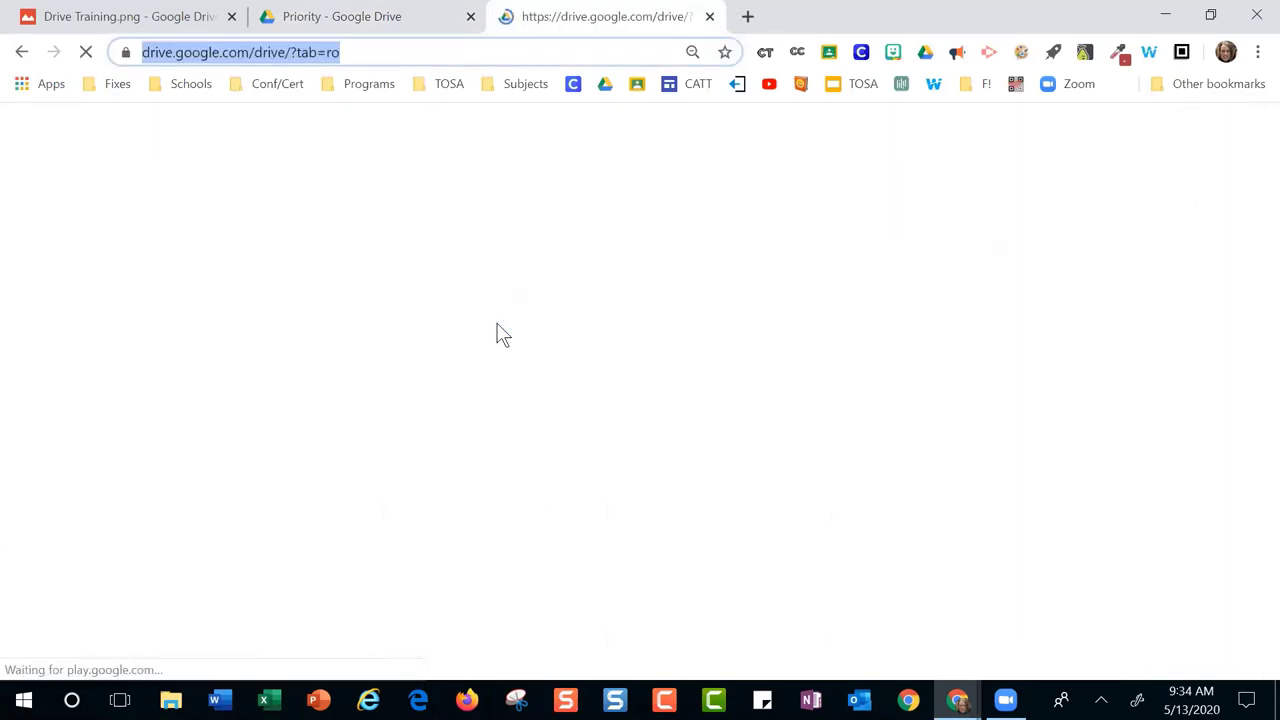
{"action": "left_click", "coordinate": [471, 17]}
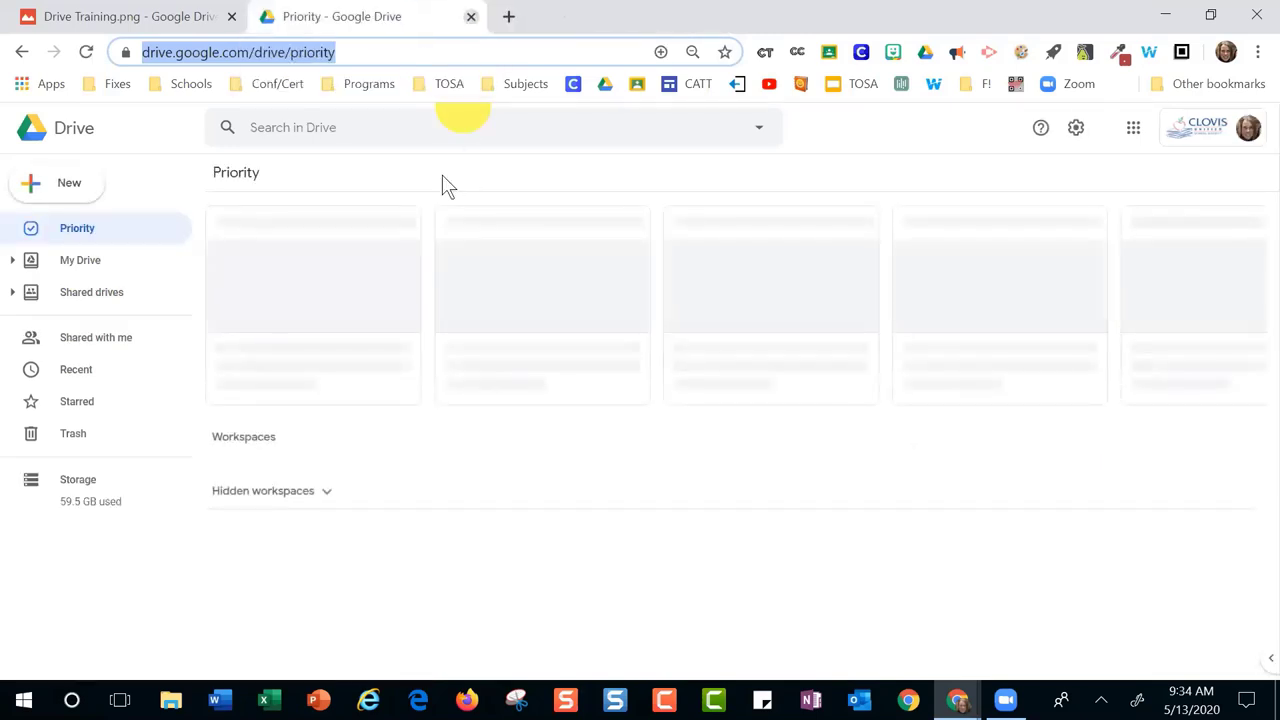
{"action": "left_click", "coordinate": [87, 265]}
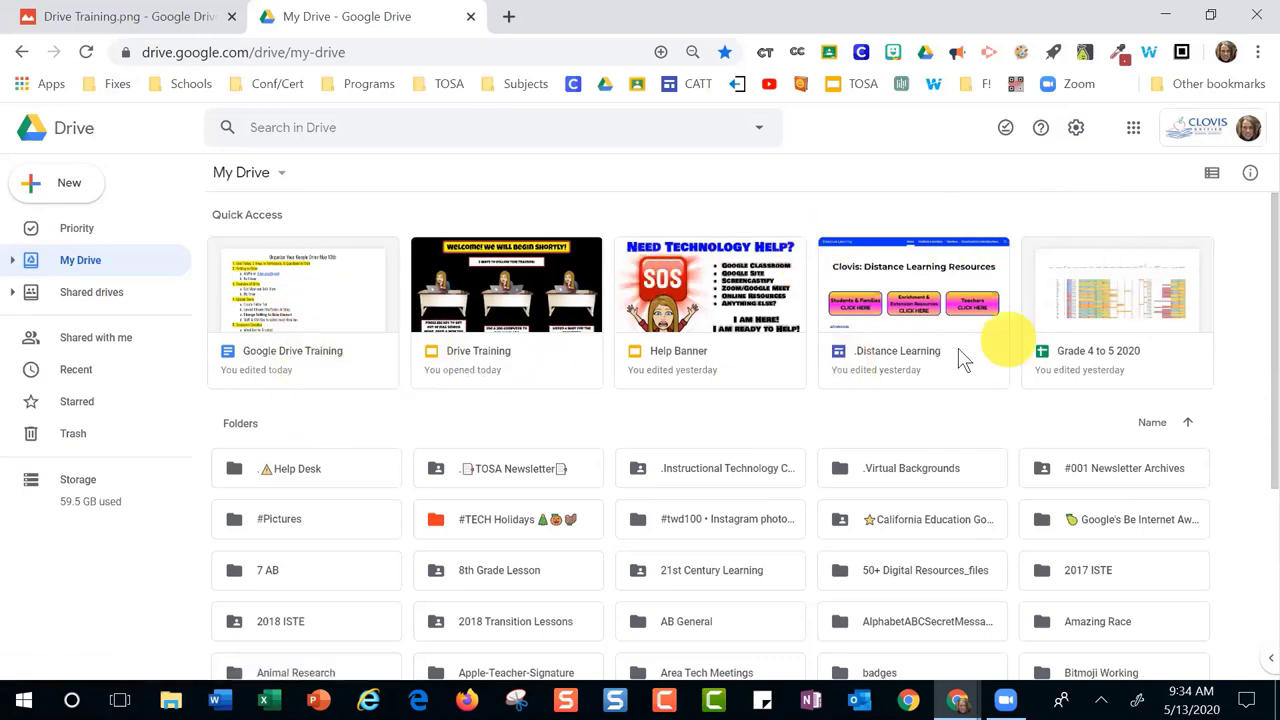
Review Drive's General settings, including upload conversion, offline access, density and suggestions, and close them
{"action": "left_click", "coordinate": [1076, 130]}
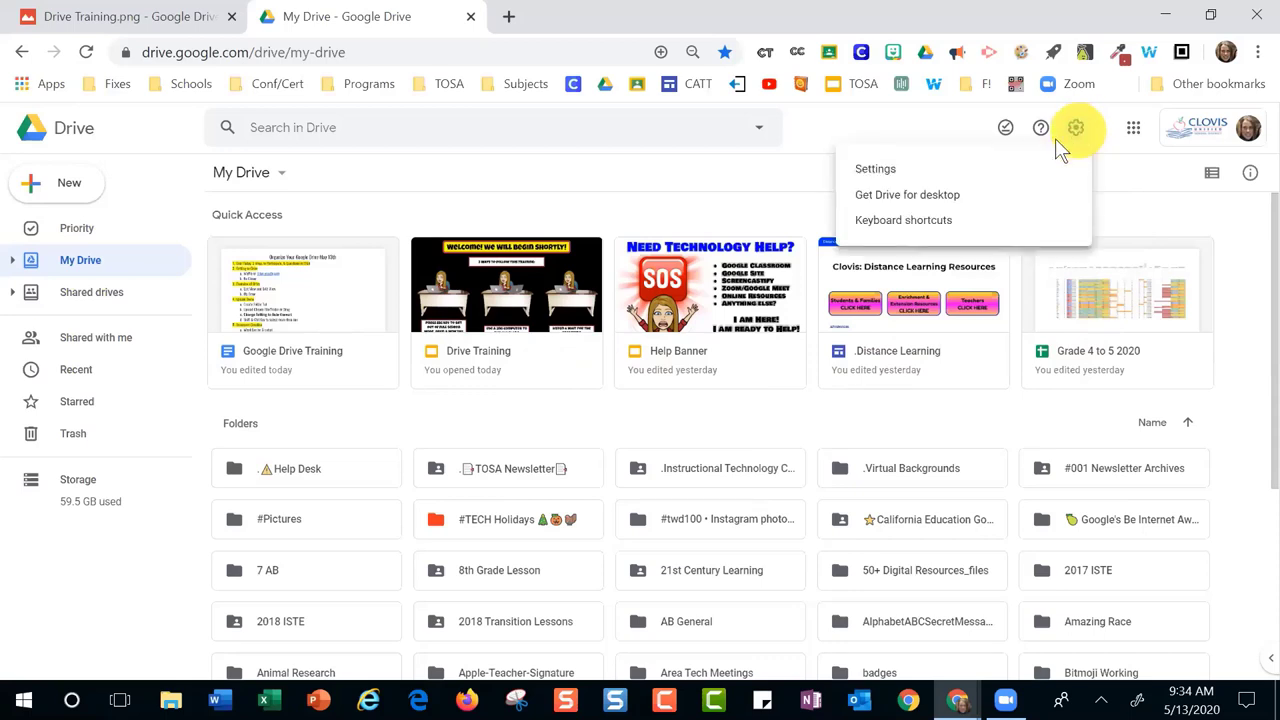
{"action": "left_click", "coordinate": [871, 180]}
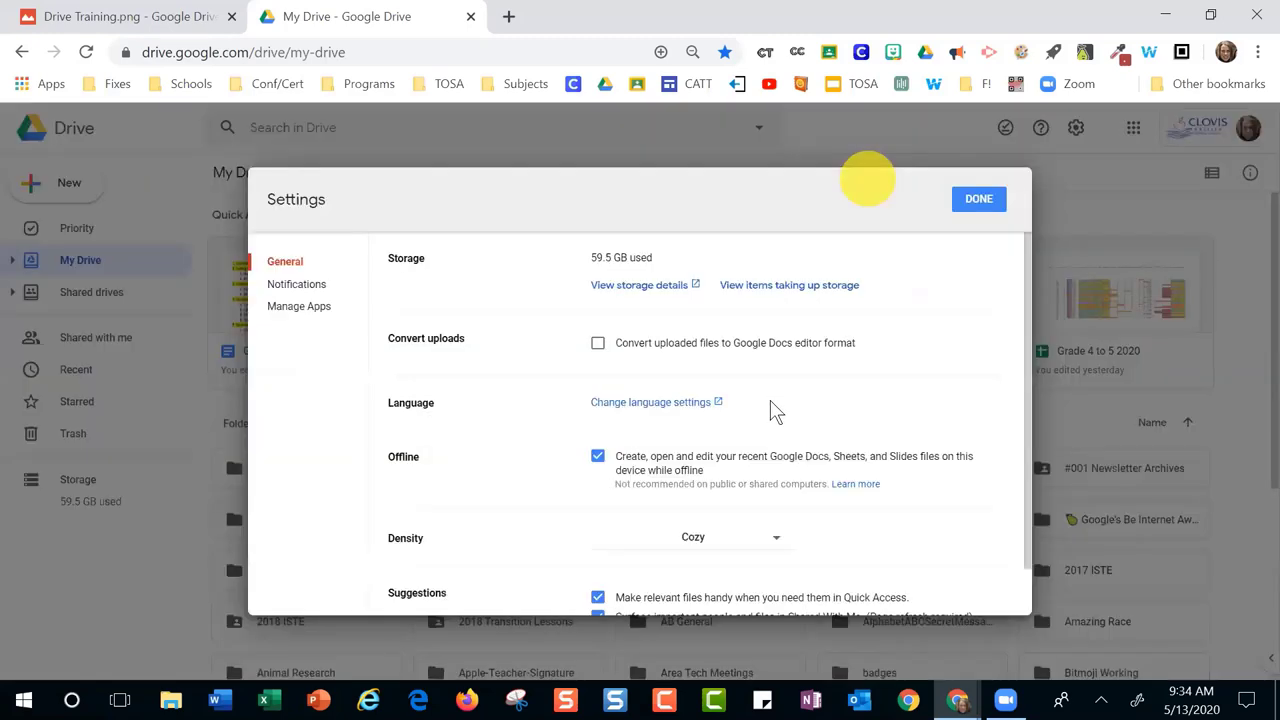
{"action": "scroll", "coordinate": [889, 418], "scroll_direction": "down", "scroll_amount": 1}
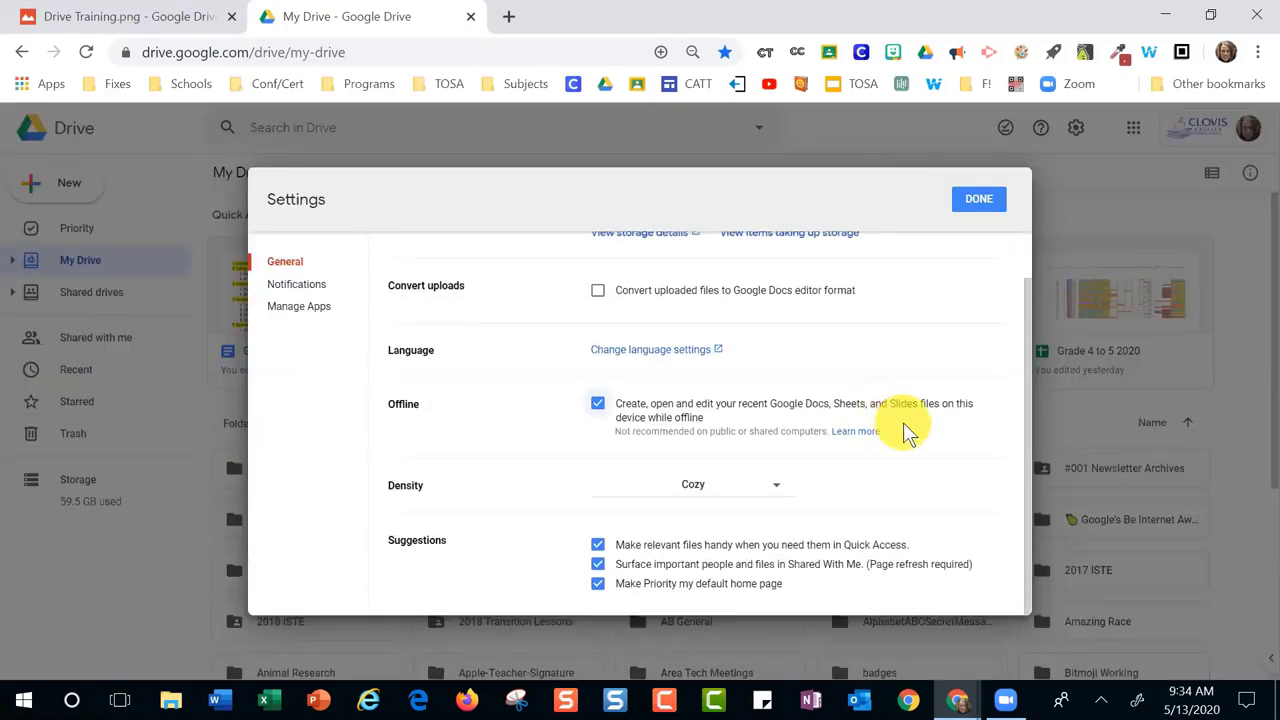
{"action": "scroll", "coordinate": [903, 422], "scroll_direction": "up", "scroll_amount": 1}
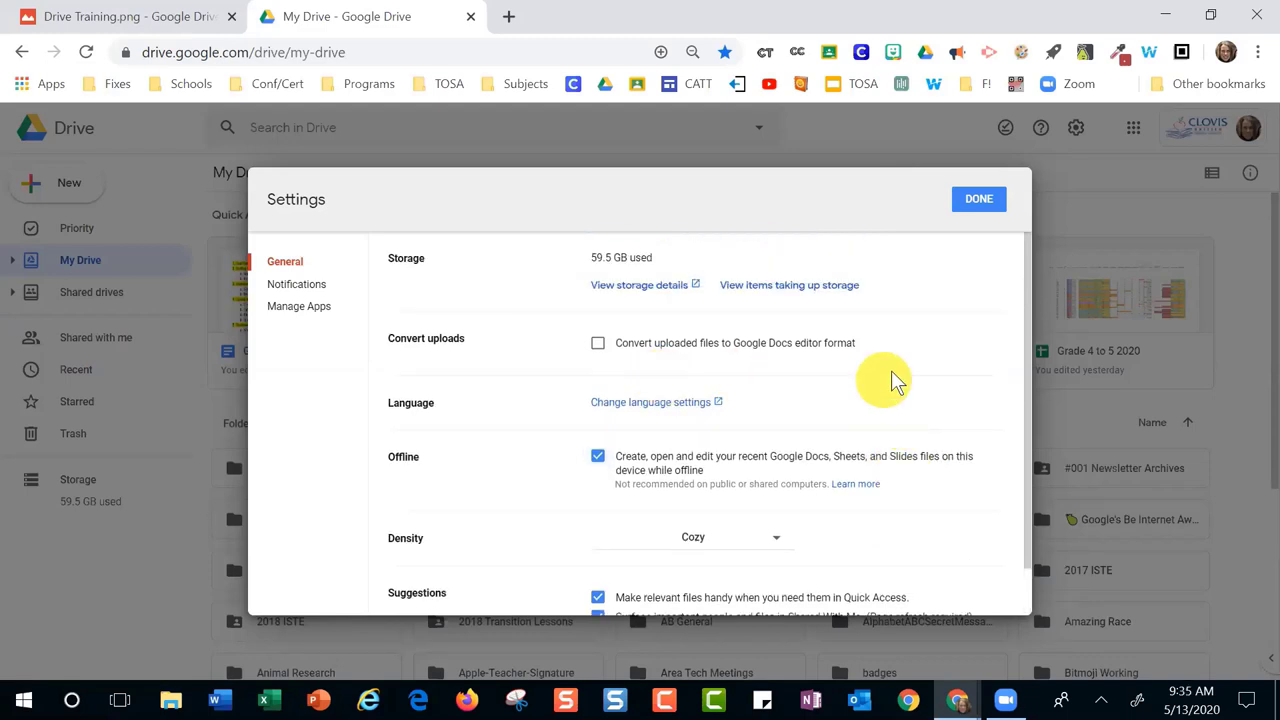
{"action": "scroll", "coordinate": [892, 372], "scroll_direction": "down", "scroll_amount": 1}
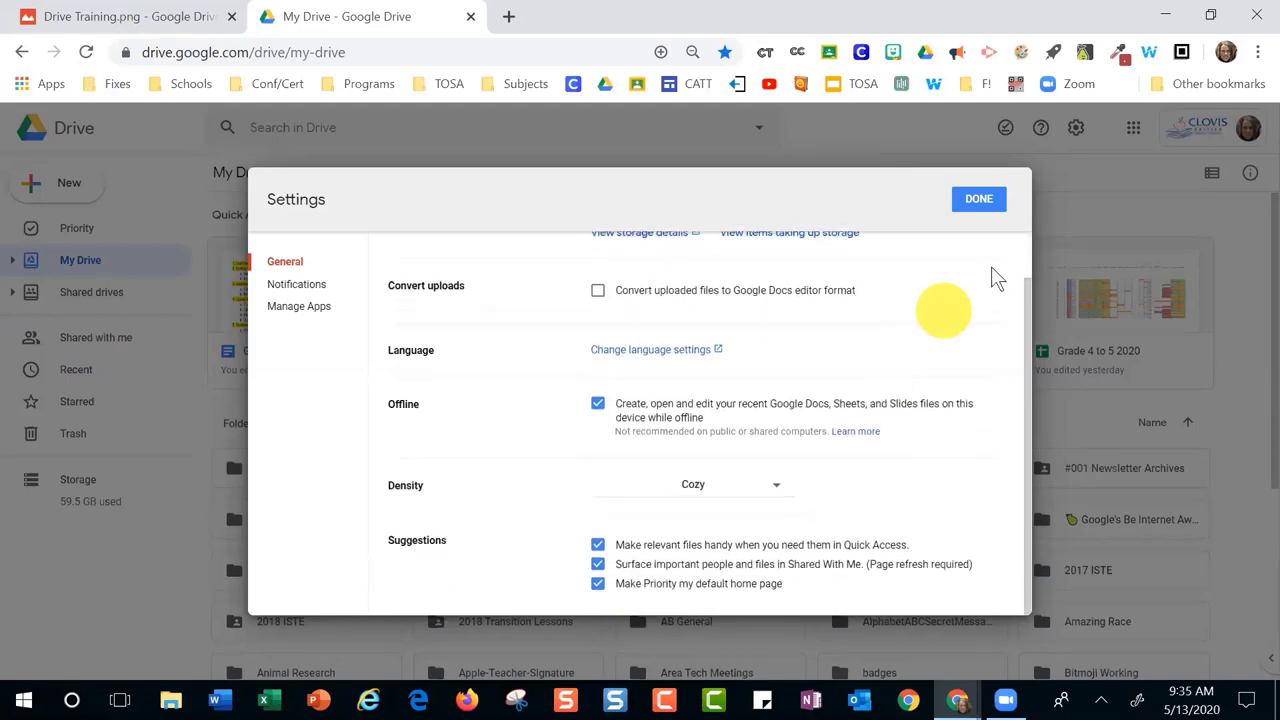
{"action": "left_click", "coordinate": [985, 200]}
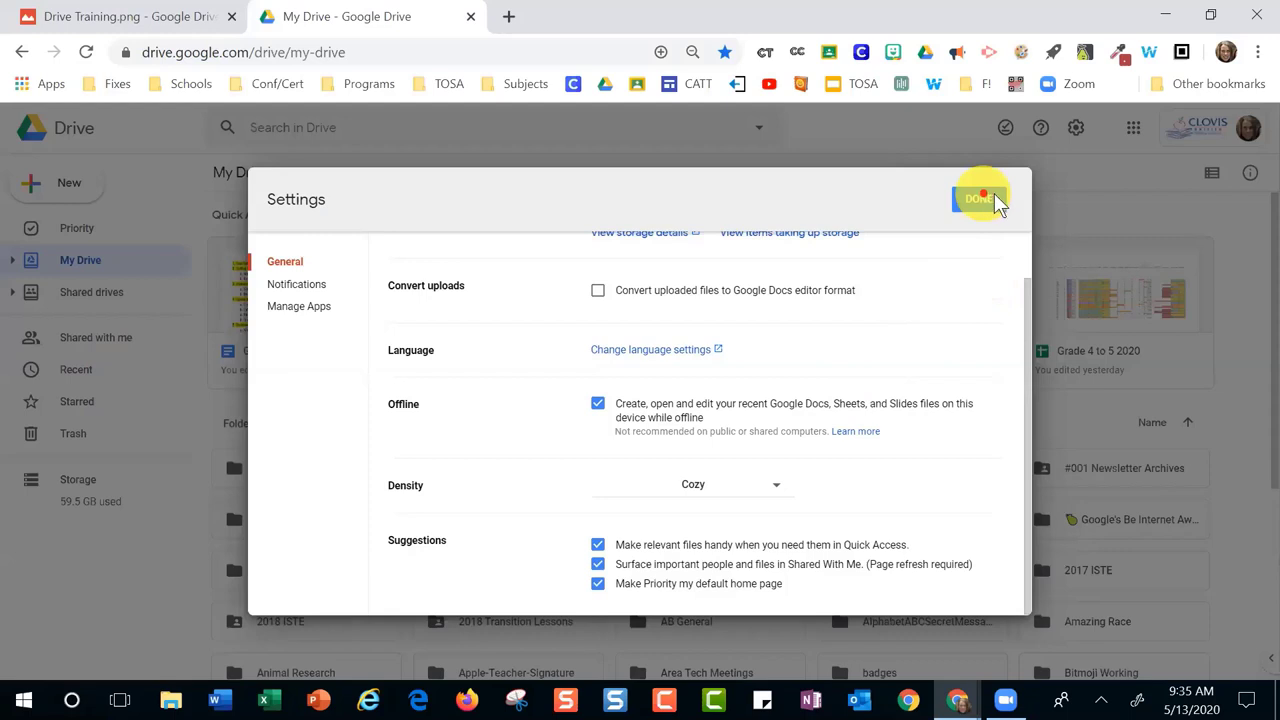
{"action": "left_click", "coordinate": [985, 199]}
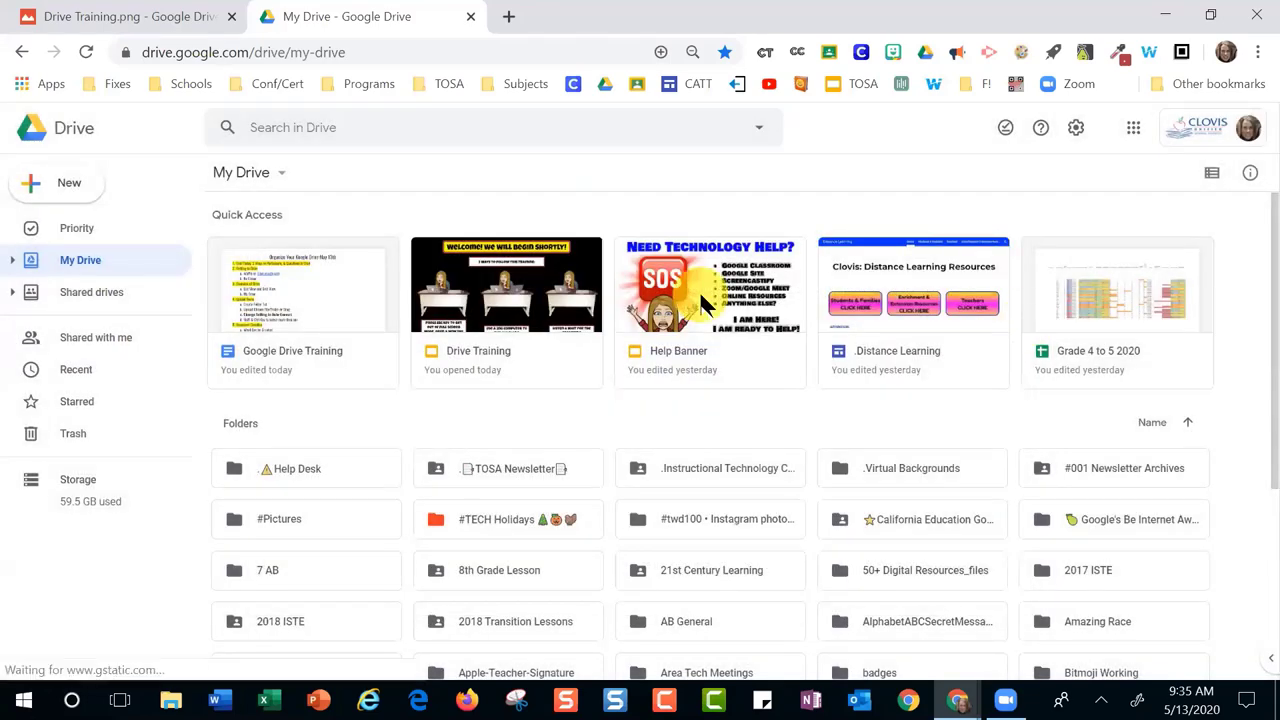
Look through the folders and file thumbnails of My Drive in grid view
{"action": "scroll", "coordinate": [637, 476], "scroll_direction": "down", "scroll_amount": 1}
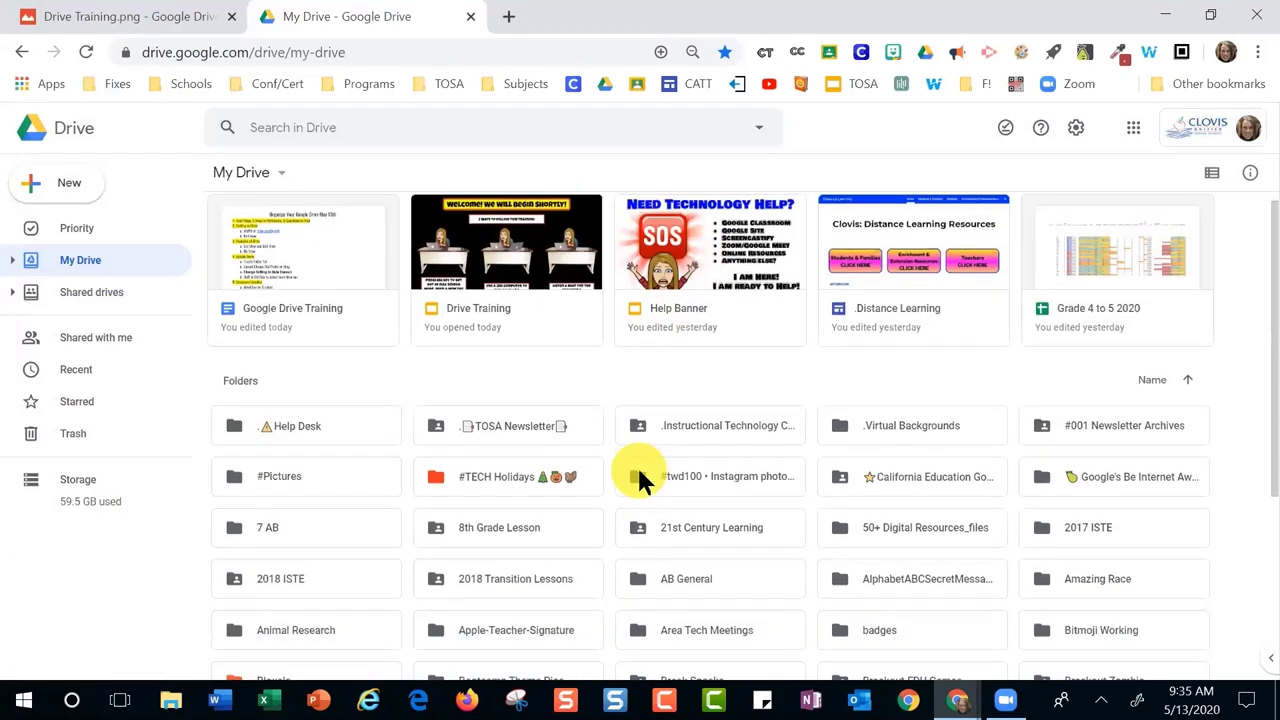
{"action": "scroll", "coordinate": [640, 470], "scroll_direction": "down", "scroll_amount": 4}
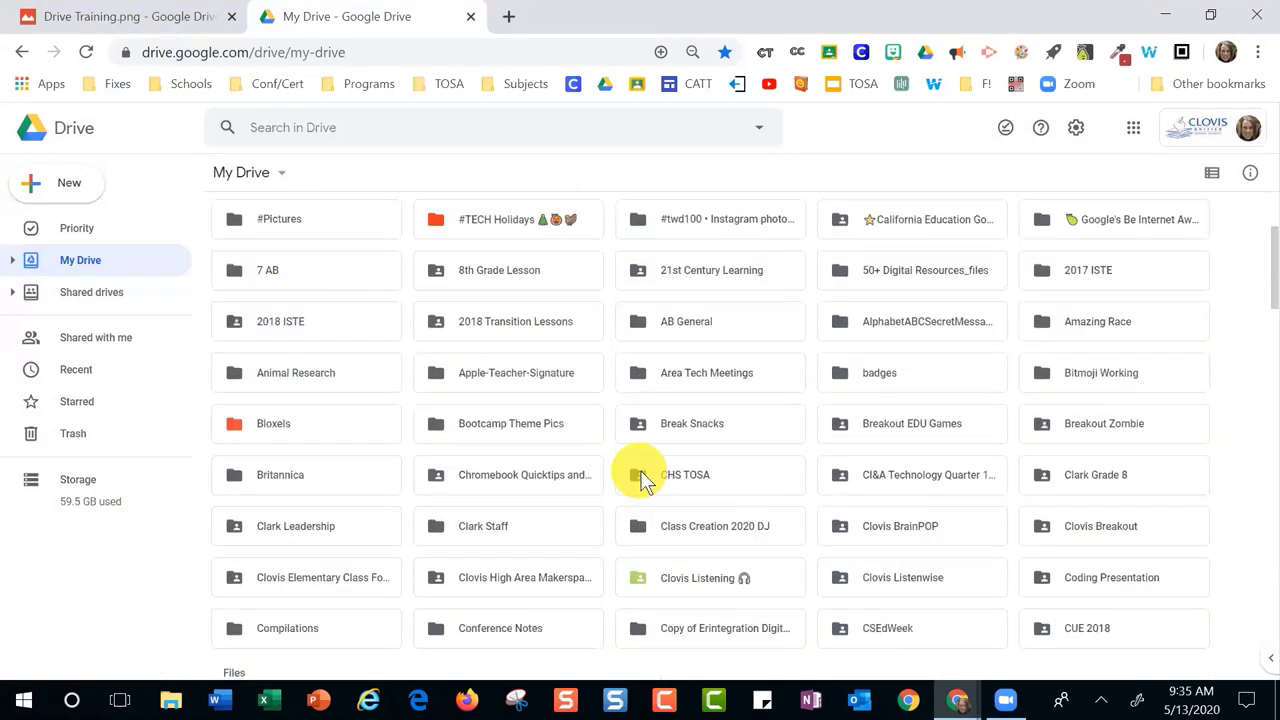
{"action": "scroll", "coordinate": [640, 470], "scroll_direction": "up", "scroll_amount": 1}
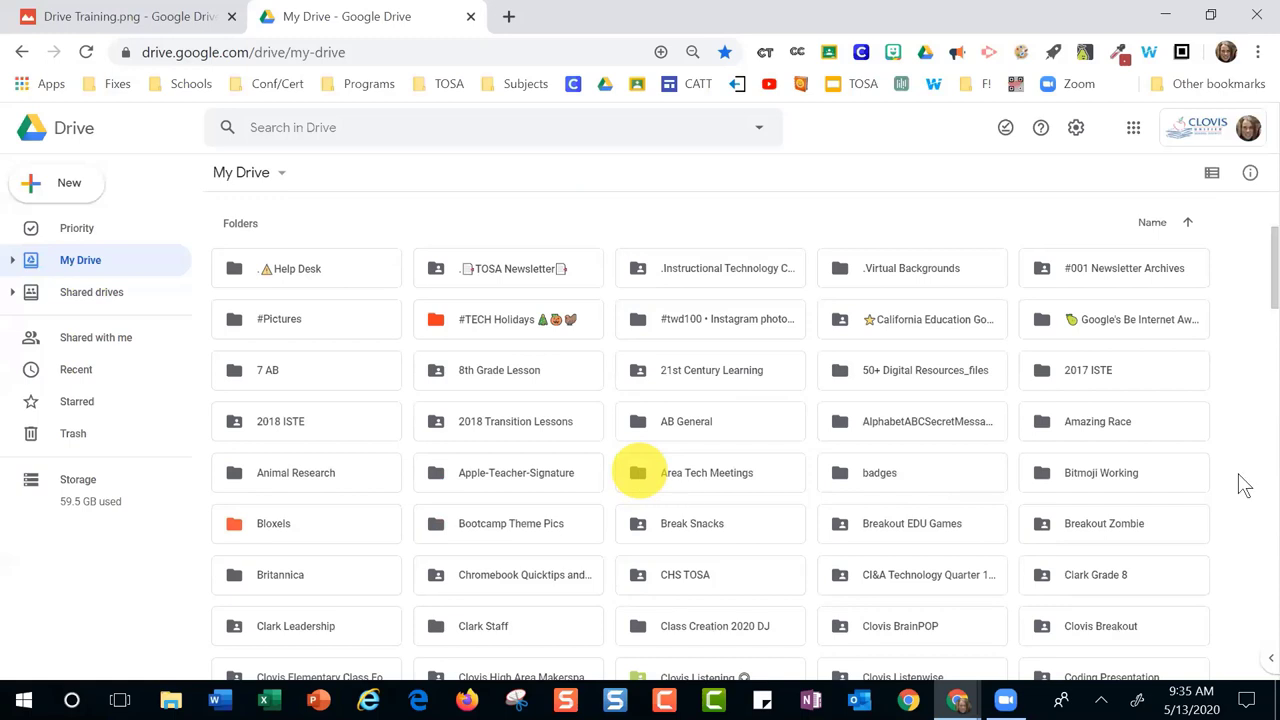
{"action": "scroll", "coordinate": [303, 506], "scroll_direction": "down", "scroll_amount": 4}
{"action": "scroll", "coordinate": [303, 506], "scroll_direction": "down", "scroll_amount": 1}
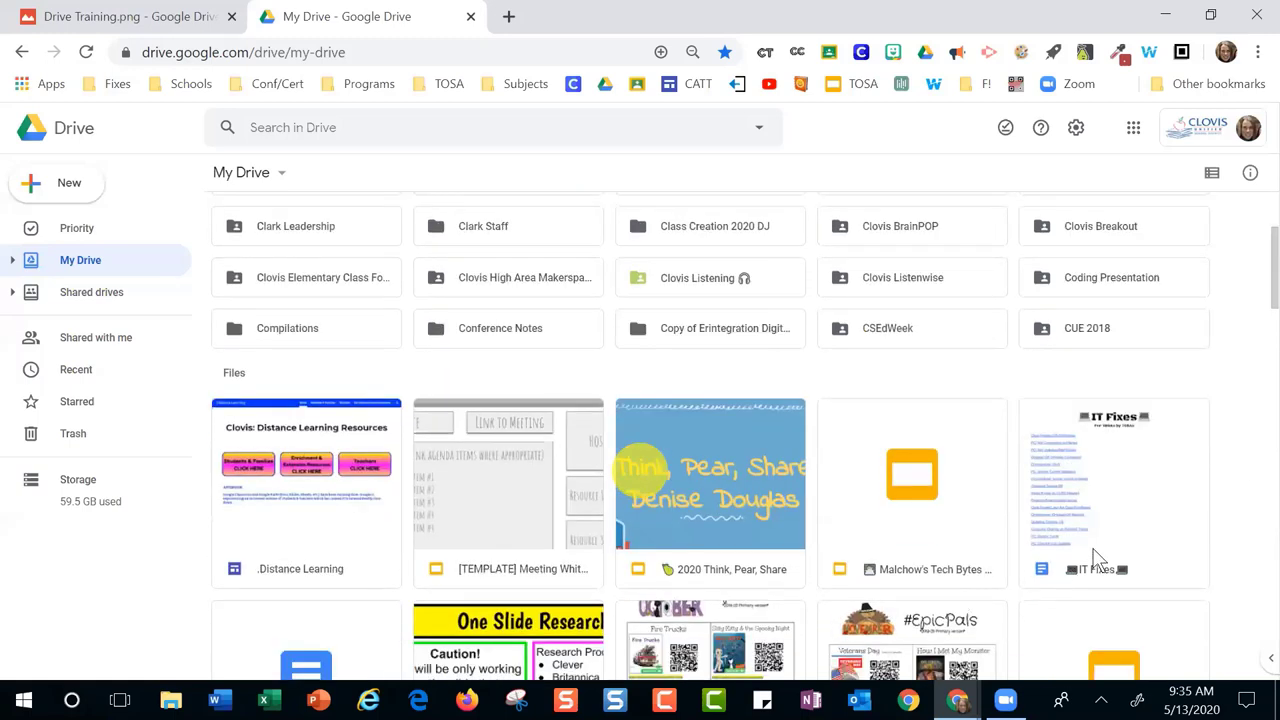
{"action": "scroll", "coordinate": [1097, 557], "scroll_direction": "down", "scroll_amount": 1}
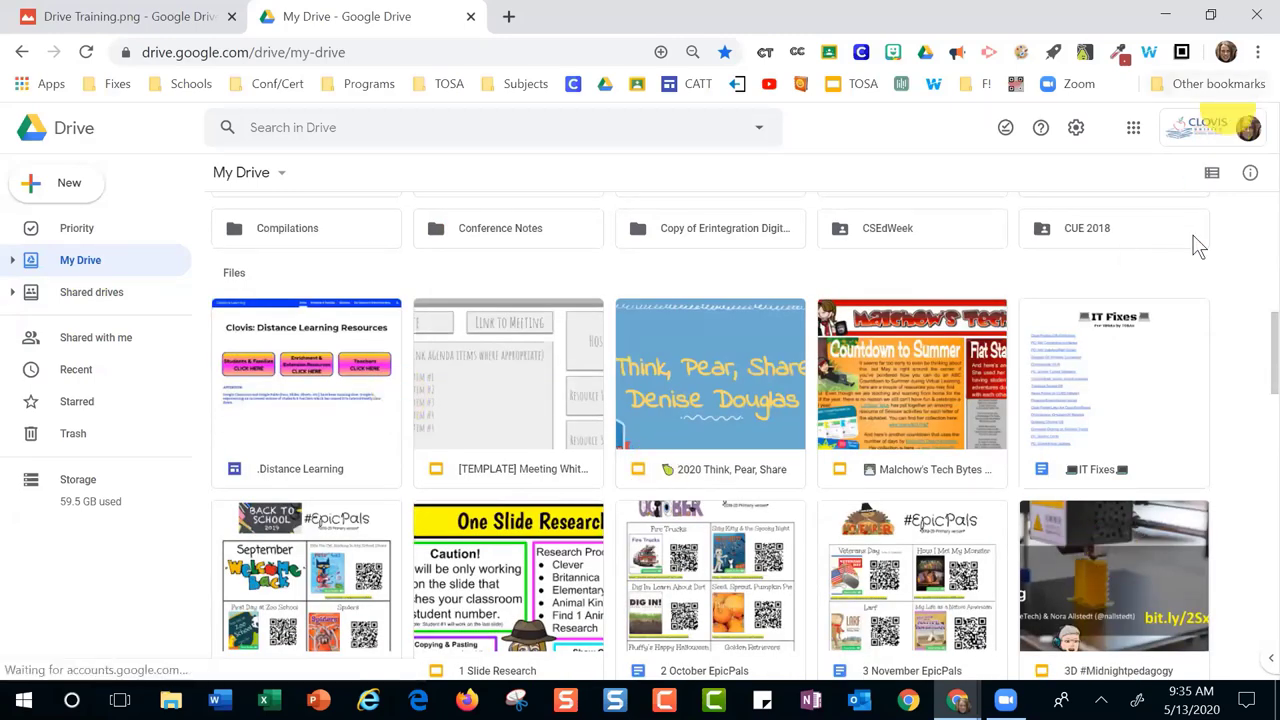
Set the browser zoom to 100% and switch My Drive to list view
{"action": "key", "text": "alt+f"}
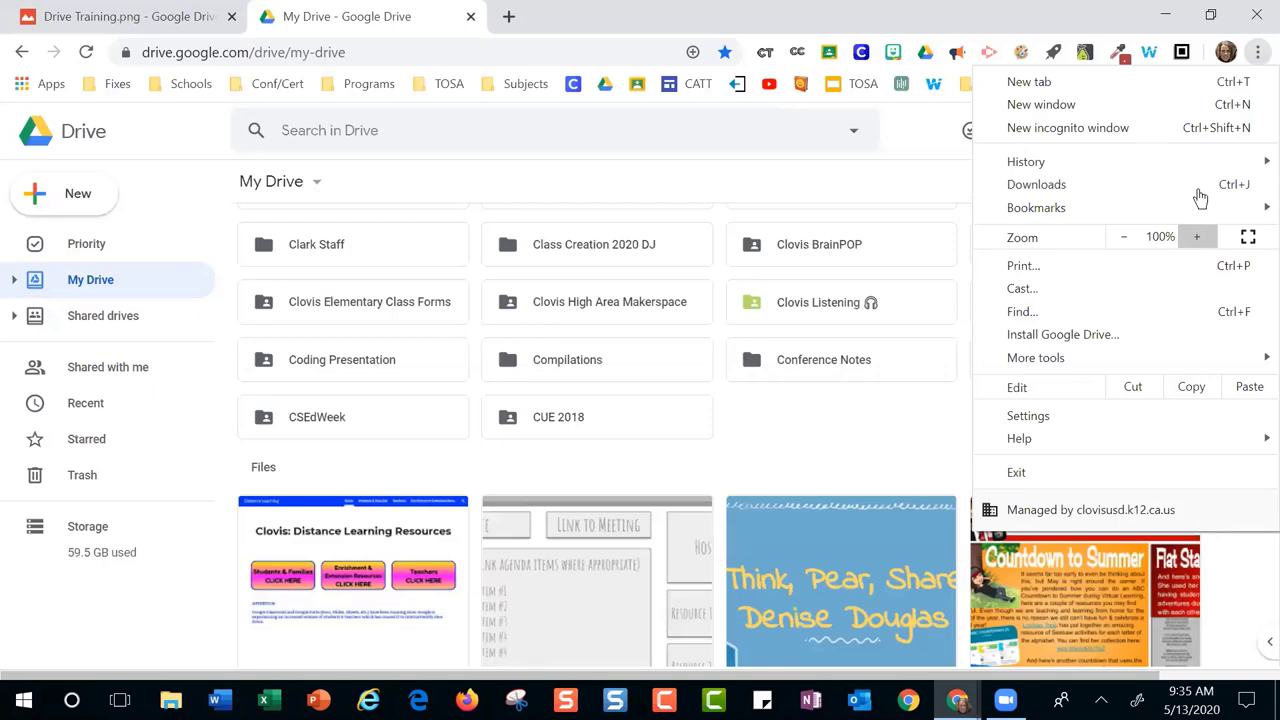
{"action": "left_click", "coordinate": [1200, 197]}
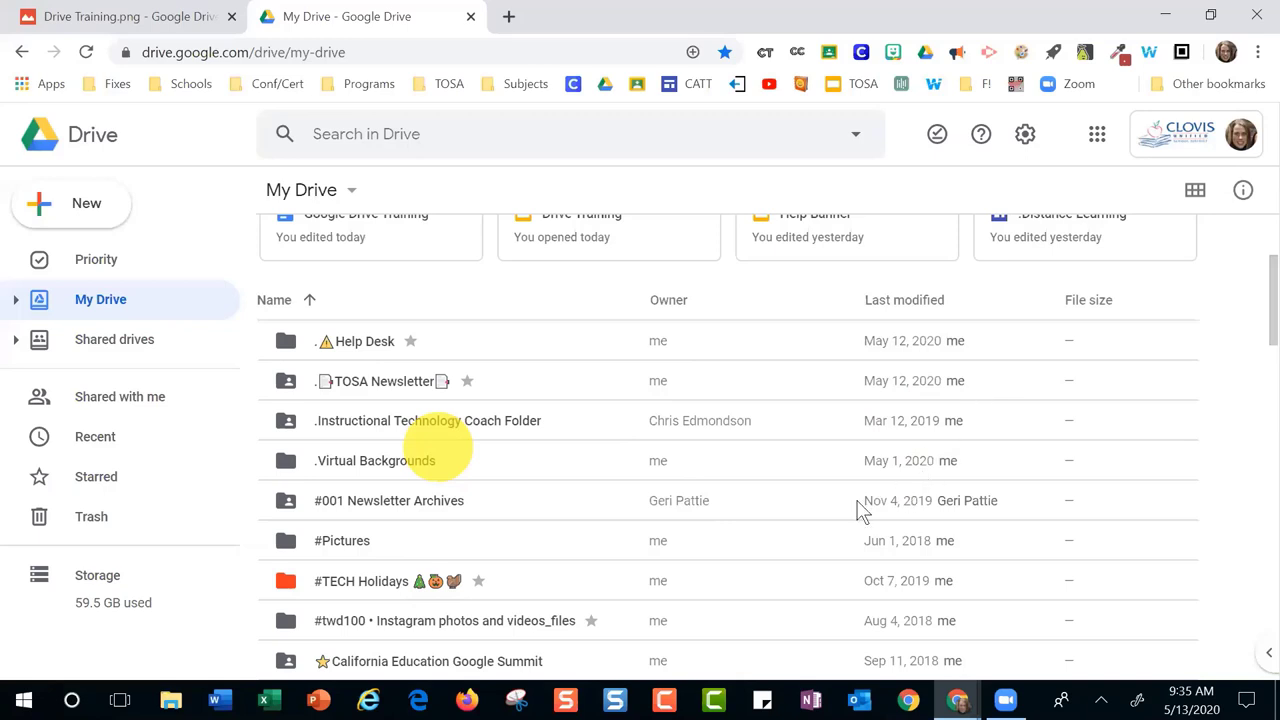
Examine the names, owners and modification dates of the folders and files listed in My Drive
{"action": "scroll", "coordinate": [846, 502], "scroll_direction": "down", "scroll_amount": 15}
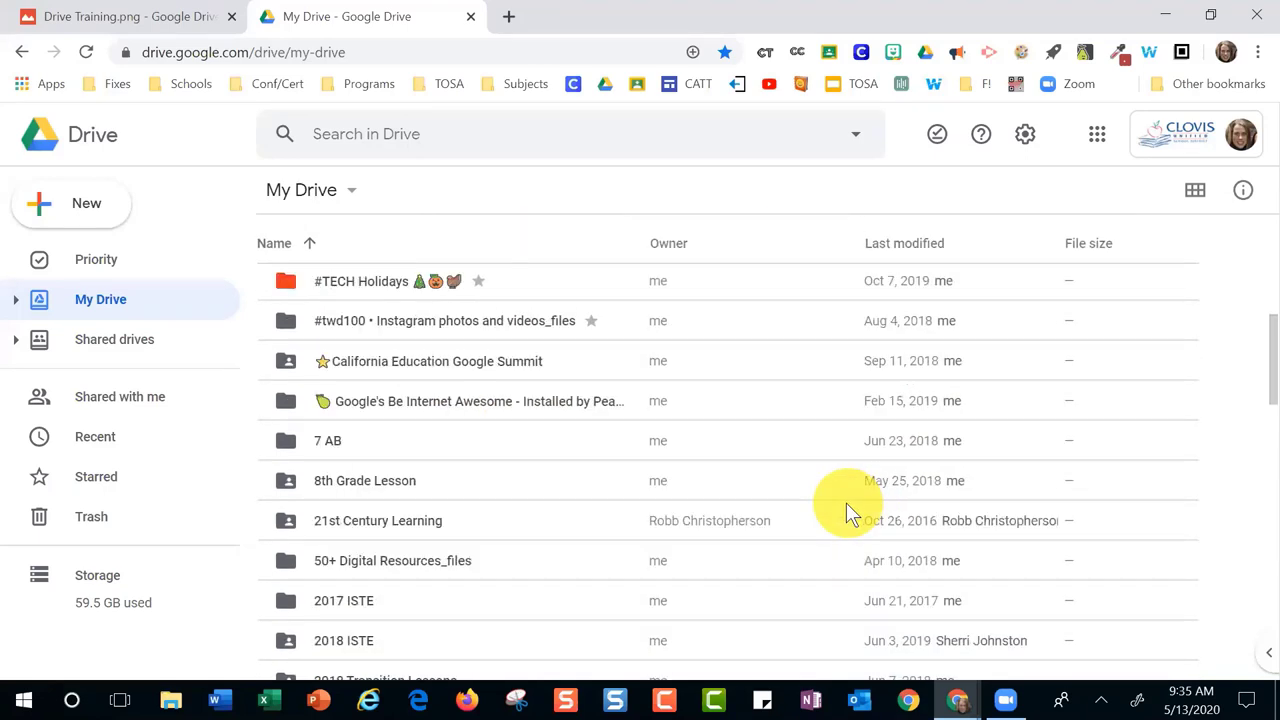
{"action": "scroll", "coordinate": [846, 502], "scroll_direction": "down", "scroll_amount": 4}
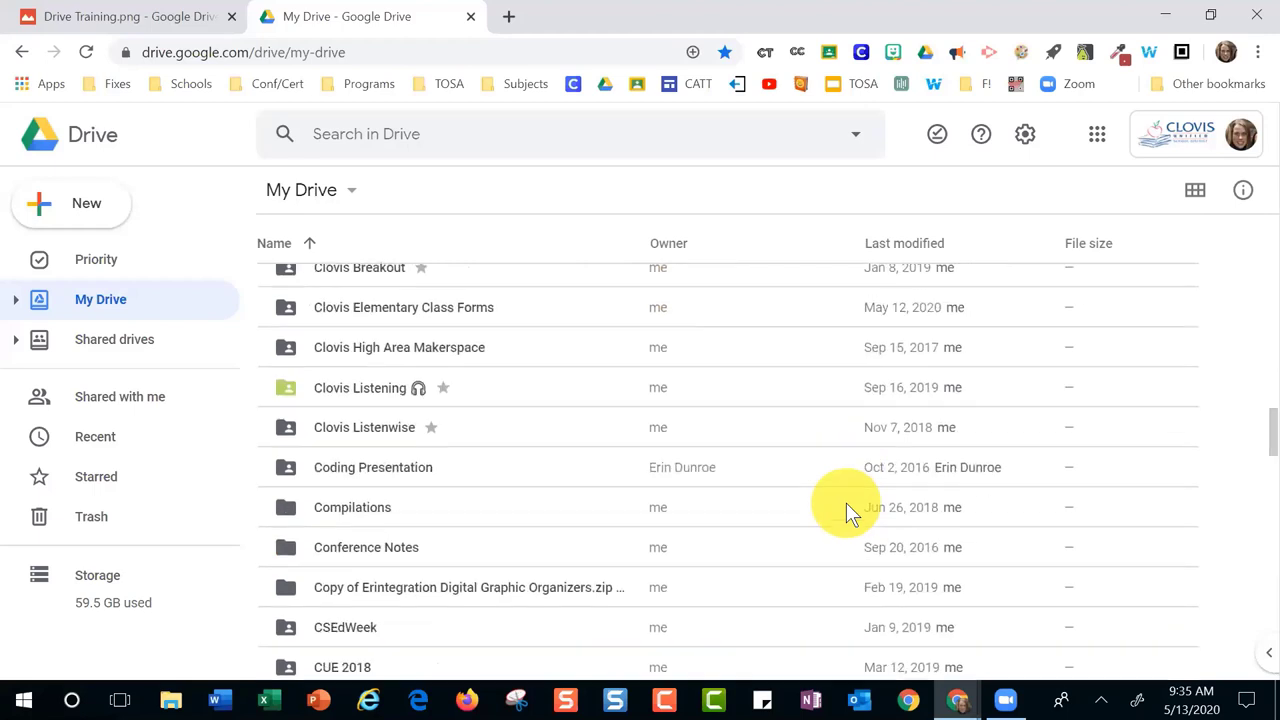
{"action": "scroll", "coordinate": [846, 502], "scroll_direction": "down", "scroll_amount": 6}
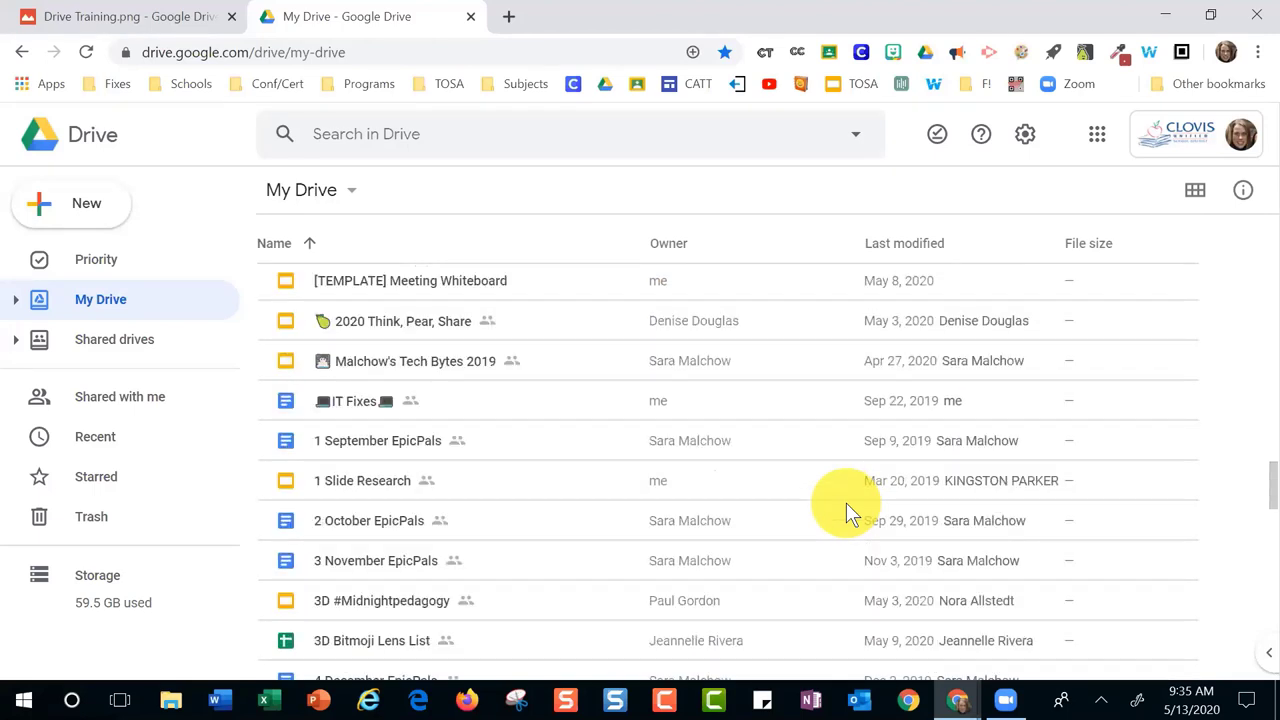
{"action": "scroll", "coordinate": [846, 502], "scroll_direction": "down", "scroll_amount": 10}
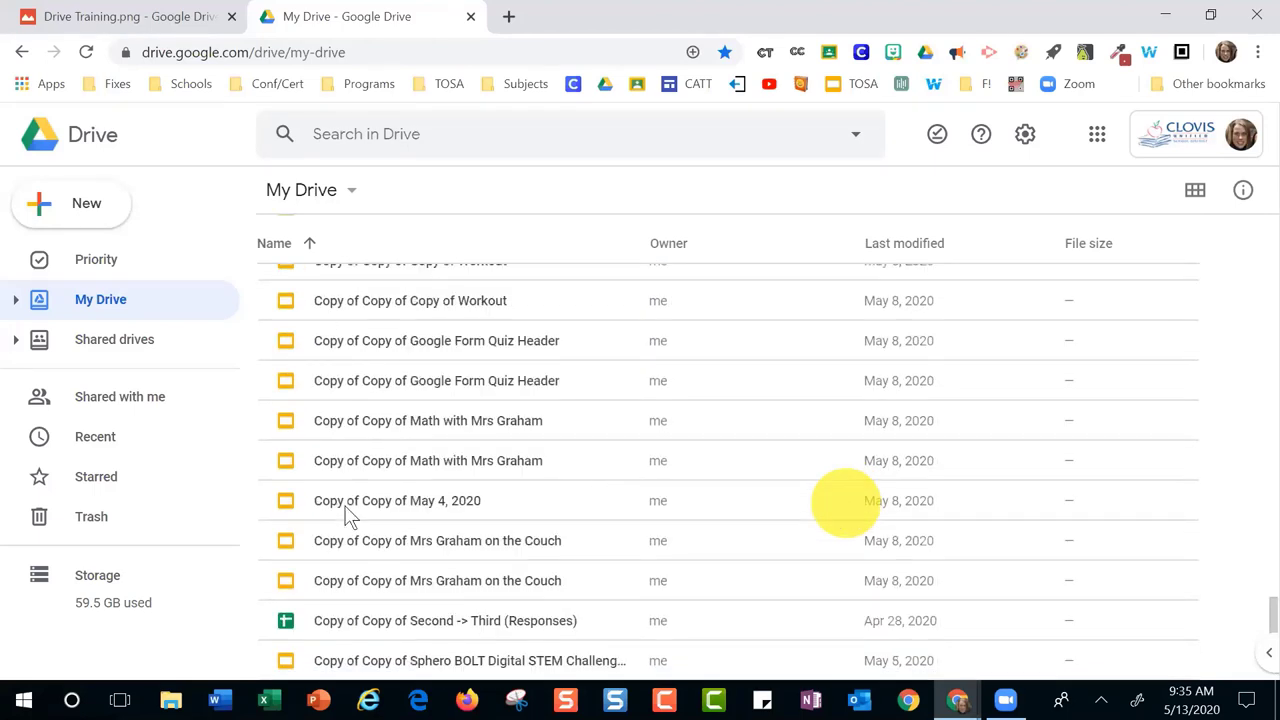
Look through the remaining files in the My Drive list and switch the layout back to grid view
{"action": "scroll", "coordinate": [347, 515], "scroll_direction": "down", "scroll_amount": 8}
{"action": "scroll", "coordinate": [478, 507], "scroll_direction": "up", "scroll_amount": 1}
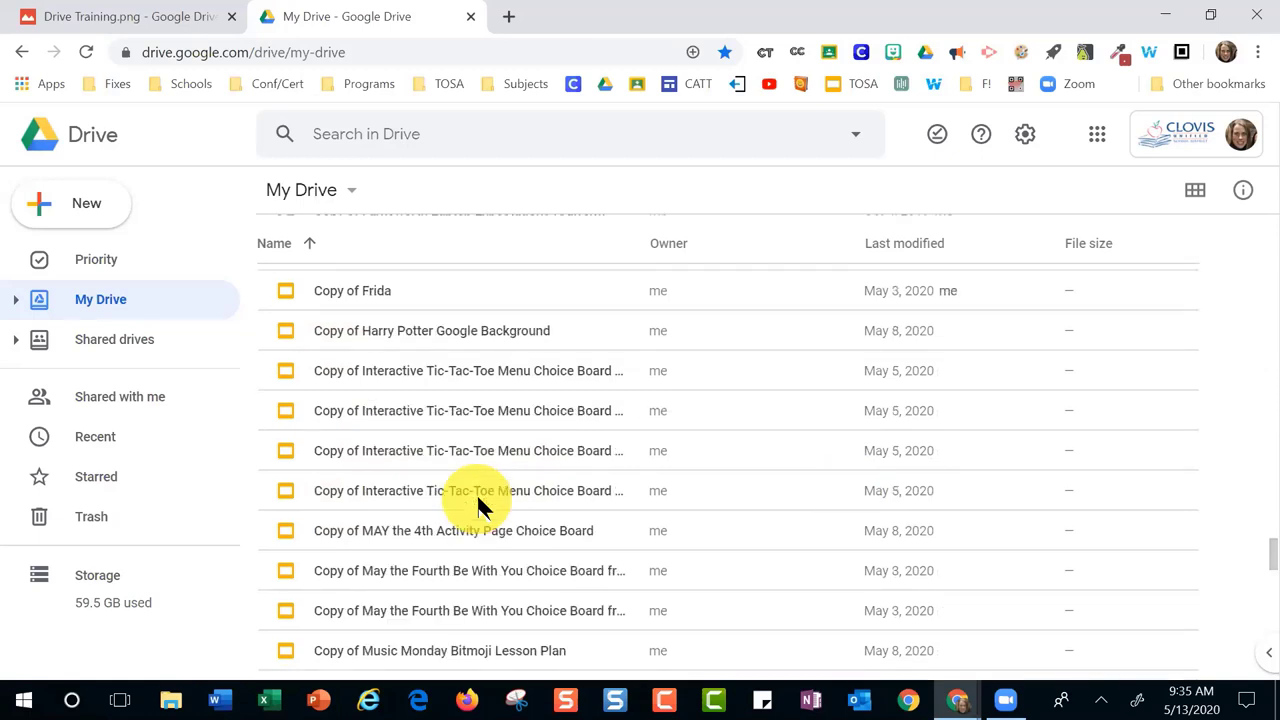
{"action": "scroll", "coordinate": [478, 507], "scroll_direction": "up", "scroll_amount": 5}
{"action": "scroll", "coordinate": [1051, 313], "scroll_direction": "up", "scroll_amount": 10}
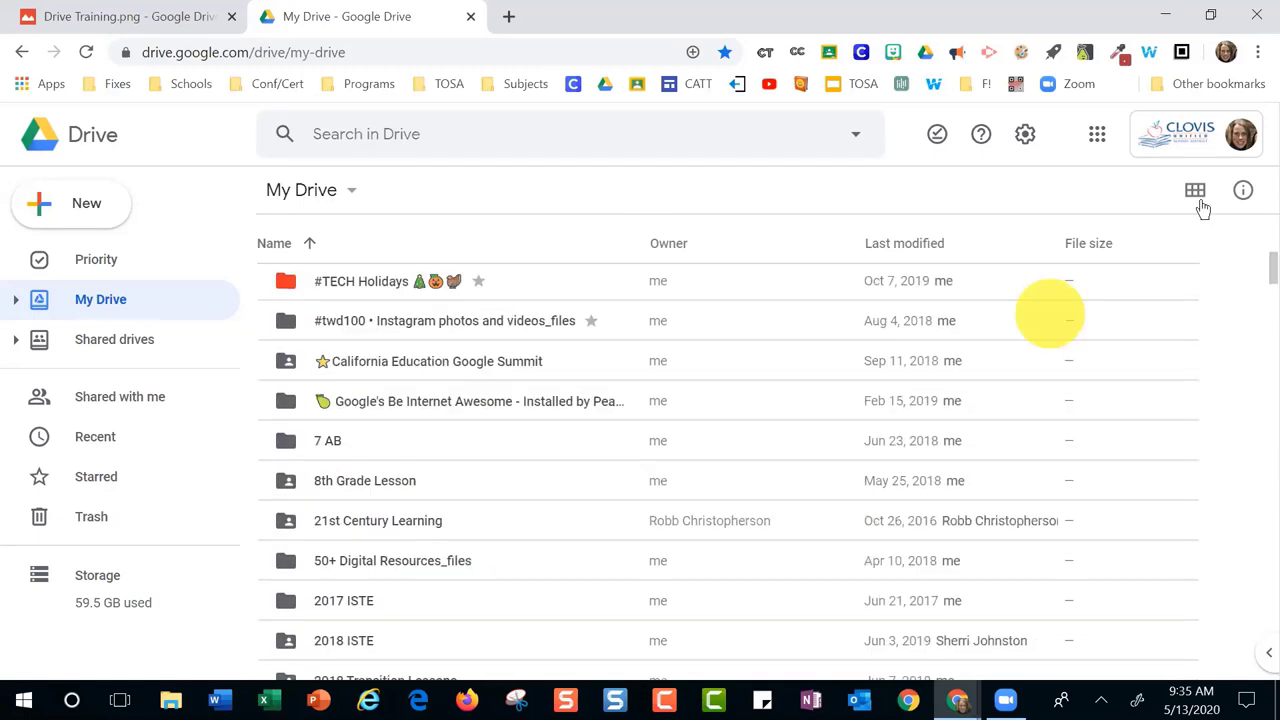
{"action": "left_click", "coordinate": [1195, 190]}
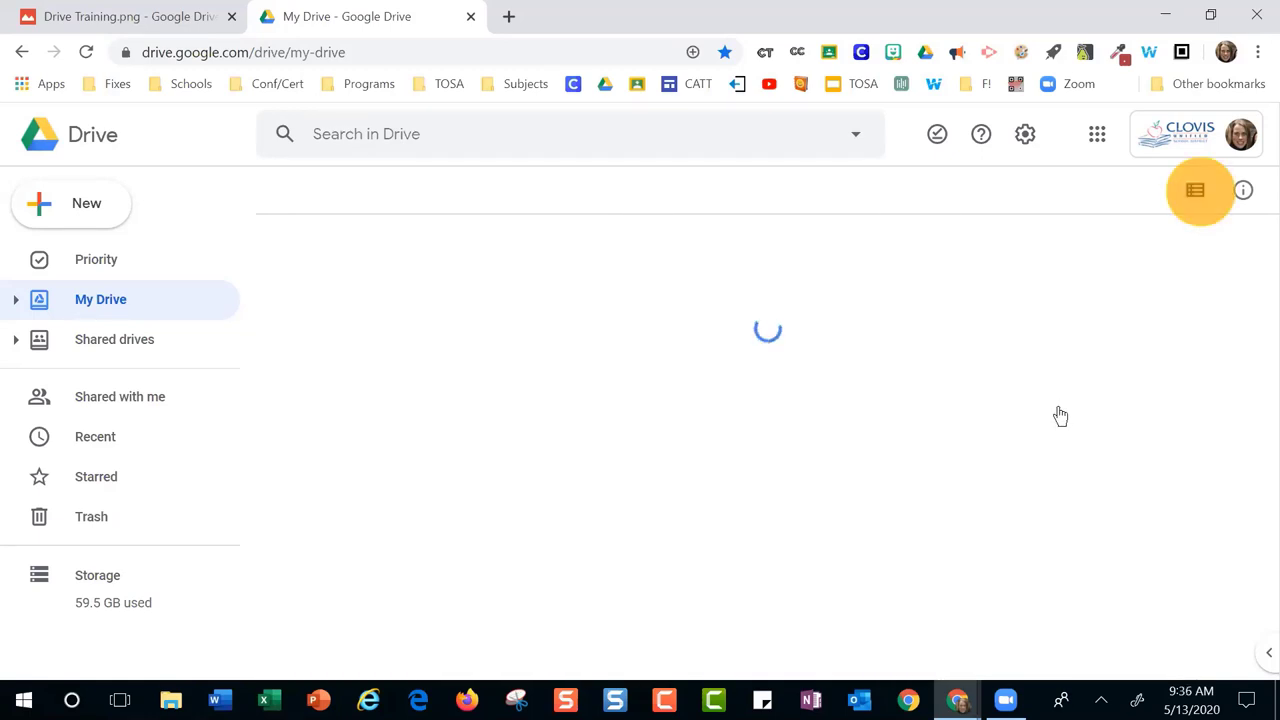
{"action": "left_click", "coordinate": [1006, 480]}
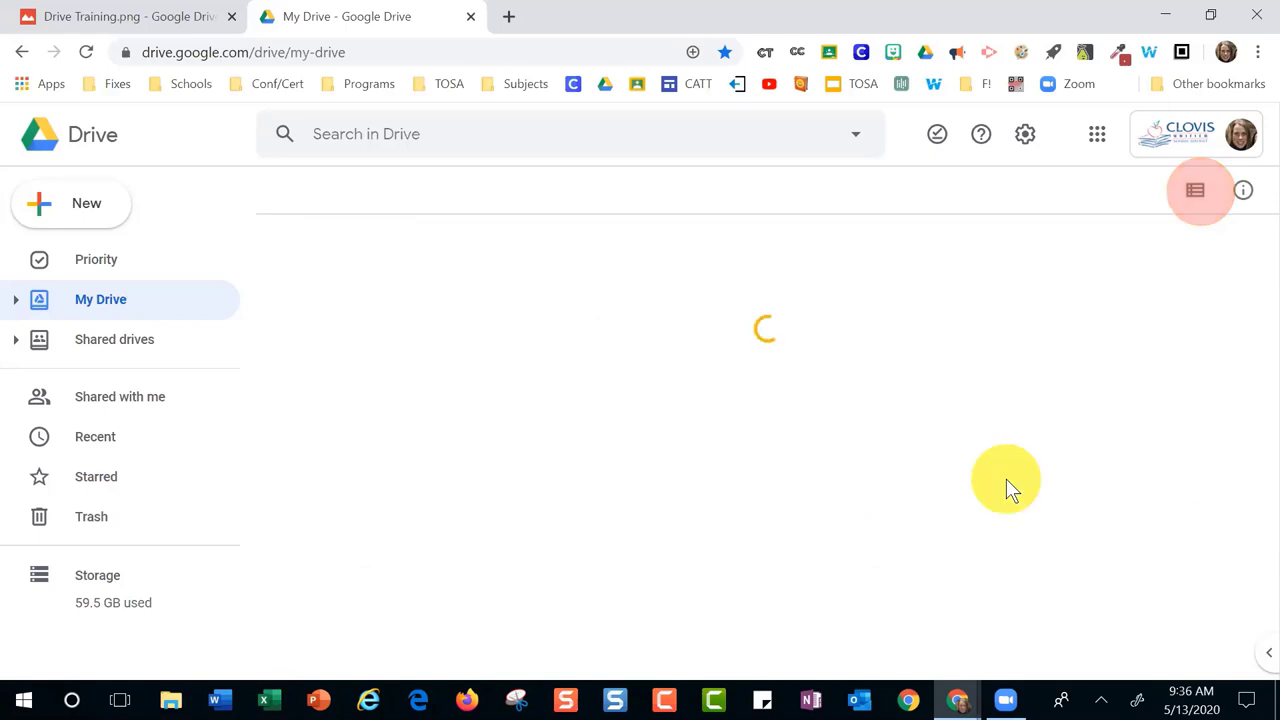
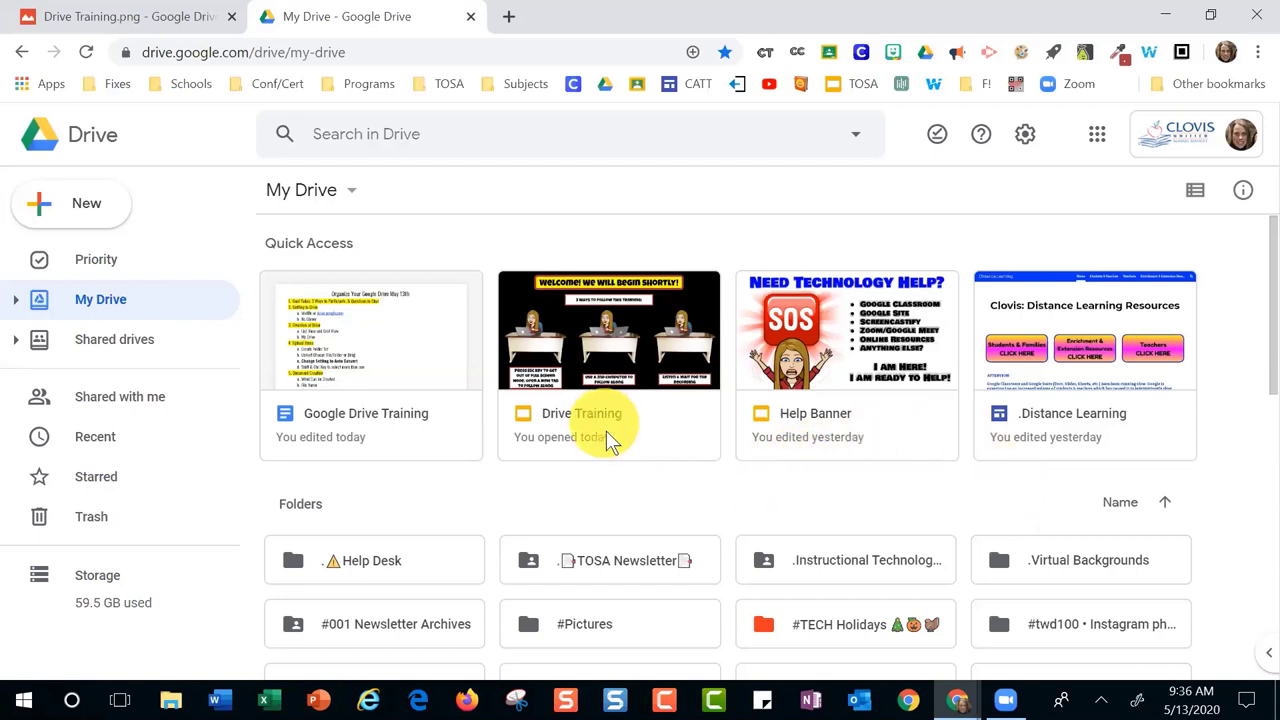
Create a new folder named .Unit 5 in My Drive and open it
{"action": "scroll", "coordinate": [606, 430], "scroll_direction": "down", "scroll_amount": 1}
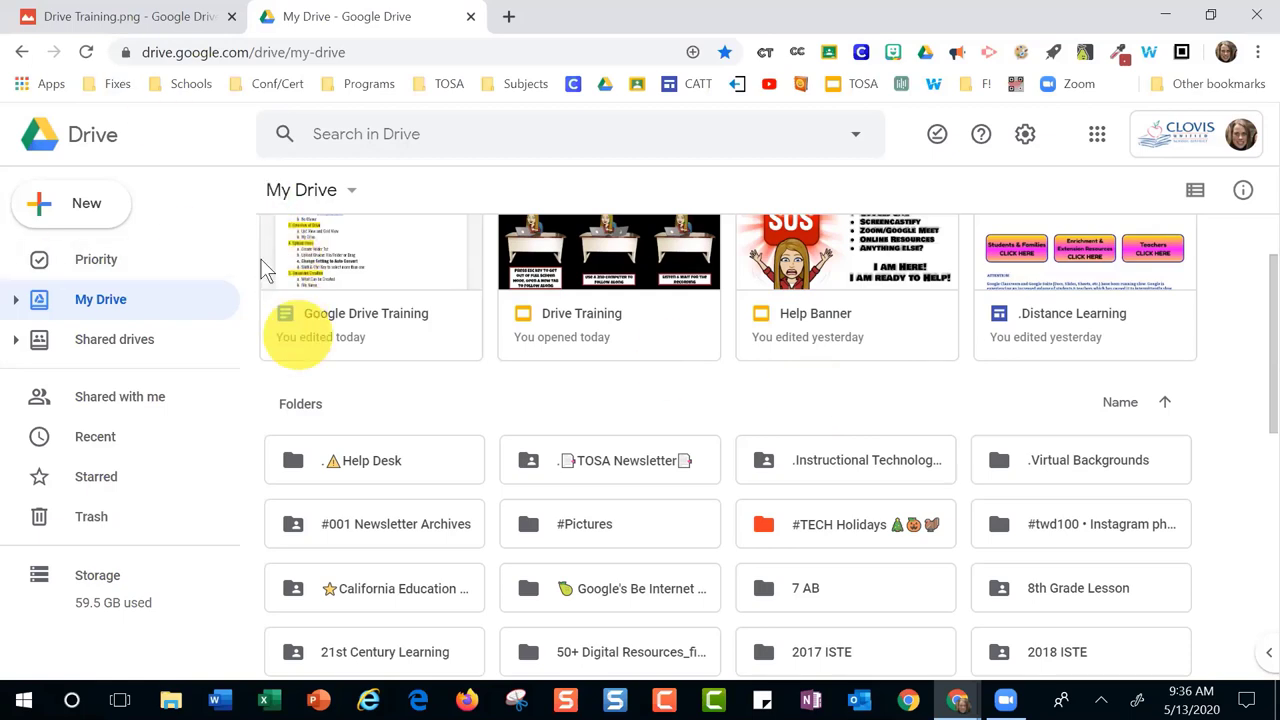
{"action": "left_click", "coordinate": [86, 212]}
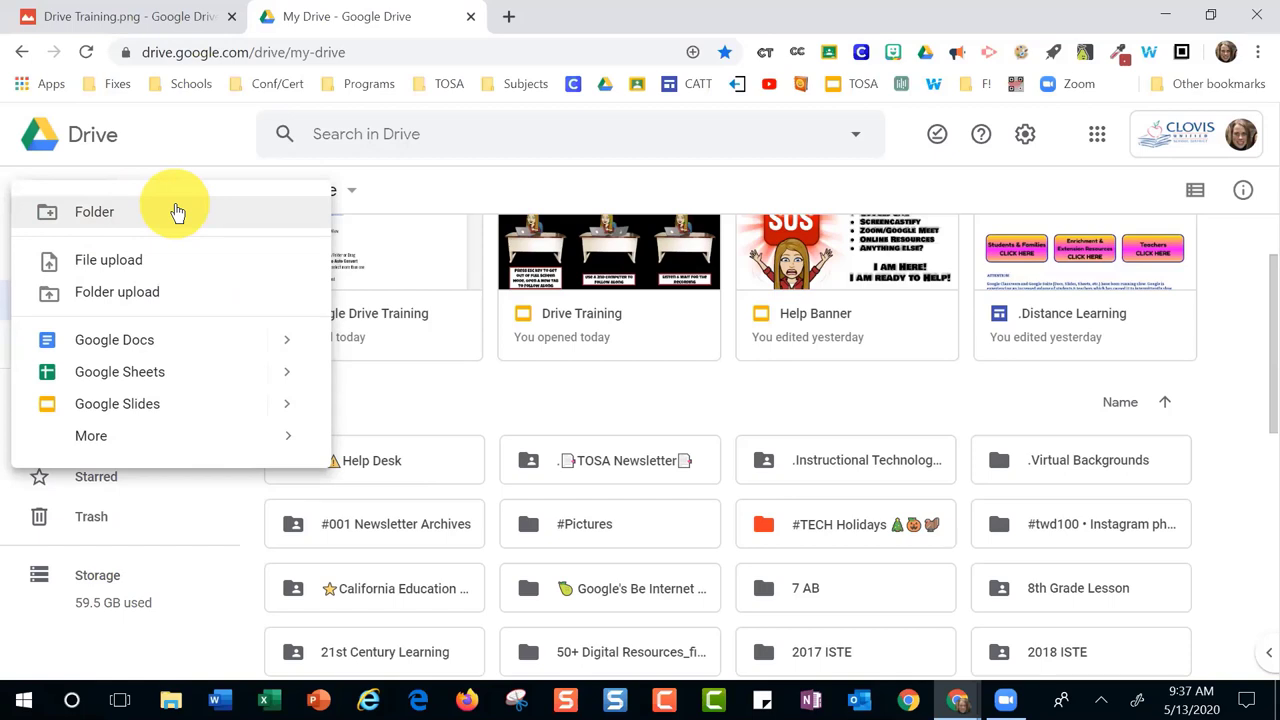
{"action": "left_click", "coordinate": [101, 213]}
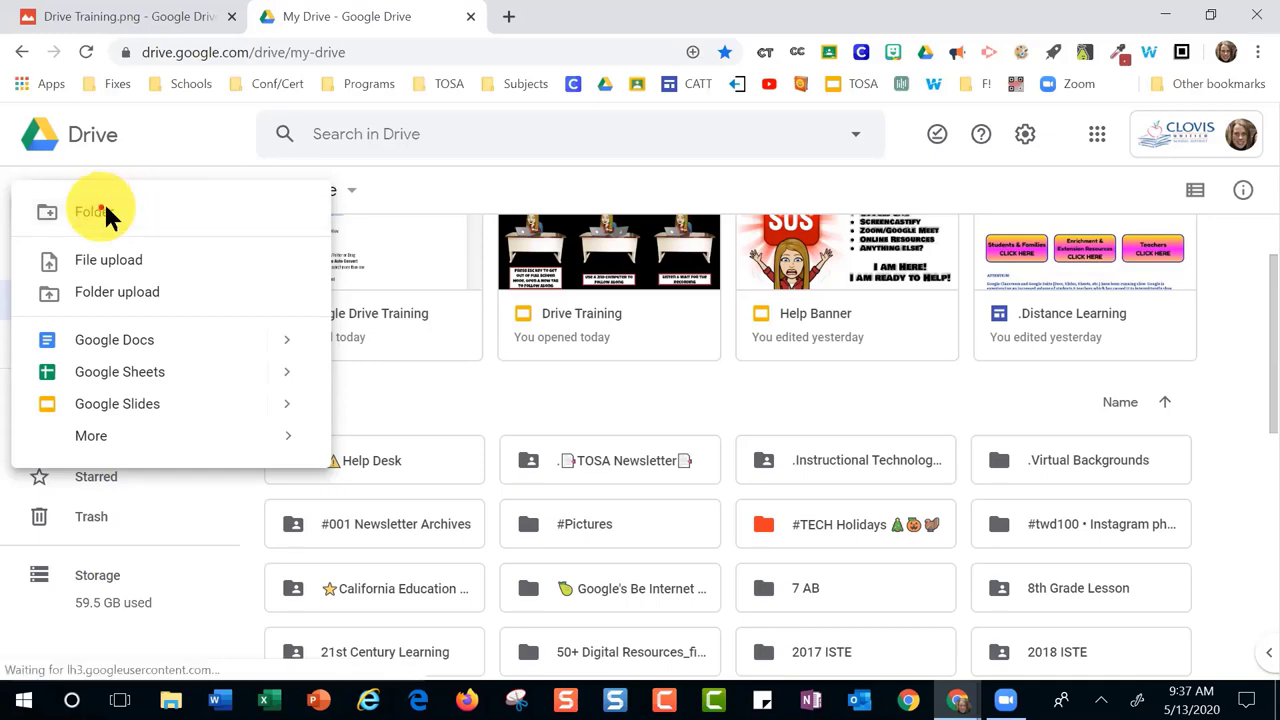
{"action": "left_click", "coordinate": [105, 213]}
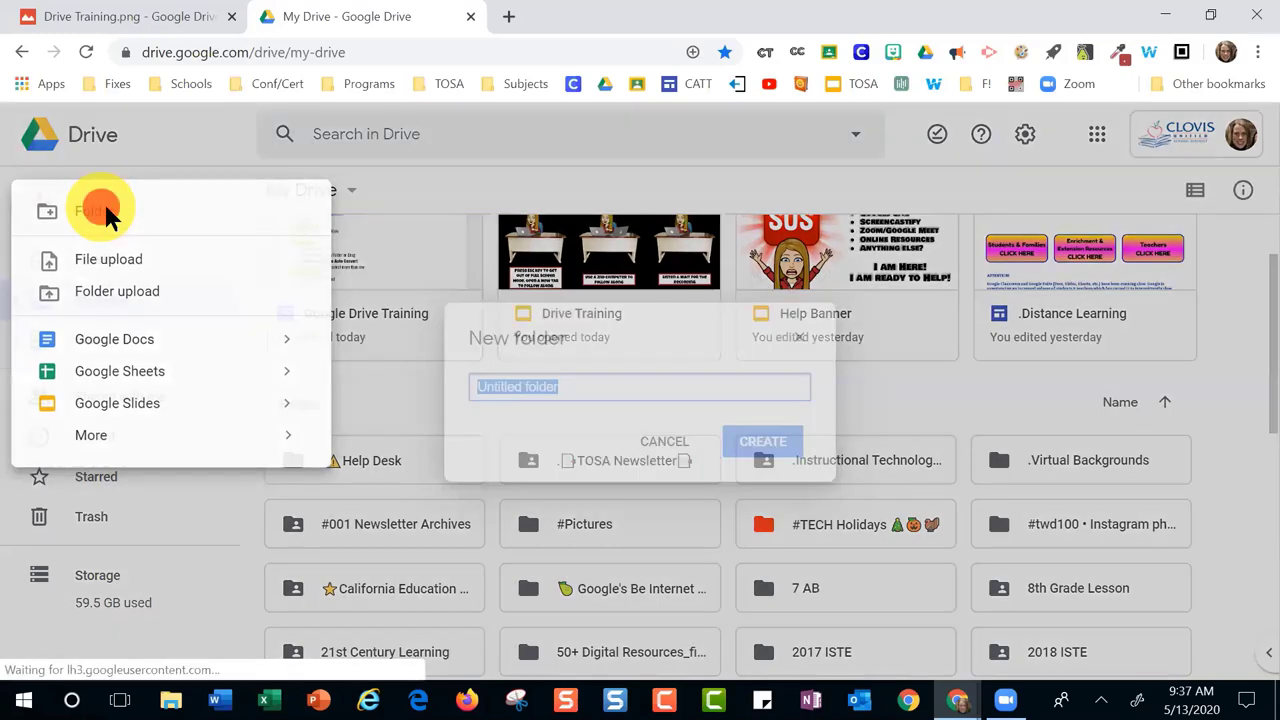
{"action": "type", "text": ".Unit %"}
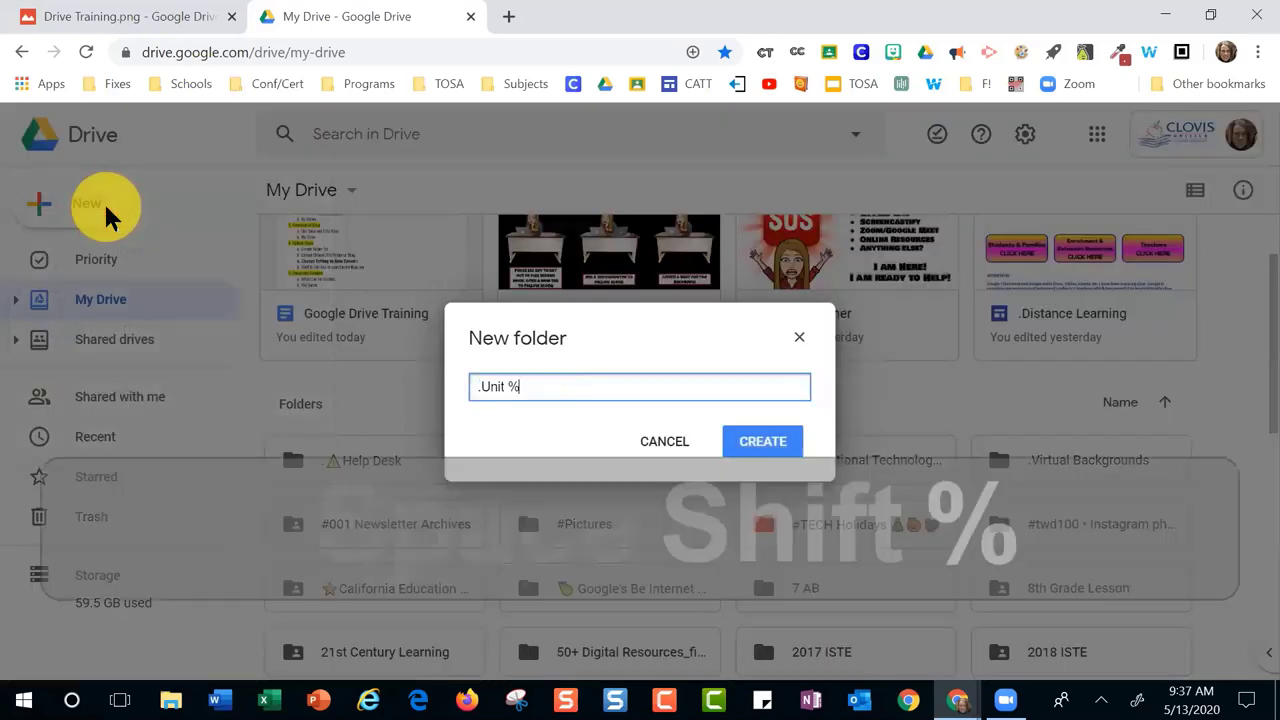
{"action": "key", "text": "BackSpace"}
{"action": "type", "text": "5"}
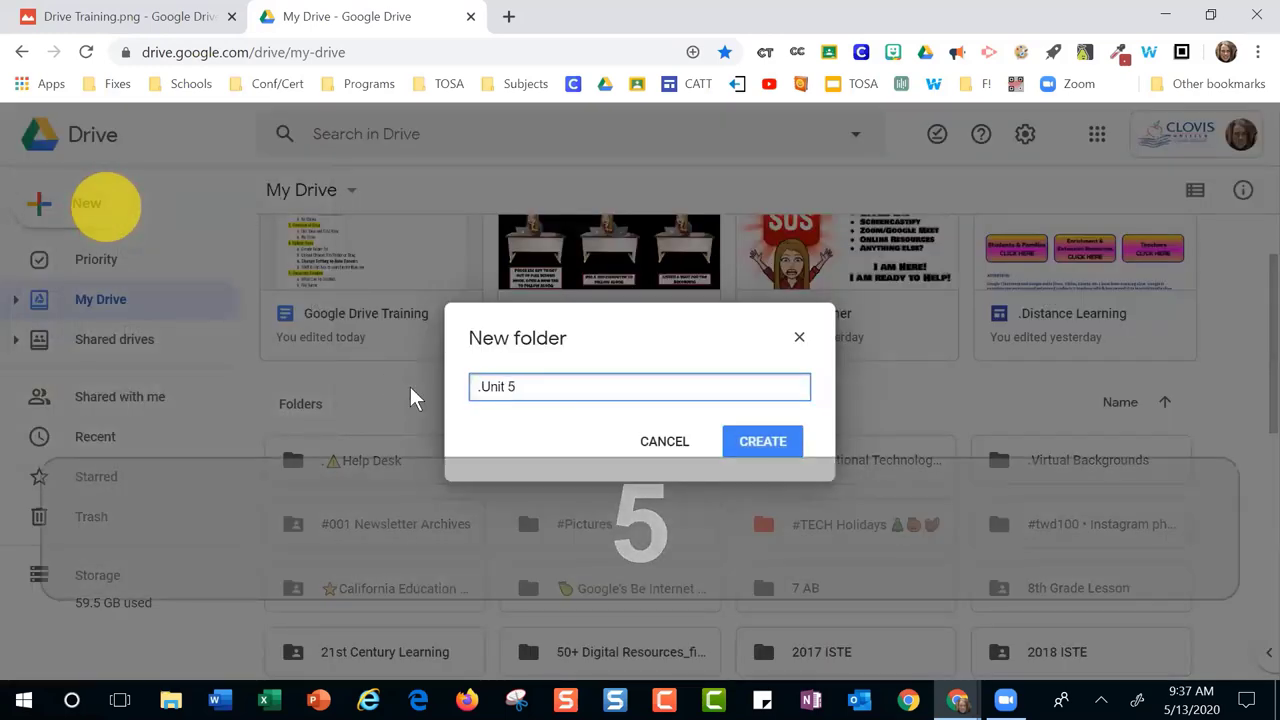
{"action": "triple_click", "coordinate": [480, 396]}
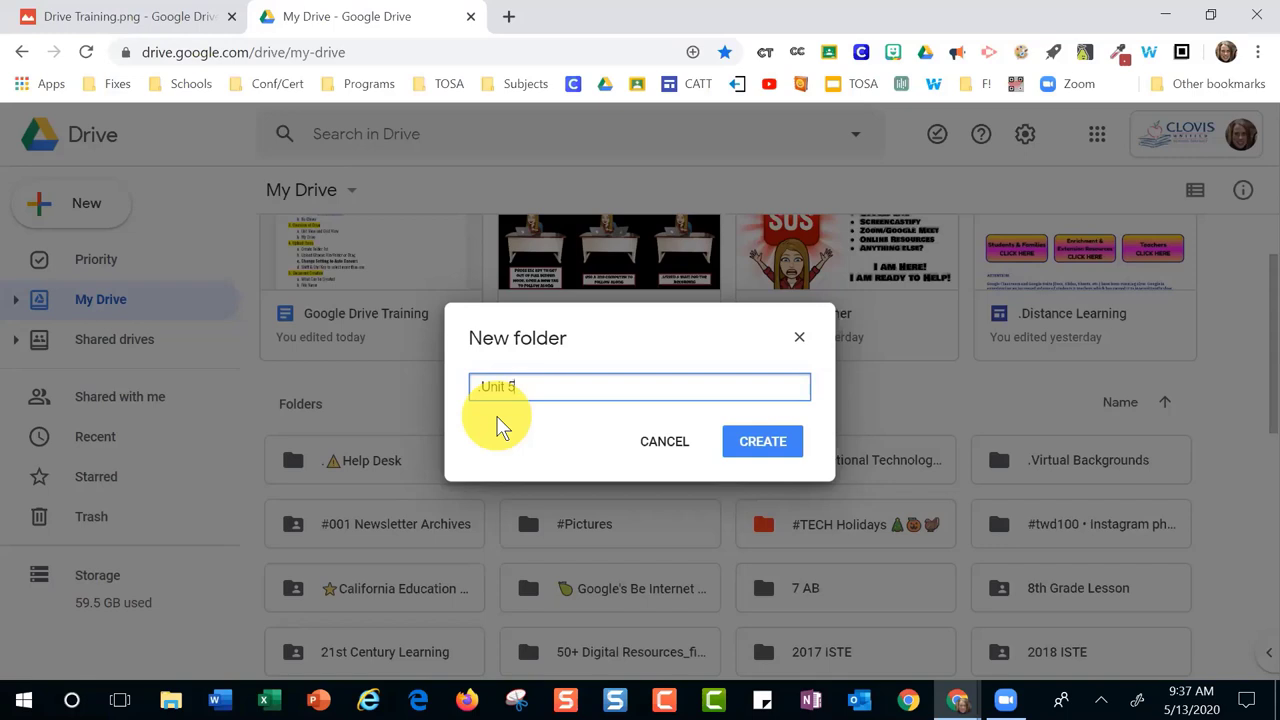
{"action": "left_click", "coordinate": [779, 449]}
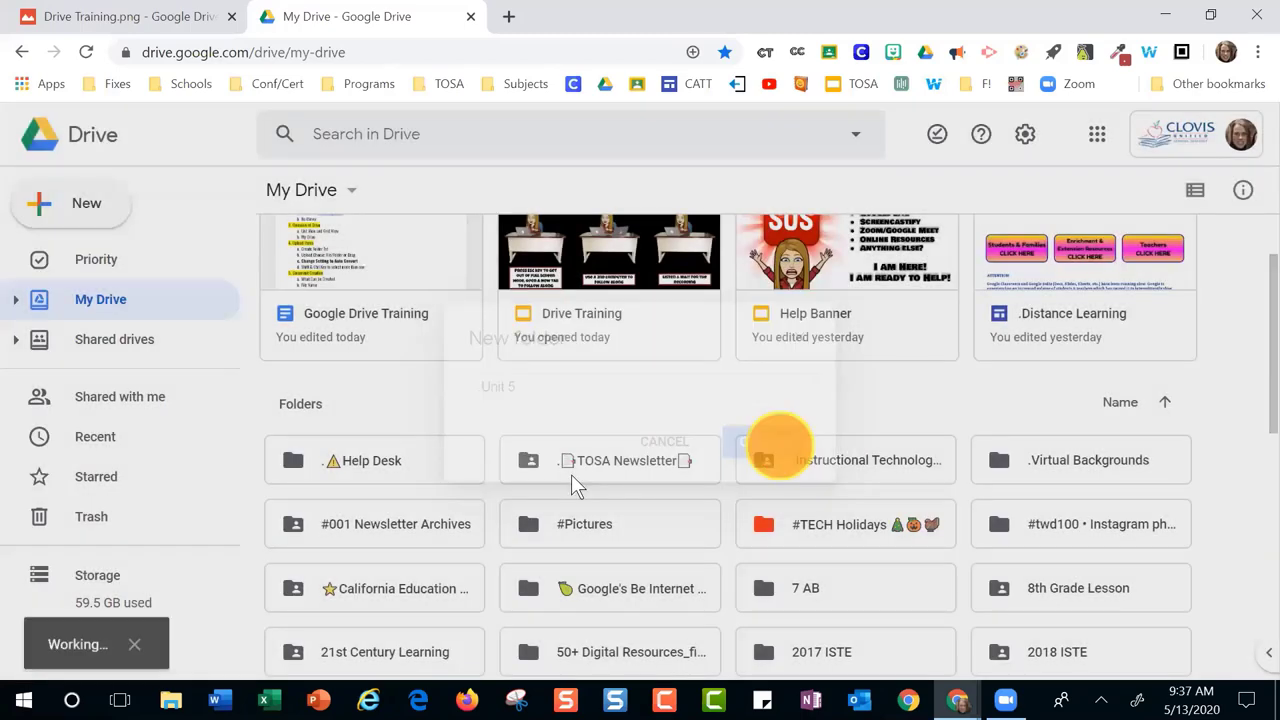
{"action": "double_click", "coordinate": [571, 474]}
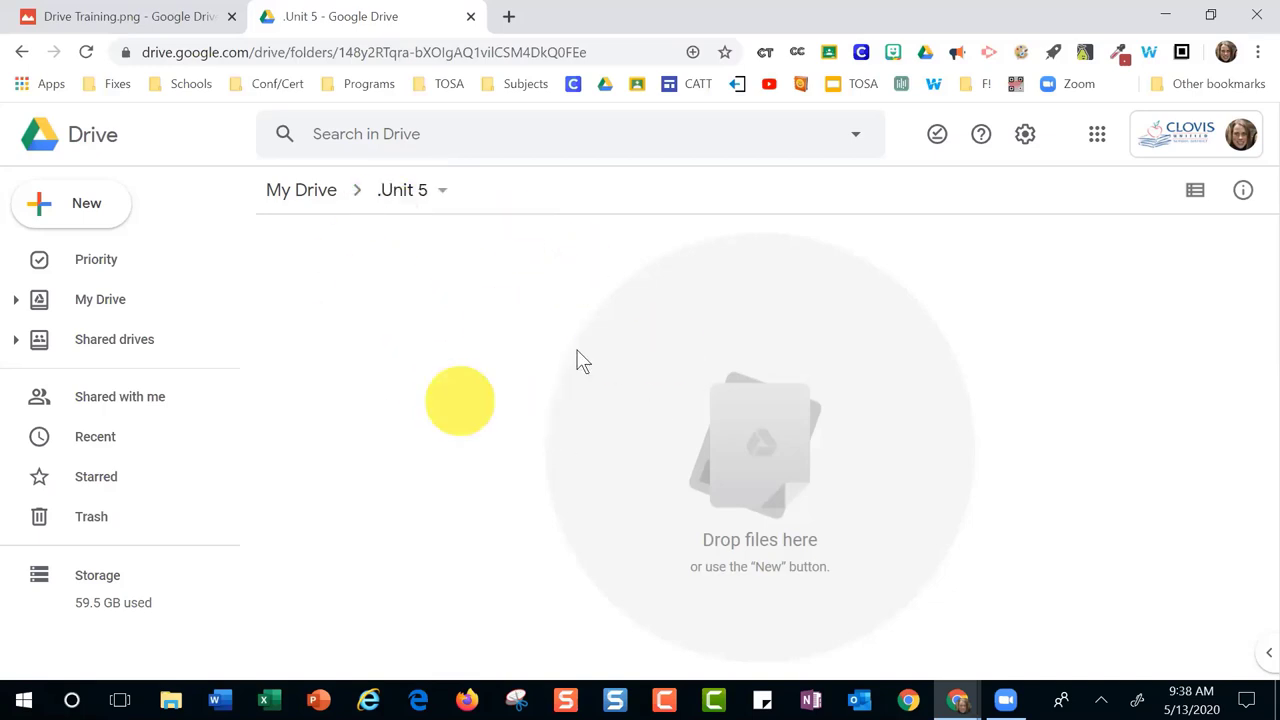
Upload all of yesterday's files from Downloads into the .Unit 5 folder, including ML 8, China powerpoint and .3rd grade Summer Revie
{"action": "left_click", "coordinate": [77, 215]}
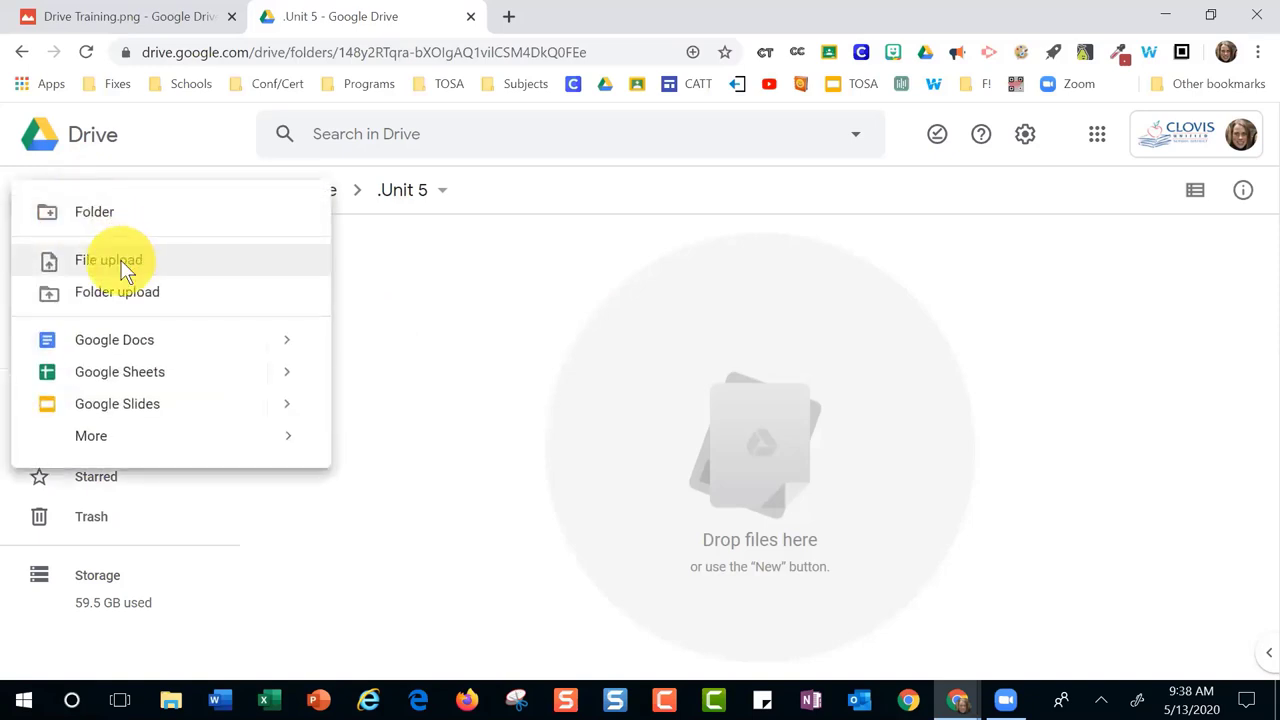
{"action": "left_click", "coordinate": [120, 262]}
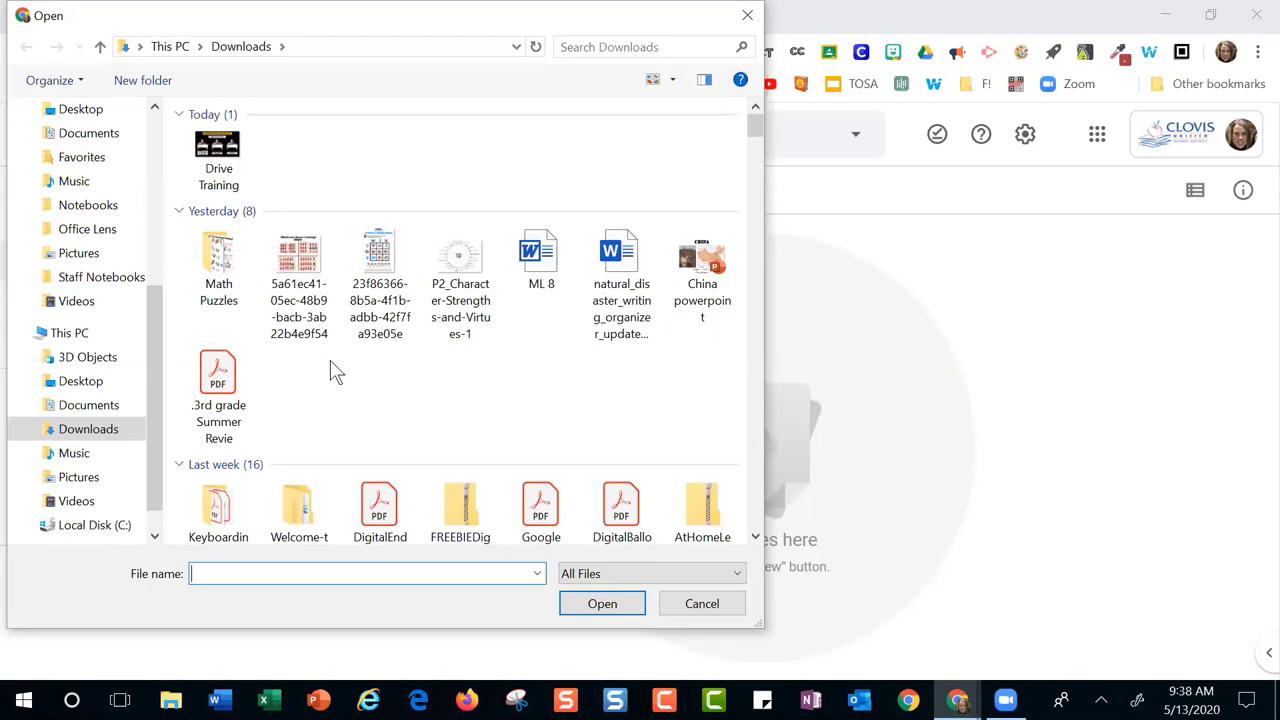
{"action": "left_click", "coordinate": [288, 268]}
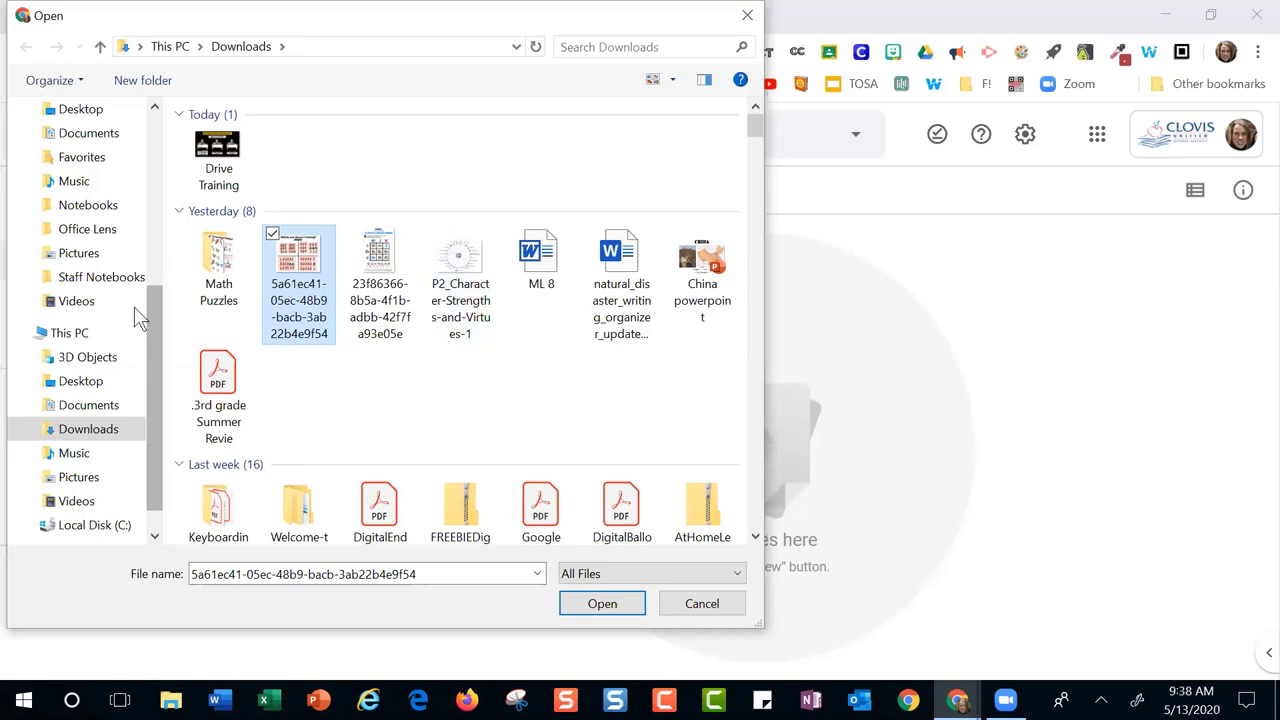
{"action": "left_click", "coordinate": [390, 260], "text": "ctrl"}
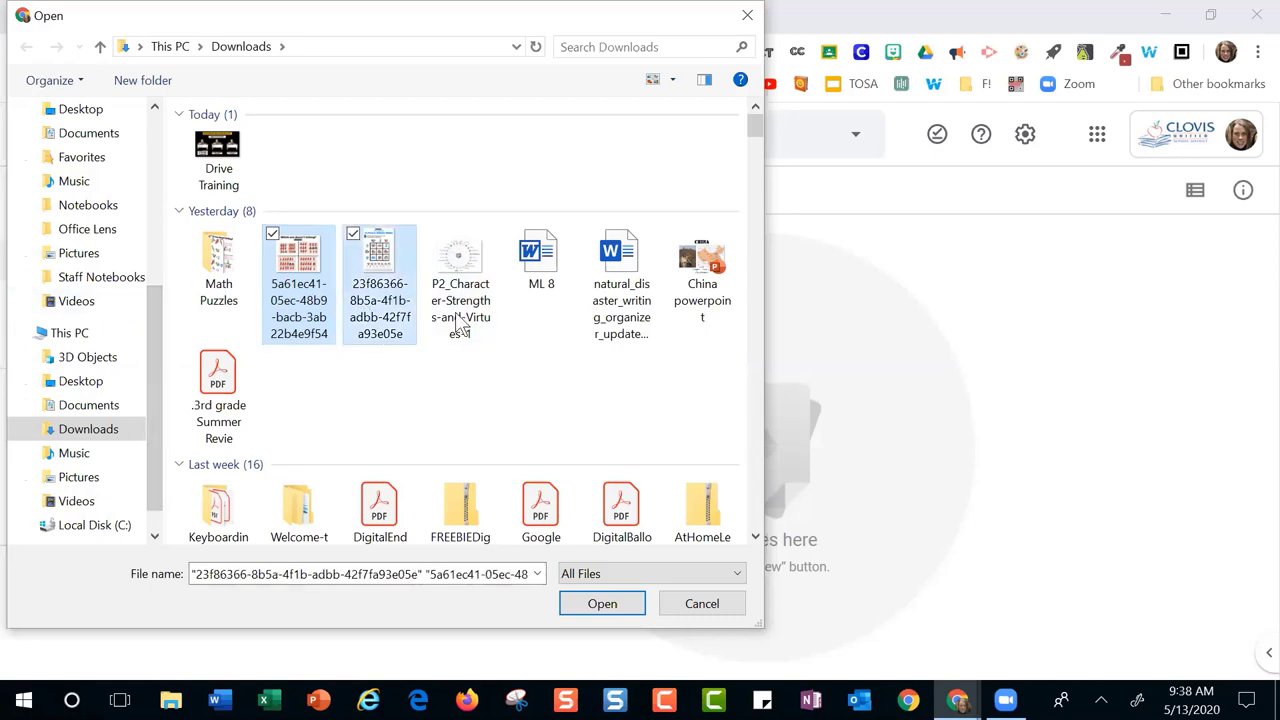
{"action": "left_click", "coordinate": [462, 280], "text": "ctrl"}
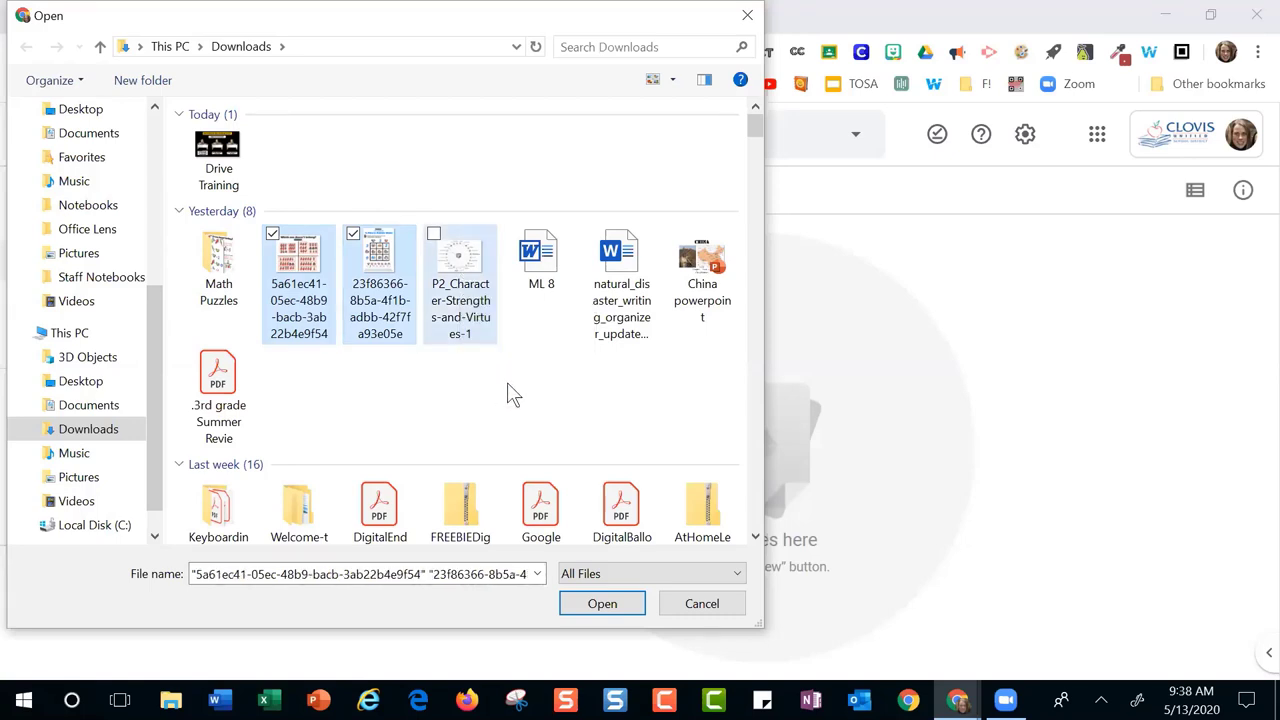
{"action": "left_click", "coordinate": [545, 290], "text": "ctrl"}
{"action": "left_click", "coordinate": [621, 292], "text": "ctrl"}
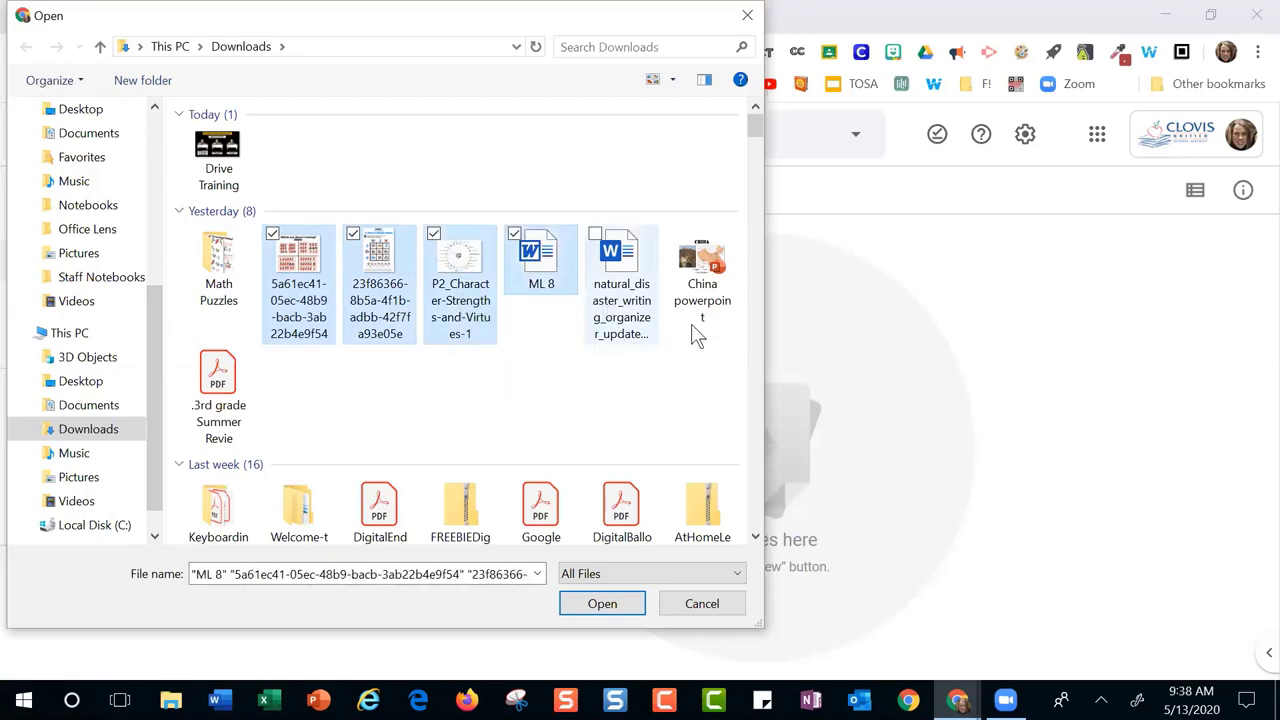
{"action": "left_click", "coordinate": [700, 300], "text": "ctrl"}
{"action": "left_click", "coordinate": [222, 400], "text": "ctrl"}
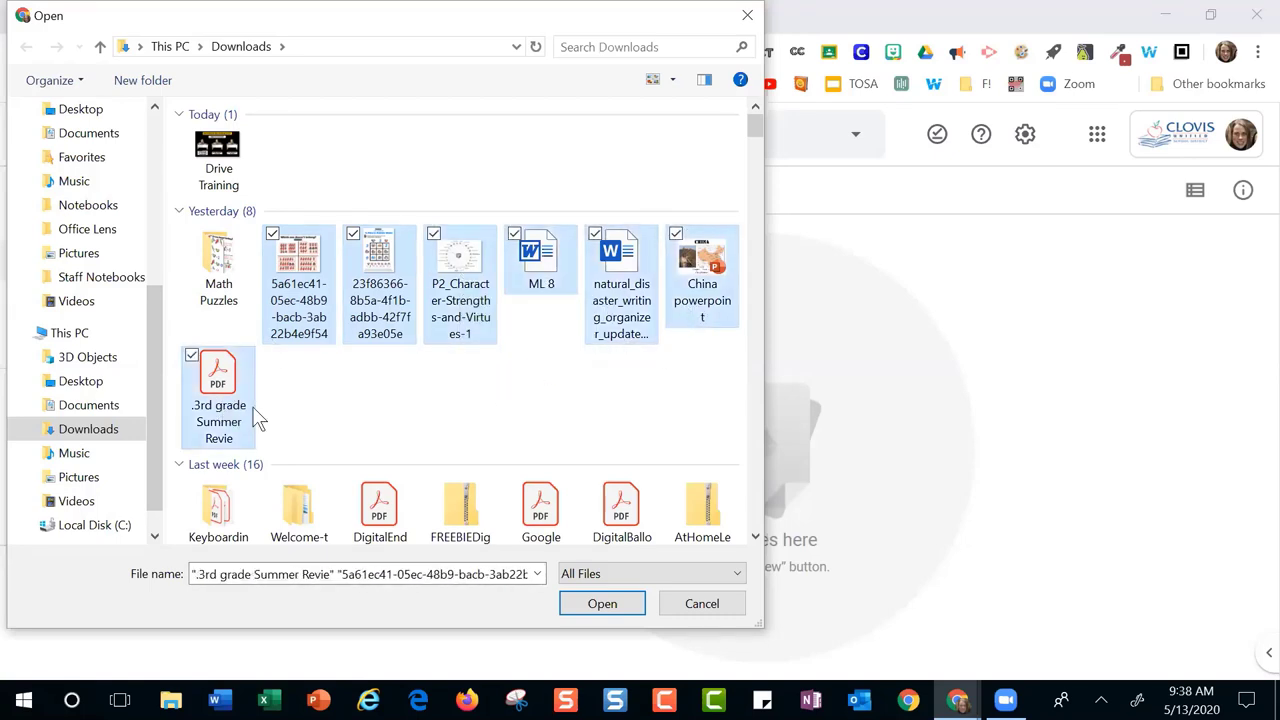
{"action": "left_click", "coordinate": [222, 298], "text": "ctrl"}
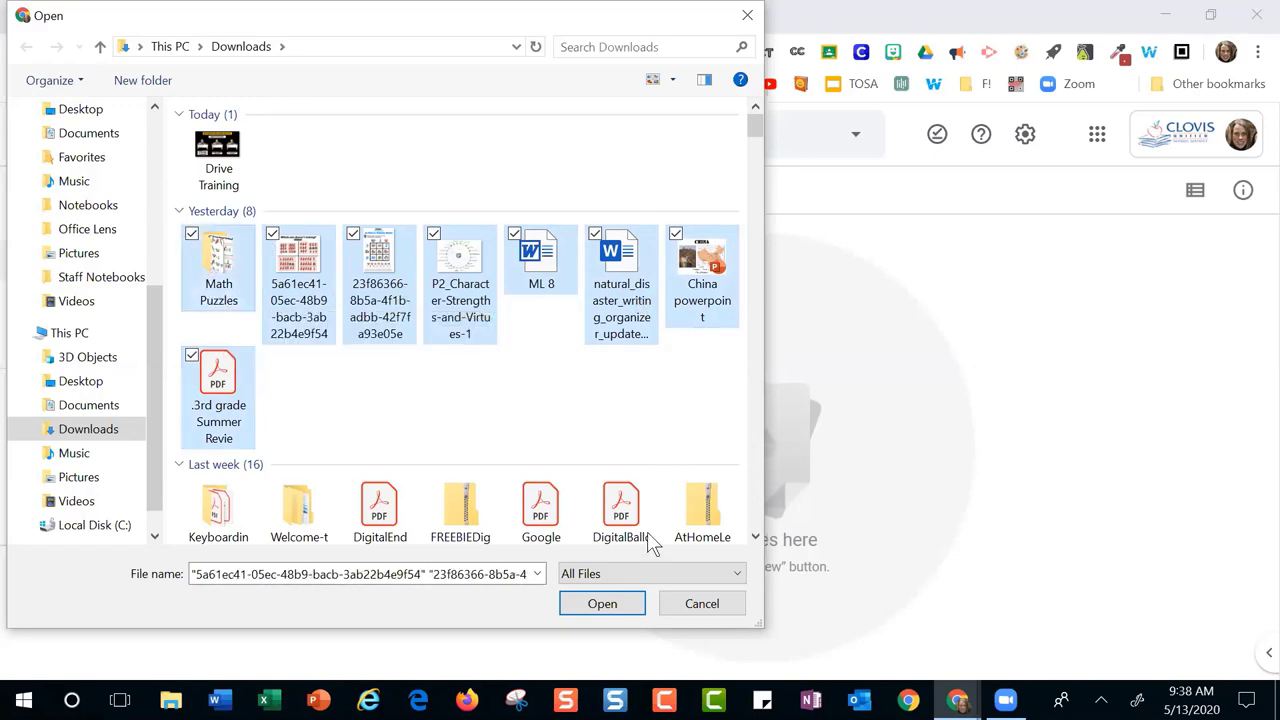
{"action": "left_click", "coordinate": [612, 605]}
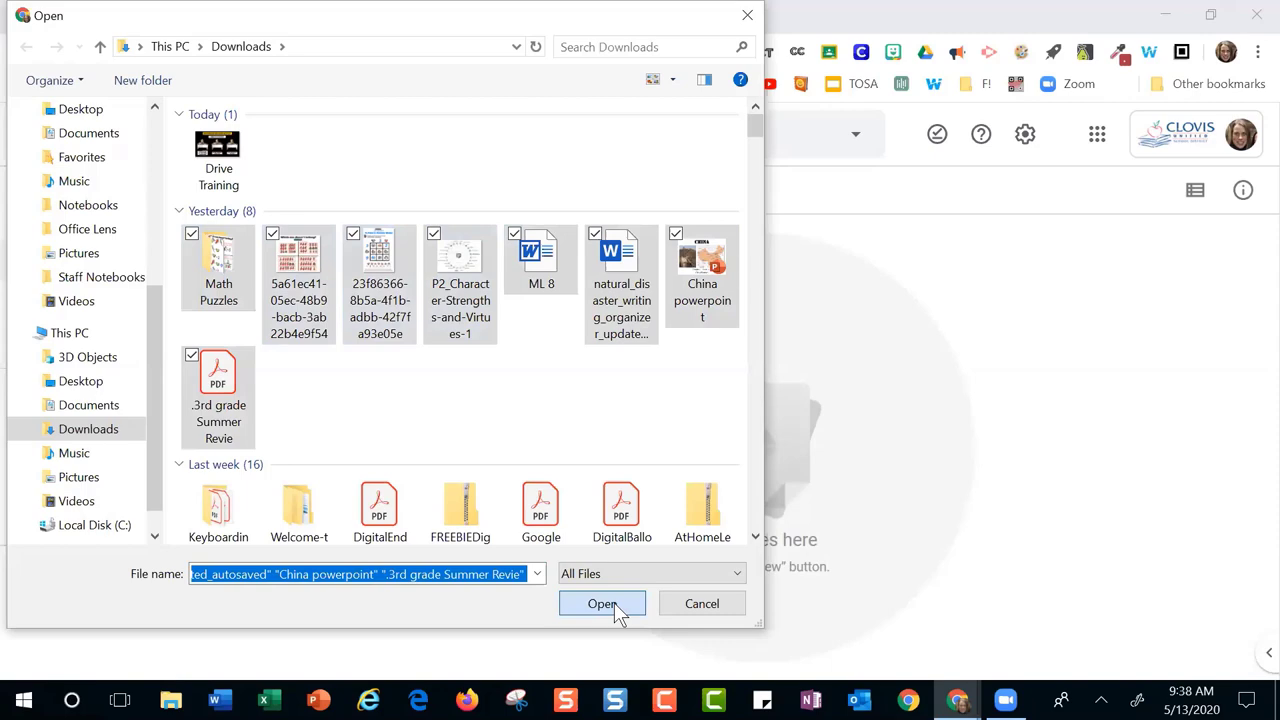
{"action": "left_click", "coordinate": [602, 604]}
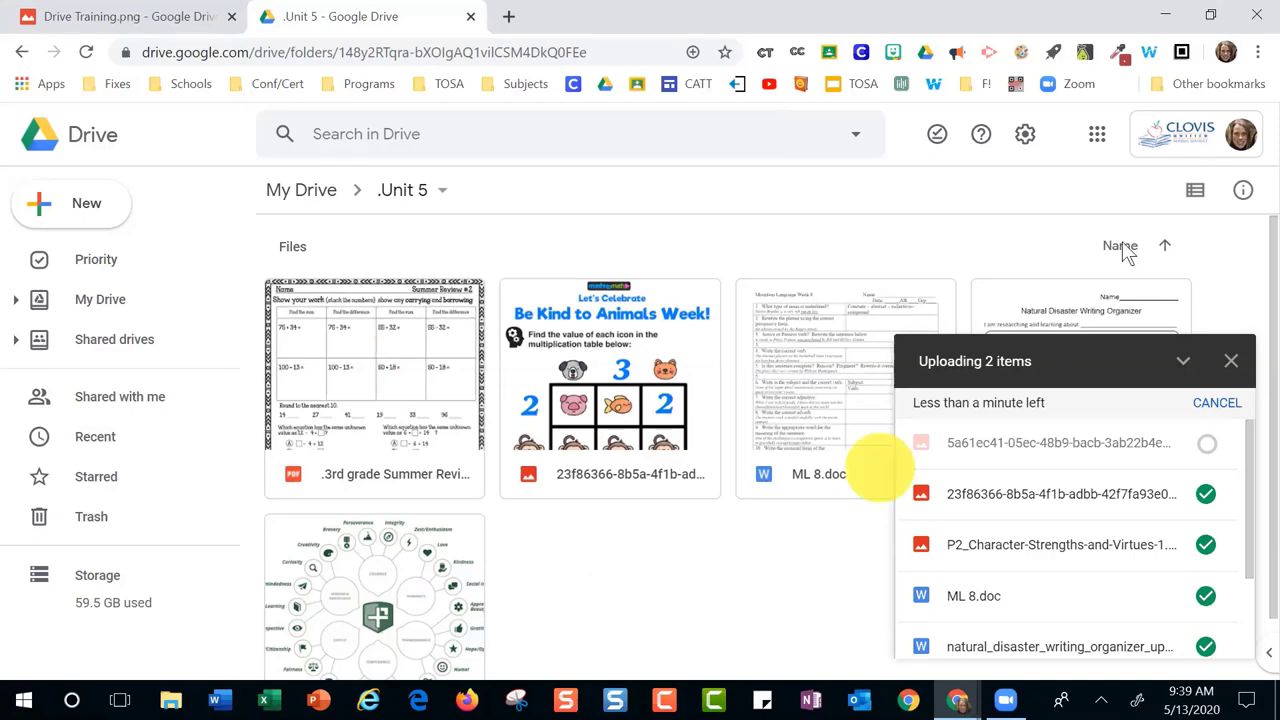
Reduce the browser zoom to fit more of the uploaded files in the .Unit 5 folder on screen
{"action": "key", "text": "alt+f"}
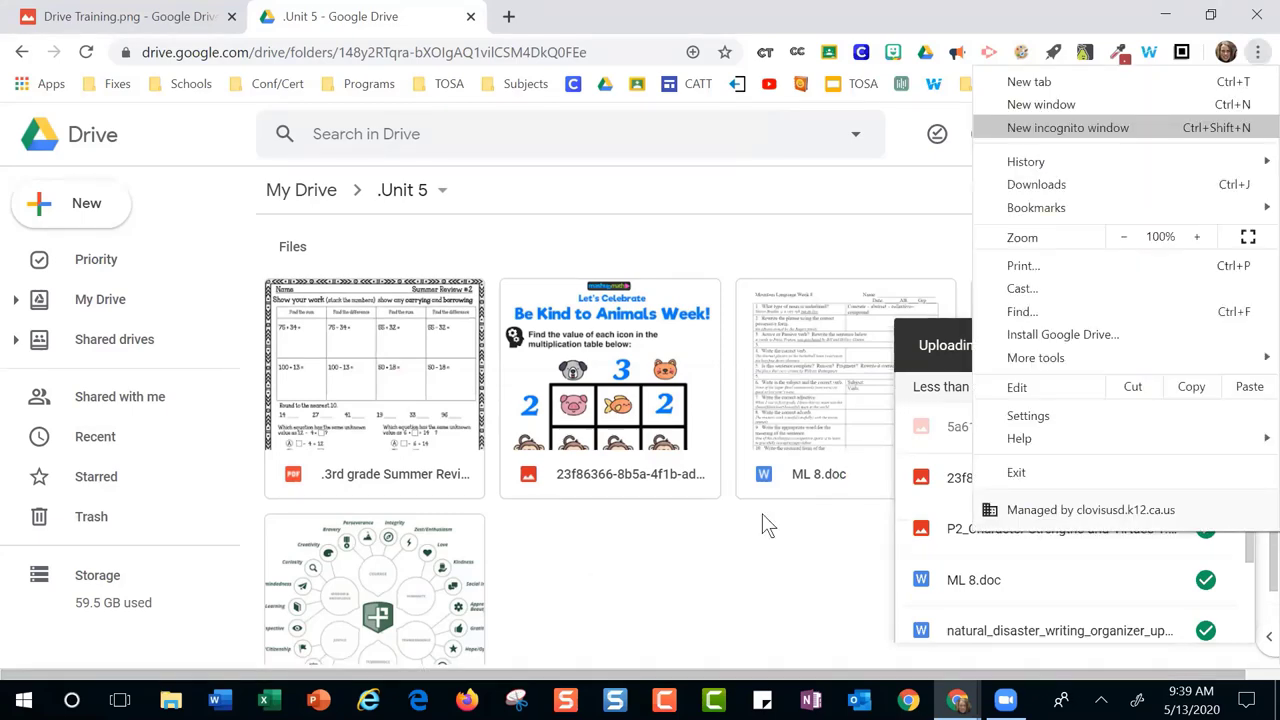
{"action": "key", "text": "ctrl+minus"}
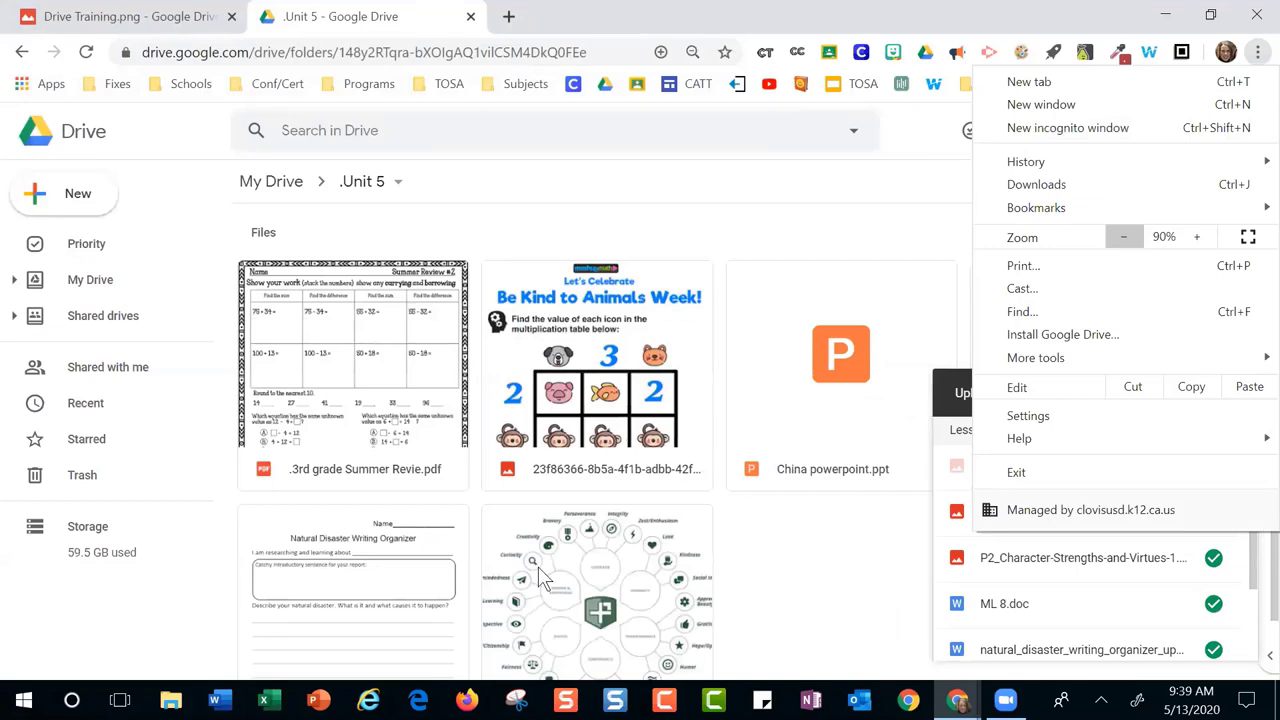
{"action": "left_click", "coordinate": [494, 649]}
Start another file upload, select the separate files 5a61ec41-05ec-48b9-bacb-3ab22b4e9f54, ML 8 and China powerpoint together, and clear the selection
{"action": "left_click", "coordinate": [72, 188]}
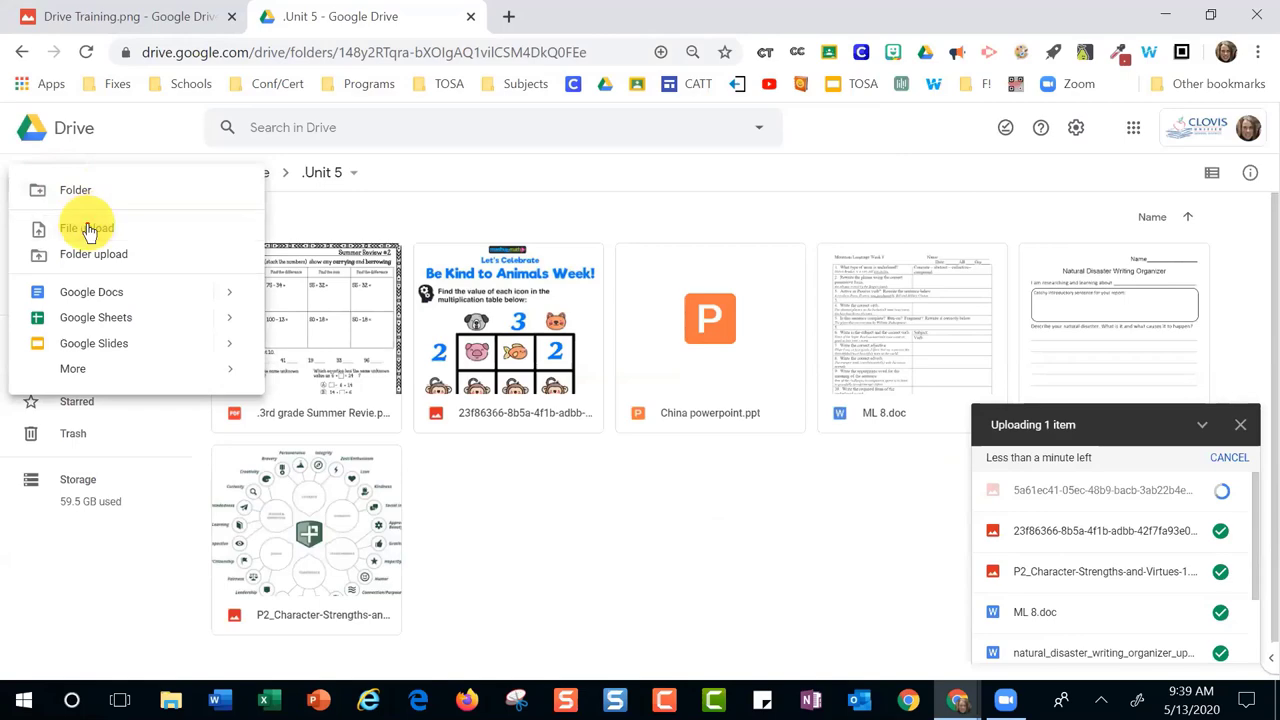
{"action": "left_click", "coordinate": [86, 228]}
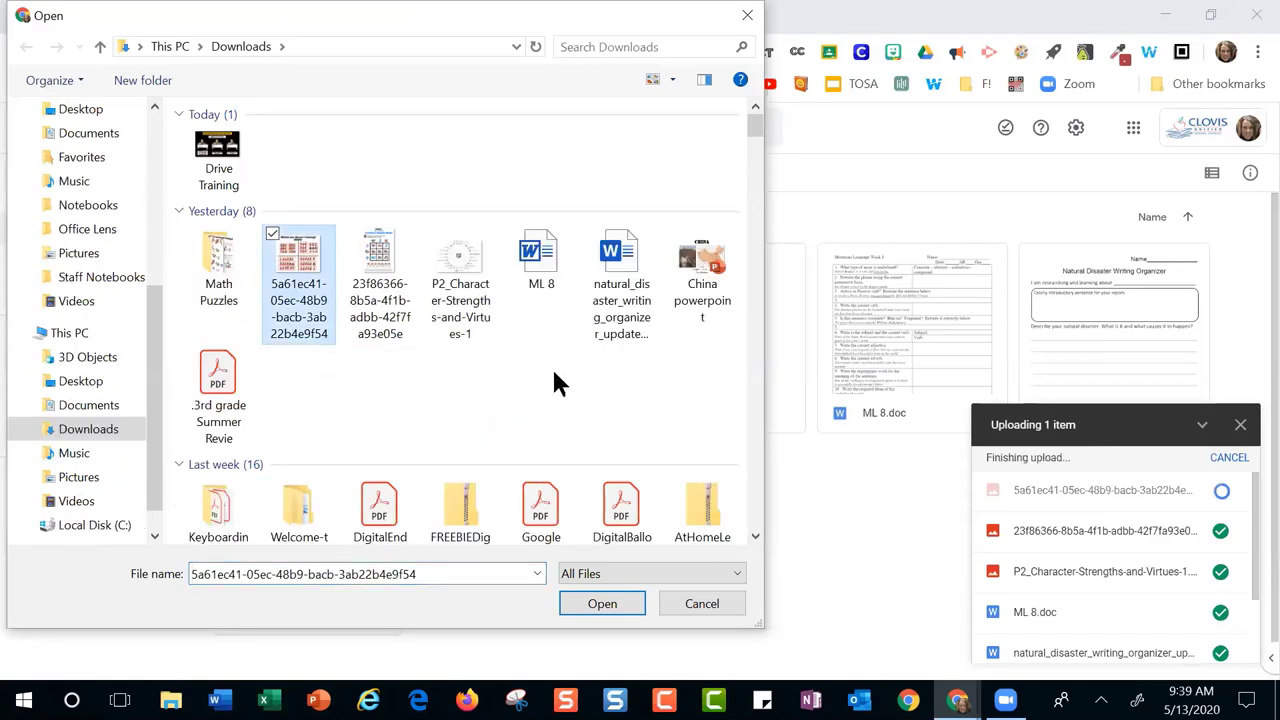
{"action": "left_click", "coordinate": [541, 262], "text": "ctrl"}
{"action": "left_click", "coordinate": [702, 300], "text": "ctrl"}
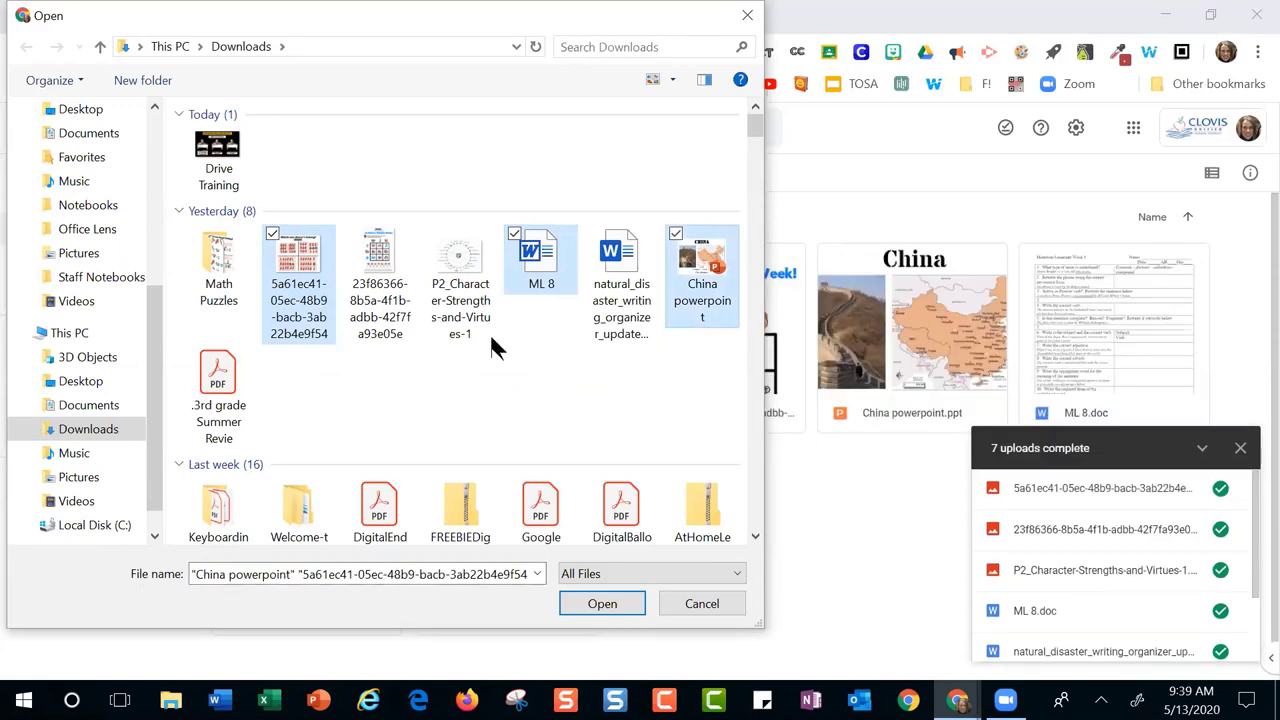
{"action": "left_click", "coordinate": [297, 305]}
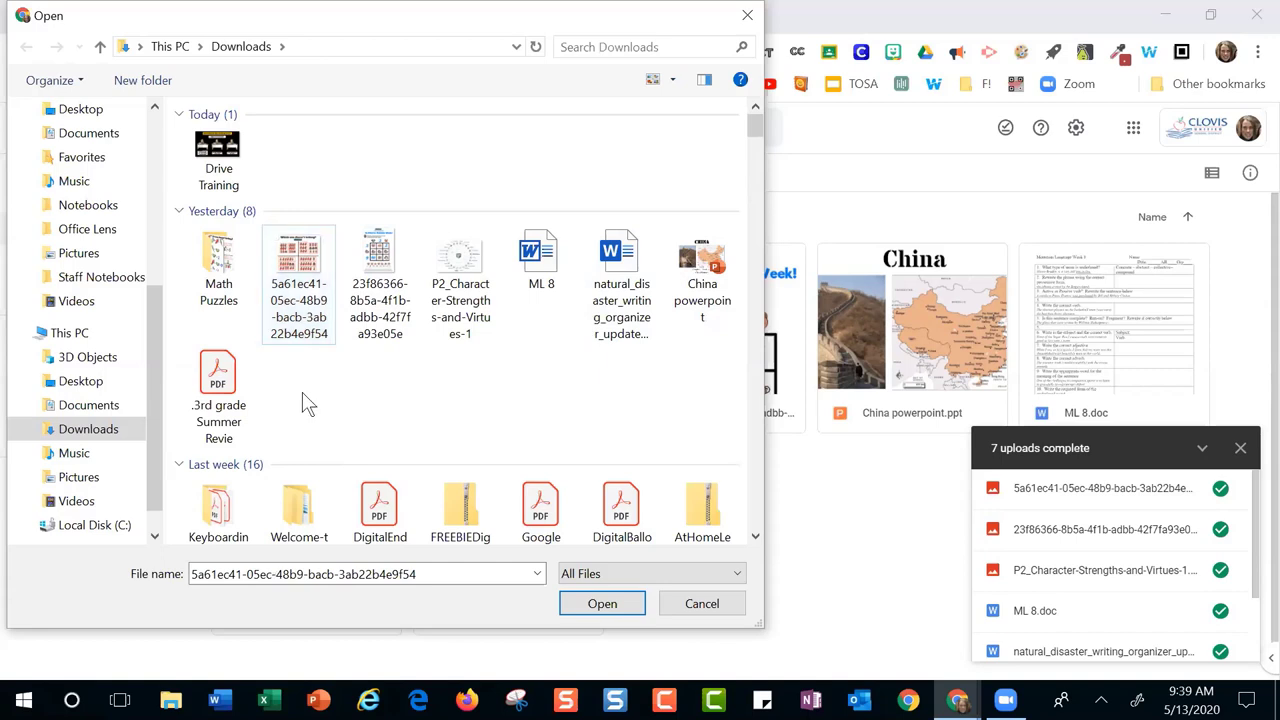
Select the continuous range of items from Math Puzzles through .3rd grade Summer Revie, and clear that range selection
{"action": "left_click", "coordinate": [212, 272]}
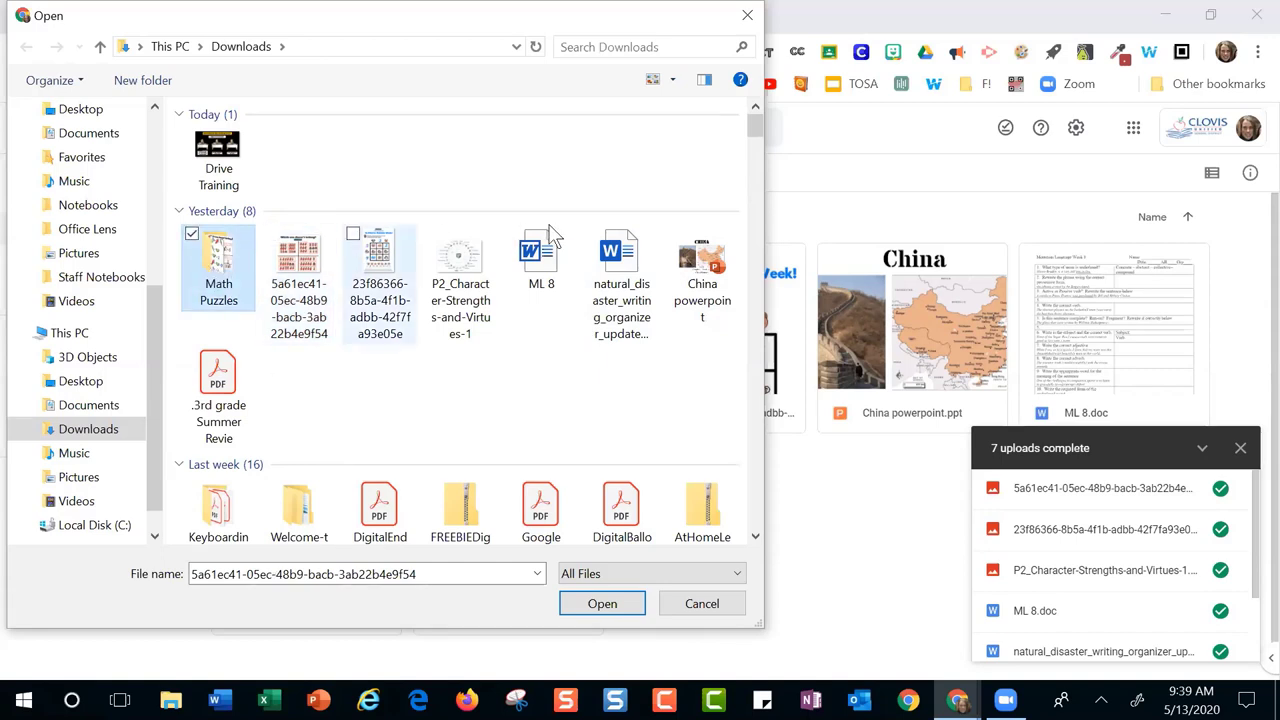
{"action": "left_click", "coordinate": [228, 408], "text": "shift"}
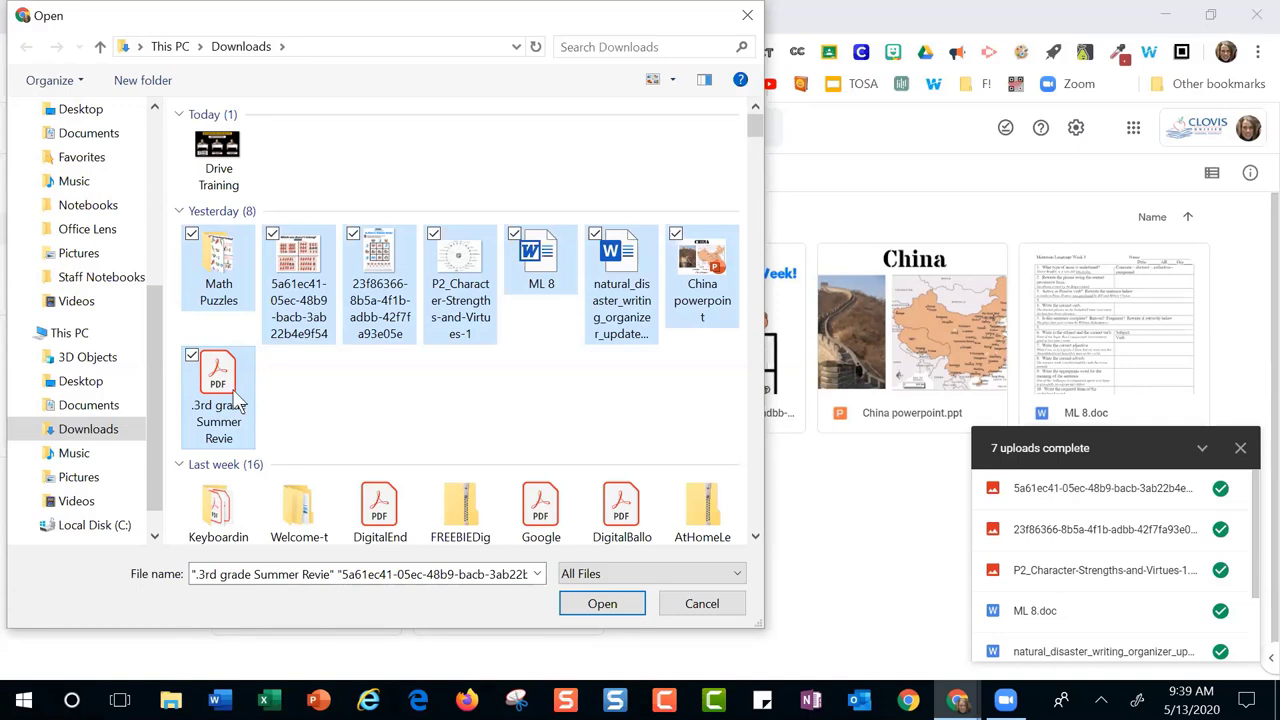
{"action": "left_click", "coordinate": [346, 400]}
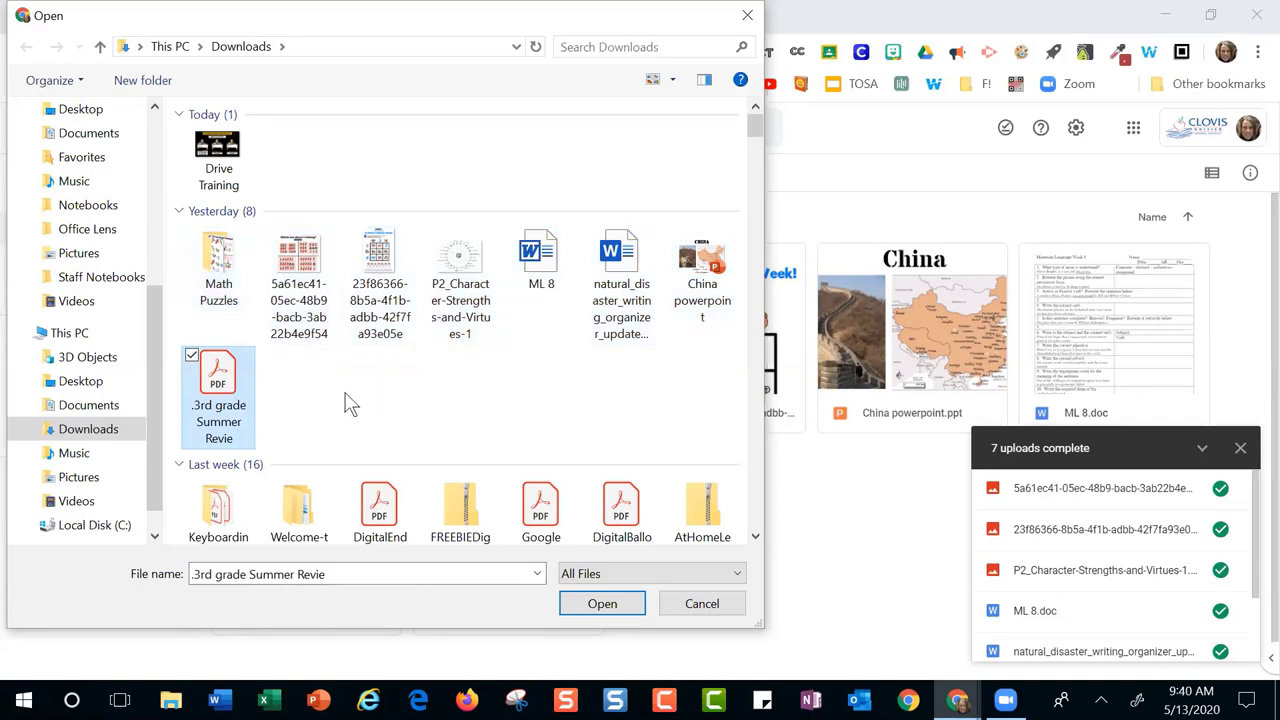
Select Math Puzzles, 23f86366-8b5a-4f1b-adbb-42f7fa93e05e and P2_Character-Strengths-and-Virtues-1 together, leaving out the file between them
{"action": "left_click", "coordinate": [212, 292]}
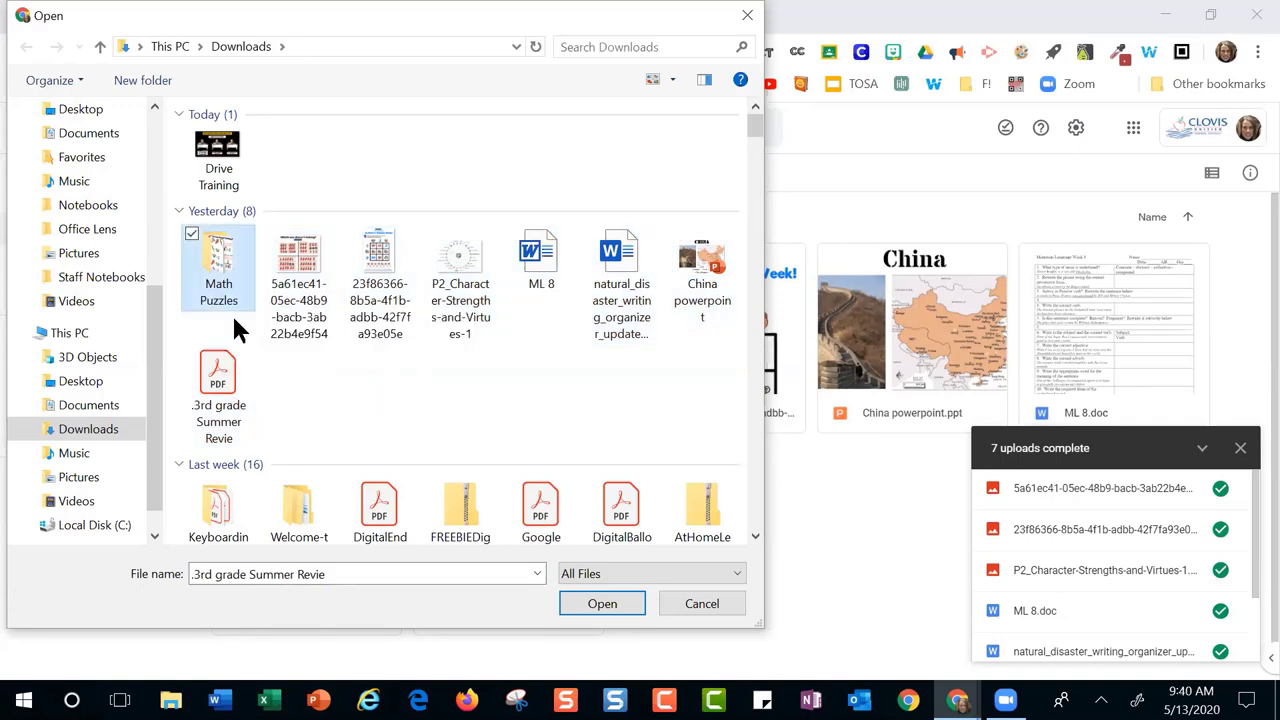
{"action": "left_click", "coordinate": [392, 274], "text": "ctrl"}
{"action": "left_click", "coordinate": [460, 300], "text": "ctrl"}
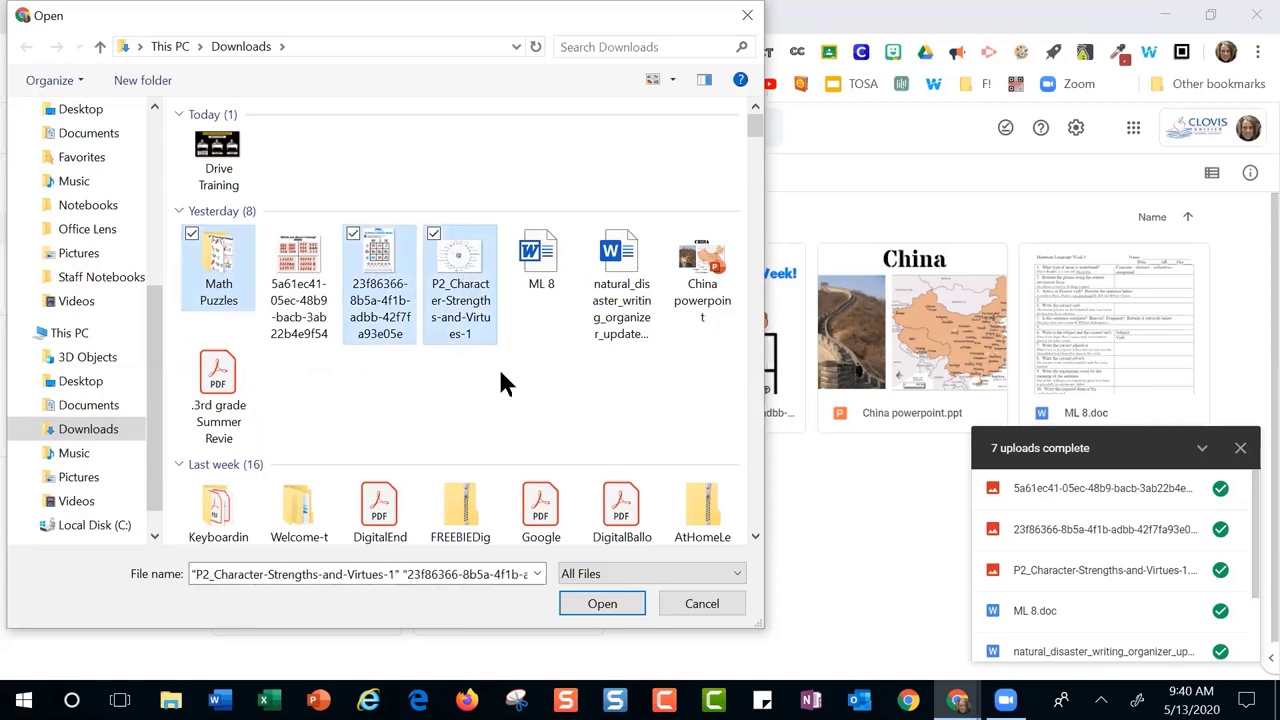
Replace the selection with the range from Math Puzzles through .3rd grade Summer Revie, clear it, and cancel the file upload
{"action": "left_click", "coordinate": [490, 334]}
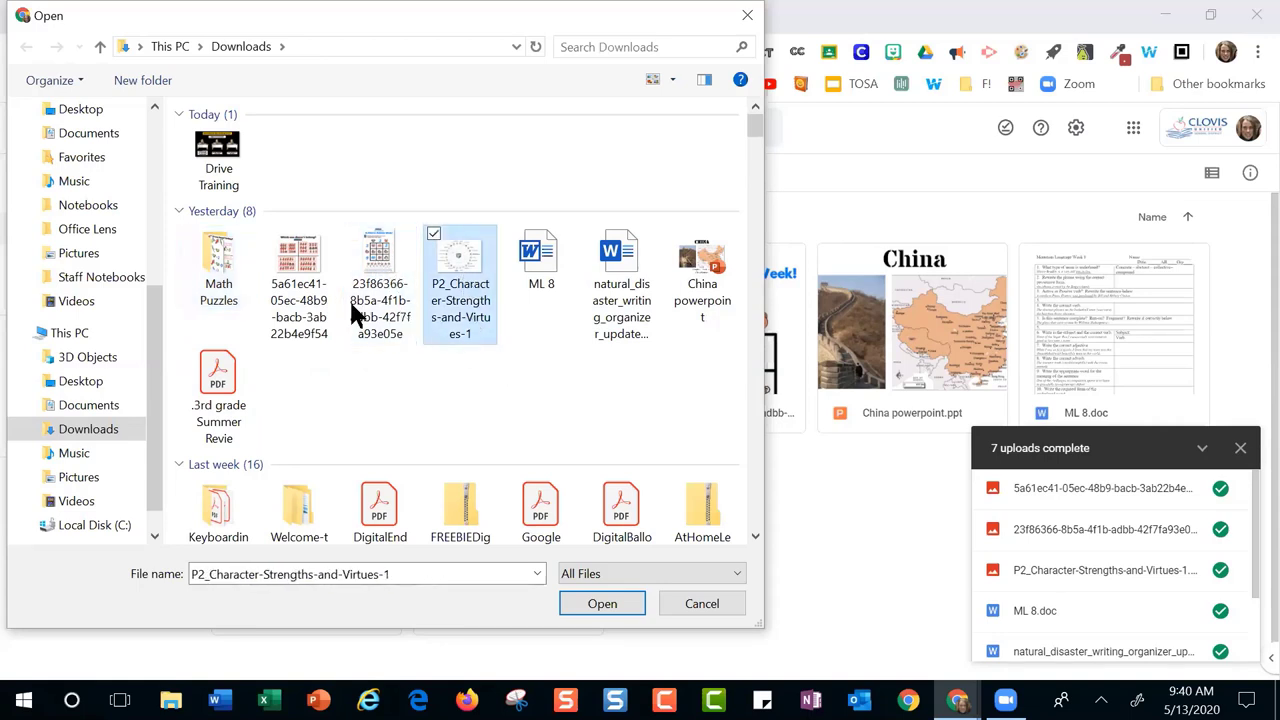
{"action": "left_click", "coordinate": [226, 312]}
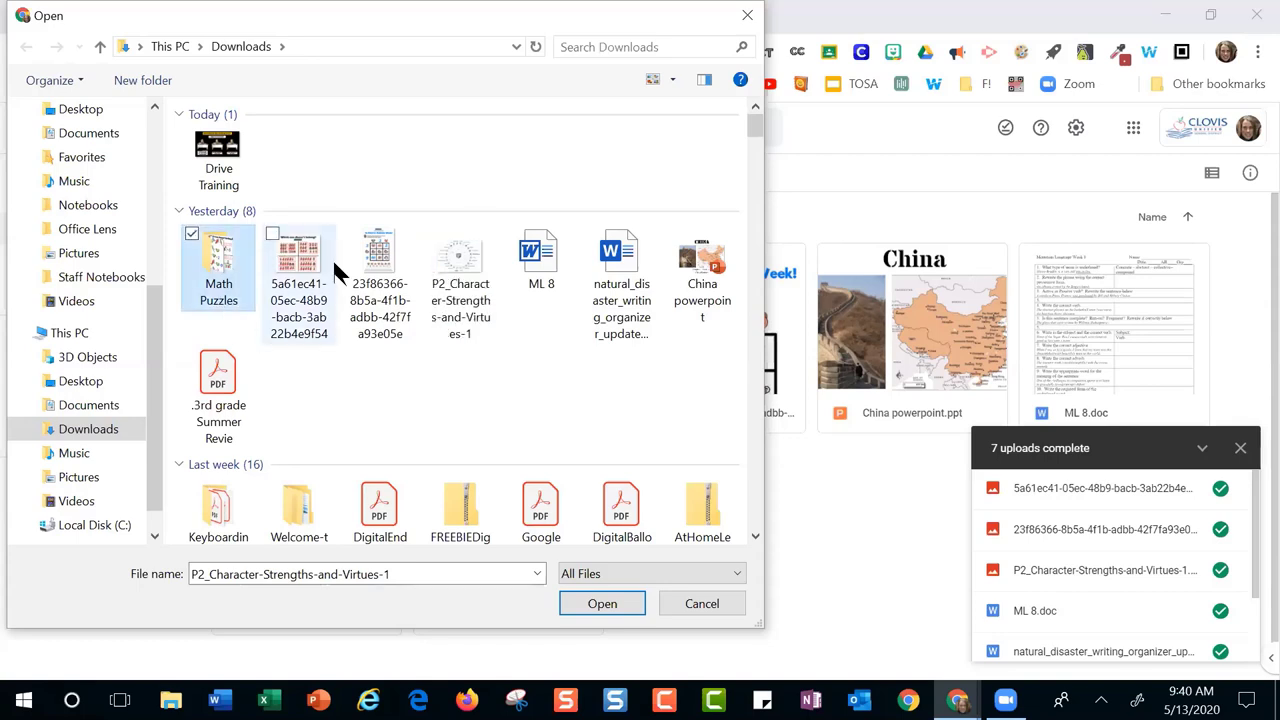
{"action": "left_click", "coordinate": [240, 410], "text": "shift"}
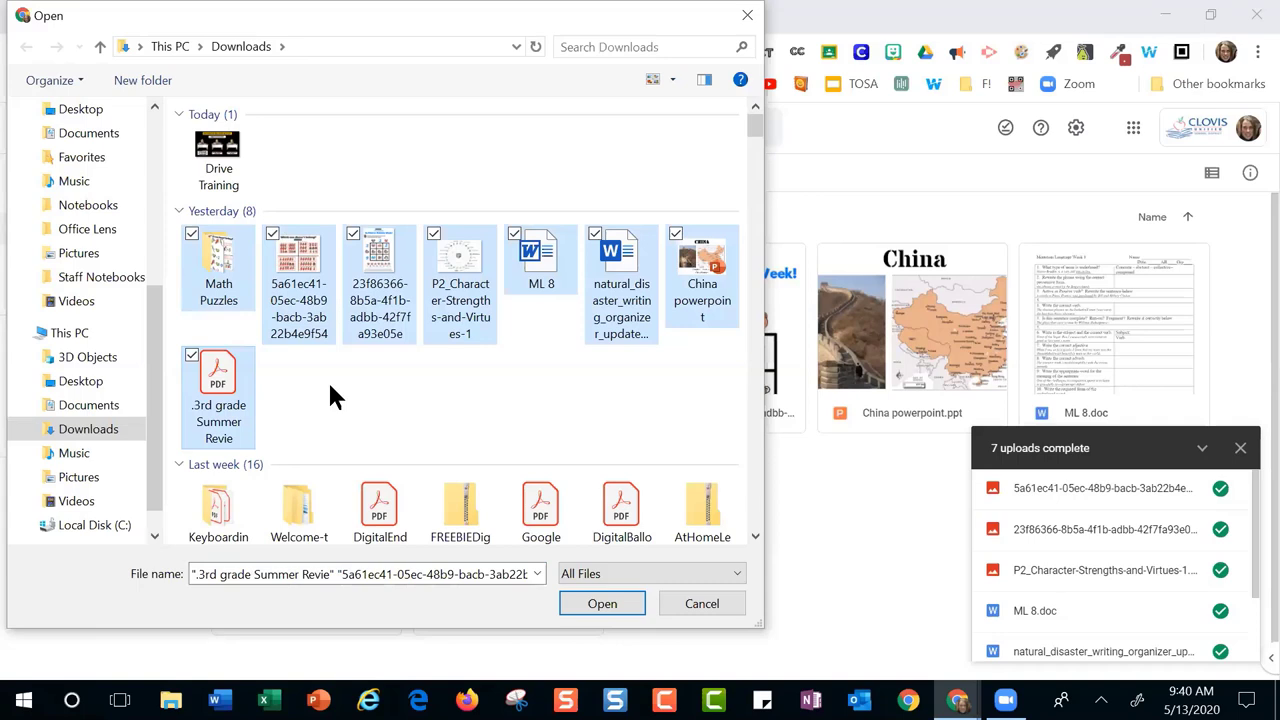
{"action": "left_click", "coordinate": [466, 395]}
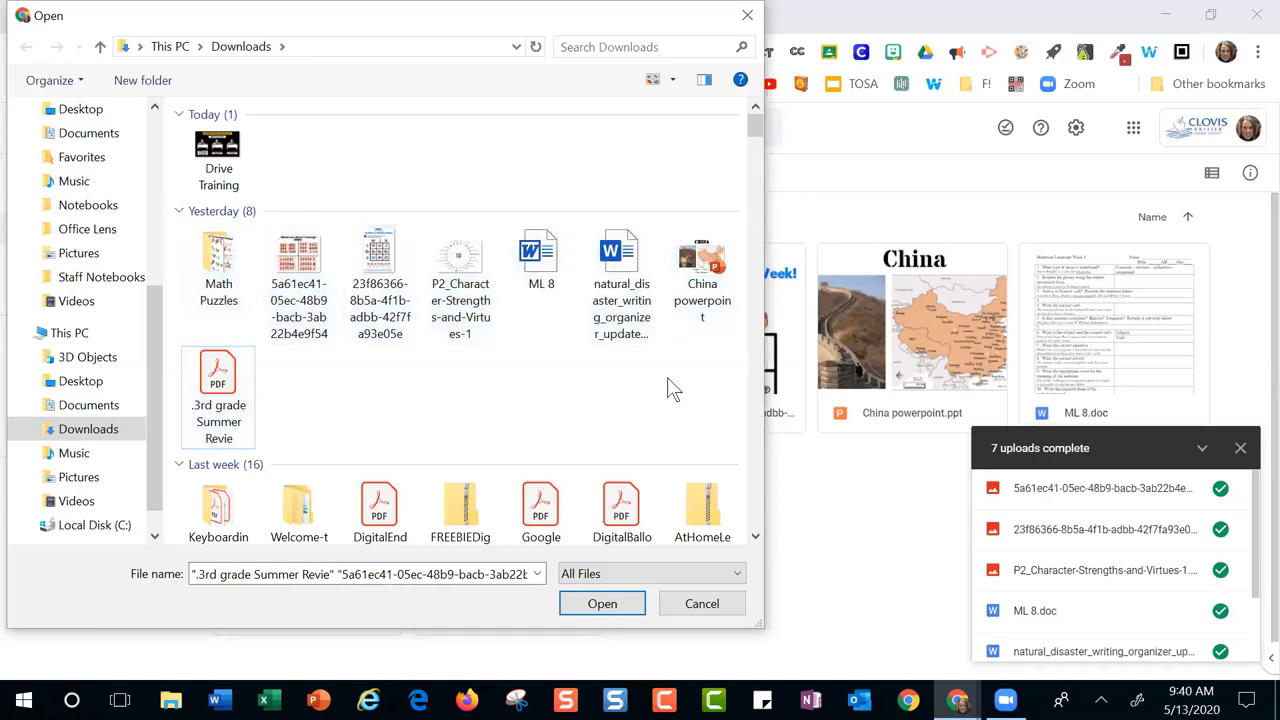
{"action": "left_click", "coordinate": [704, 605]}
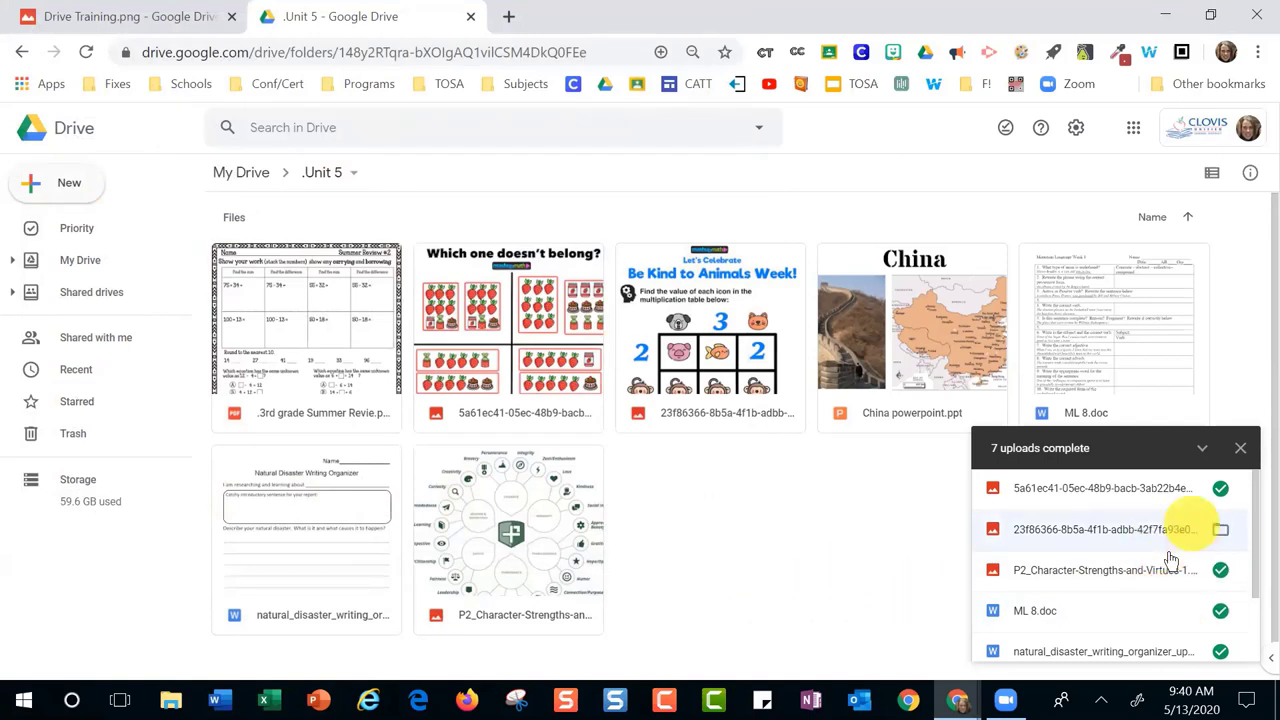
Look through the list of completed uploads and dismiss it
{"action": "scroll", "coordinate": [1170, 560], "scroll_direction": "down", "scroll_amount": 2}
{"action": "scroll", "coordinate": [1170, 560], "scroll_direction": "up", "scroll_amount": 2}
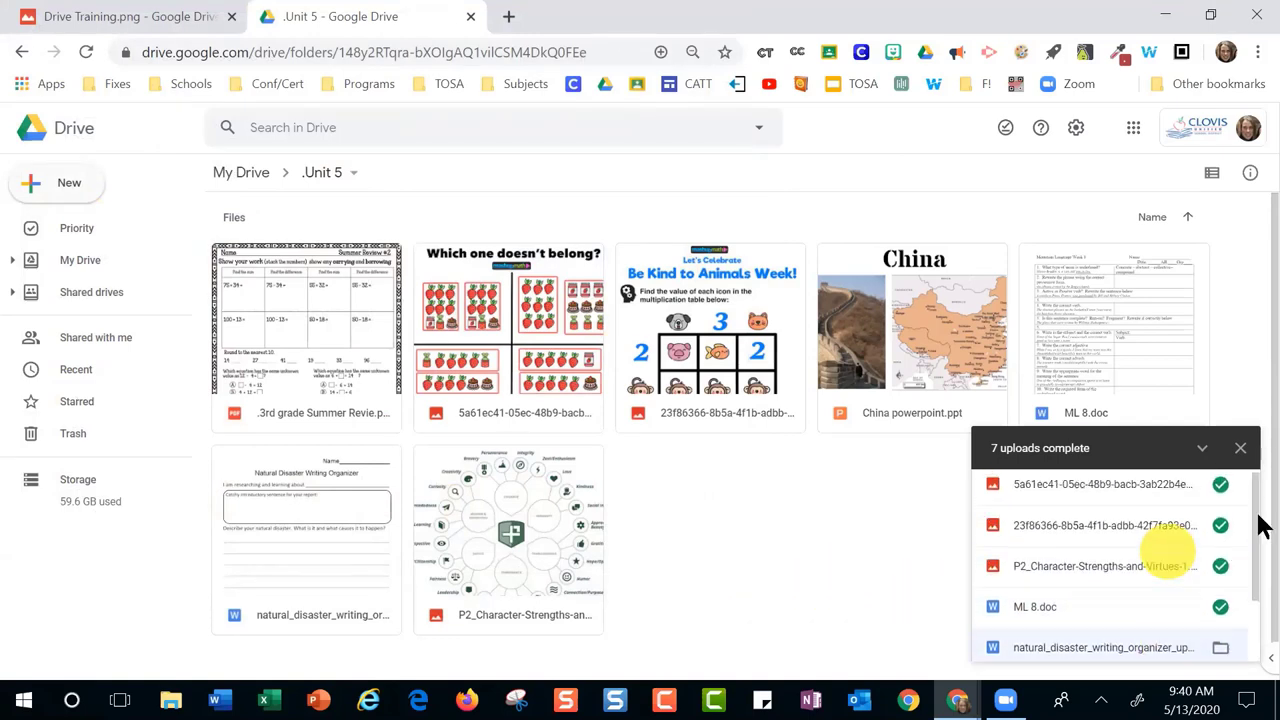
{"action": "left_click", "coordinate": [1240, 448]}
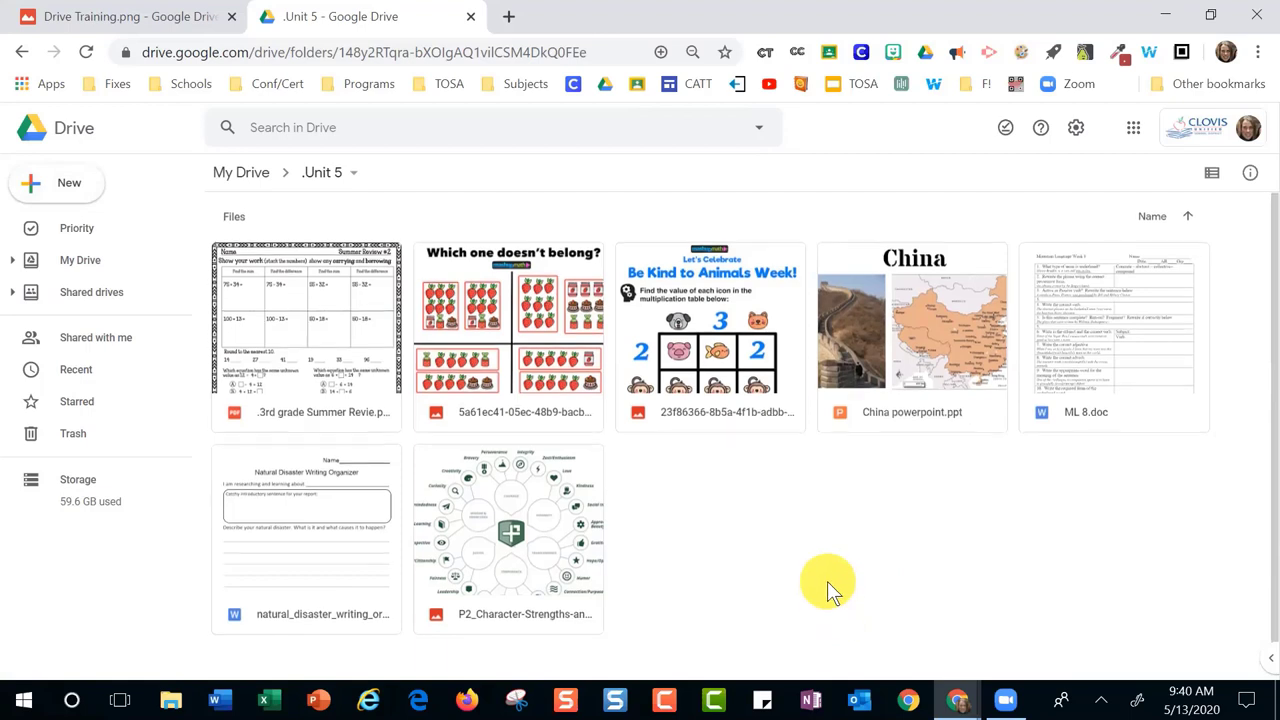
{"action": "scroll", "coordinate": [827, 581], "scroll_direction": "down", "scroll_amount": 1}
{"action": "scroll", "coordinate": [827, 581], "scroll_direction": "up", "scroll_amount": 1}
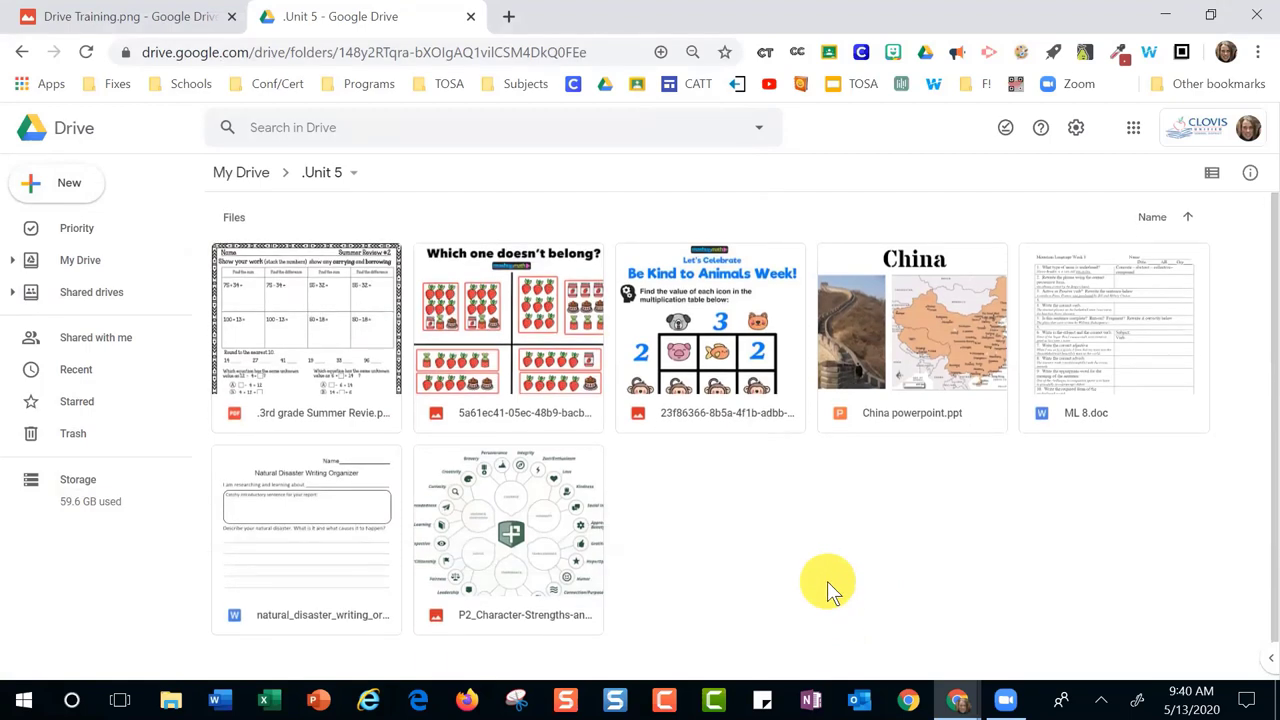
{"action": "scroll", "coordinate": [827, 581], "scroll_direction": "down", "scroll_amount": 1}
{"action": "scroll", "coordinate": [827, 581], "scroll_direction": "up", "scroll_amount": 1}
{"action": "scroll", "coordinate": [827, 581], "scroll_direction": "down", "scroll_amount": 1}
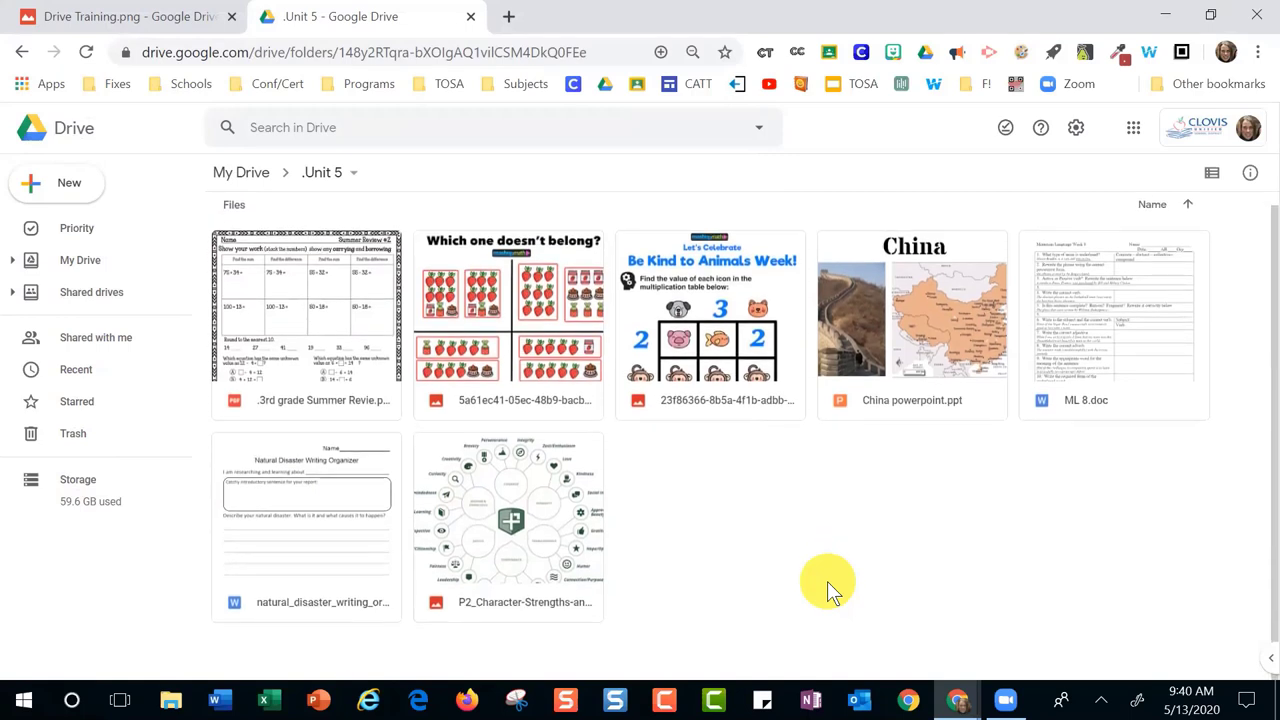
Upload the whole Math Puzzles folder from Downloads into the .Unit 5 folder and confirm the upload
{"action": "left_click", "coordinate": [45, 187]}
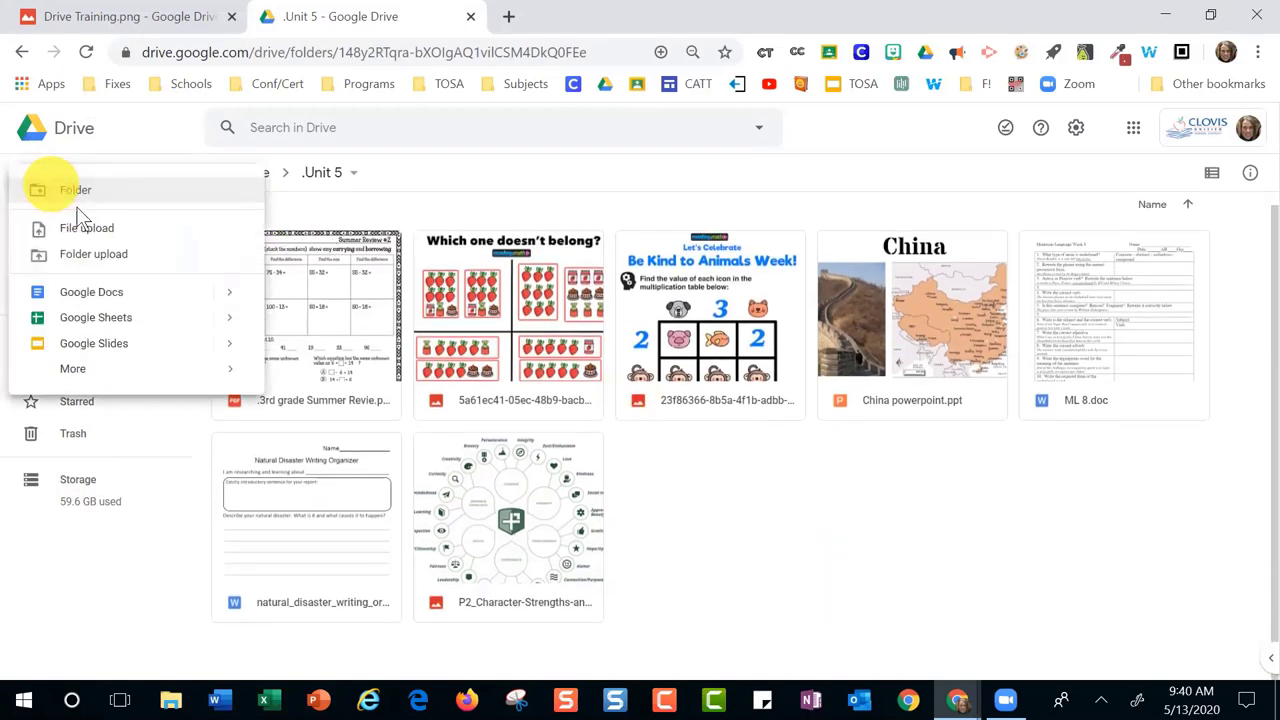
{"action": "left_click", "coordinate": [98, 252]}
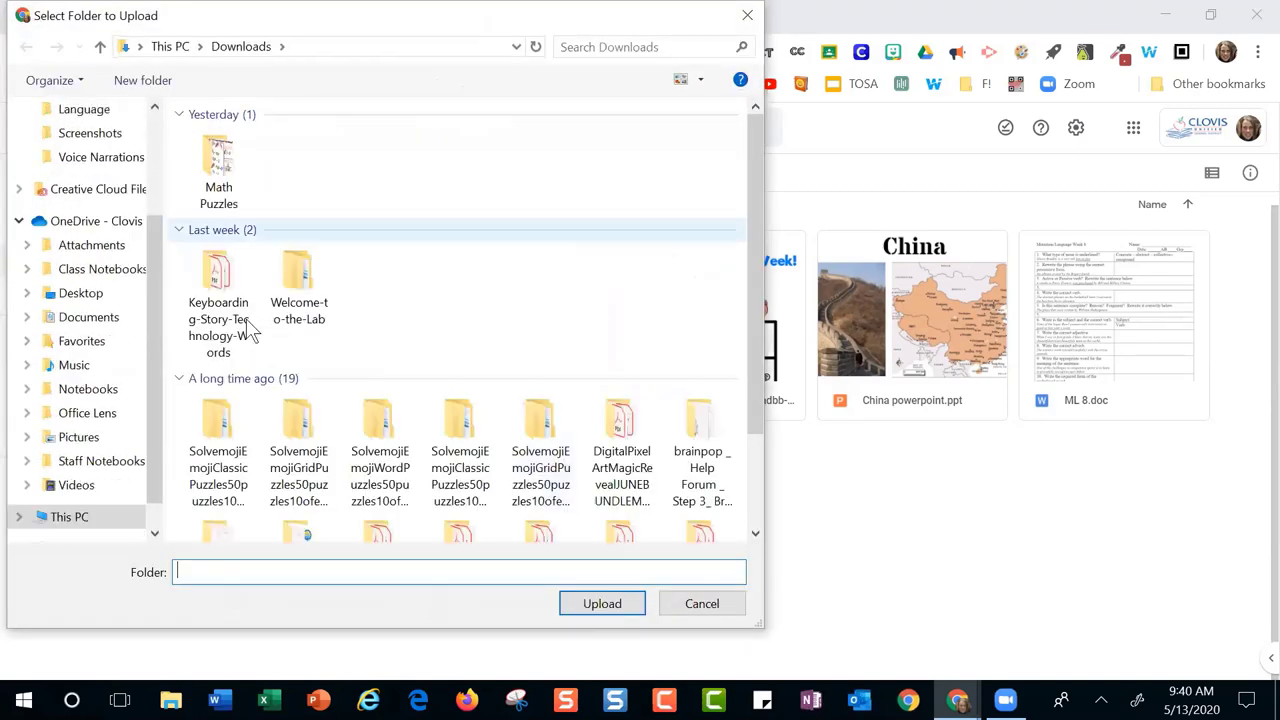
{"action": "left_click", "coordinate": [216, 168]}
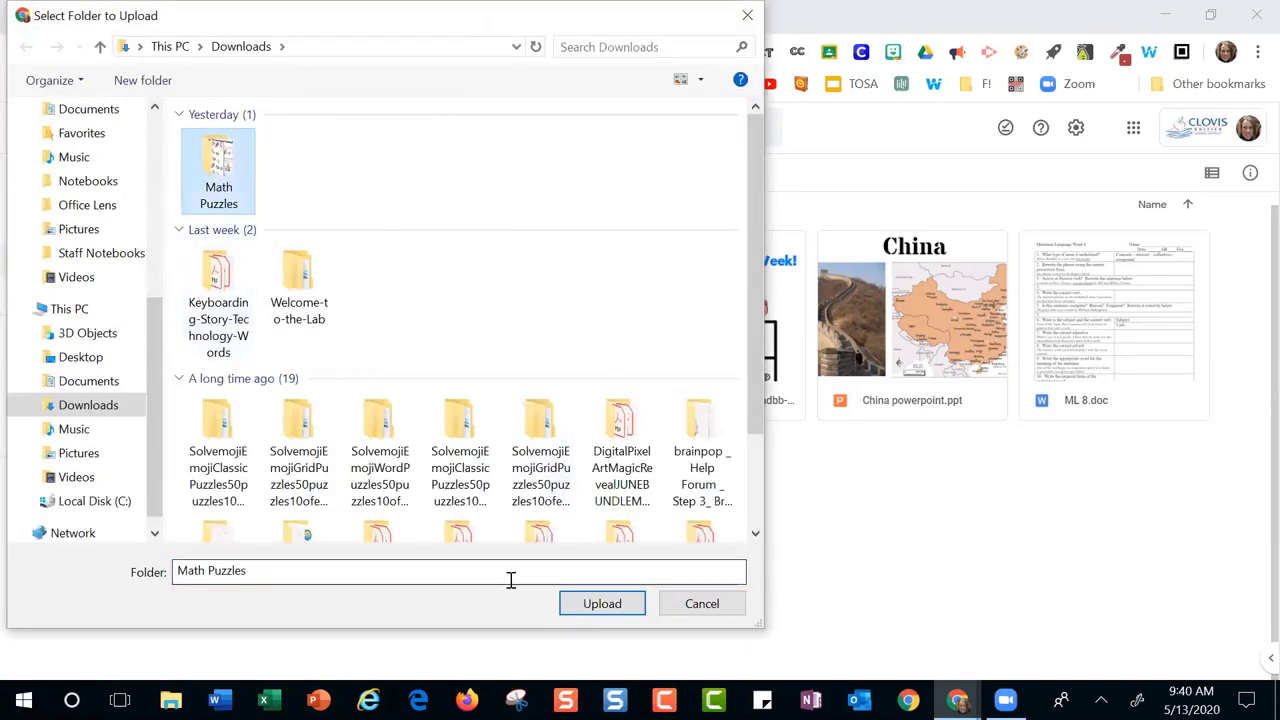
{"action": "left_click", "coordinate": [593, 603]}
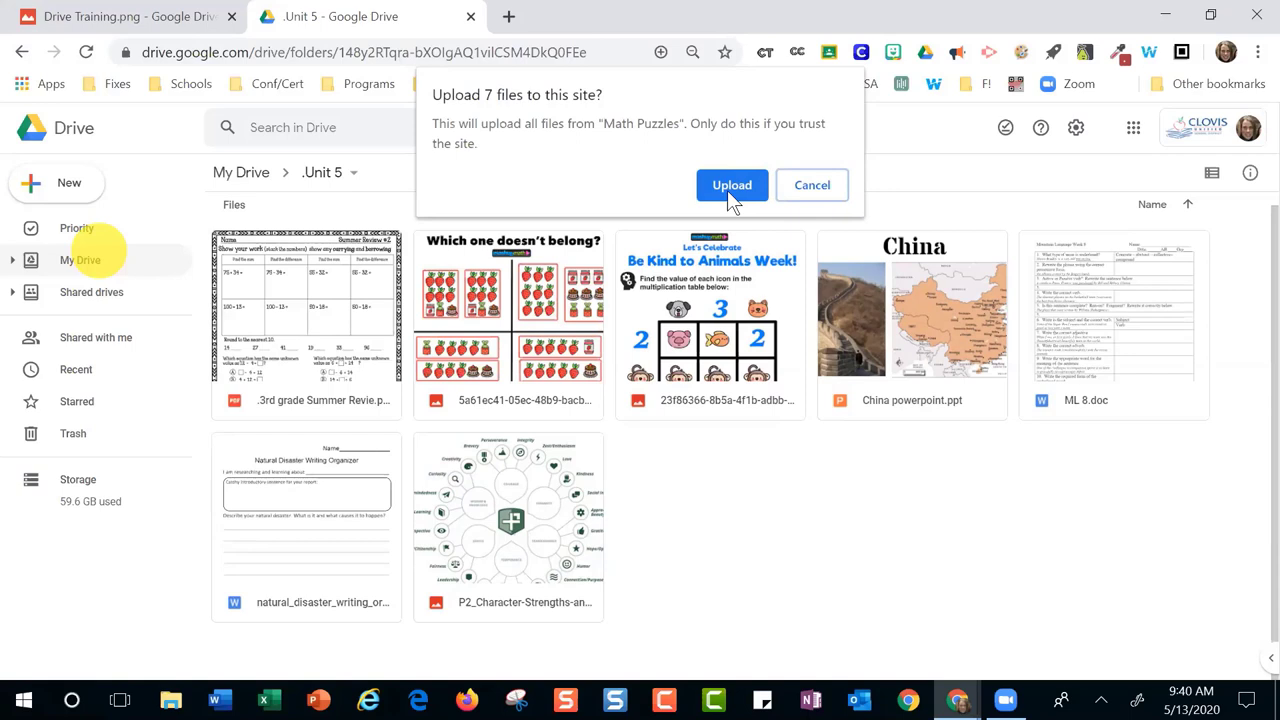
{"action": "left_click", "coordinate": [729, 189]}
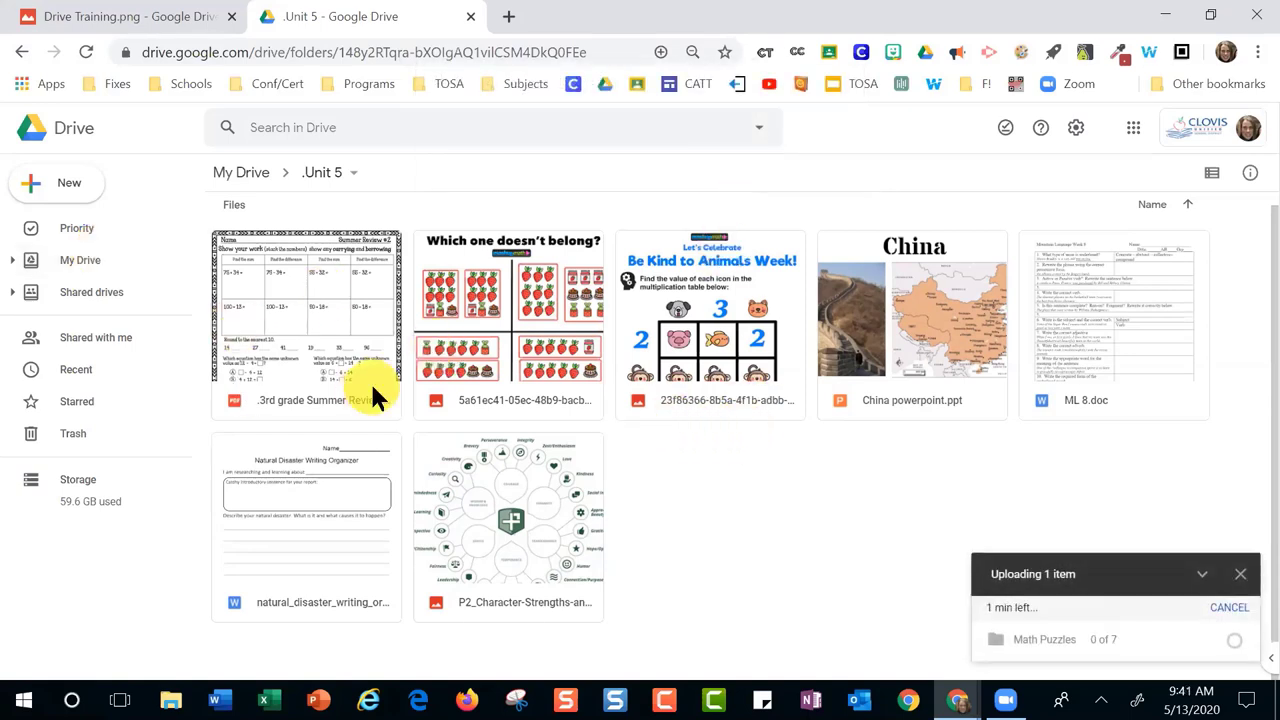
Preview the .3rd grade Summer Revie PDF and the 5a61ec41-05ec-48b9-bacb-3ab22b4e9f54.jpg image, closing each preview
{"action": "left_click", "coordinate": [333, 400]}
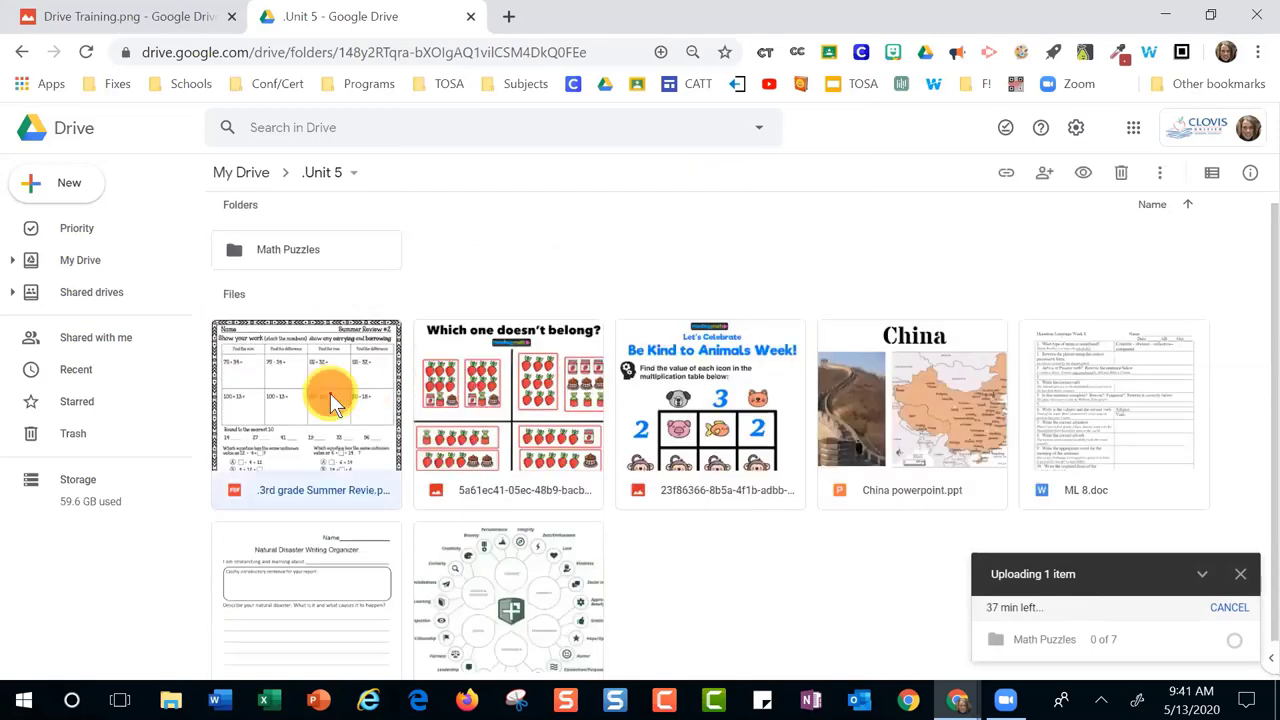
{"action": "double_click", "coordinate": [330, 400]}
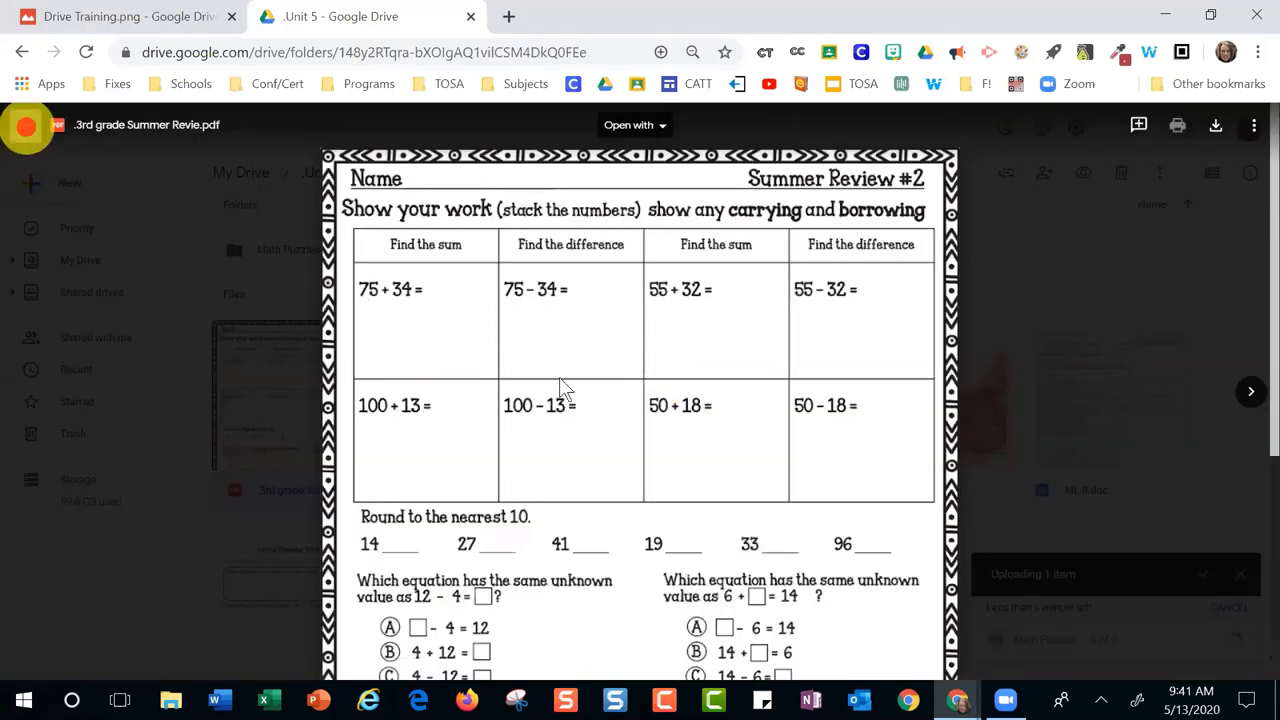
{"action": "key", "text": "Escape"}
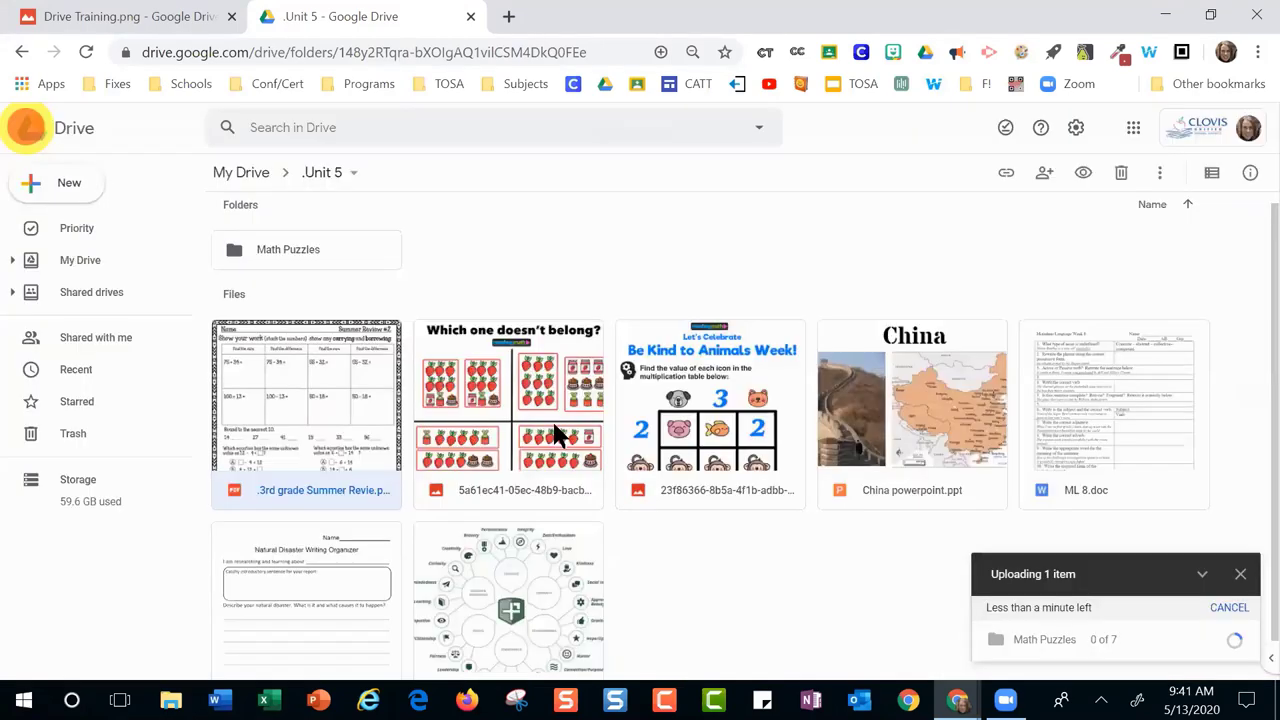
{"action": "double_click", "coordinate": [552, 420]}
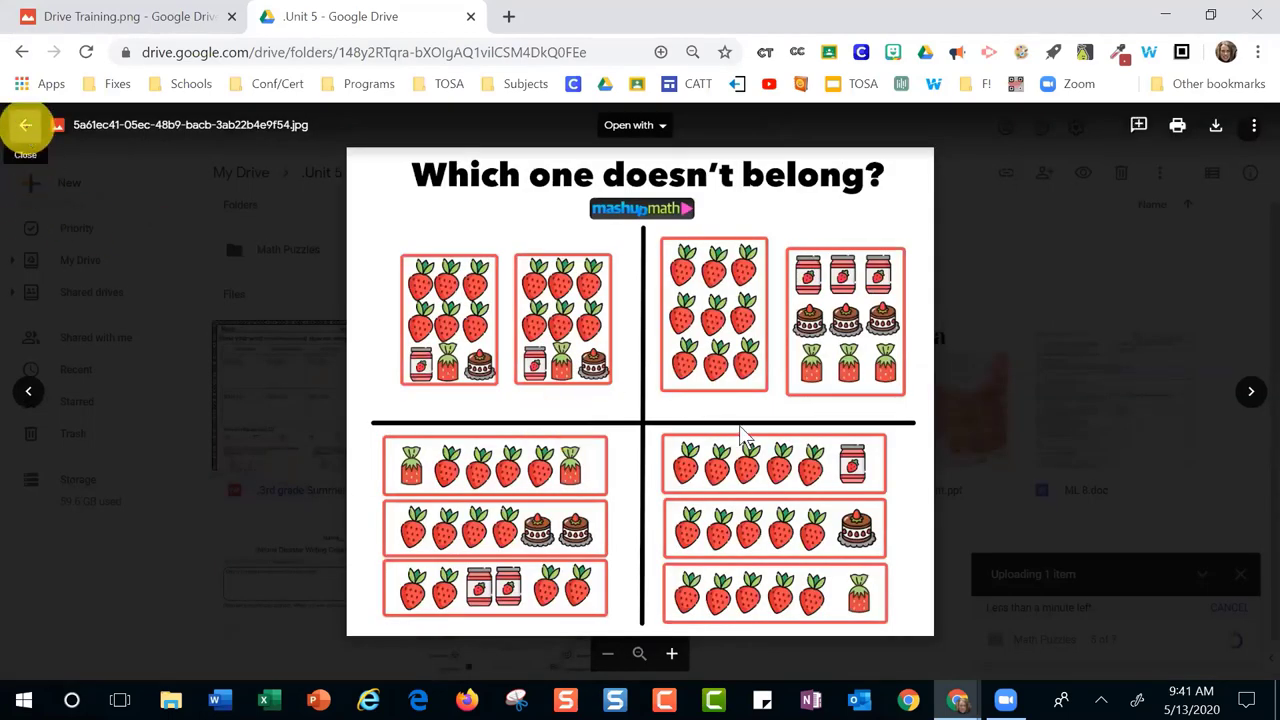
{"action": "key", "text": "Escape"}
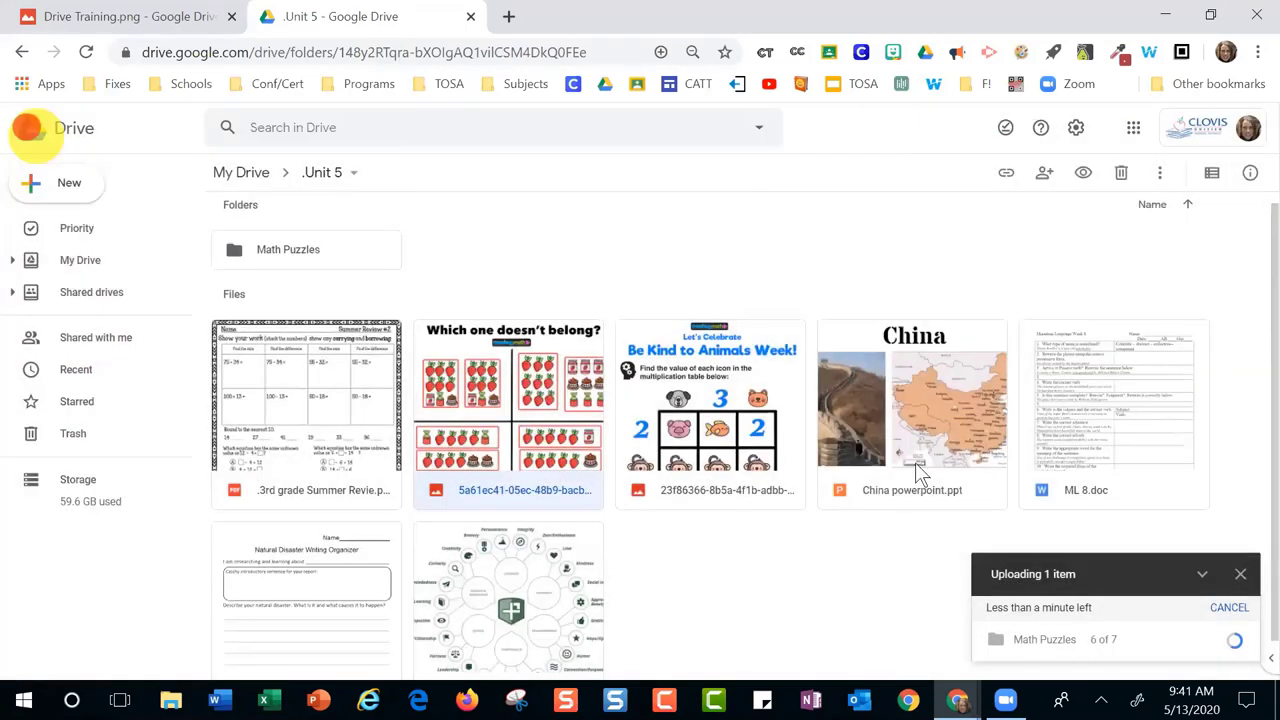
Preview China powerpoint.ppt, look through its first several slides, return to the title slide, and close the preview
{"action": "scroll", "coordinate": [915, 462], "scroll_direction": "down", "scroll_amount": 1}
{"action": "left_click", "coordinate": [938, 382]}
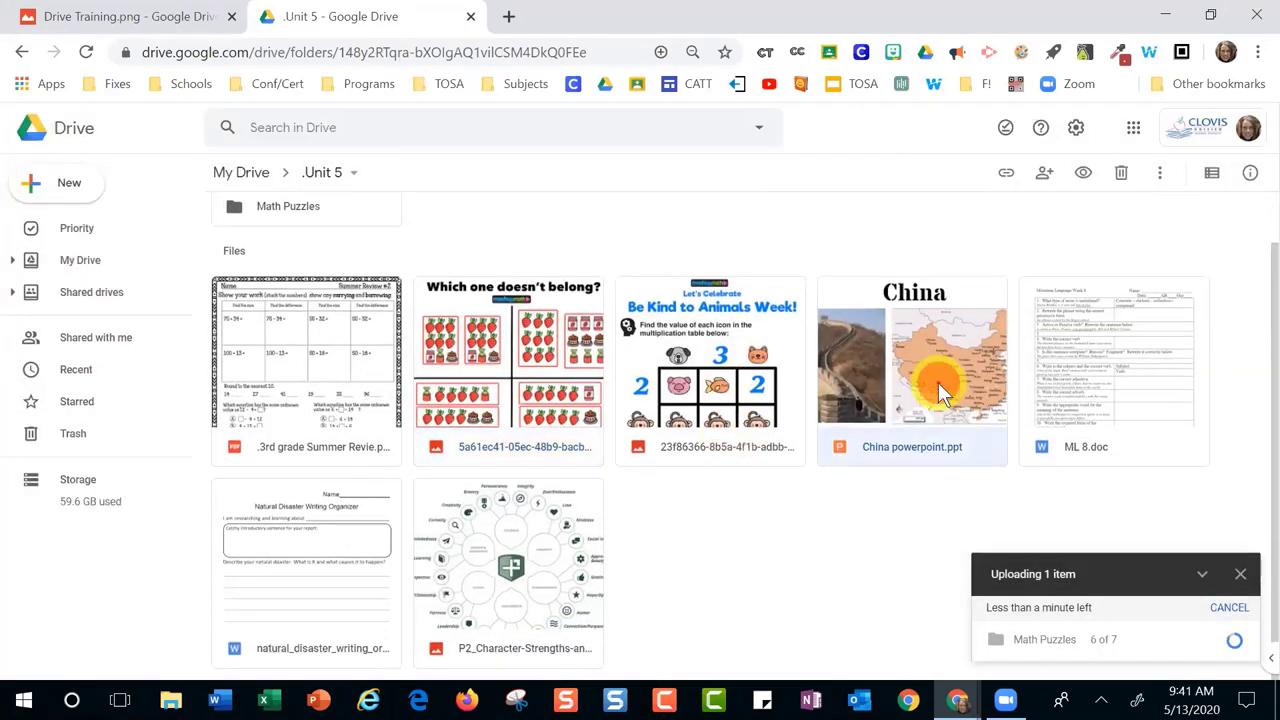
{"action": "double_click", "coordinate": [938, 382]}
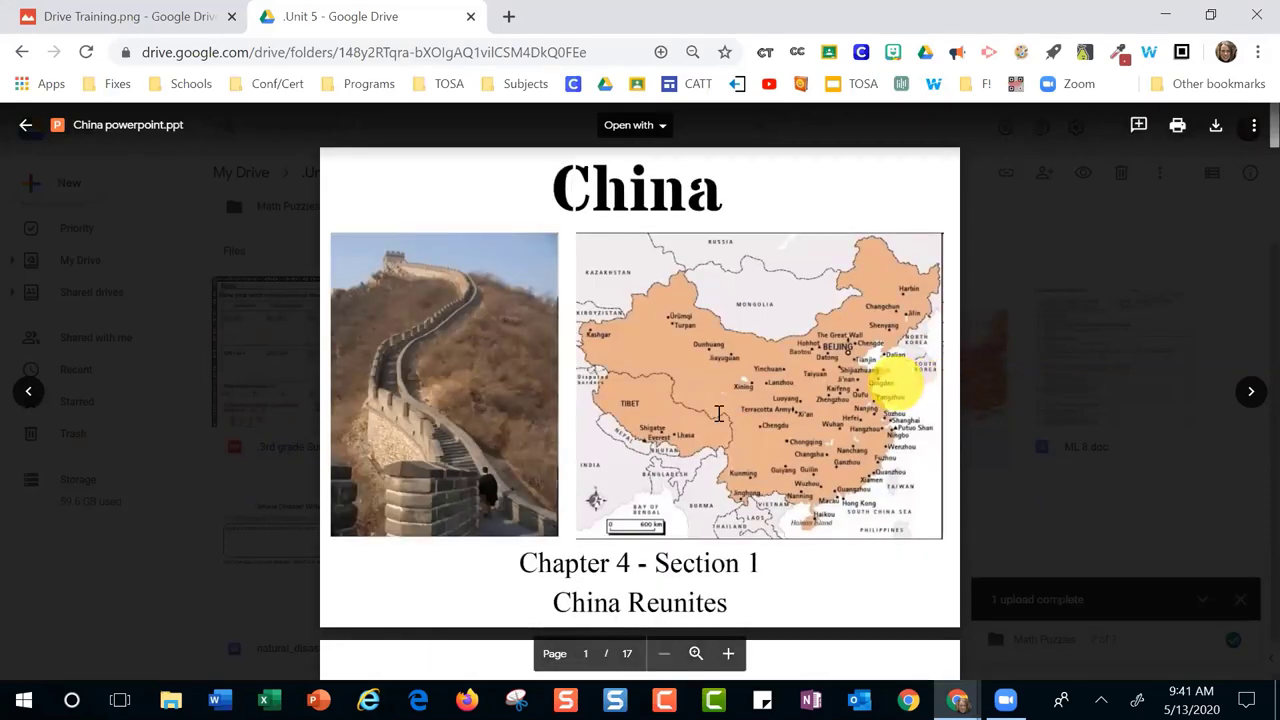
{"action": "scroll", "coordinate": [718, 413], "scroll_direction": "down", "scroll_amount": 1}
{"action": "scroll", "coordinate": [718, 413], "scroll_direction": "down", "scroll_amount": 1}
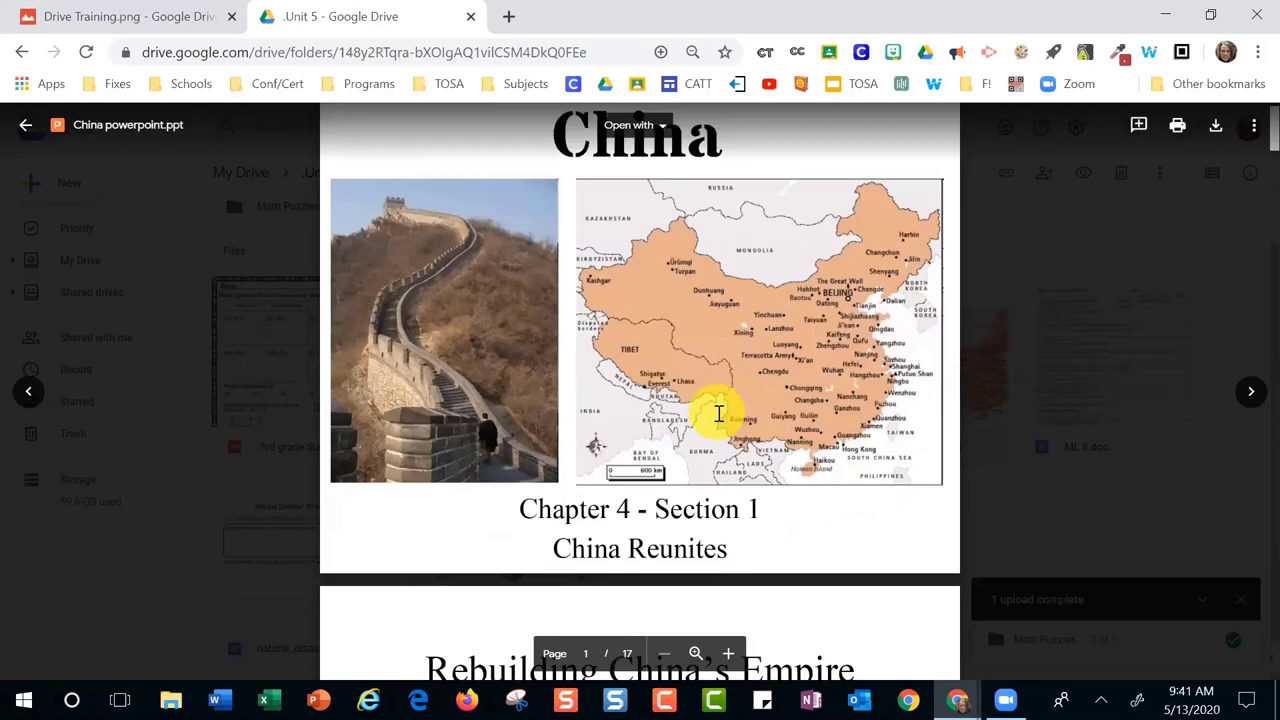
{"action": "scroll", "coordinate": [718, 413], "scroll_direction": "down", "scroll_amount": 5}
{"action": "scroll", "coordinate": [718, 413], "scroll_direction": "down", "scroll_amount": 10}
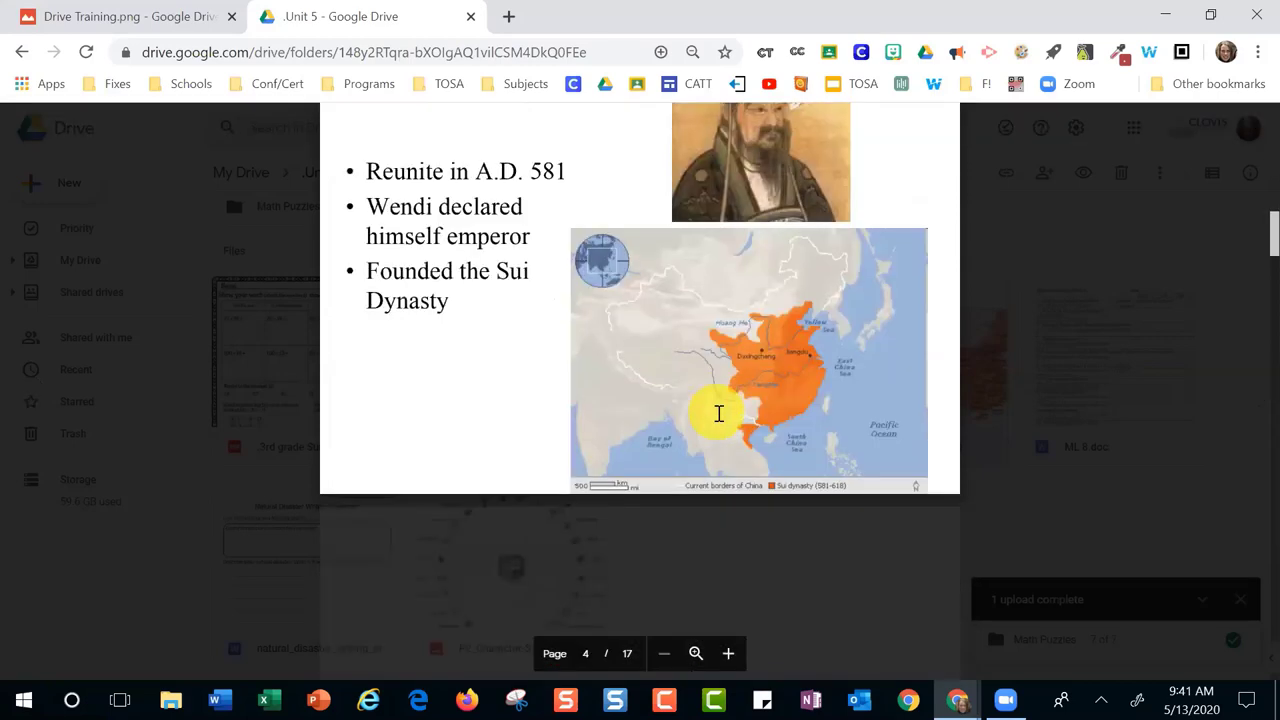
{"action": "scroll", "coordinate": [720, 414], "scroll_direction": "down", "scroll_amount": 5}
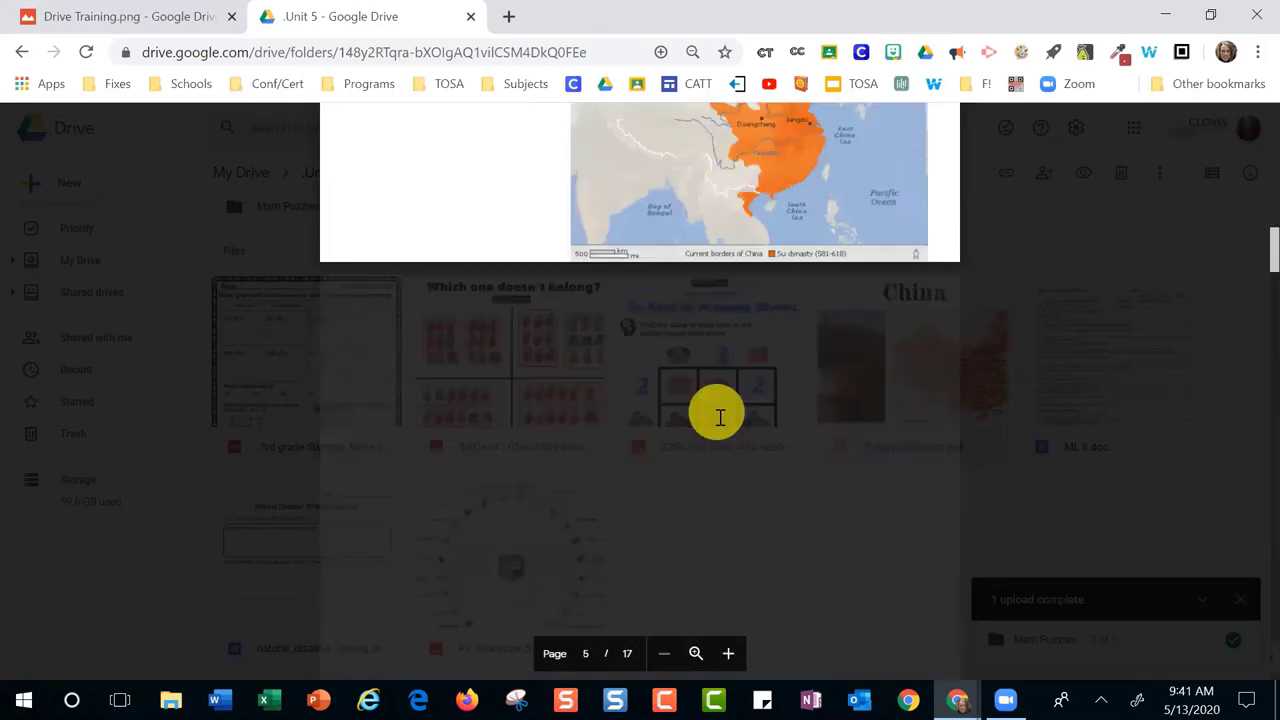
{"action": "scroll", "coordinate": [720, 417], "scroll_direction": "down", "scroll_amount": 3}
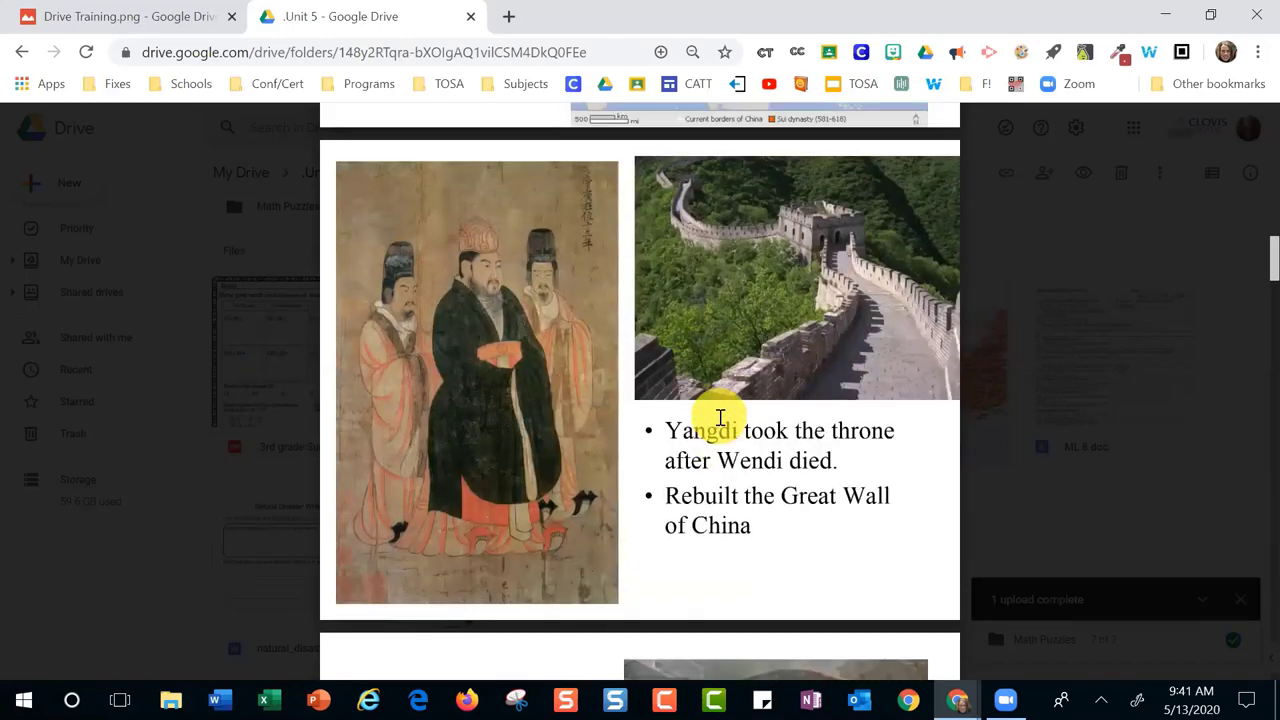
{"action": "scroll", "coordinate": [720, 415], "scroll_direction": "up", "scroll_amount": 7}
{"action": "scroll", "coordinate": [724, 416], "scroll_direction": "up", "scroll_amount": 6}
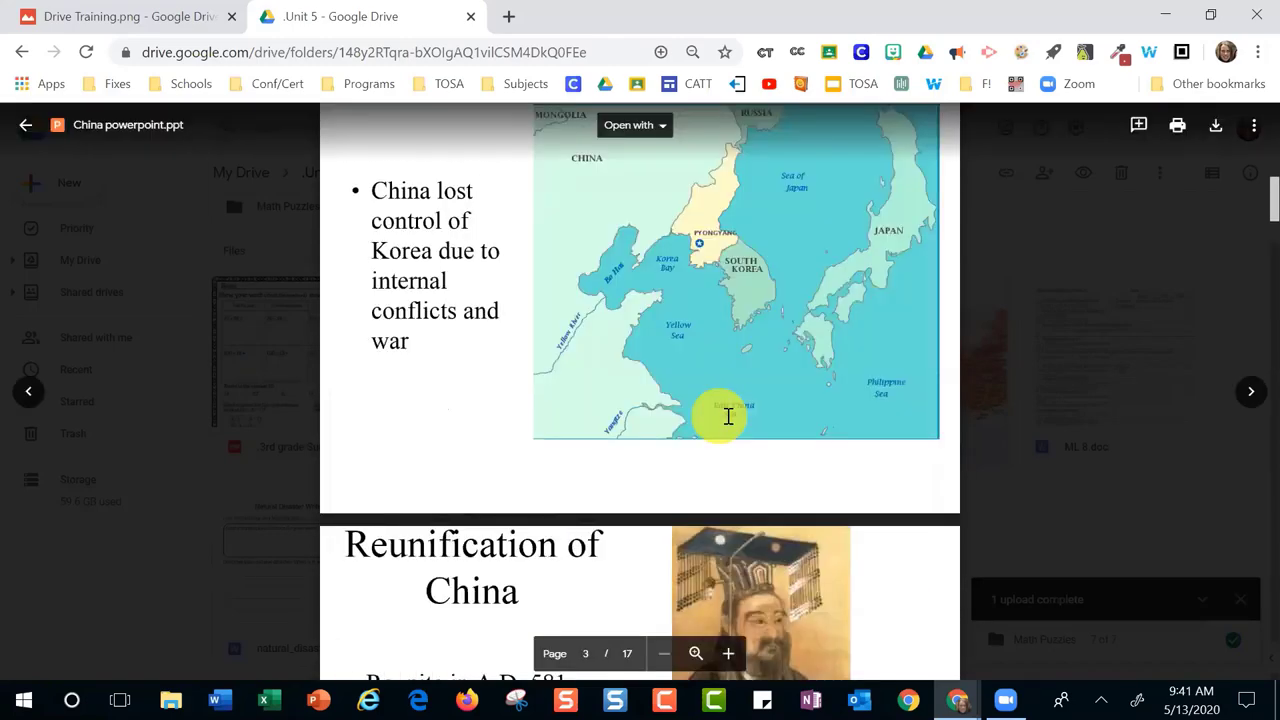
{"action": "scroll", "coordinate": [722, 415], "scroll_direction": "up", "scroll_amount": 6}
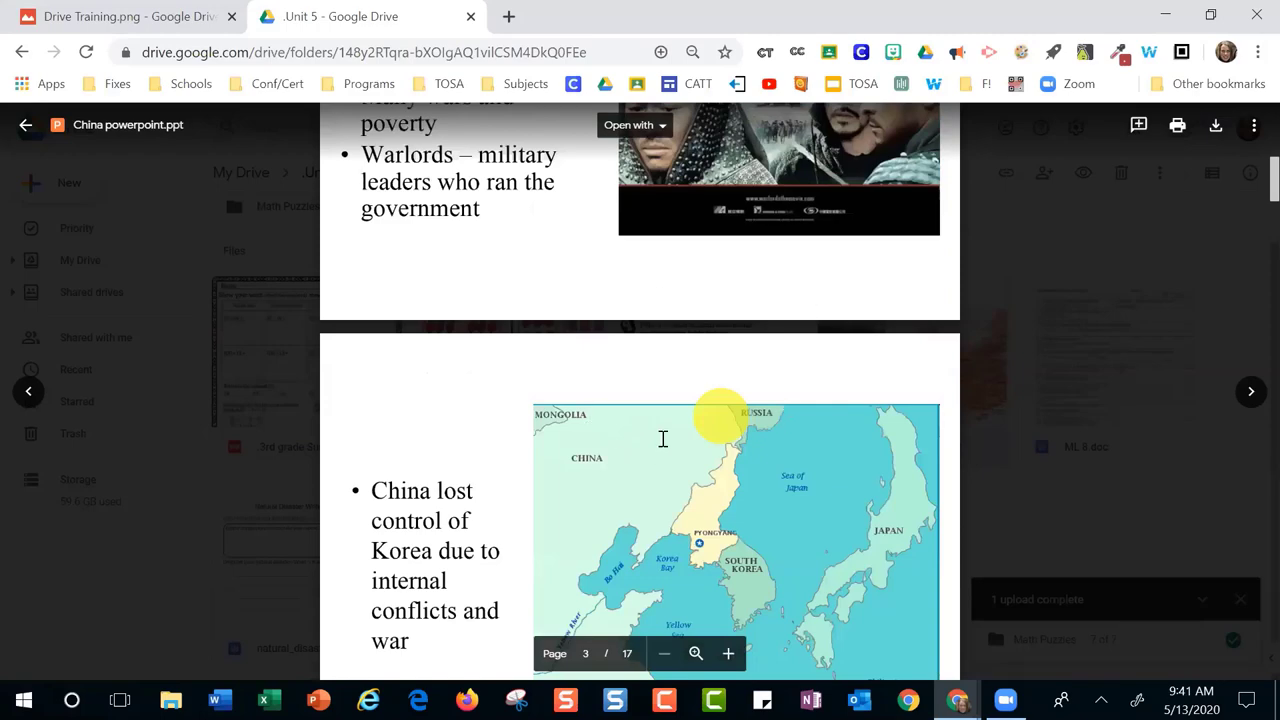
{"action": "scroll", "coordinate": [665, 423], "scroll_direction": "up", "scroll_amount": 10}
{"action": "scroll", "coordinate": [617, 411], "scroll_direction": "up", "scroll_amount": 6}
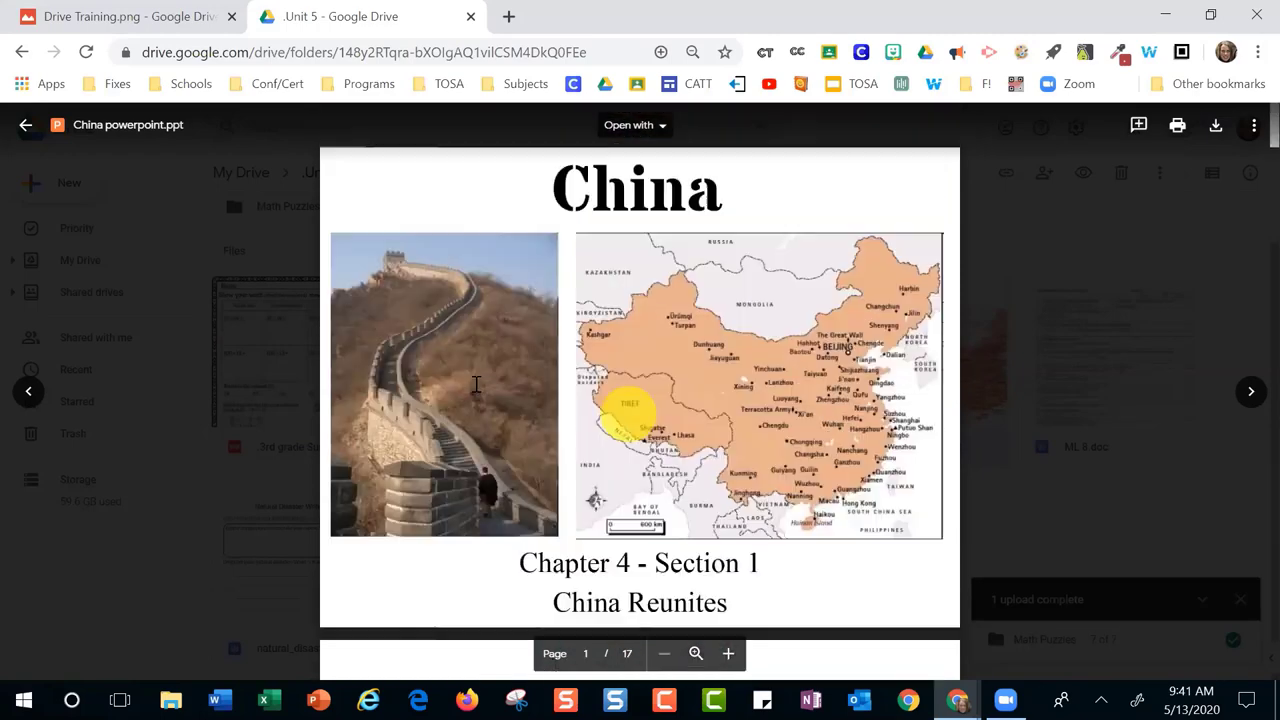
{"action": "left_click", "coordinate": [22, 130]}
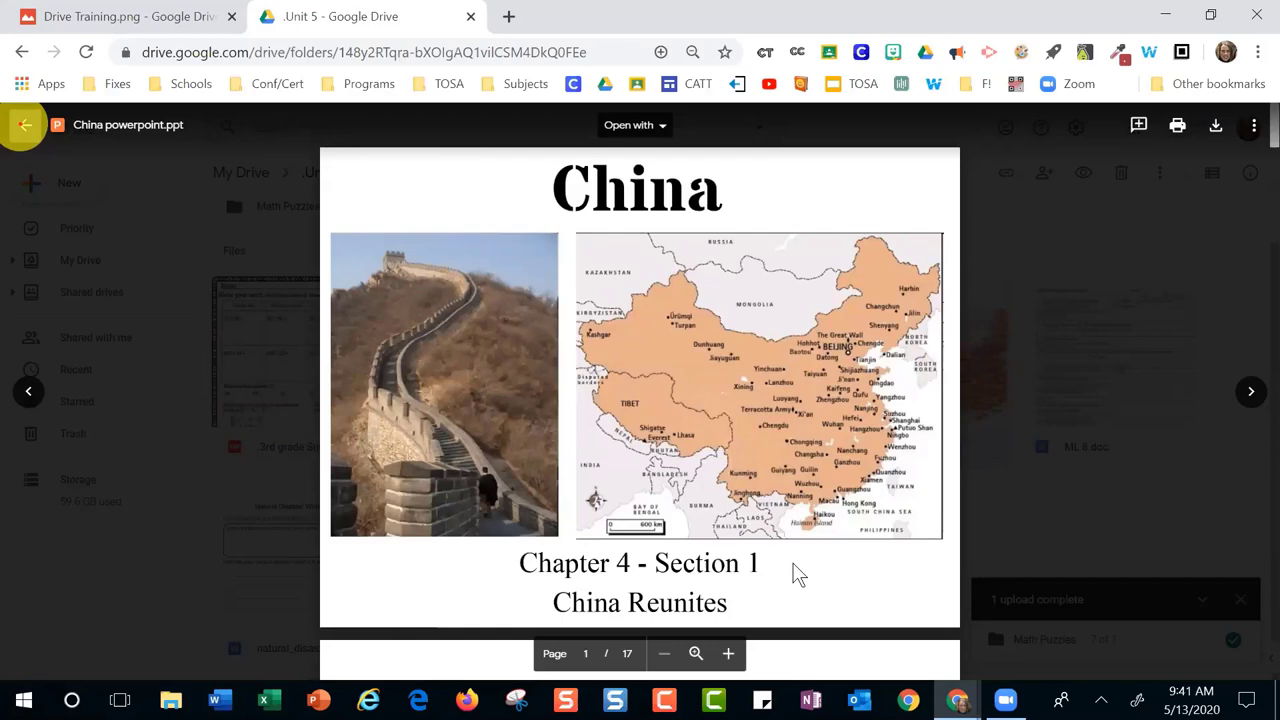
{"action": "key", "text": "Escape"}
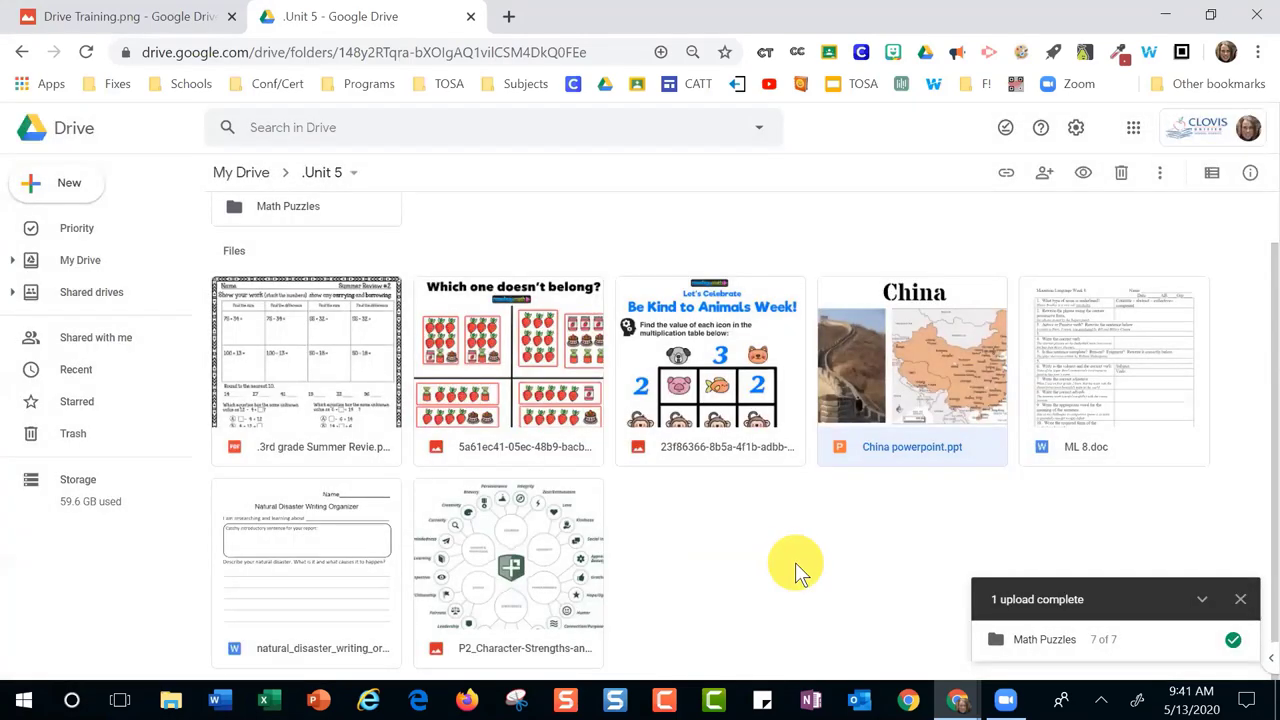
Preview both pages of ML 8.doc, close the preview, and dismiss the Math Puzzles upload notice
{"action": "left_click", "coordinate": [1106, 352]}
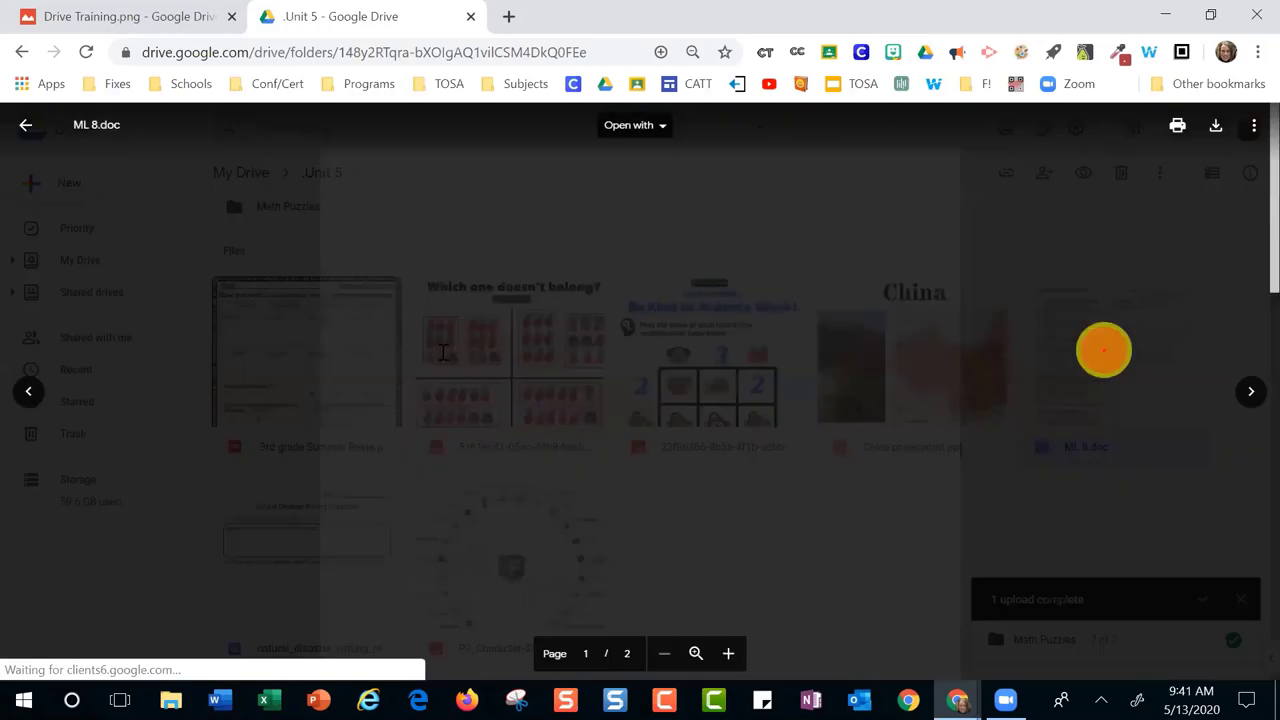
{"action": "scroll", "coordinate": [444, 352], "scroll_direction": "down", "scroll_amount": 5}
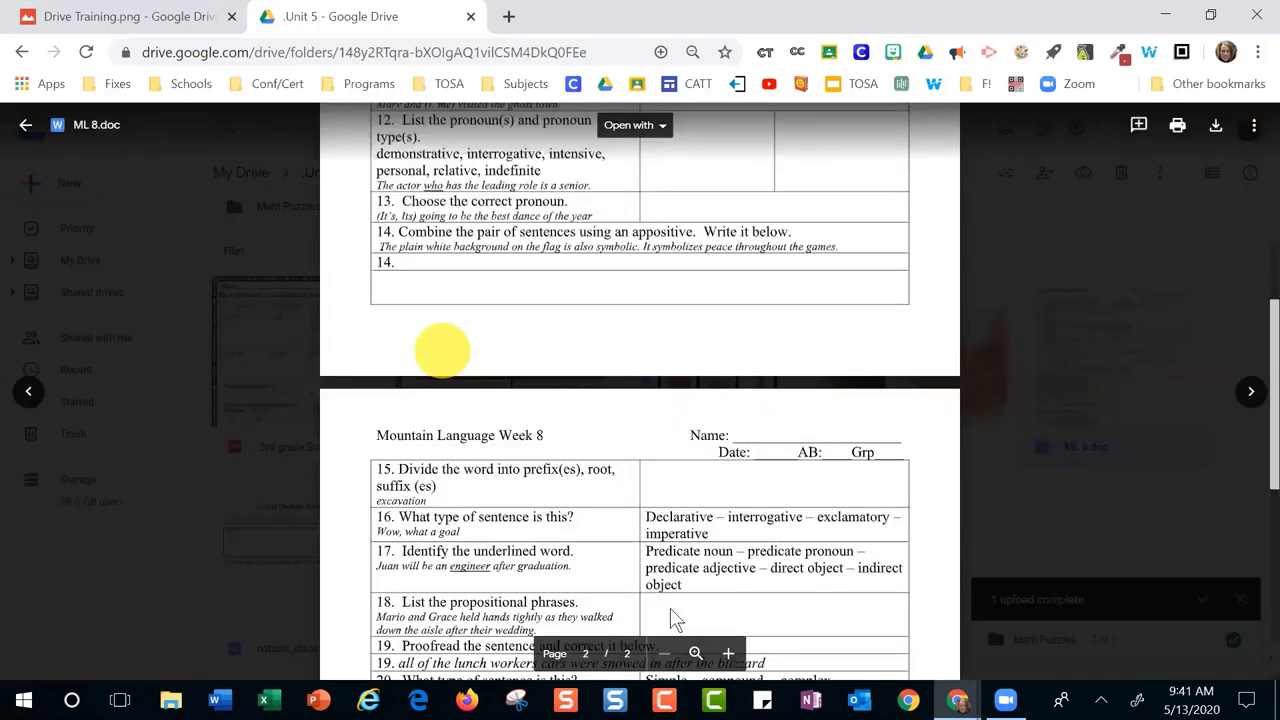
{"action": "scroll", "coordinate": [670, 615], "scroll_direction": "up", "scroll_amount": 6}
{"action": "key", "text": "Escape"}
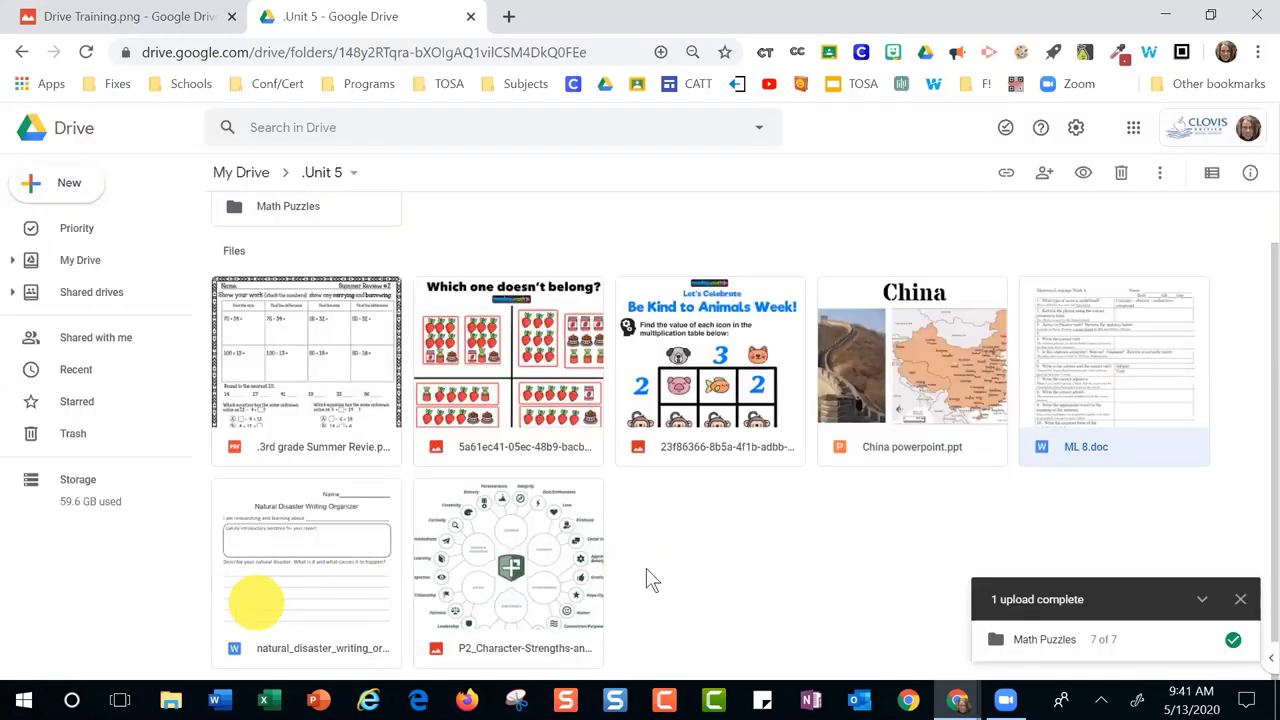
{"action": "left_click", "coordinate": [1240, 599]}
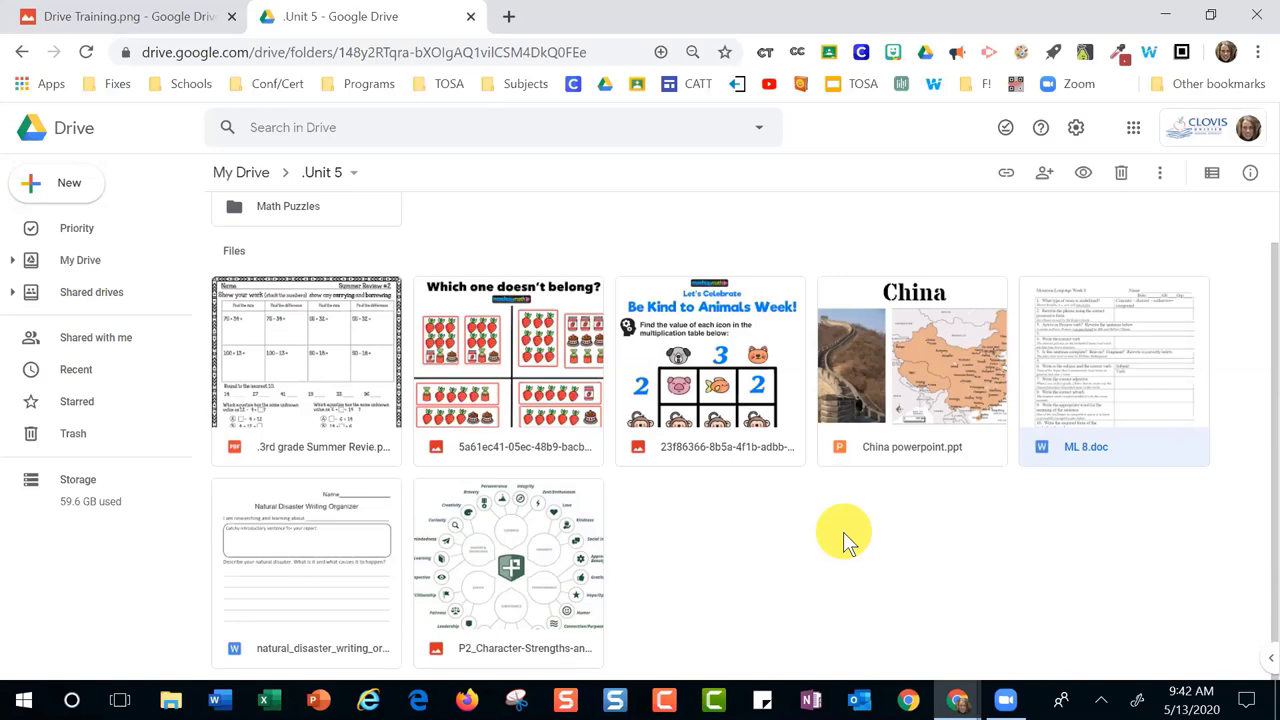
Open China powerpoint.ppt from its preview in Google Slides, return to the .Unit 5 folder, and close the preview
{"action": "double_click", "coordinate": [956, 382]}
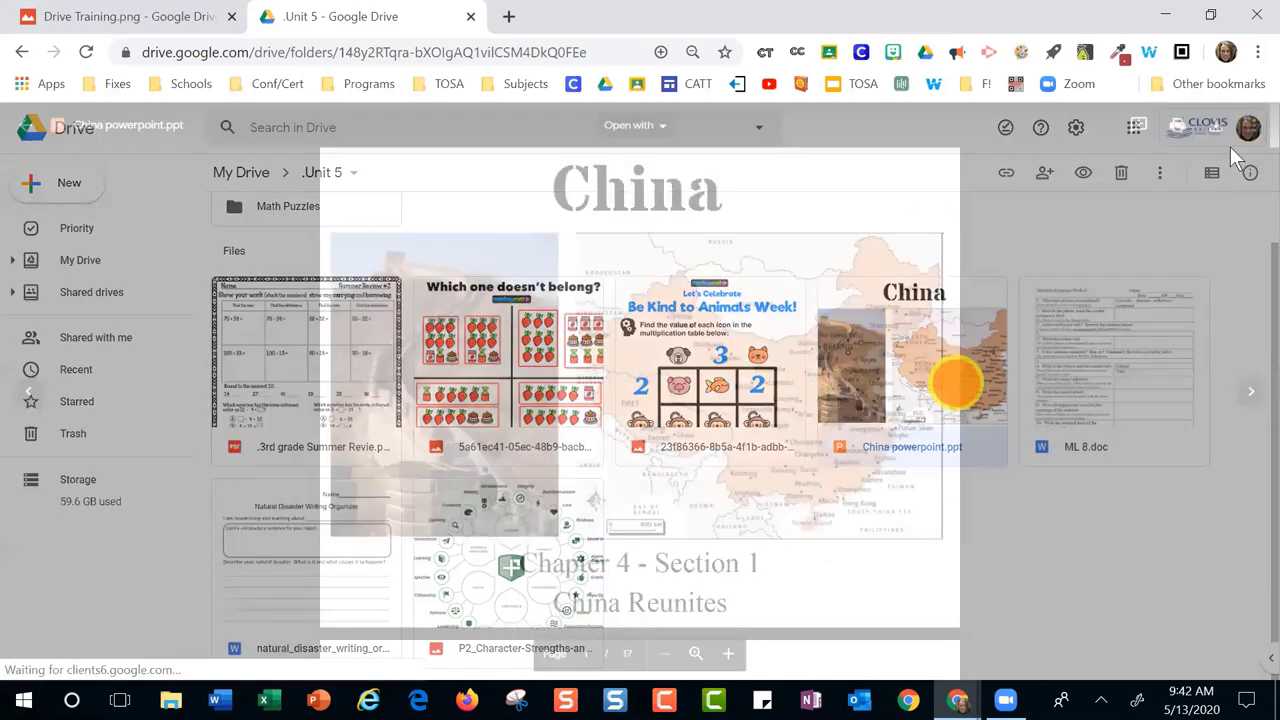
{"action": "left_click", "coordinate": [634, 125]}
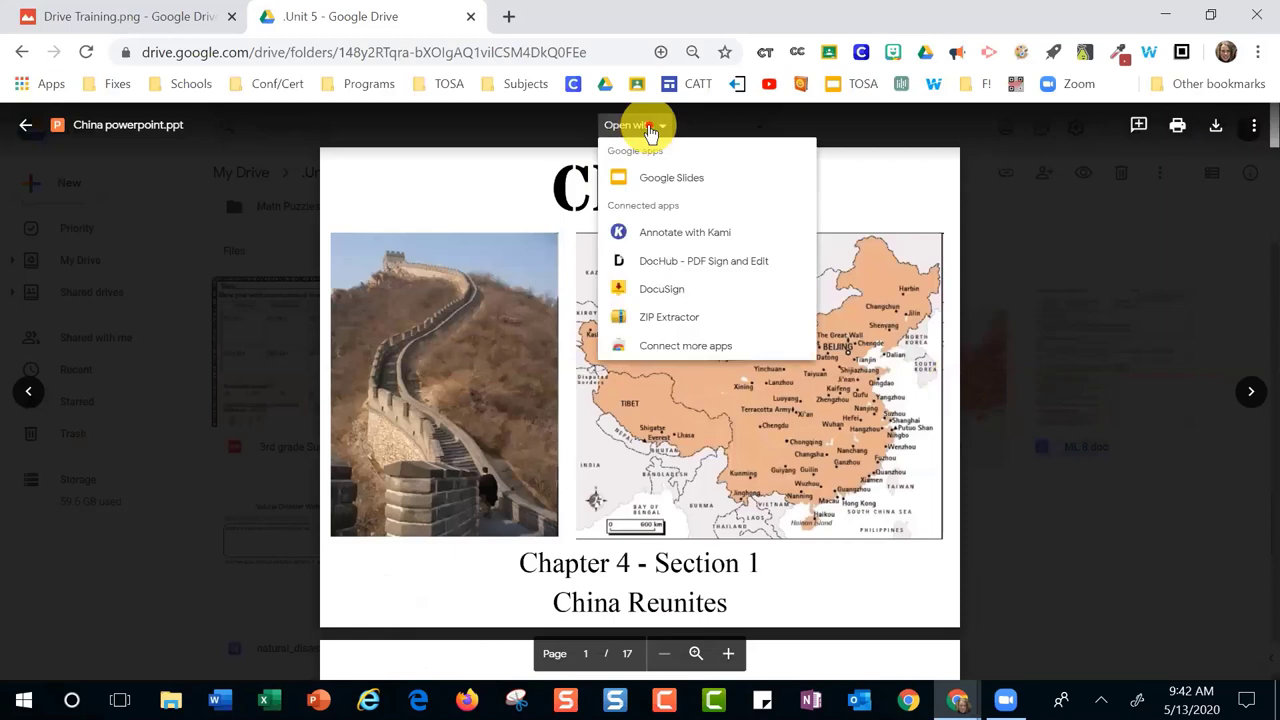
{"action": "left_click", "coordinate": [670, 180]}
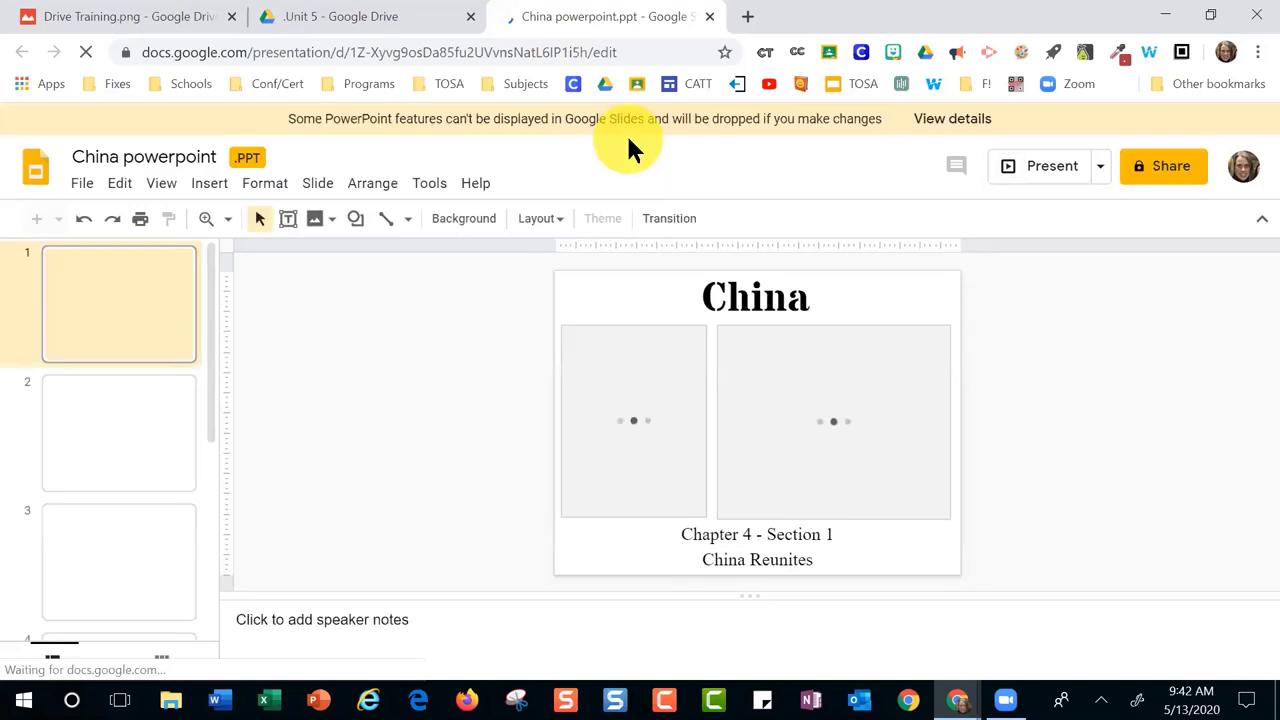
{"action": "left_click", "coordinate": [385, 16]}
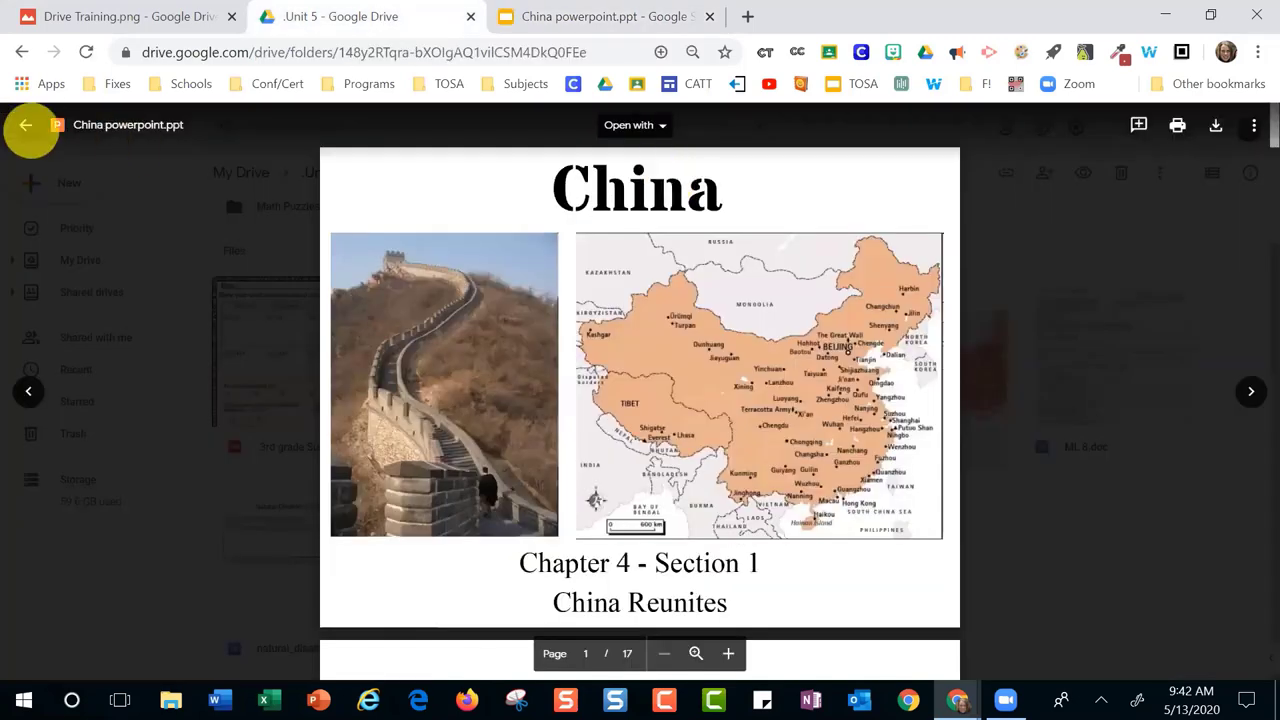
{"action": "left_click", "coordinate": [37, 141]}
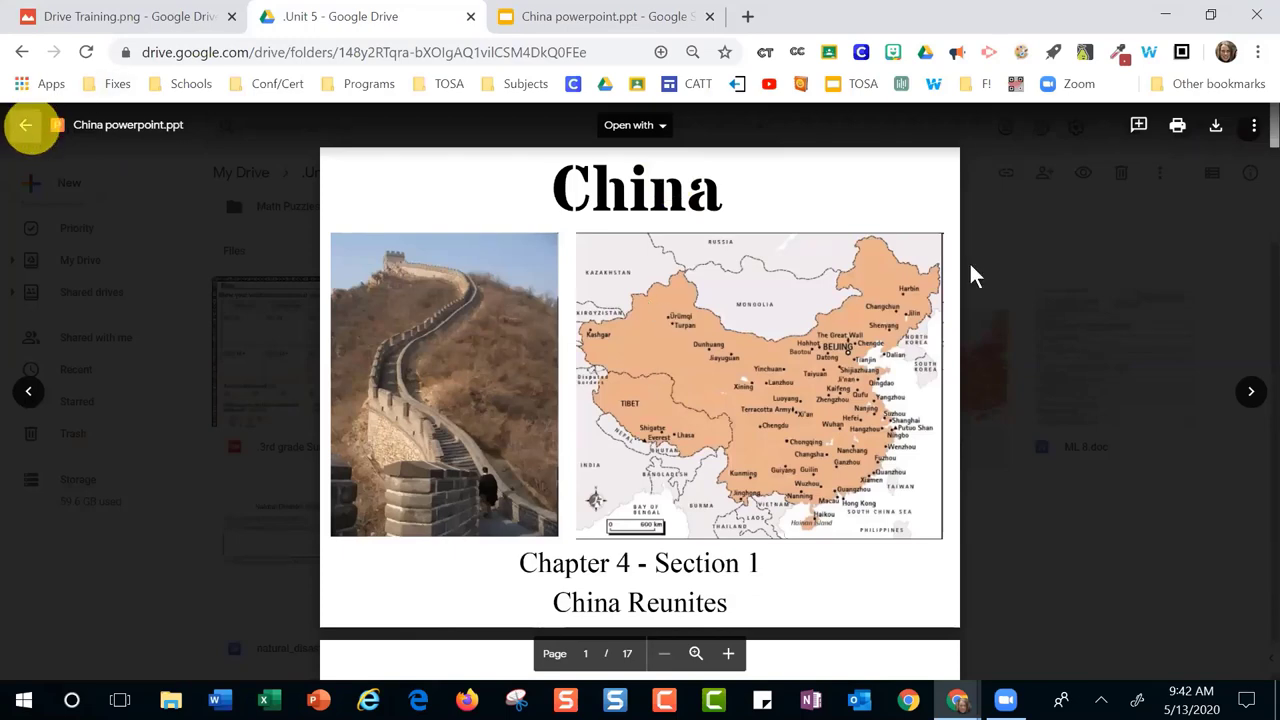
Enable conversion of uploaded files to Google Docs editor format in the Drive settings and close them
{"action": "left_click", "coordinate": [1077, 128]}
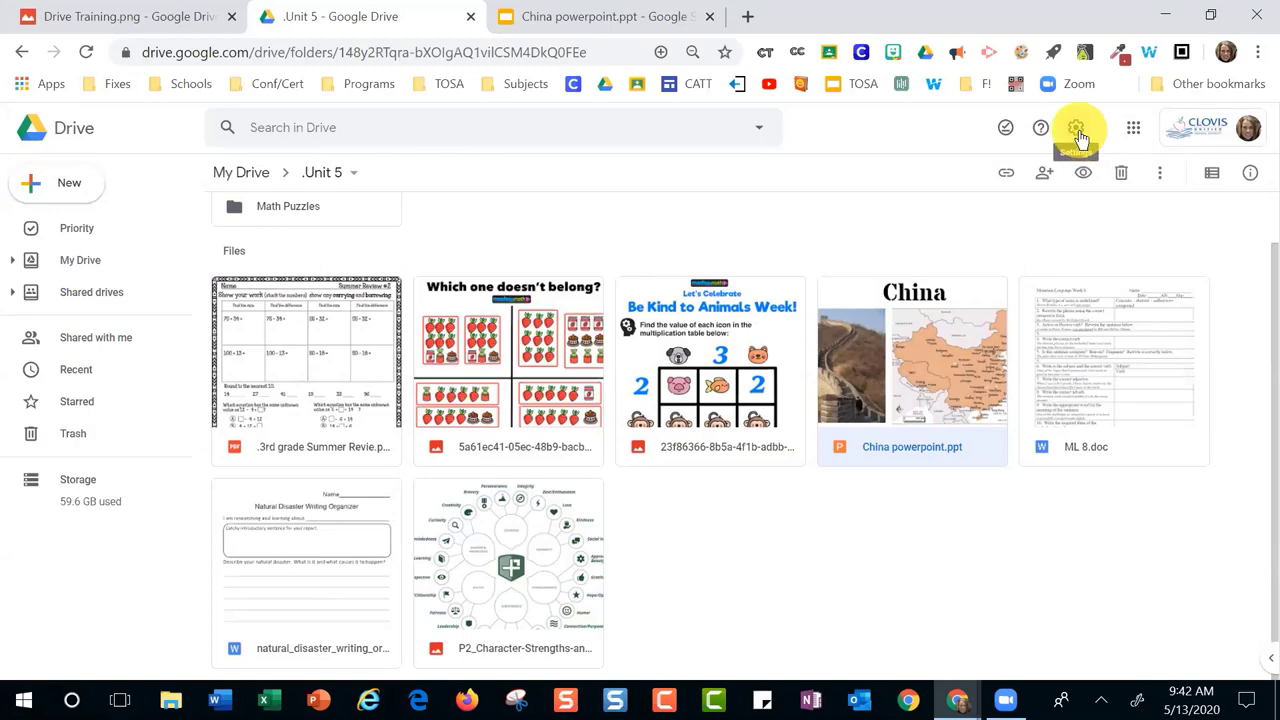
{"action": "left_click", "coordinate": [1078, 131]}
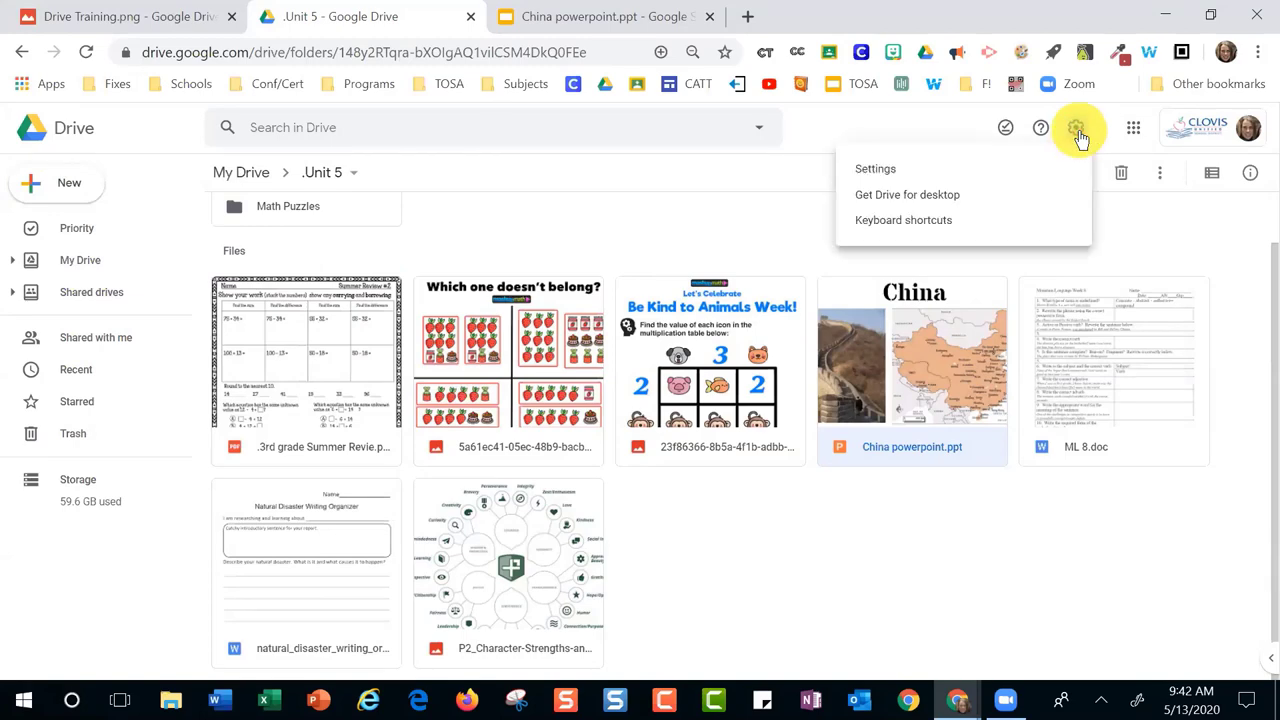
{"action": "left_click", "coordinate": [885, 172]}
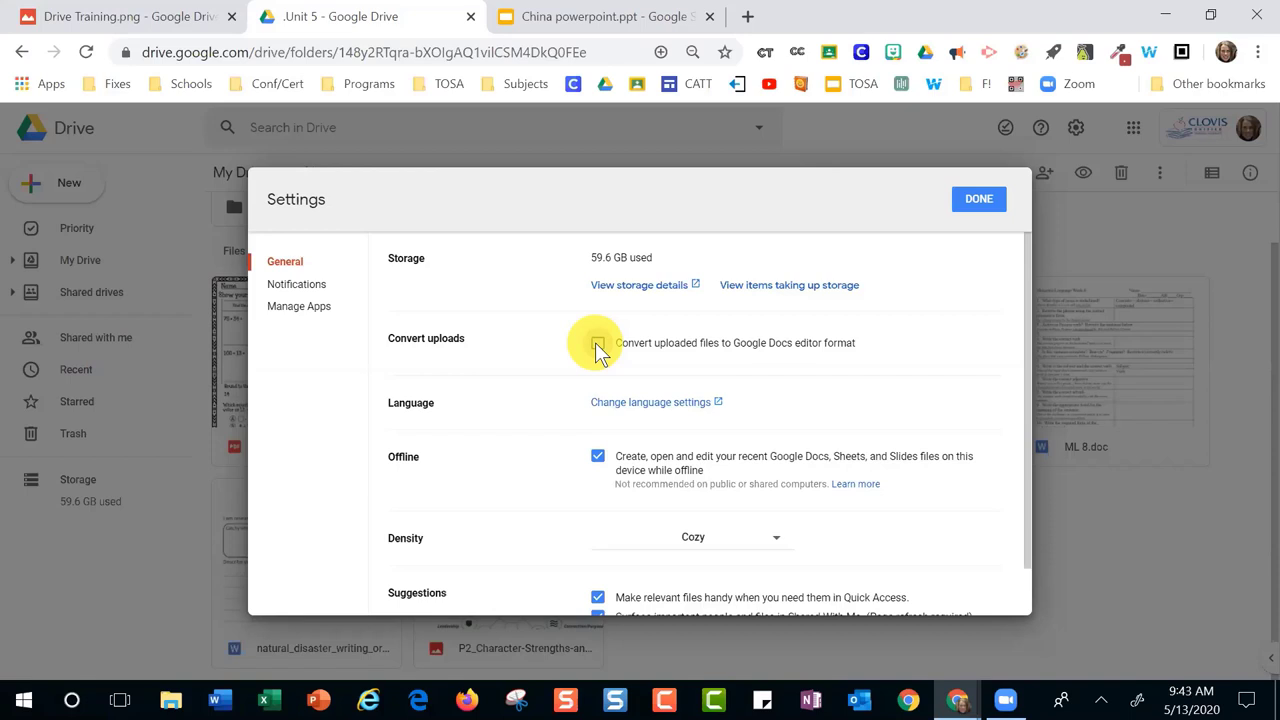
{"action": "left_click", "coordinate": [597, 344]}
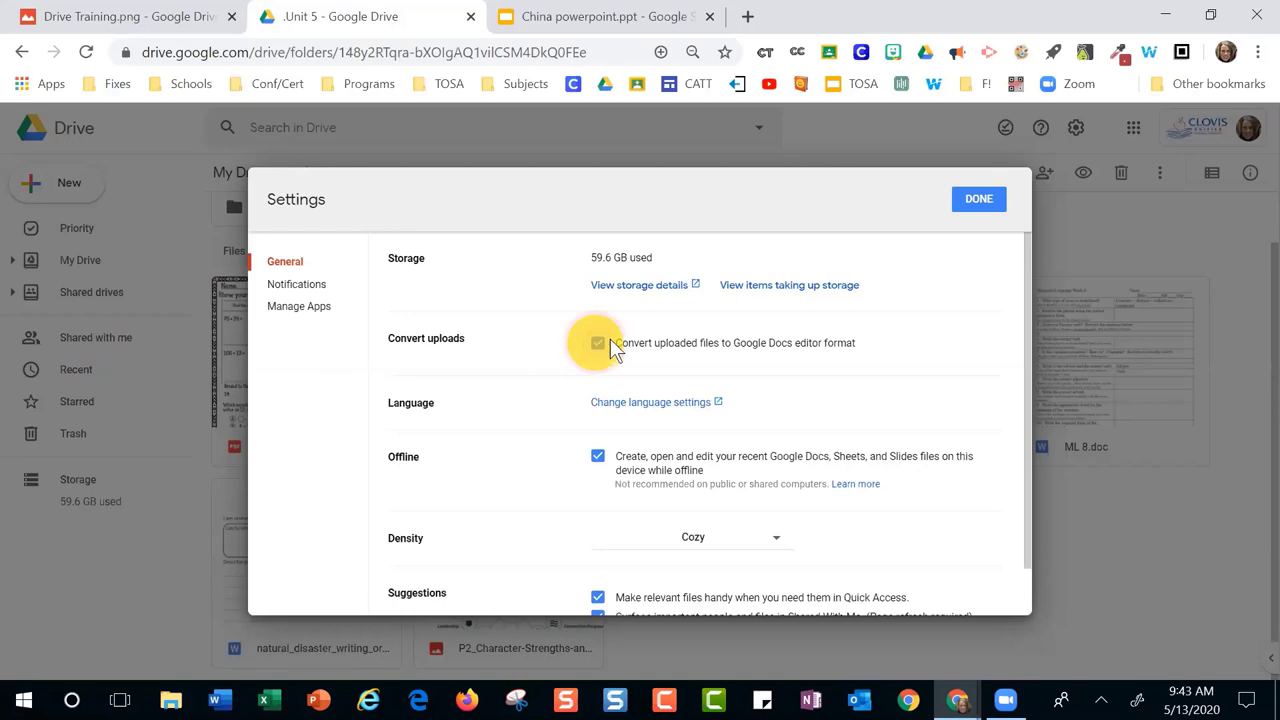
{"action": "left_click", "coordinate": [979, 201]}
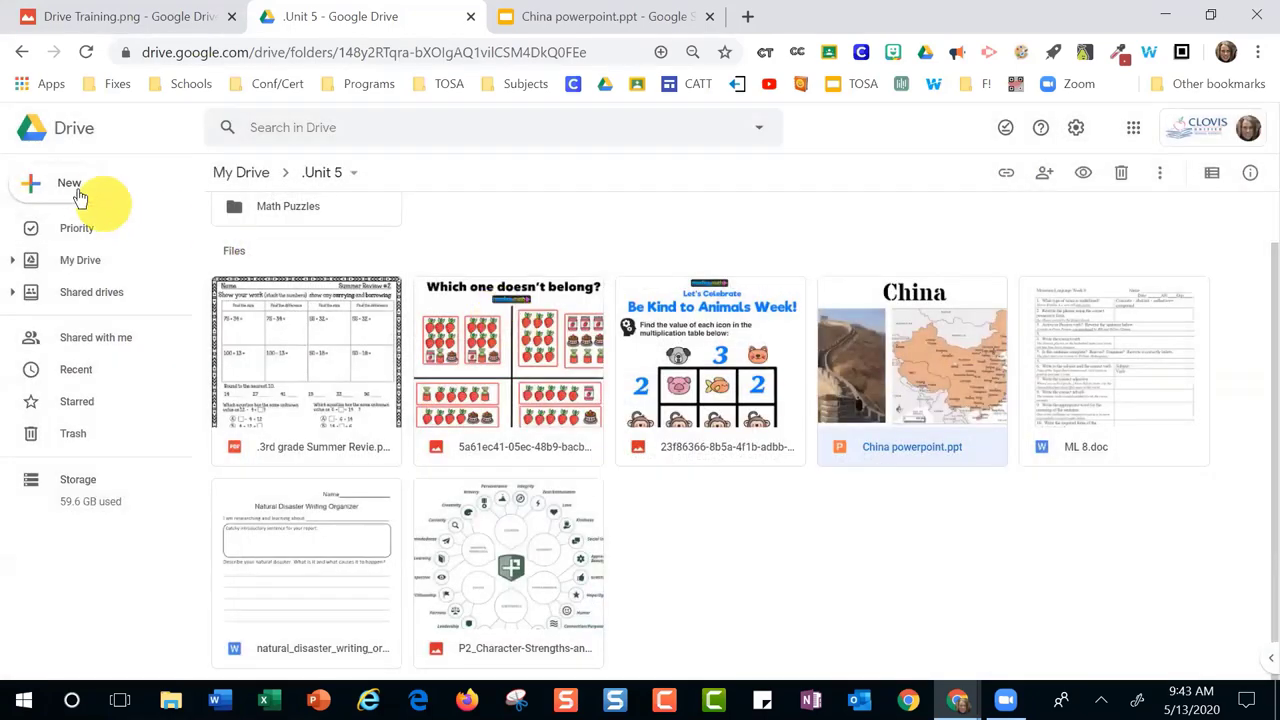
Upload China powerpoint, natural_disaster_writing_organizer_updated_autosaved and ML 8 from Downloads into .Unit 5, and dismiss the upload notice
{"action": "left_click", "coordinate": [68, 190]}
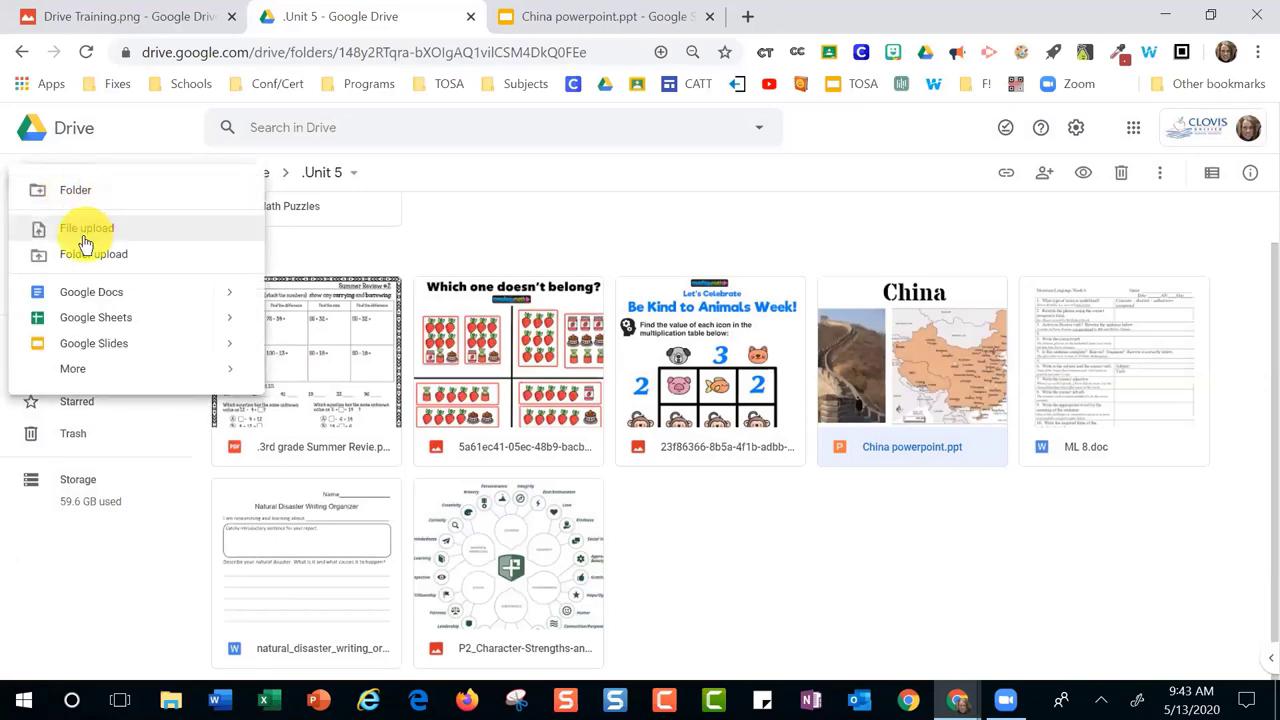
{"action": "left_click", "coordinate": [83, 234]}
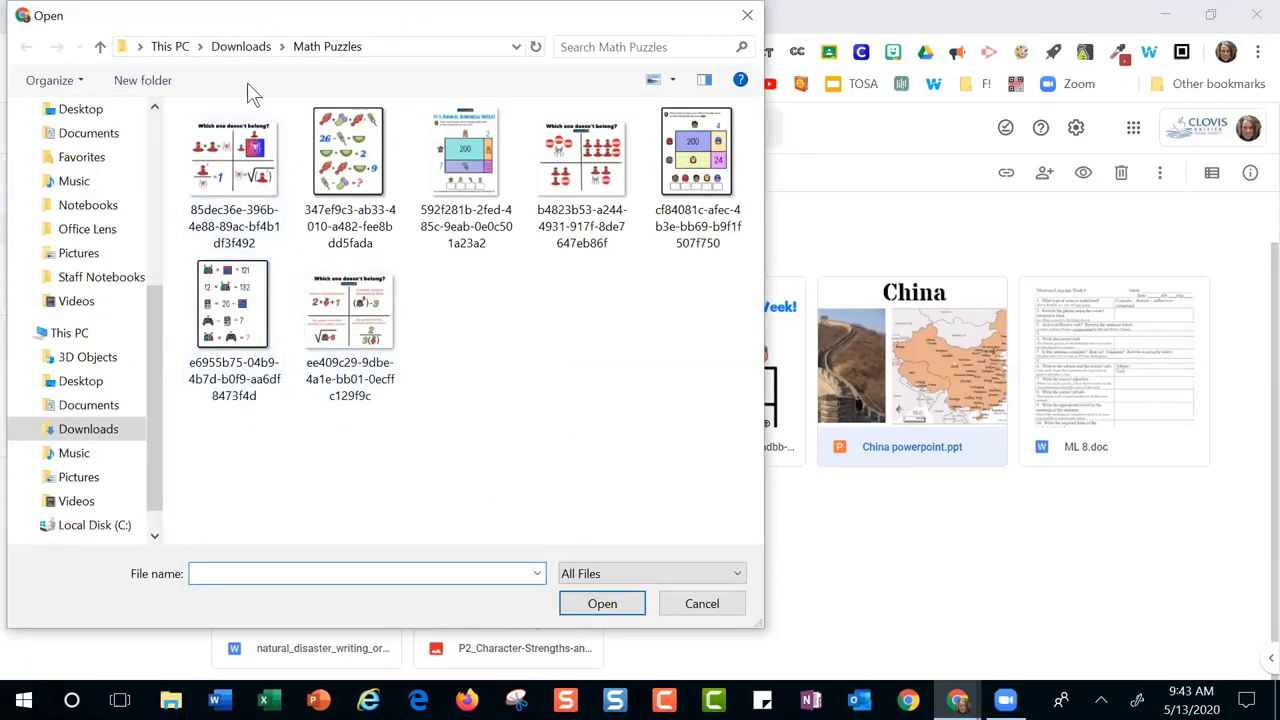
{"action": "left_click", "coordinate": [241, 46]}
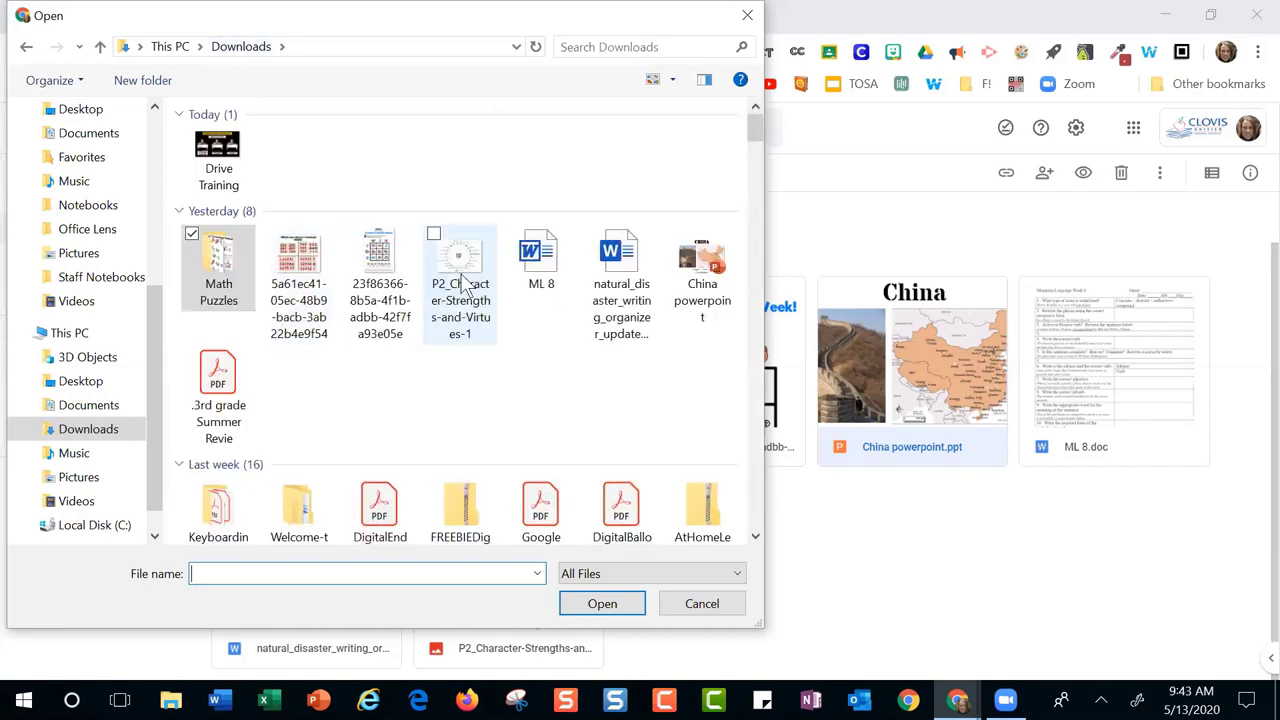
{"action": "left_click", "coordinate": [706, 286]}
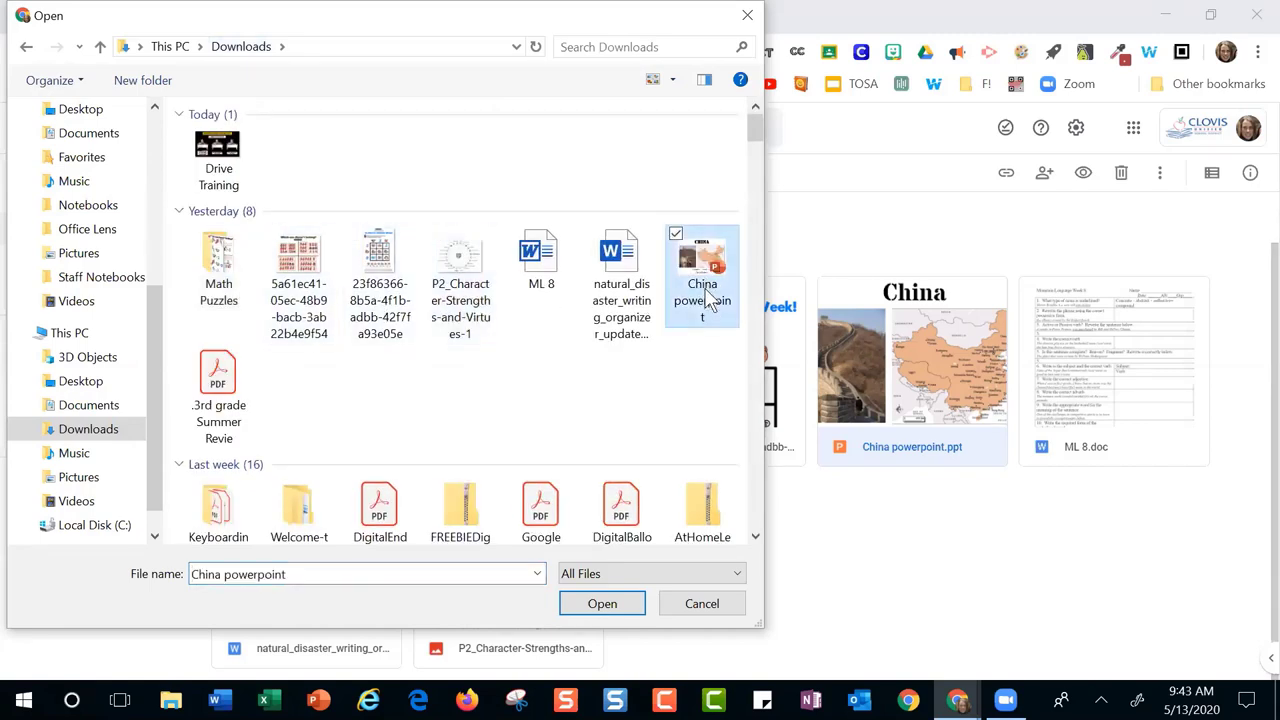
{"action": "left_click", "coordinate": [620, 258], "text": "ctrl"}
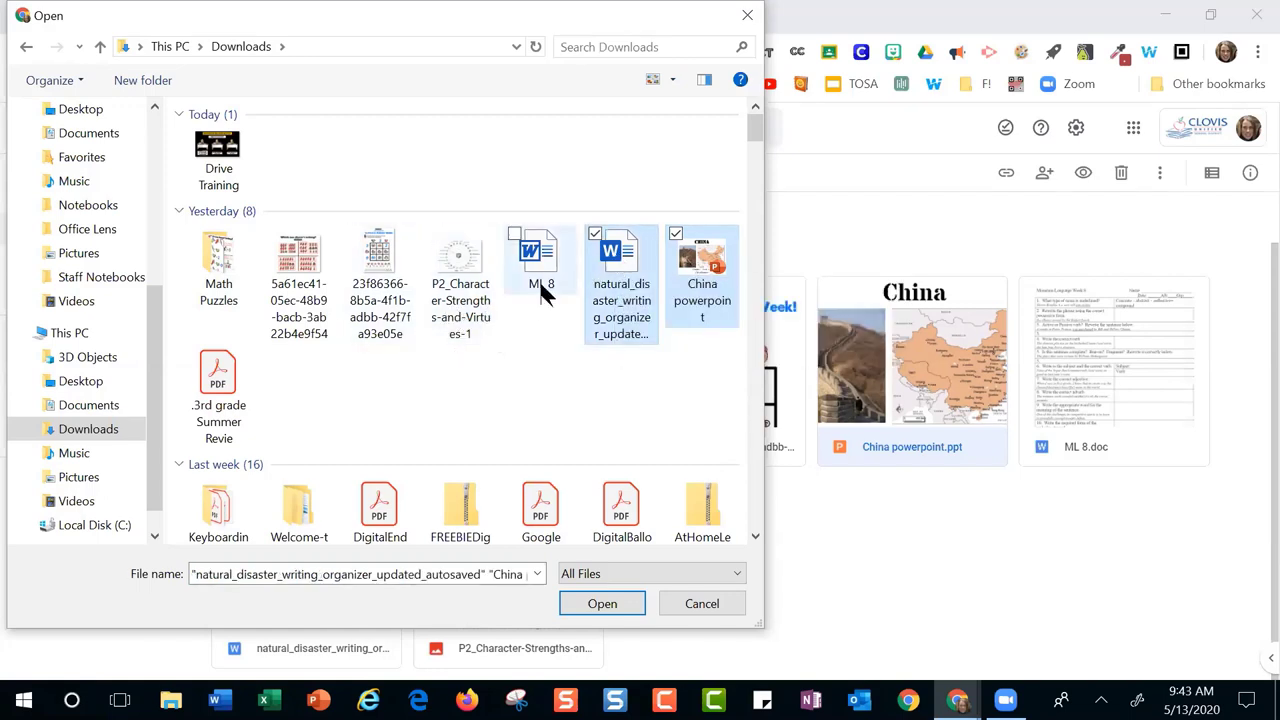
{"action": "left_click", "coordinate": [553, 283], "text": "ctrl"}
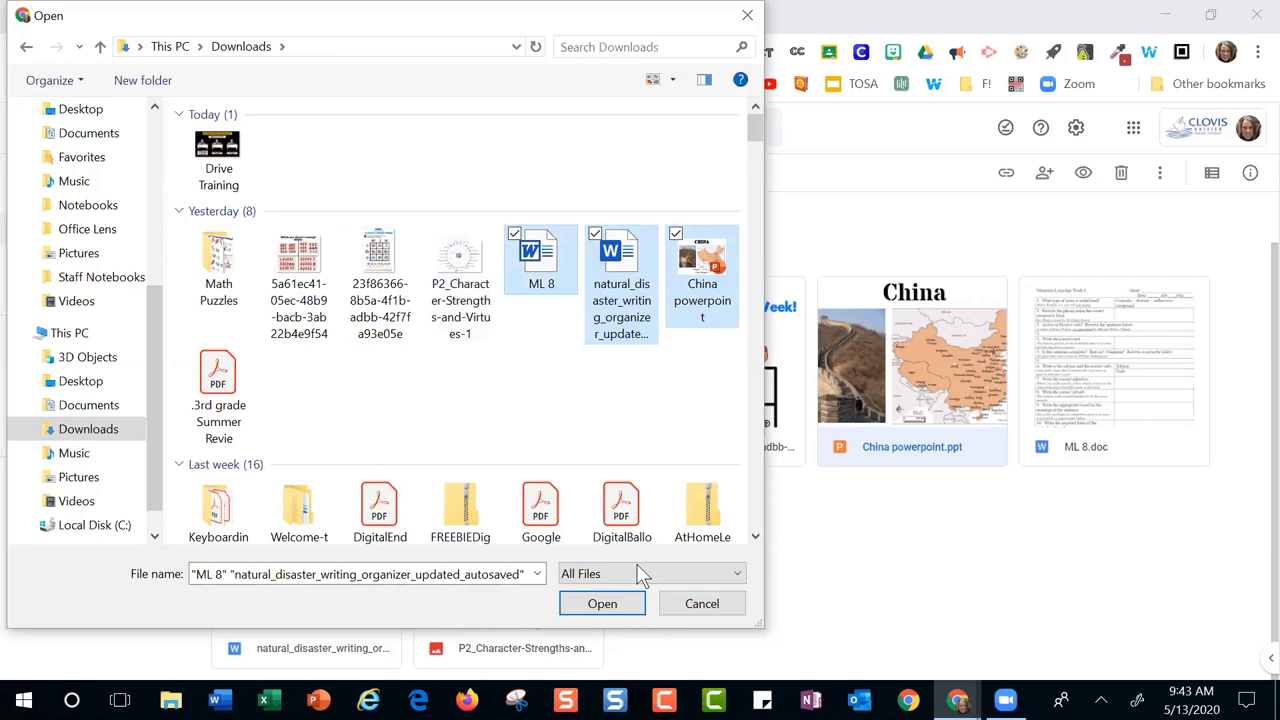
{"action": "left_click", "coordinate": [606, 604]}
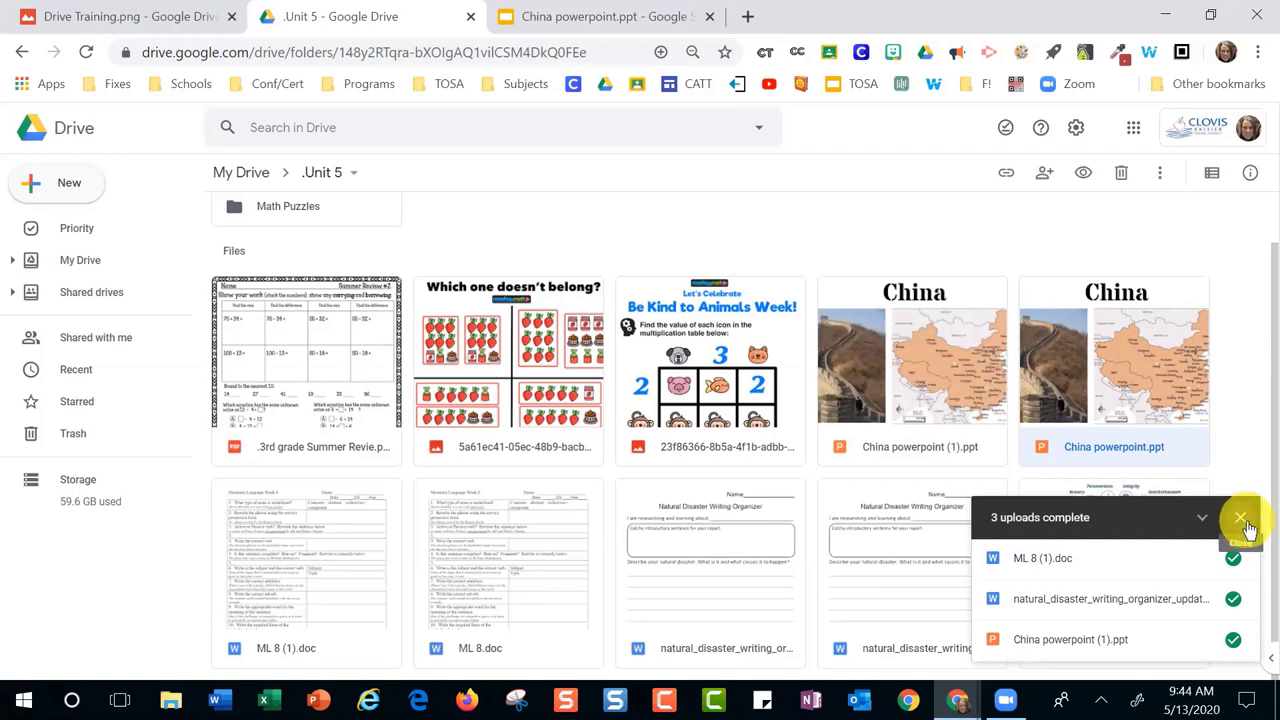
{"action": "left_click", "coordinate": [1240, 520]}
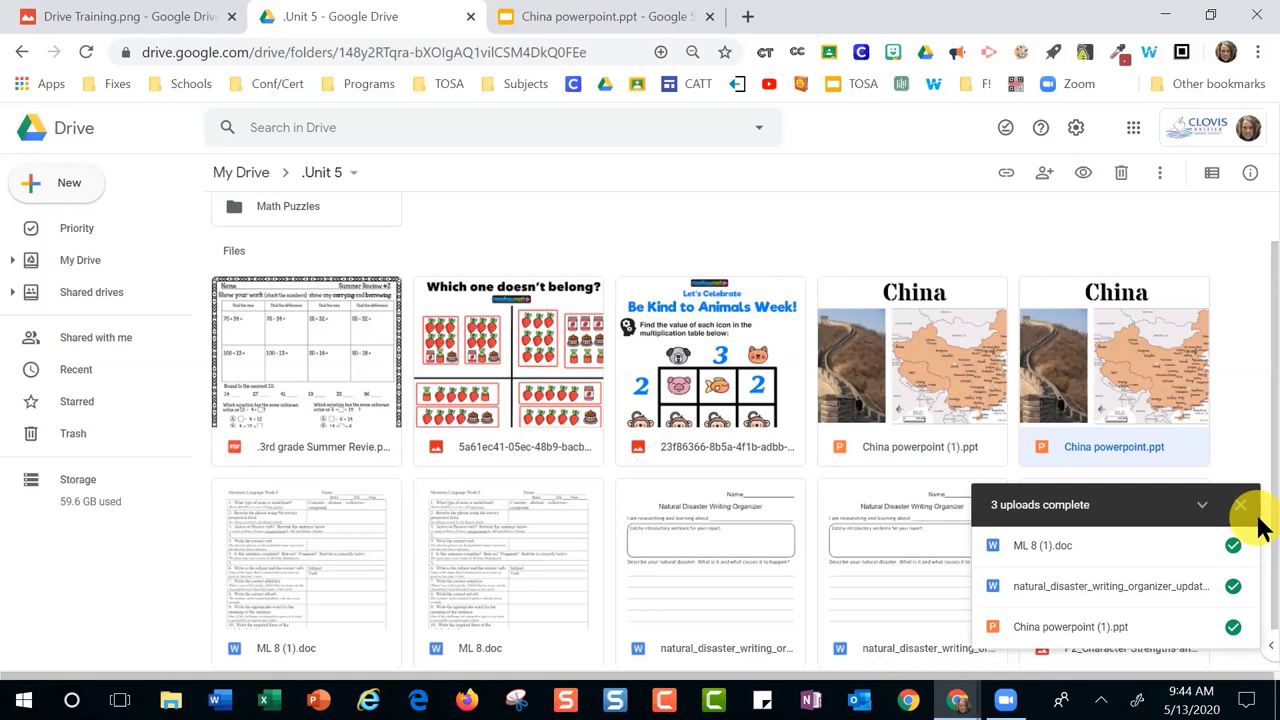
{"action": "left_click", "coordinate": [1244, 512]}
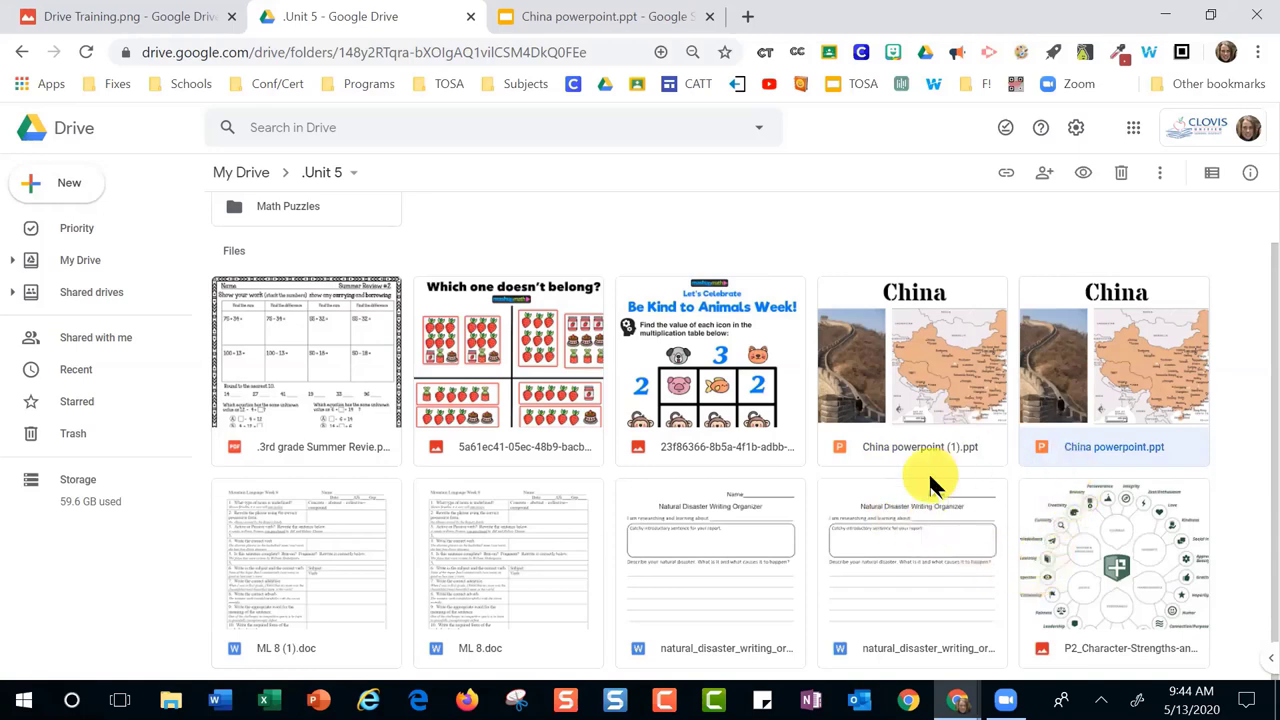
Check the Convert uploads option in the Drive settings and close the settings
{"action": "scroll", "coordinate": [567, 583], "scroll_direction": "up", "scroll_amount": 1}
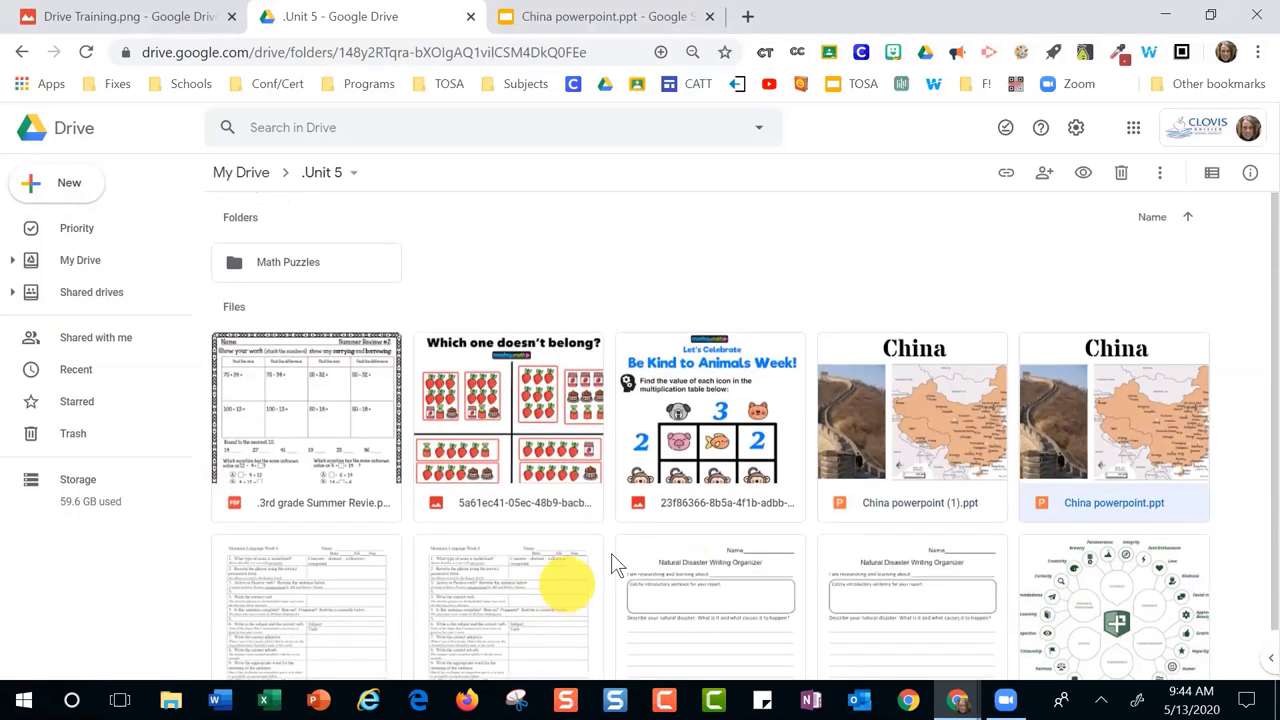
{"action": "left_click", "coordinate": [1075, 128]}
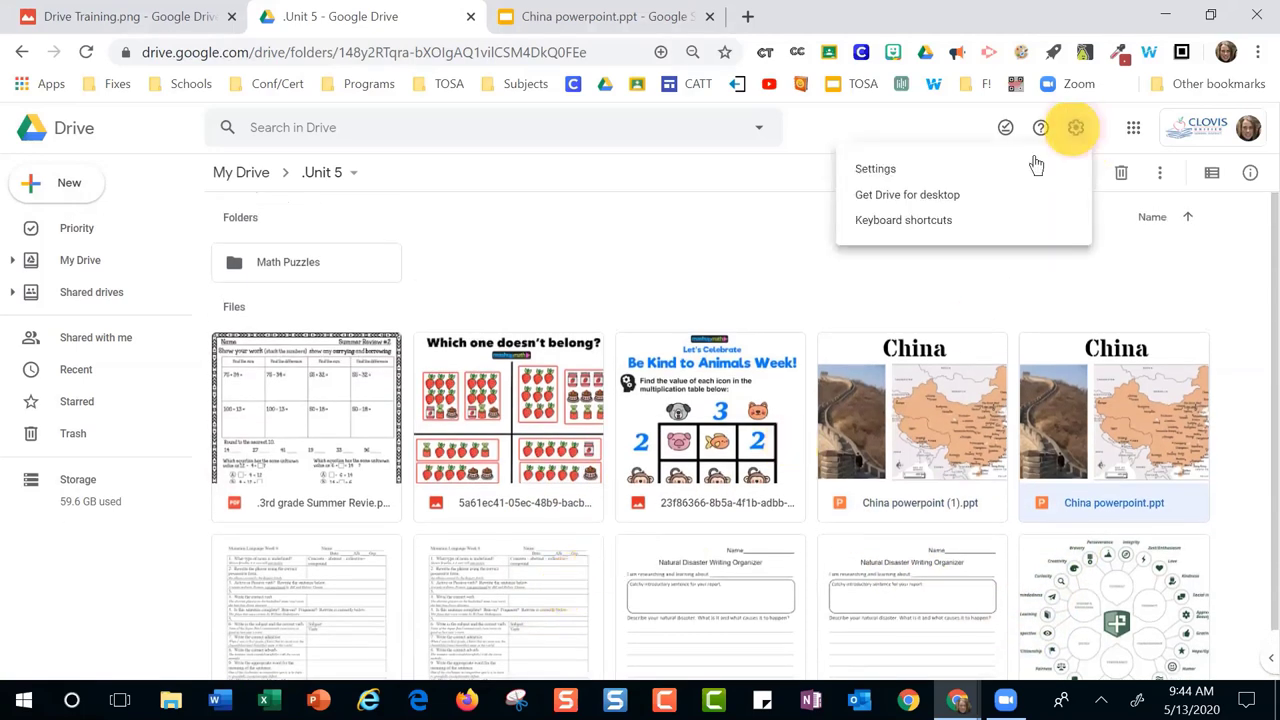
{"action": "left_click", "coordinate": [882, 170]}
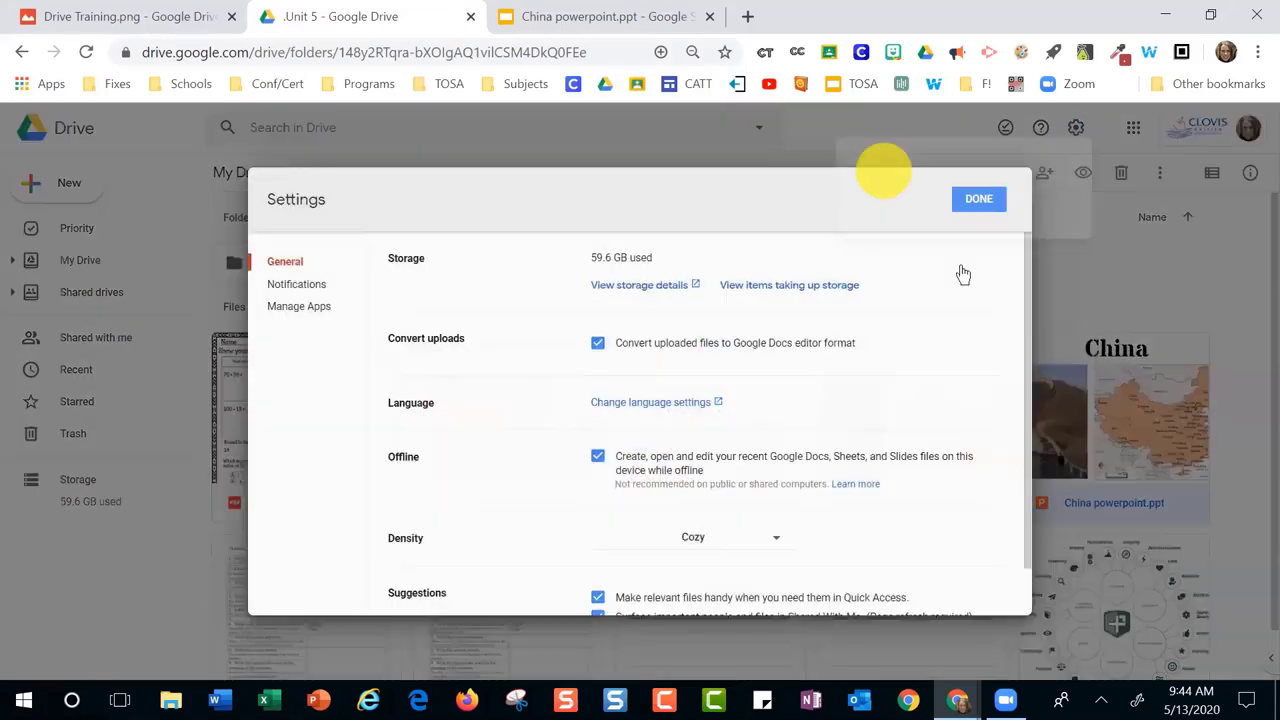
{"action": "left_click", "coordinate": [977, 200]}
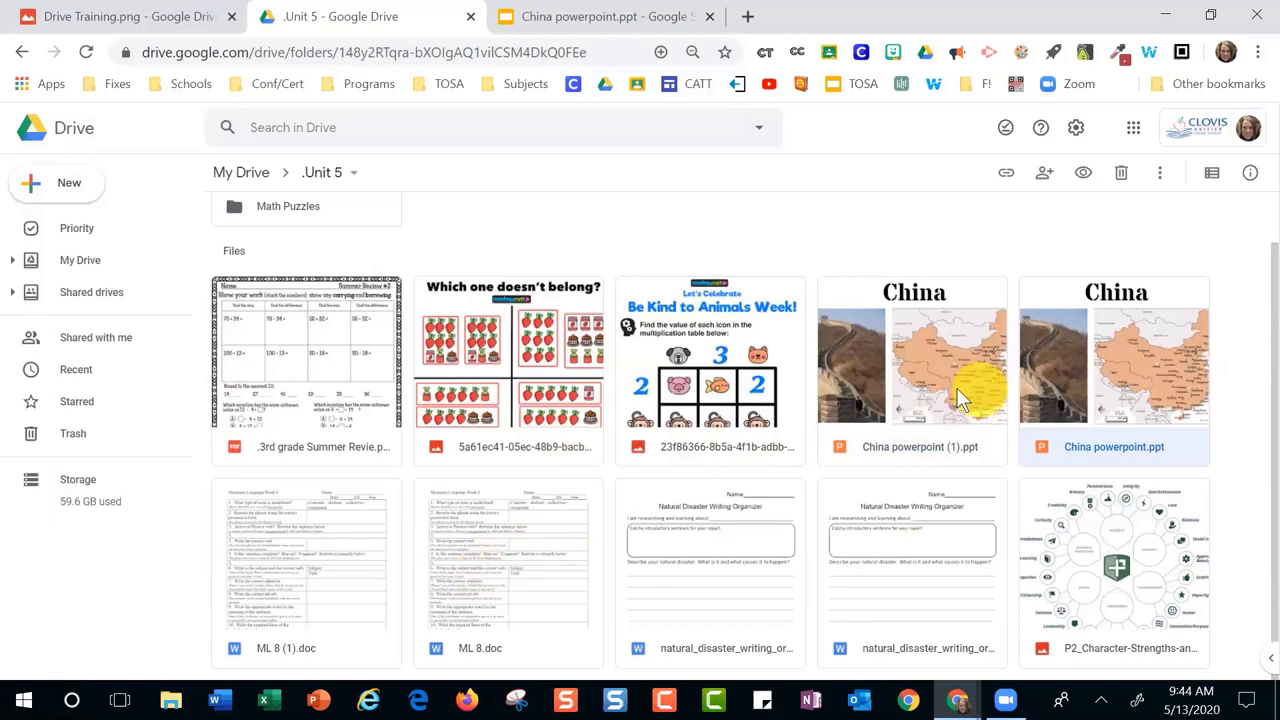
Preview China powerpoint (1).ppt and China powerpoint.ppt to compare their formats, closing each preview
{"action": "double_click", "coordinate": [956, 387]}
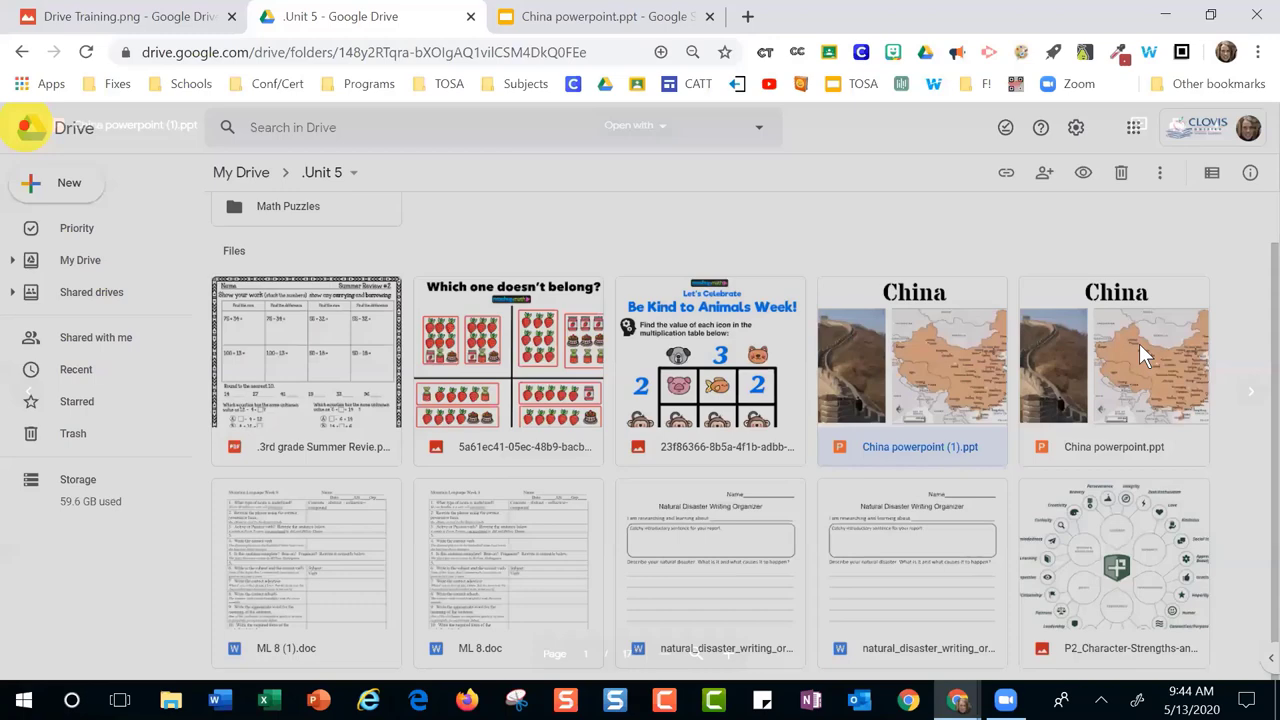
{"action": "double_click", "coordinate": [1139, 343]}
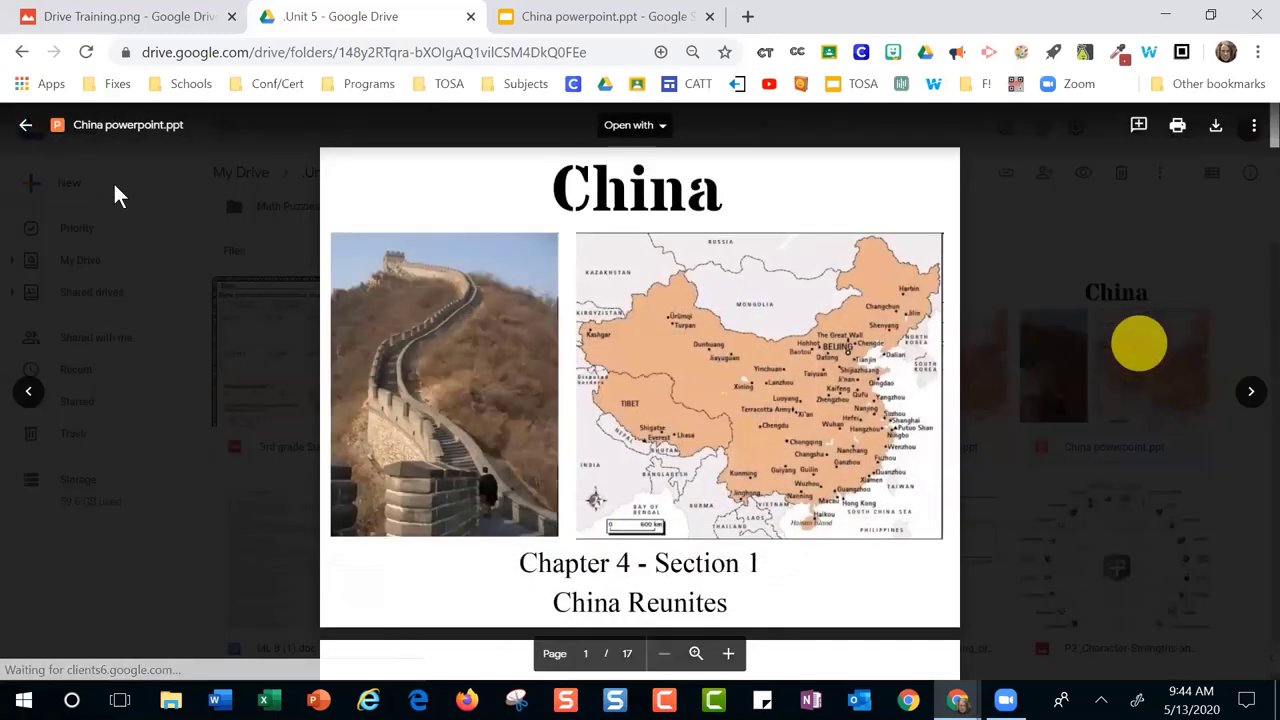
{"action": "left_click", "coordinate": [26, 125]}
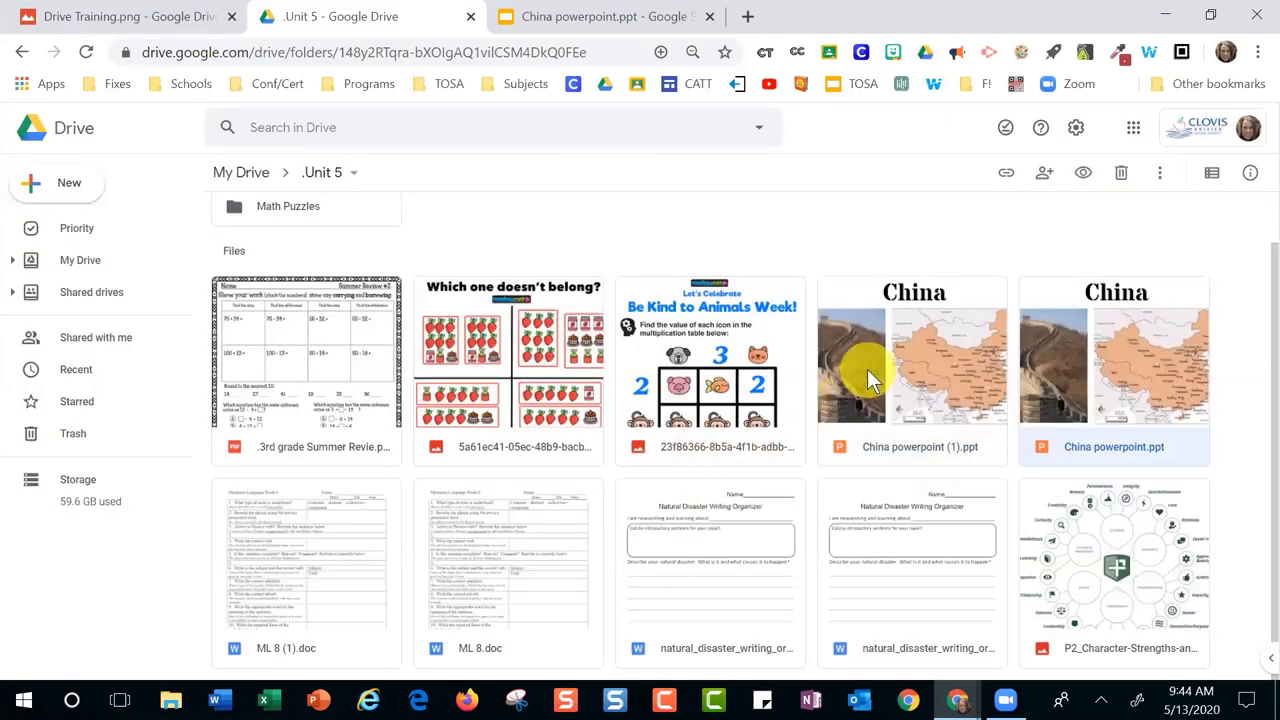
Recheck in the Drive settings whether uploaded files are converted to Google Docs editor format, and close them
{"action": "left_click", "coordinate": [1075, 128]}
{"action": "left_click", "coordinate": [866, 176]}
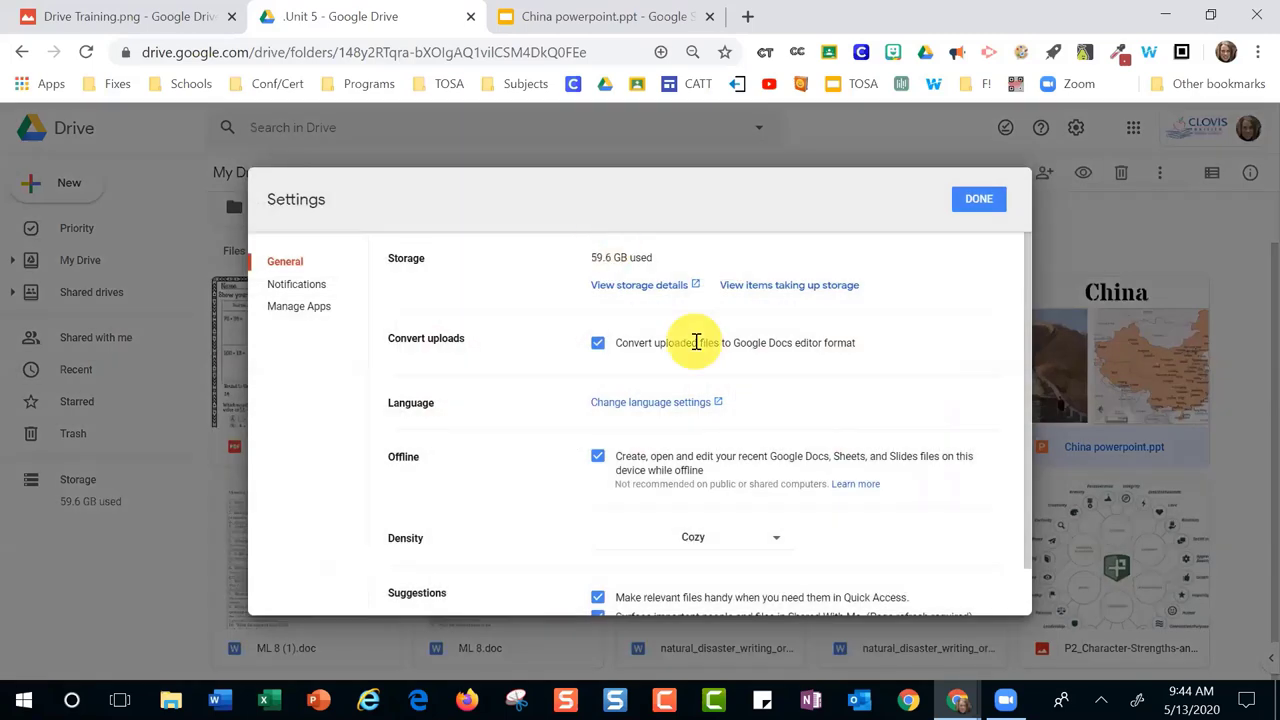
{"action": "left_click", "coordinate": [967, 203]}
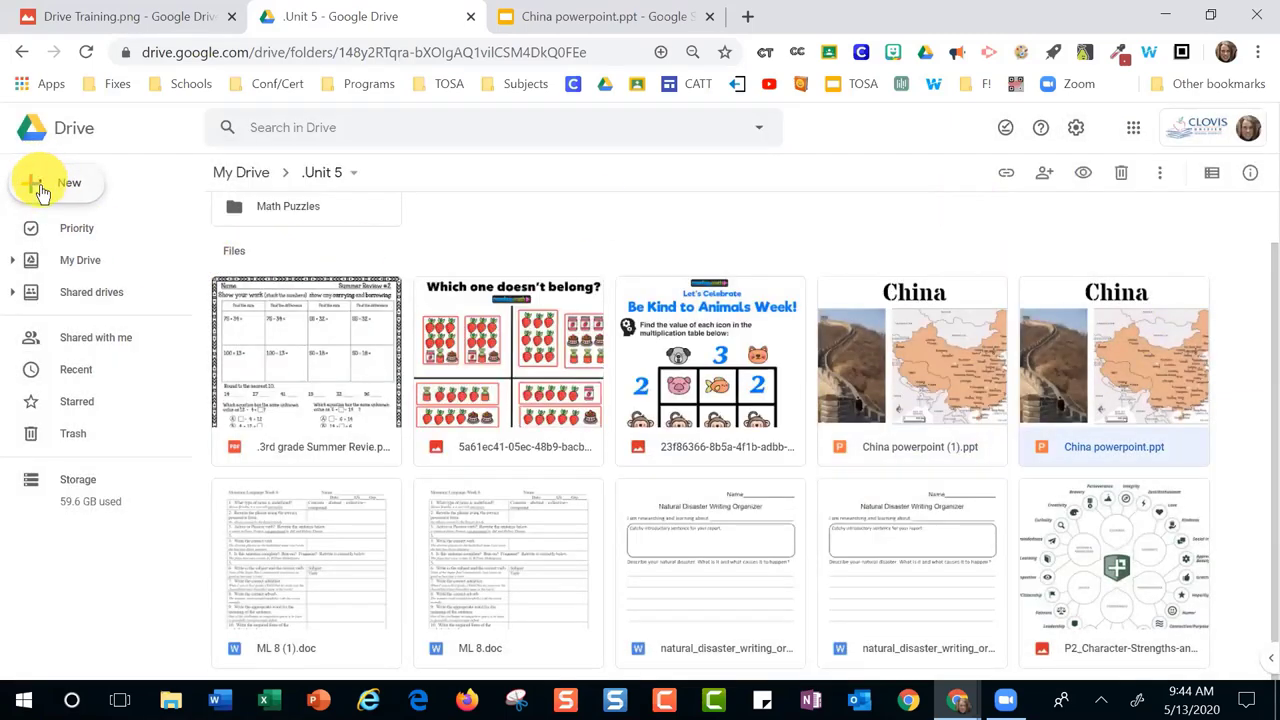
Upload only China powerpoint from Downloads into the .Unit 5 folder again
{"action": "left_click", "coordinate": [42, 190]}
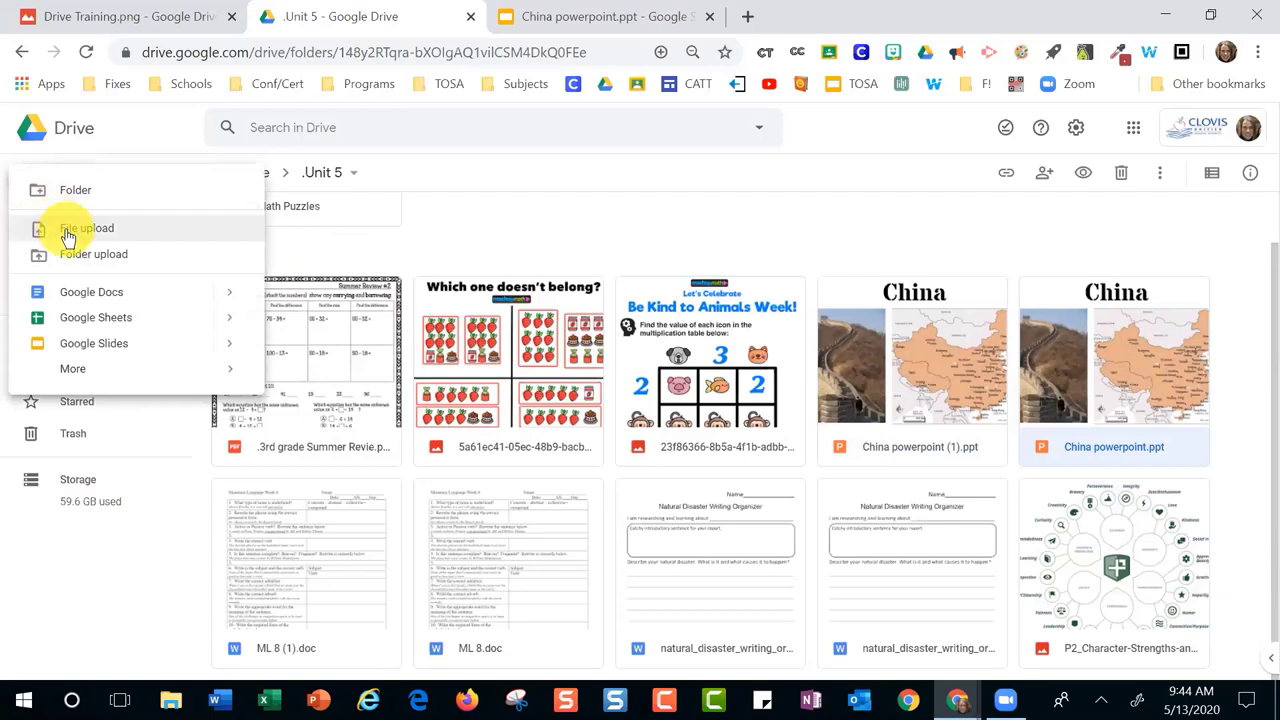
{"action": "left_click", "coordinate": [92, 227]}
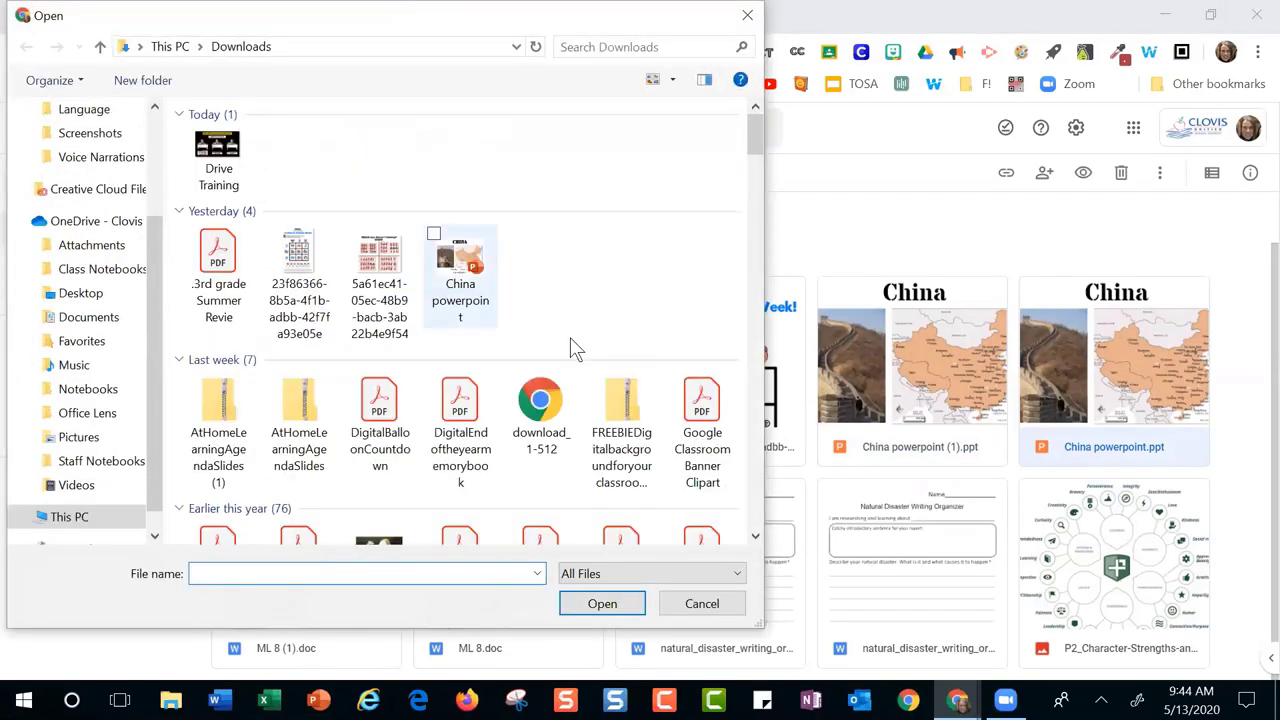
{"action": "left_click", "coordinate": [458, 265]}
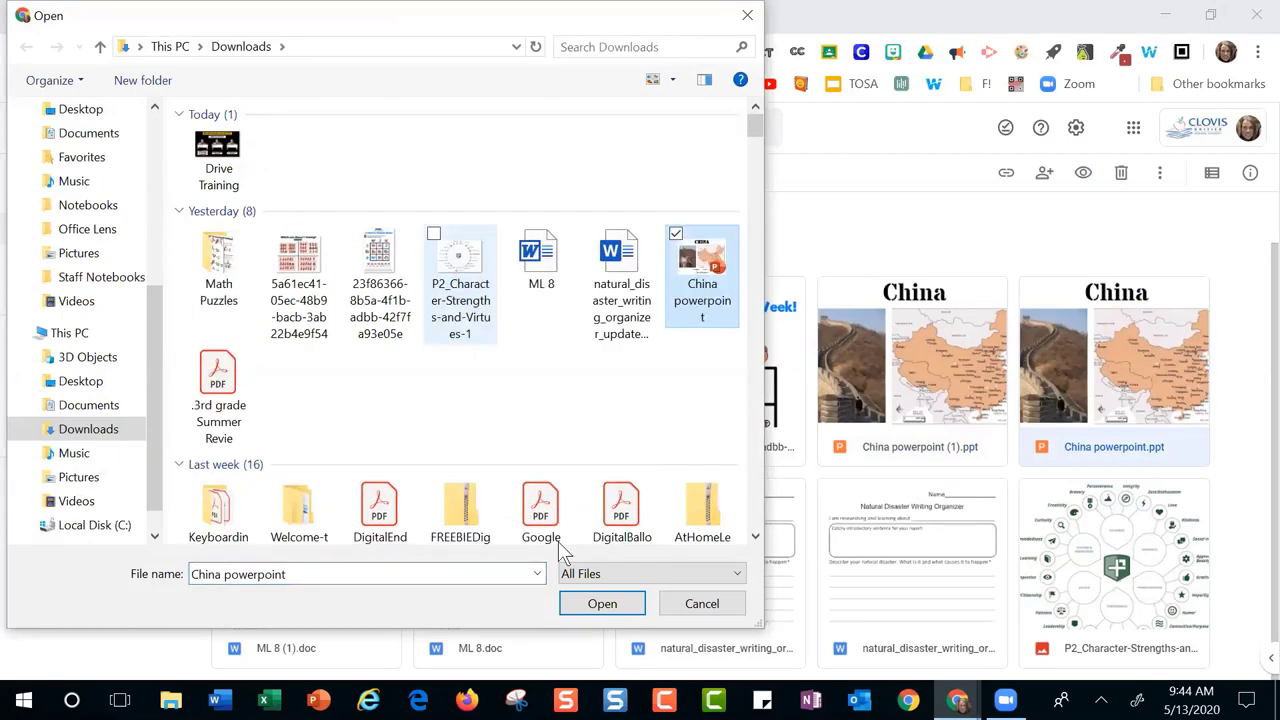
{"action": "left_click", "coordinate": [602, 605]}
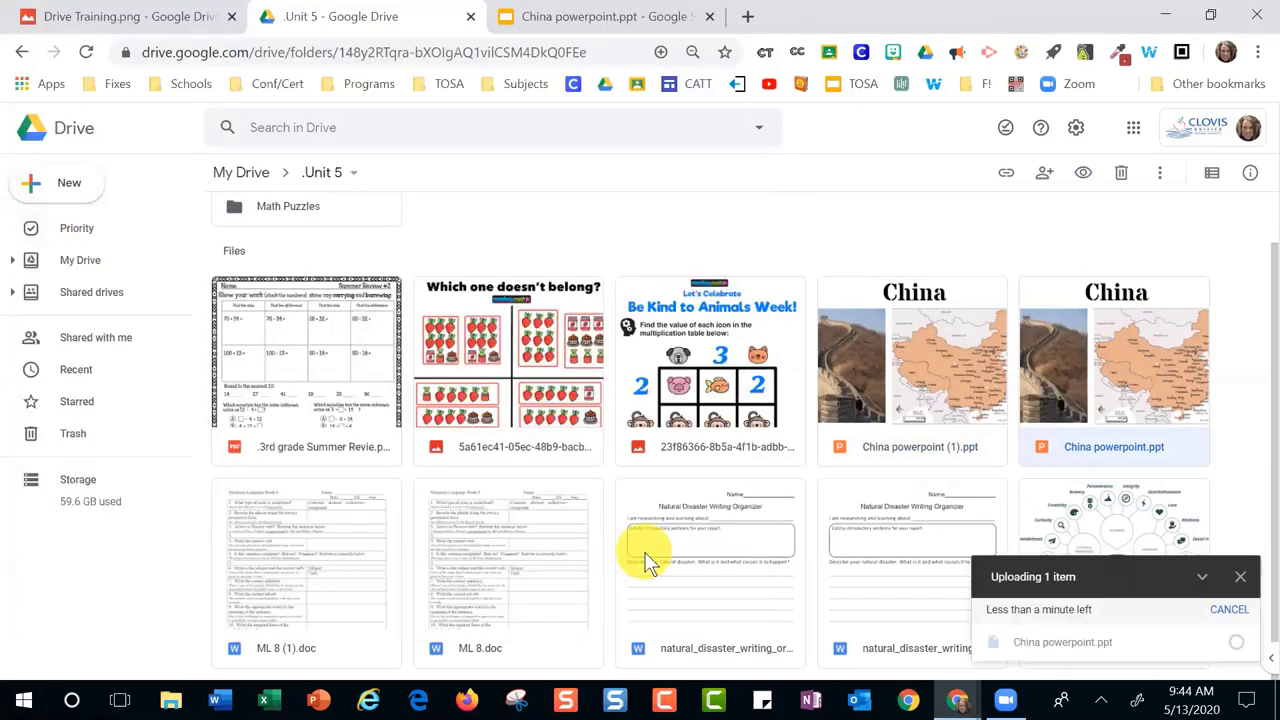
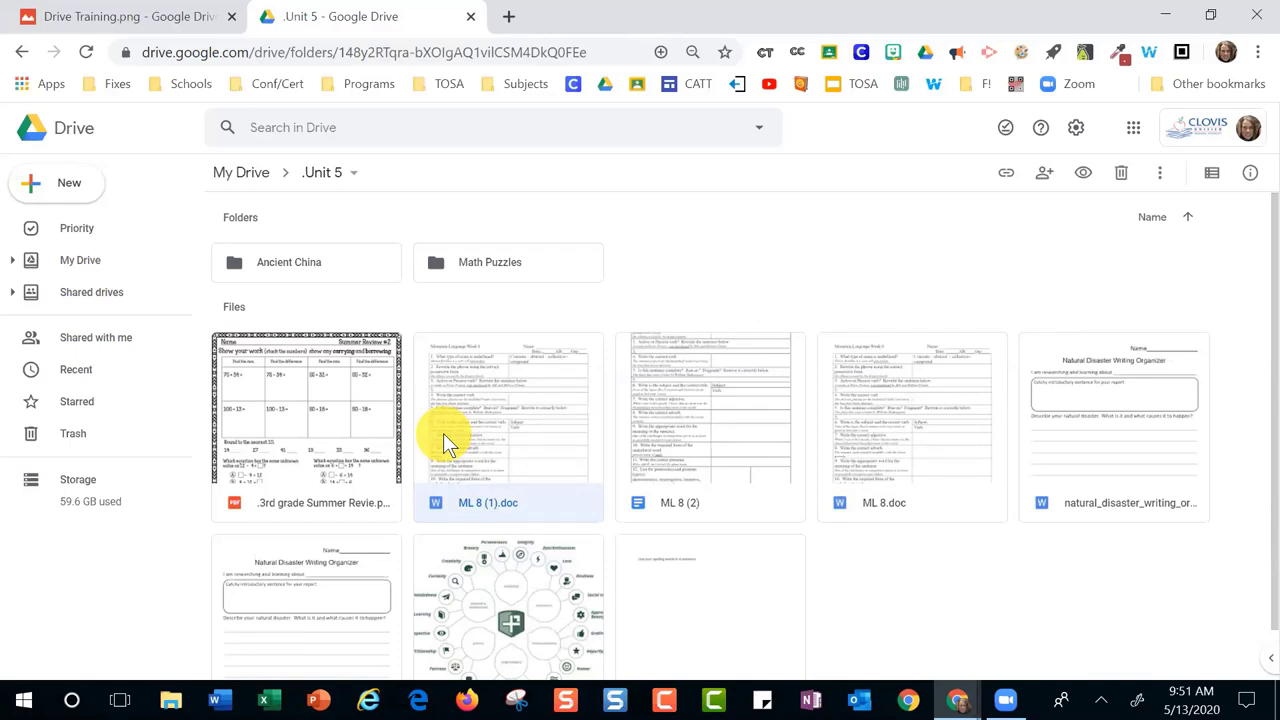
{"action": "right_click", "coordinate": [476, 418]}
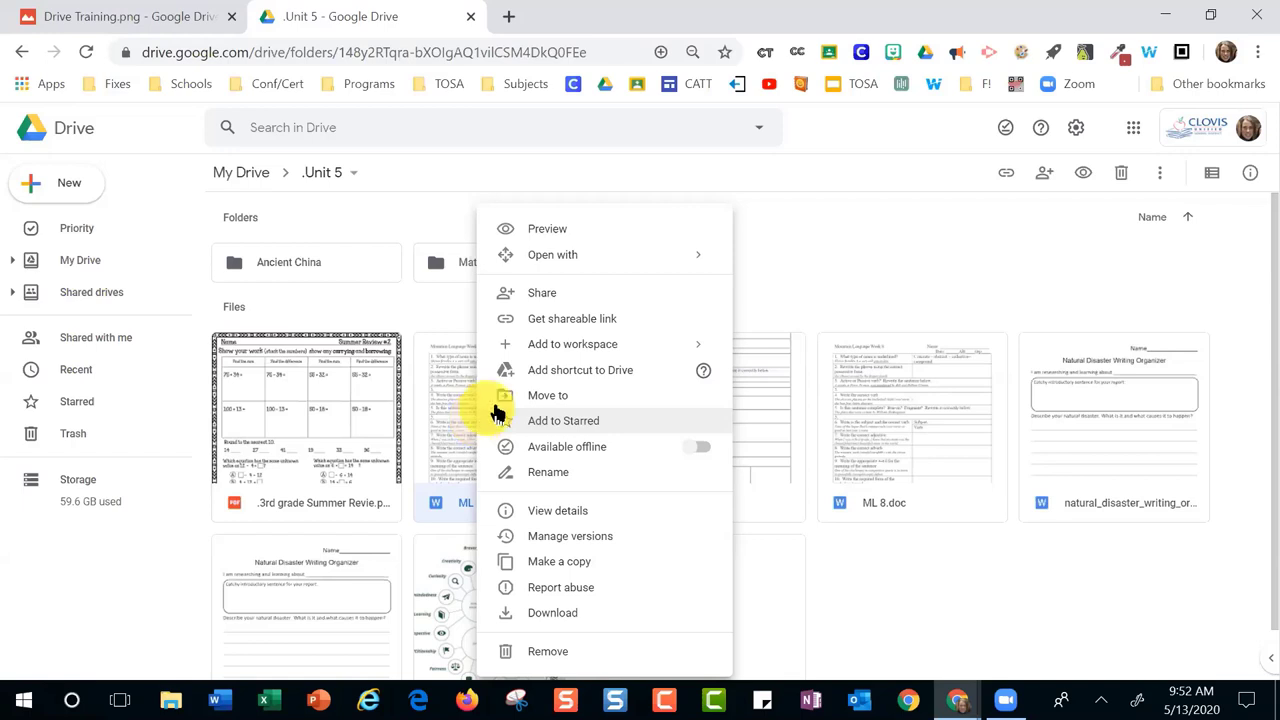
{"action": "left_click", "coordinate": [832, 266]}
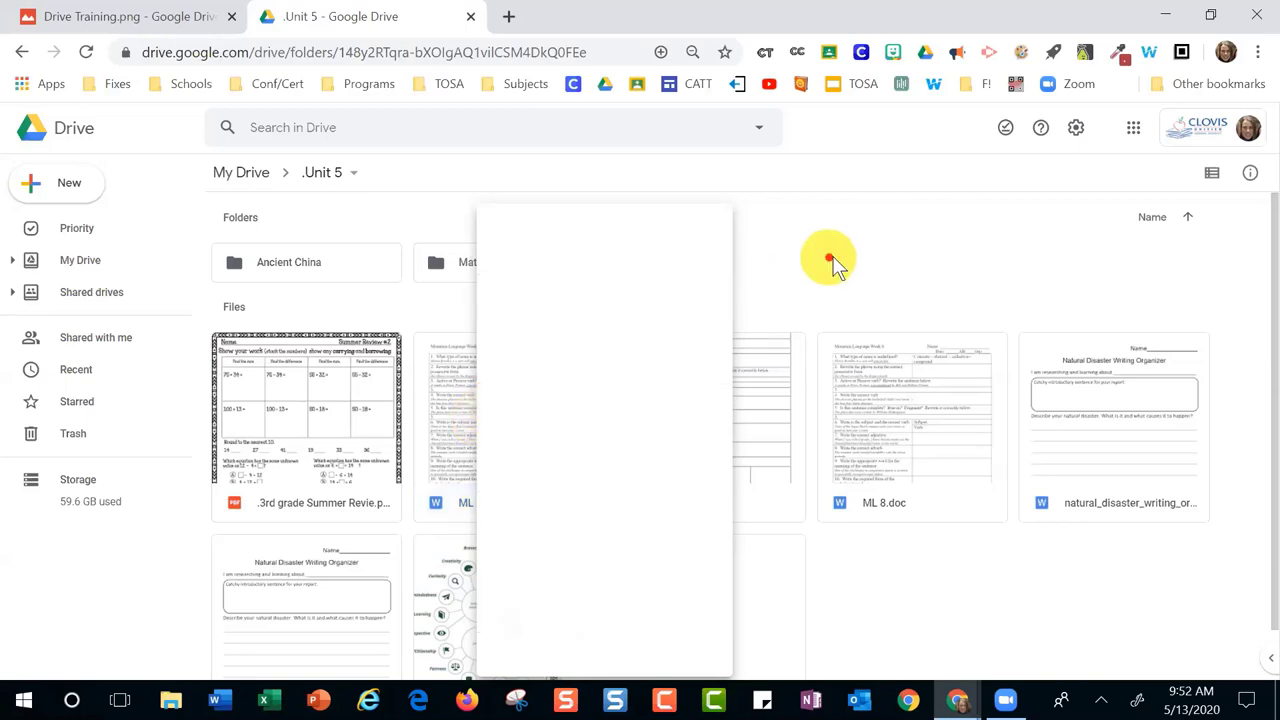
Review the Convert uploads option in the Drive settings once more, and return to the .Unit 5 folder
{"action": "left_click", "coordinate": [1076, 128]}
{"action": "left_click", "coordinate": [916, 170]}
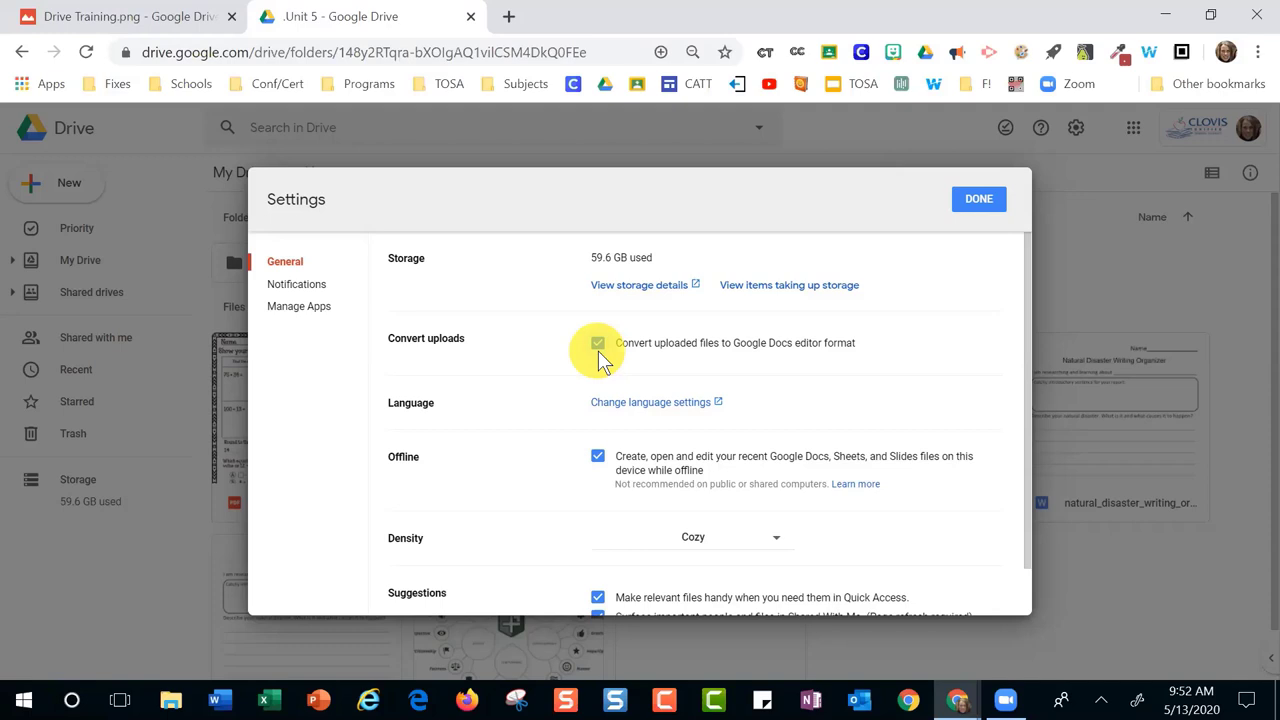
{"action": "left_click", "coordinate": [982, 198]}
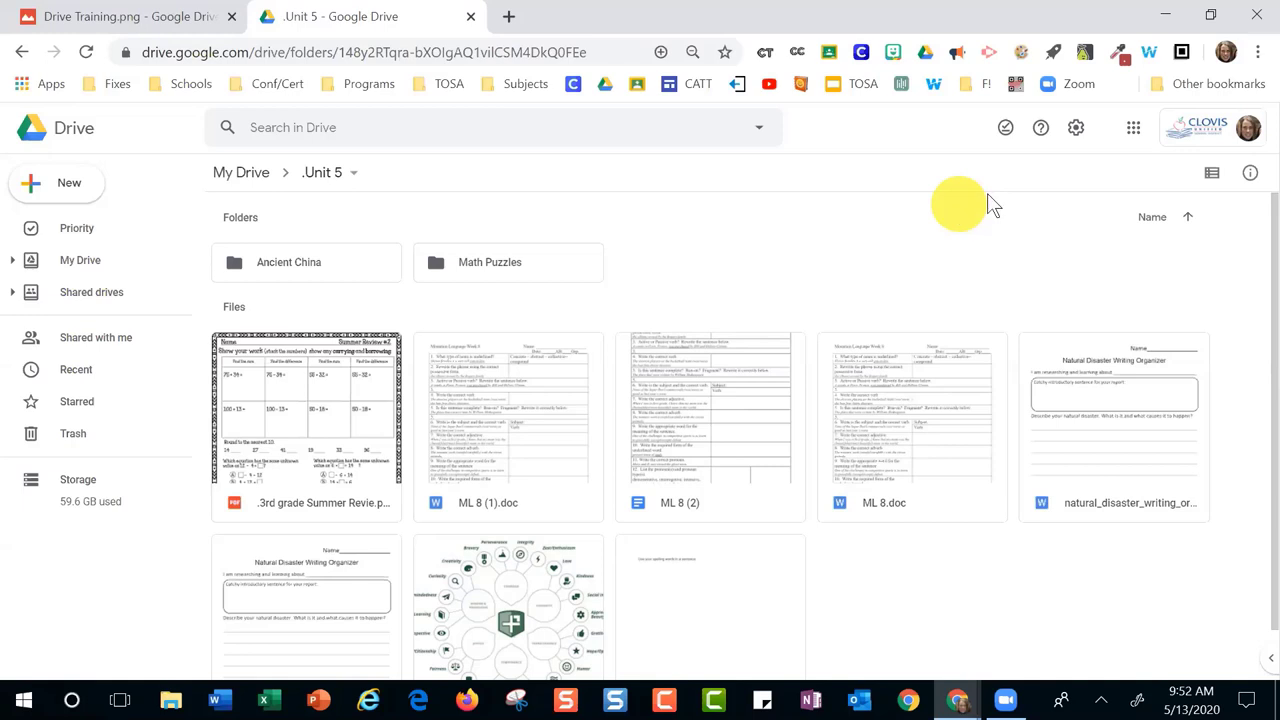
{"action": "left_click", "coordinate": [1076, 130]}
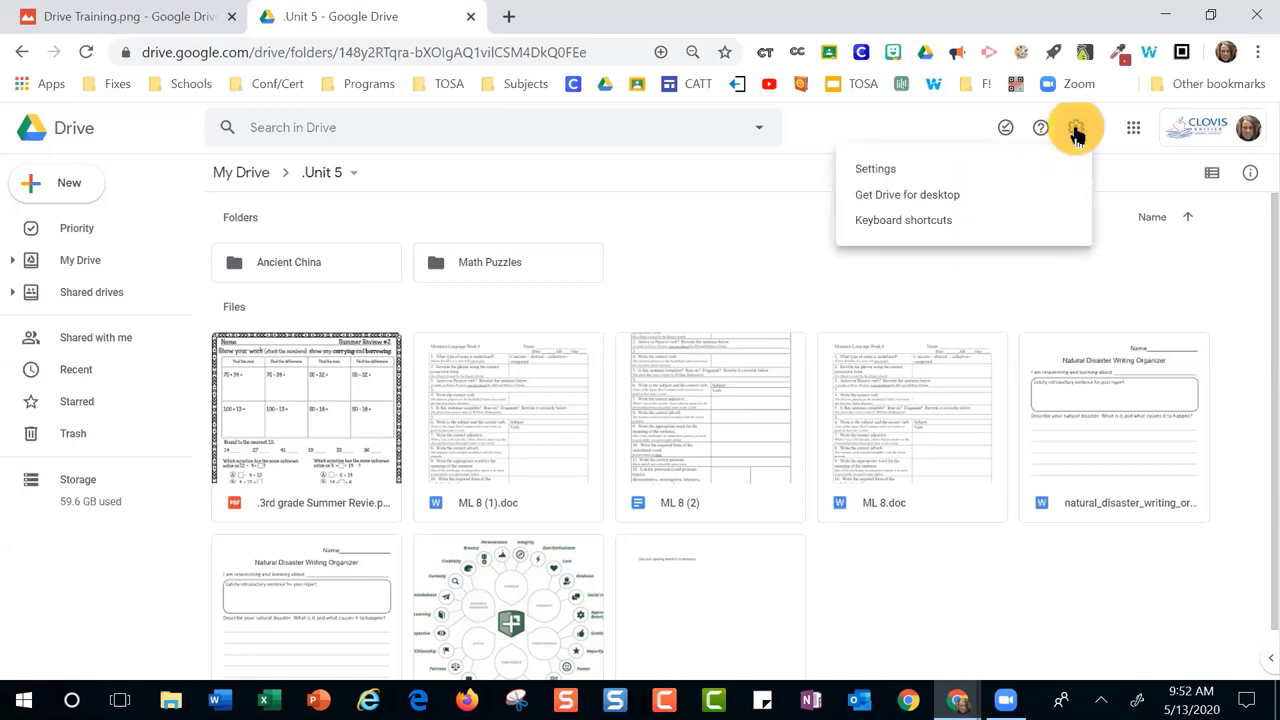
{"action": "left_click", "coordinate": [703, 237]}
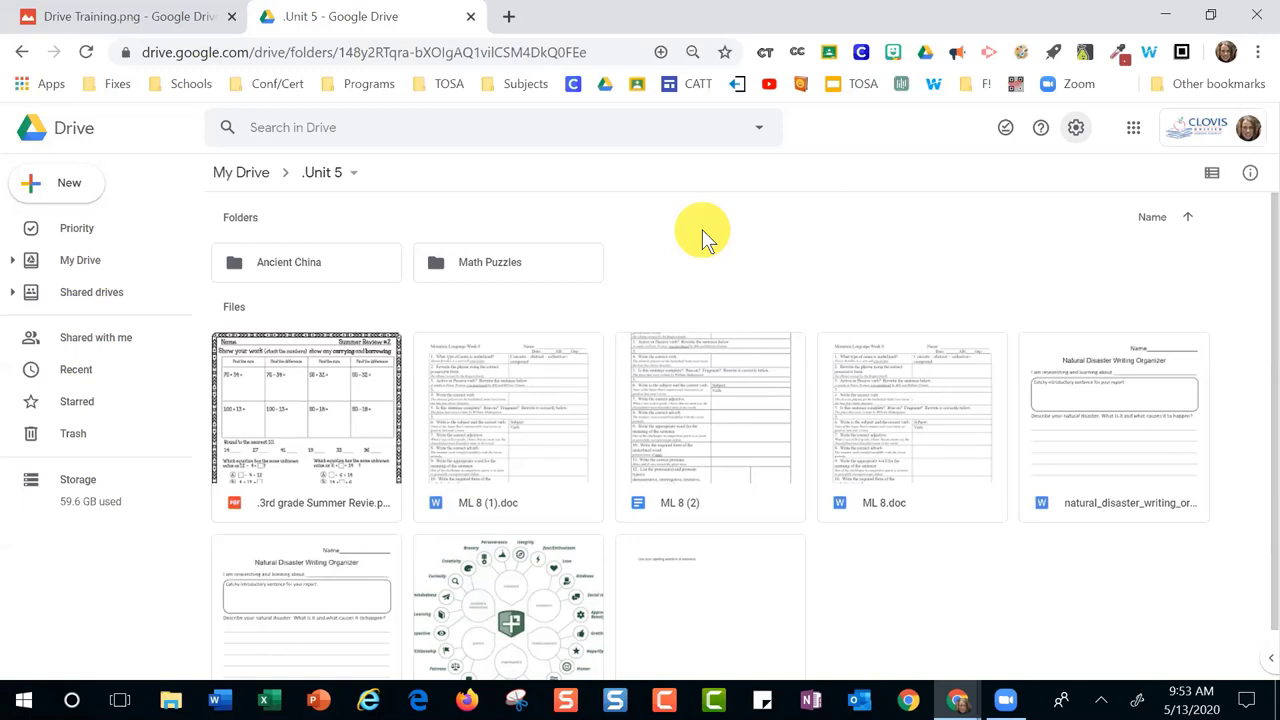
Make a copy of the ML 8 (2) document in the .Unit 5 folder
{"action": "left_click", "coordinate": [730, 410]}
{"action": "right_click", "coordinate": [706, 409]}
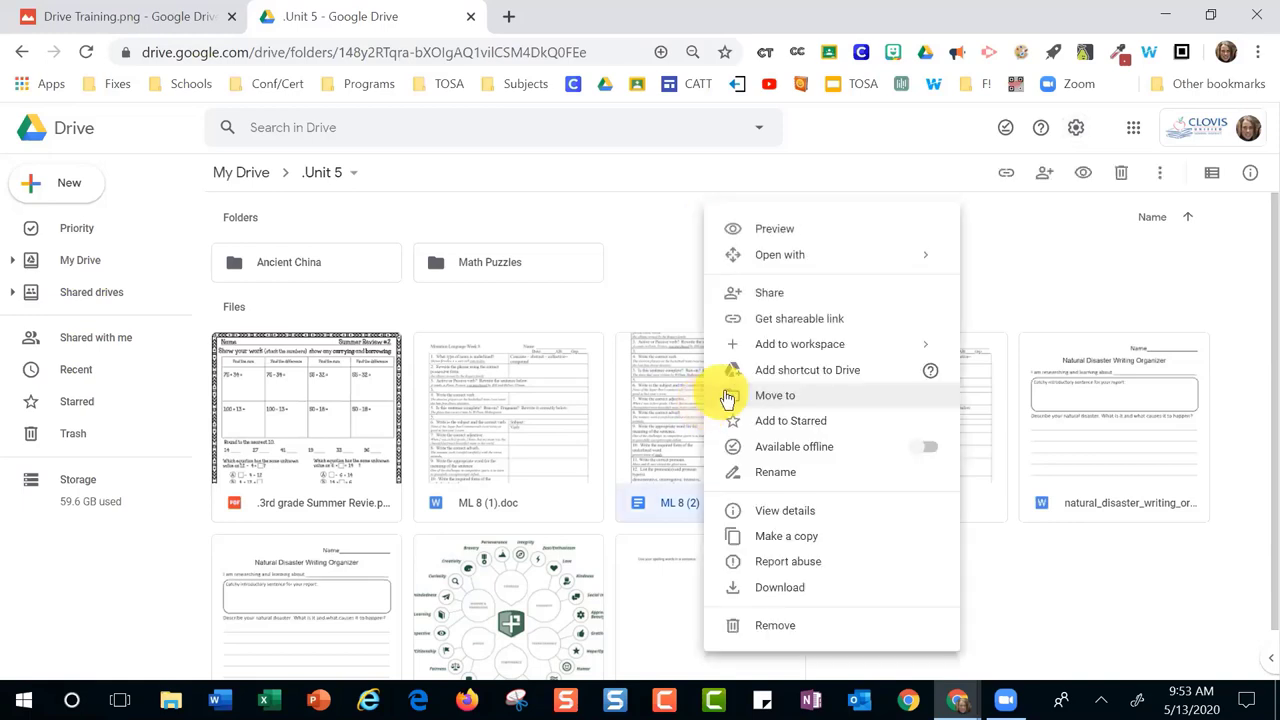
{"action": "left_click", "coordinate": [815, 538]}
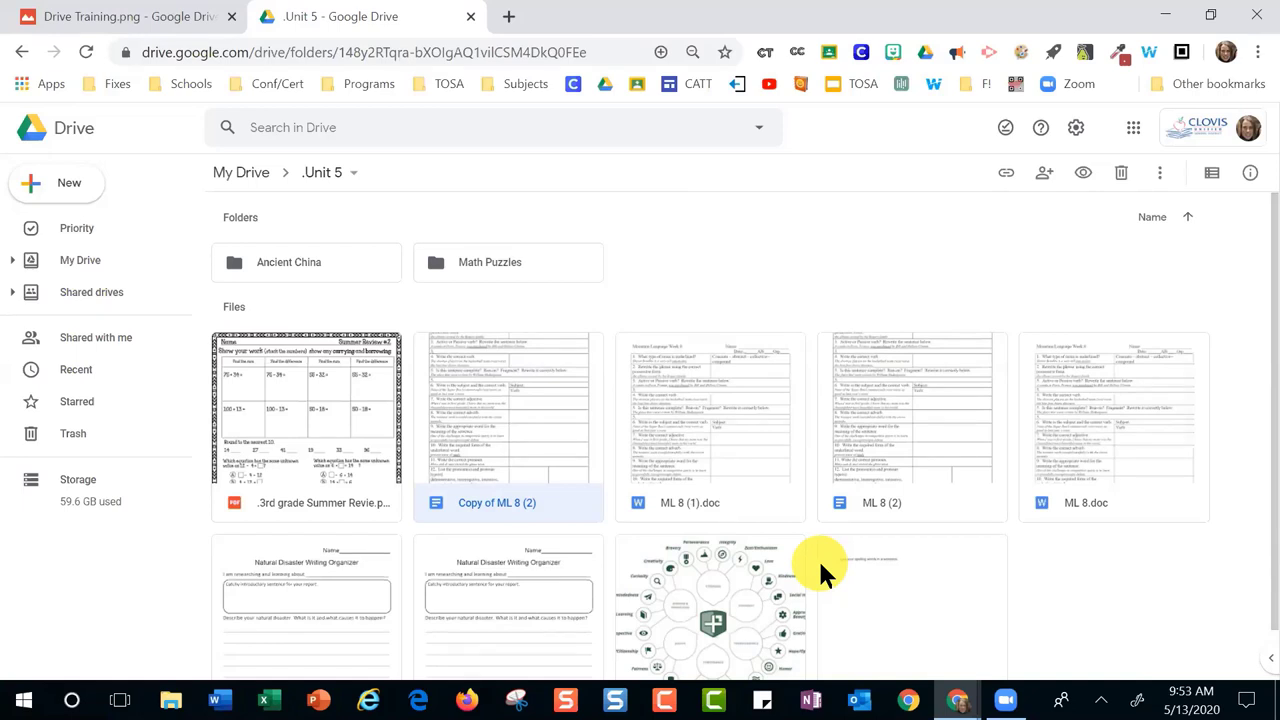
Add ML 8.doc to the Ancient China folder inside .Unit 5 while also keeping it in its current folder
{"action": "left_click", "coordinate": [1100, 450]}
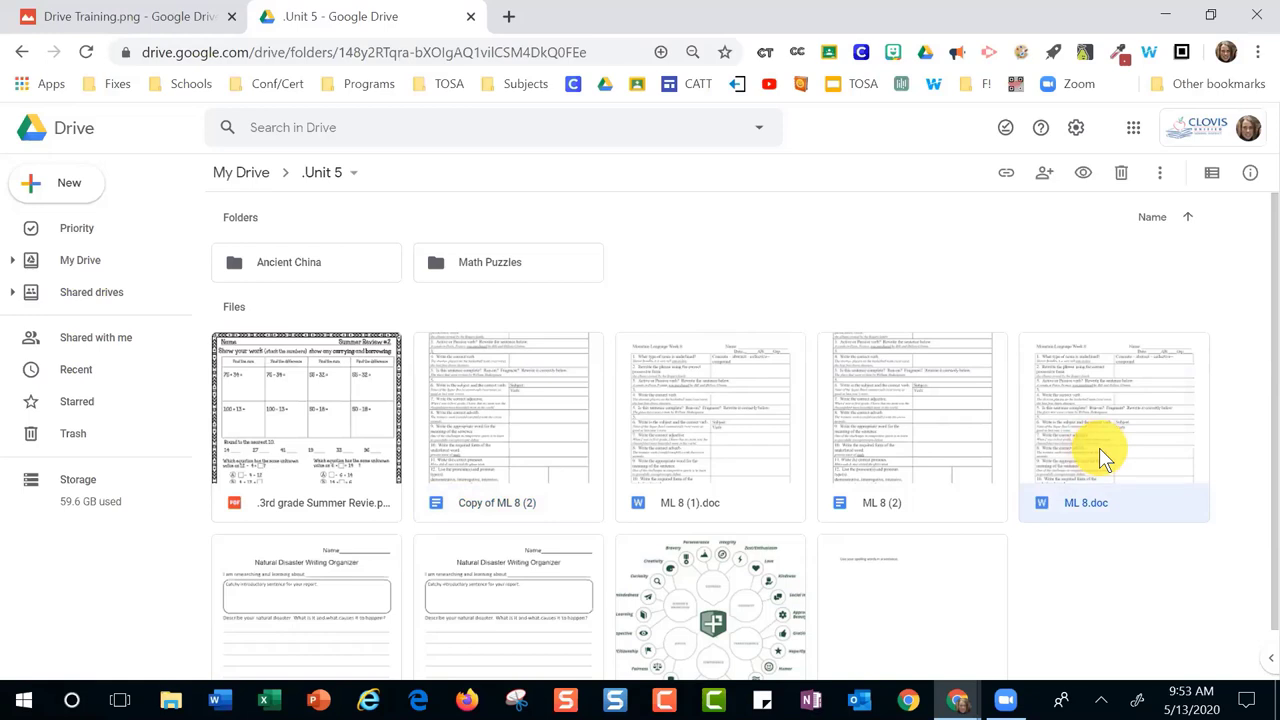
{"action": "key", "text": "shift"}
{"action": "key", "text": "shift"}
{"action": "key", "text": "shift"}
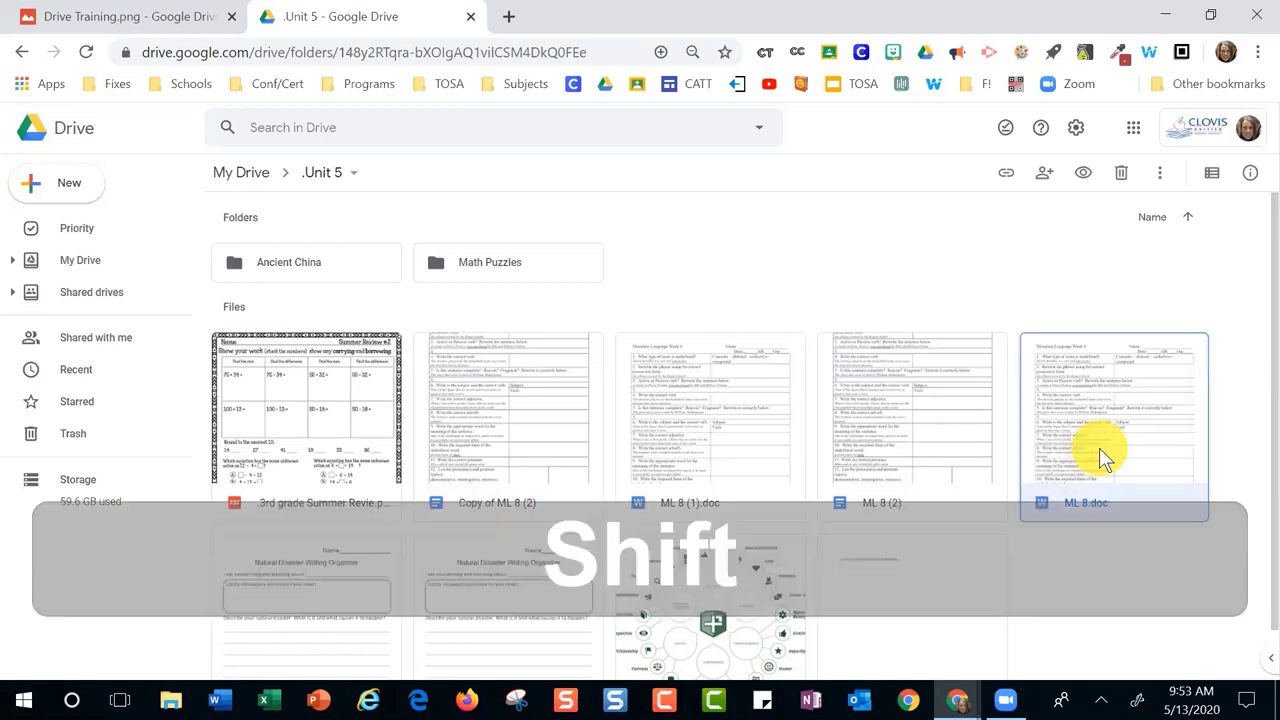
{"action": "scroll", "coordinate": [1099, 447], "scroll_direction": "down", "scroll_amount": 1}
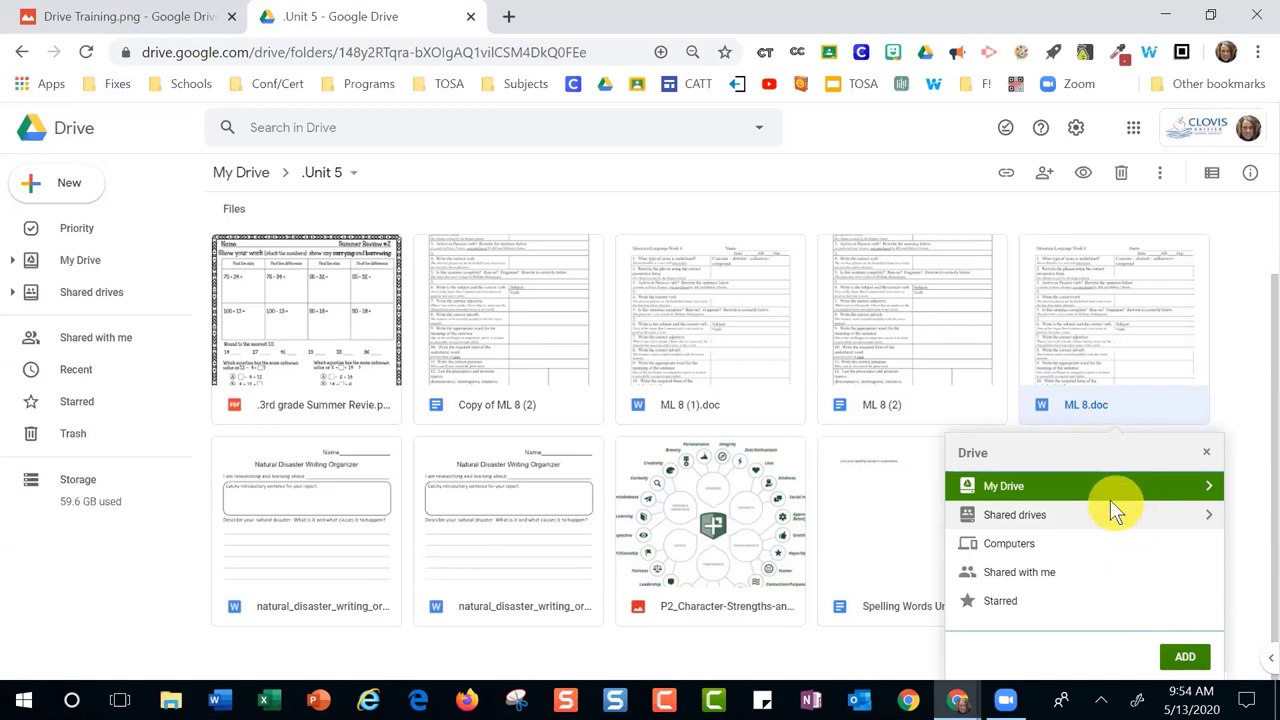
{"action": "double_click", "coordinate": [1073, 490]}
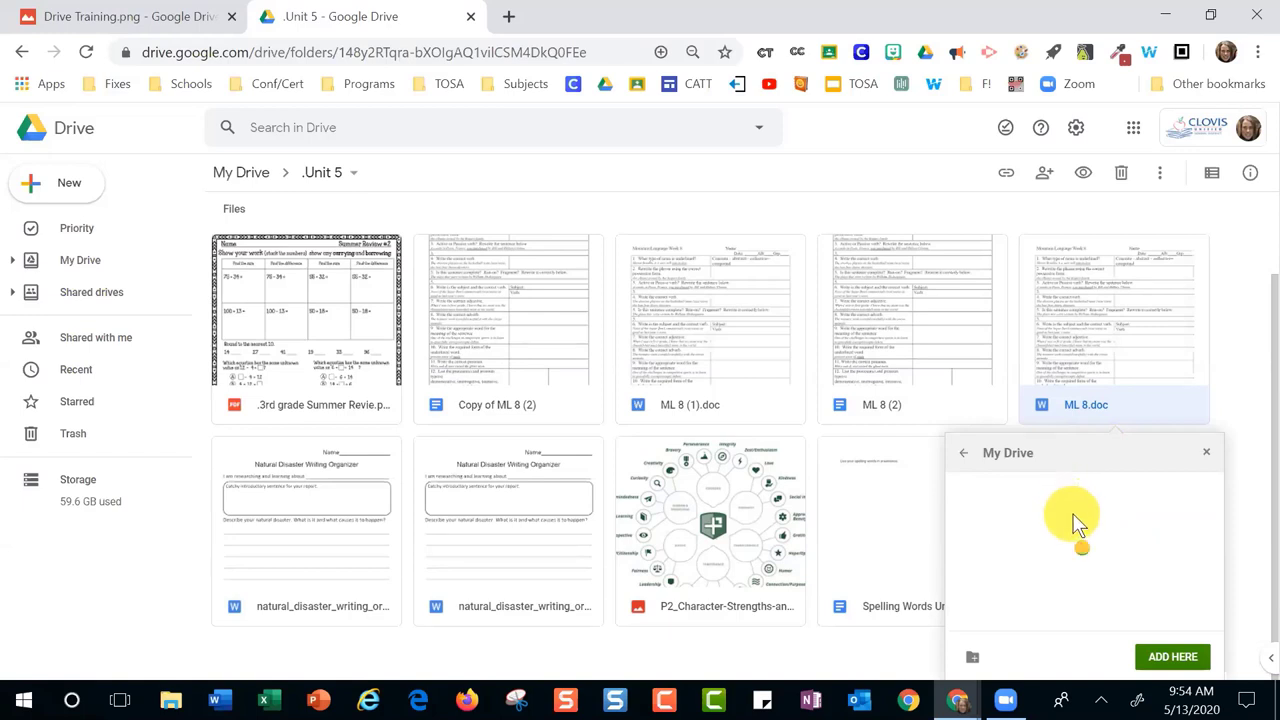
{"action": "left_click", "coordinate": [1010, 573]}
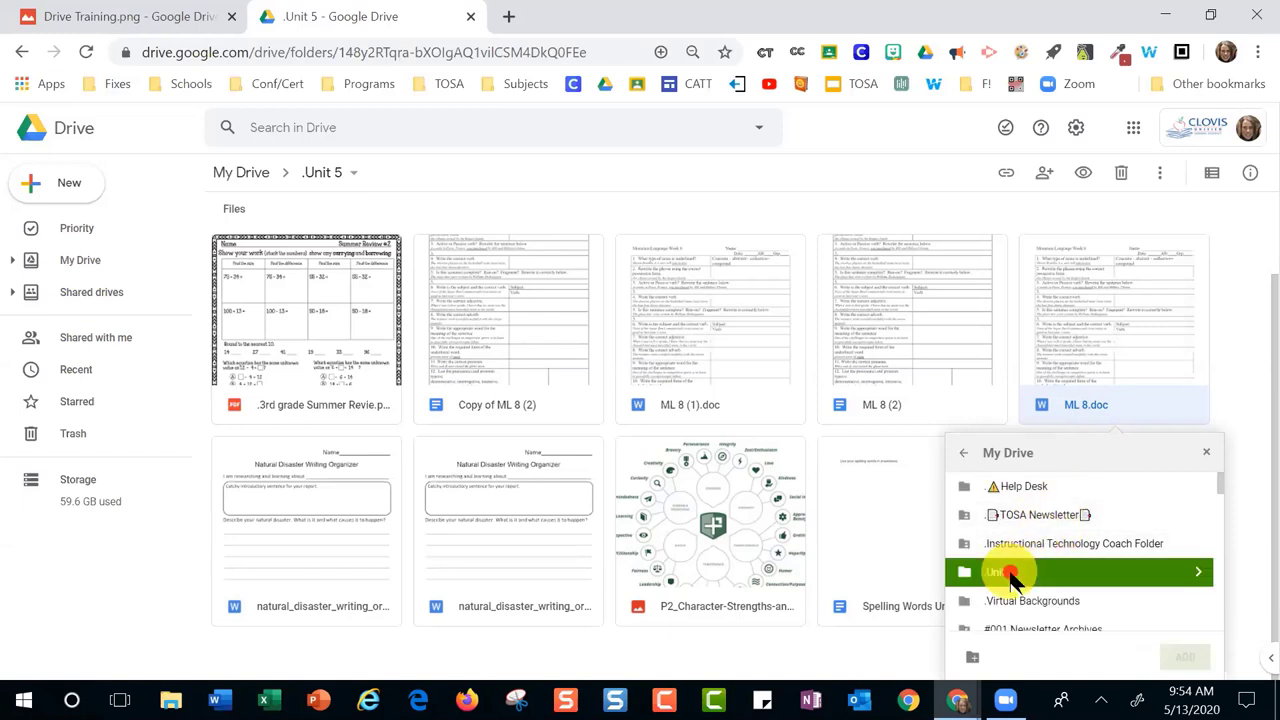
{"action": "double_click", "coordinate": [1010, 575]}
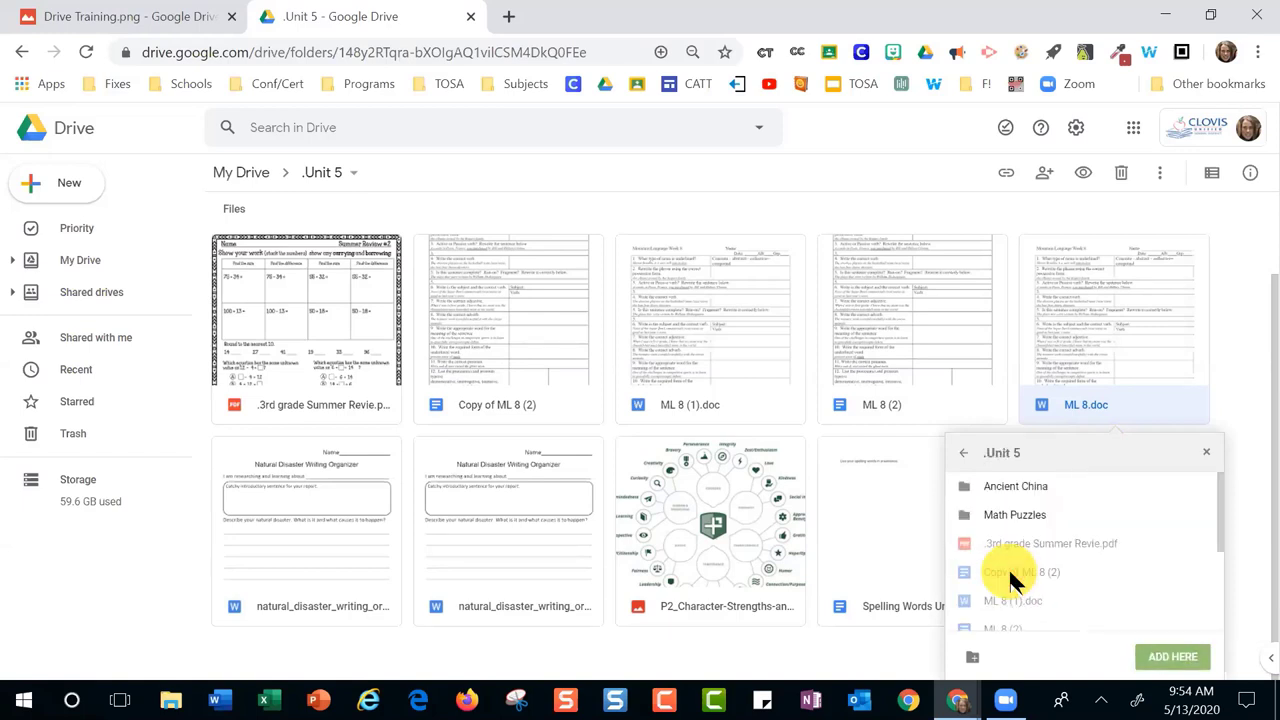
{"action": "left_click", "coordinate": [1019, 490]}
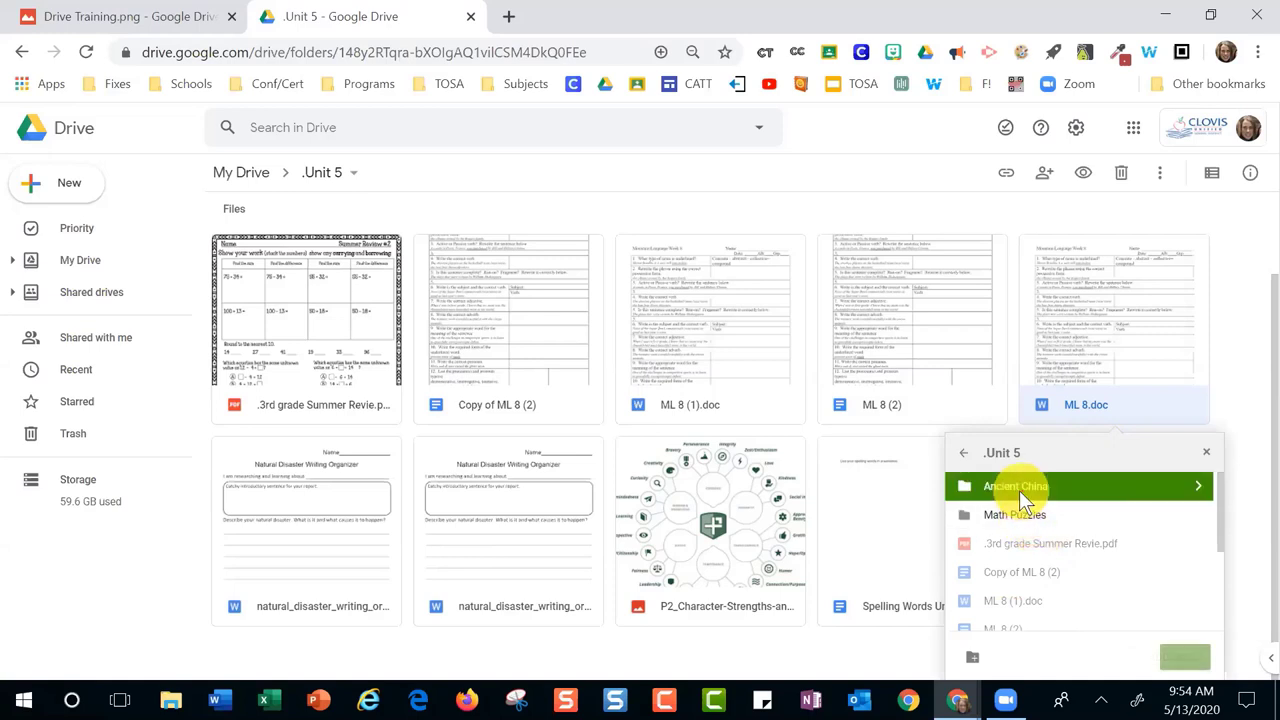
{"action": "left_click", "coordinate": [1176, 655]}
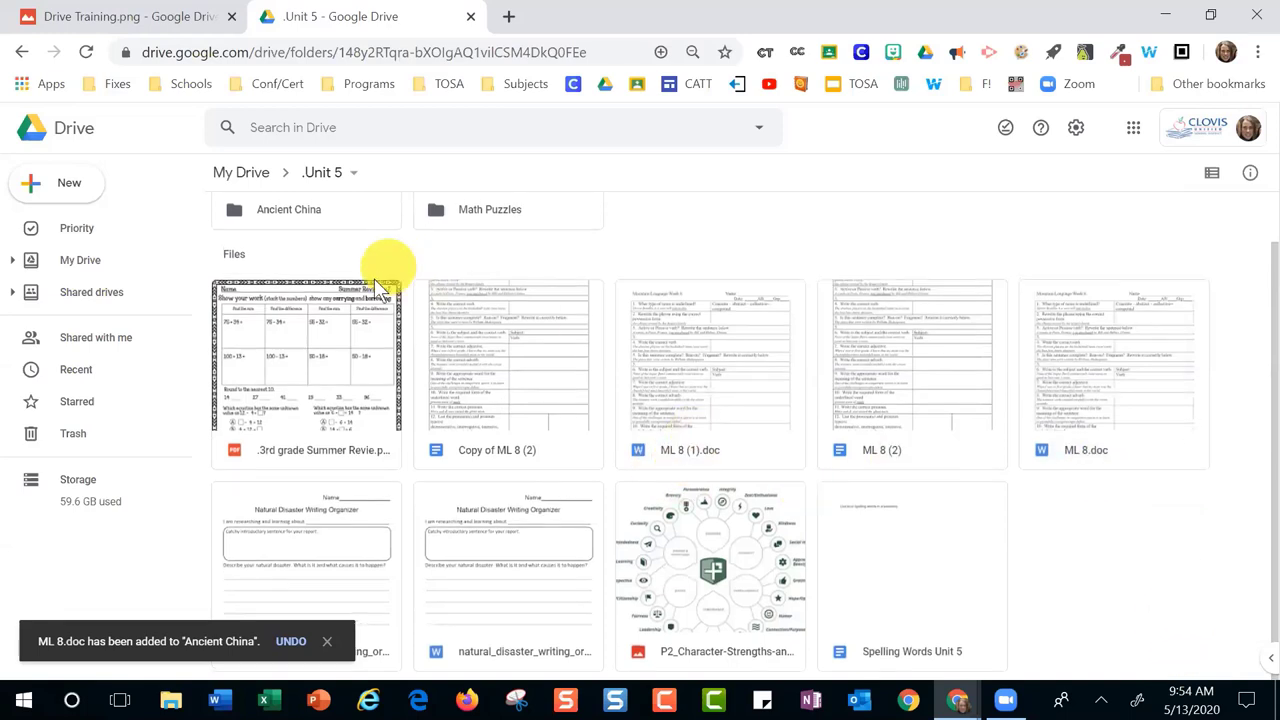
Look in the Ancient China folder for ML 8.doc, and return to the .Unit 5 folder
{"action": "scroll", "coordinate": [300, 265], "scroll_direction": "up", "scroll_amount": 1}
{"action": "left_click", "coordinate": [259, 263]}
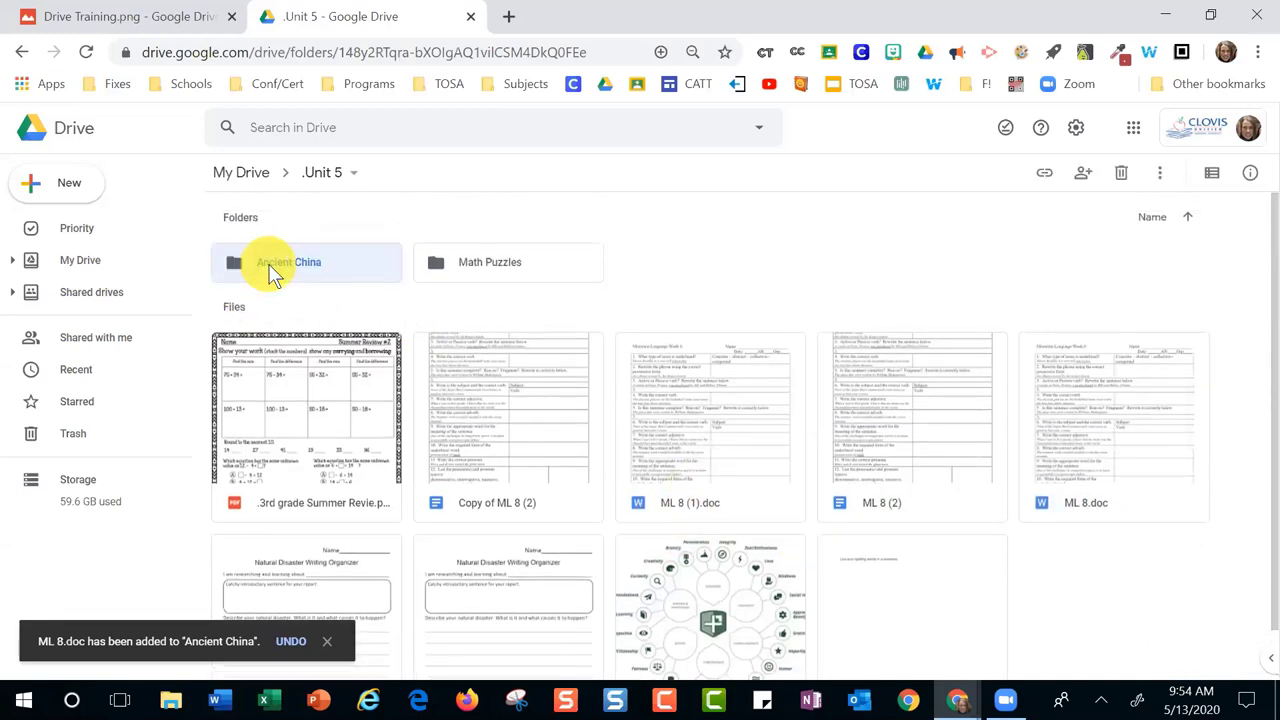
{"action": "double_click", "coordinate": [270, 264]}
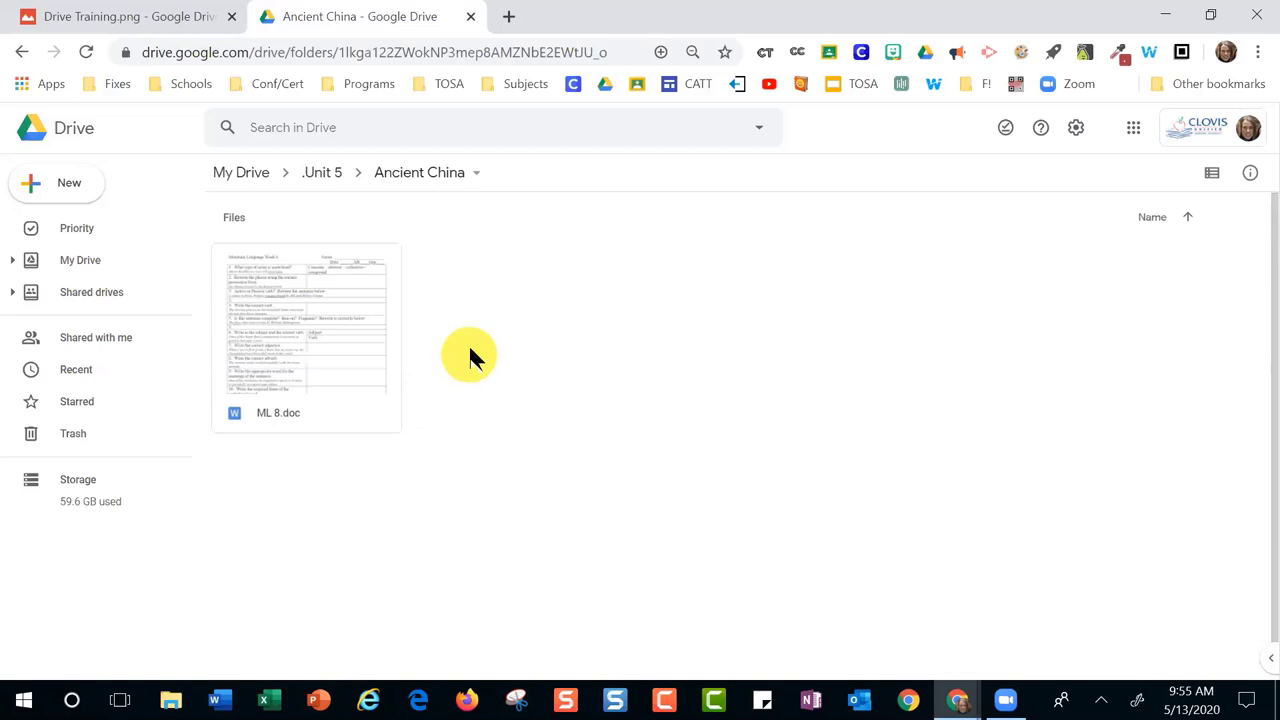
{"action": "left_click", "coordinate": [324, 175]}
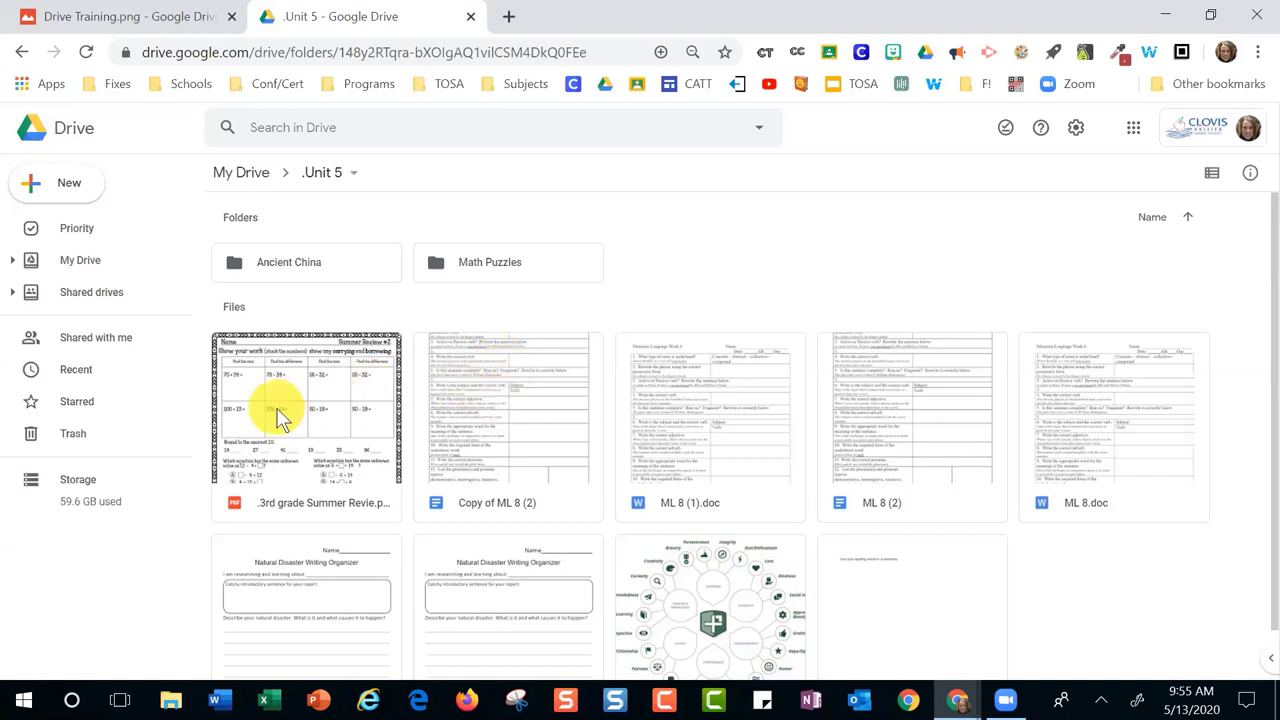
Show the .Unit 5 folder as a list and add .3rd grade Summer Revie.pdf to My Drive as an additional location
{"action": "left_click", "coordinate": [307, 415]}
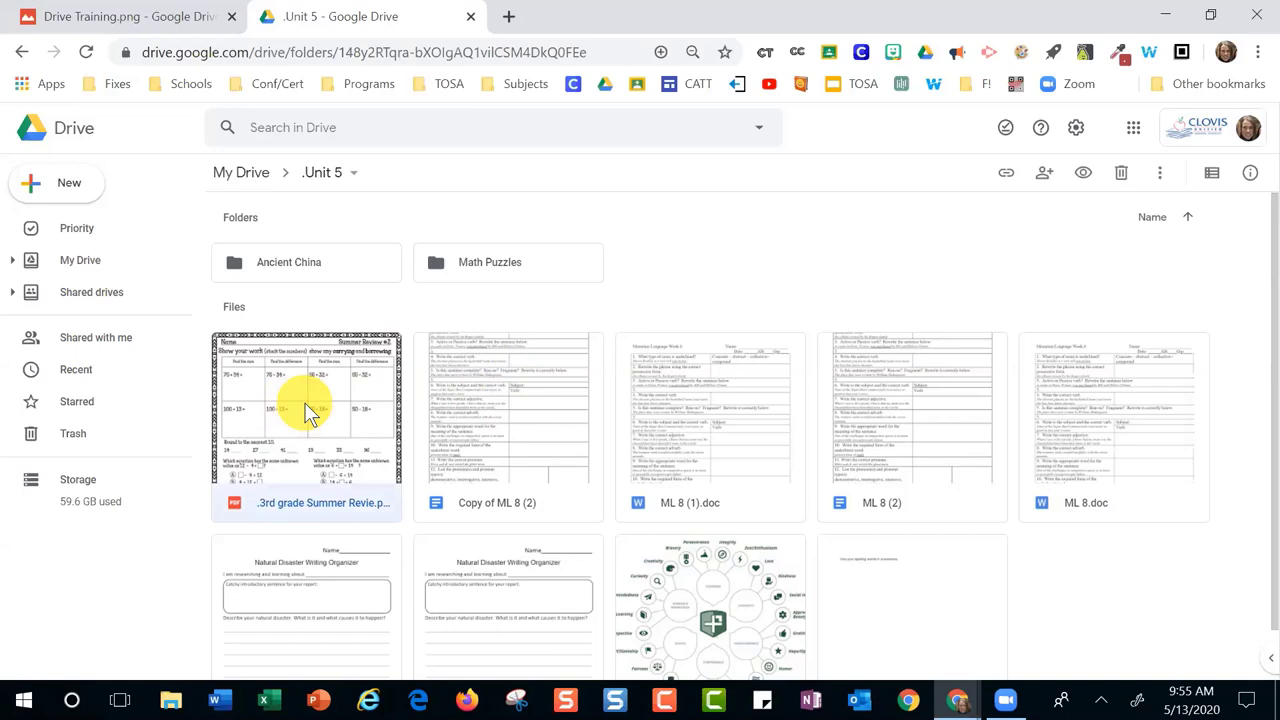
{"action": "left_click", "coordinate": [1212, 172]}
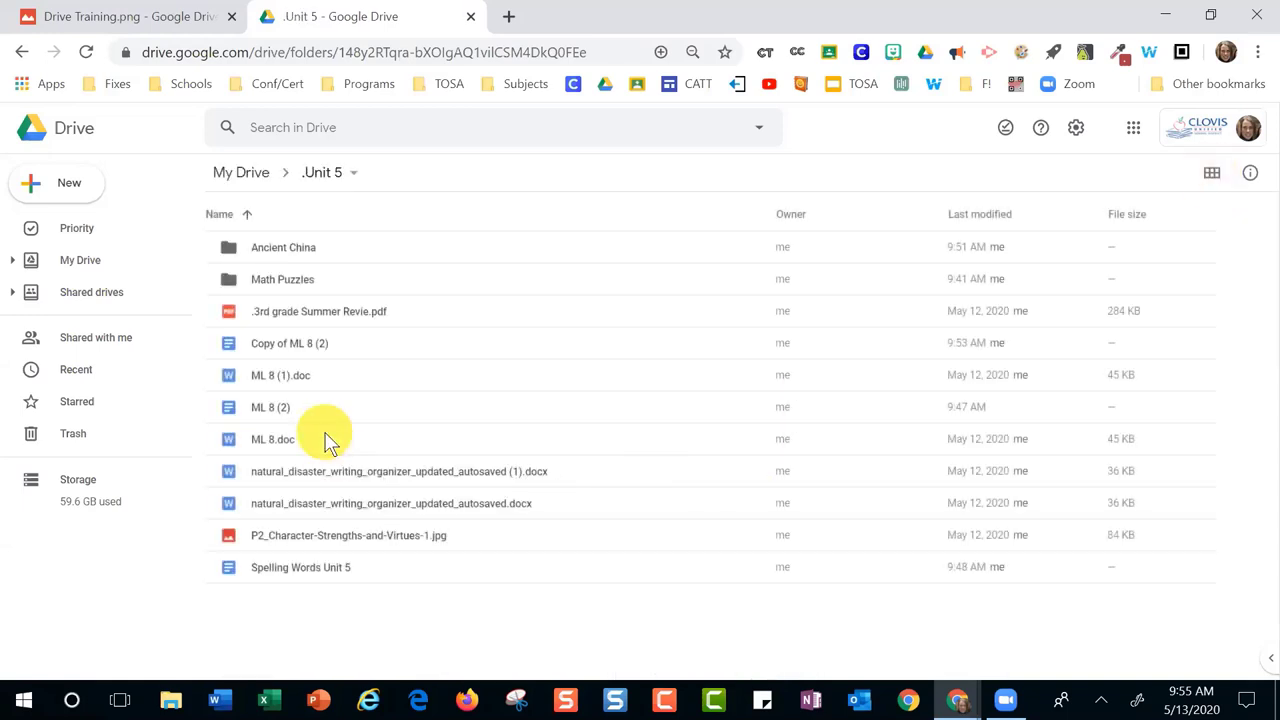
{"action": "left_click", "coordinate": [326, 317]}
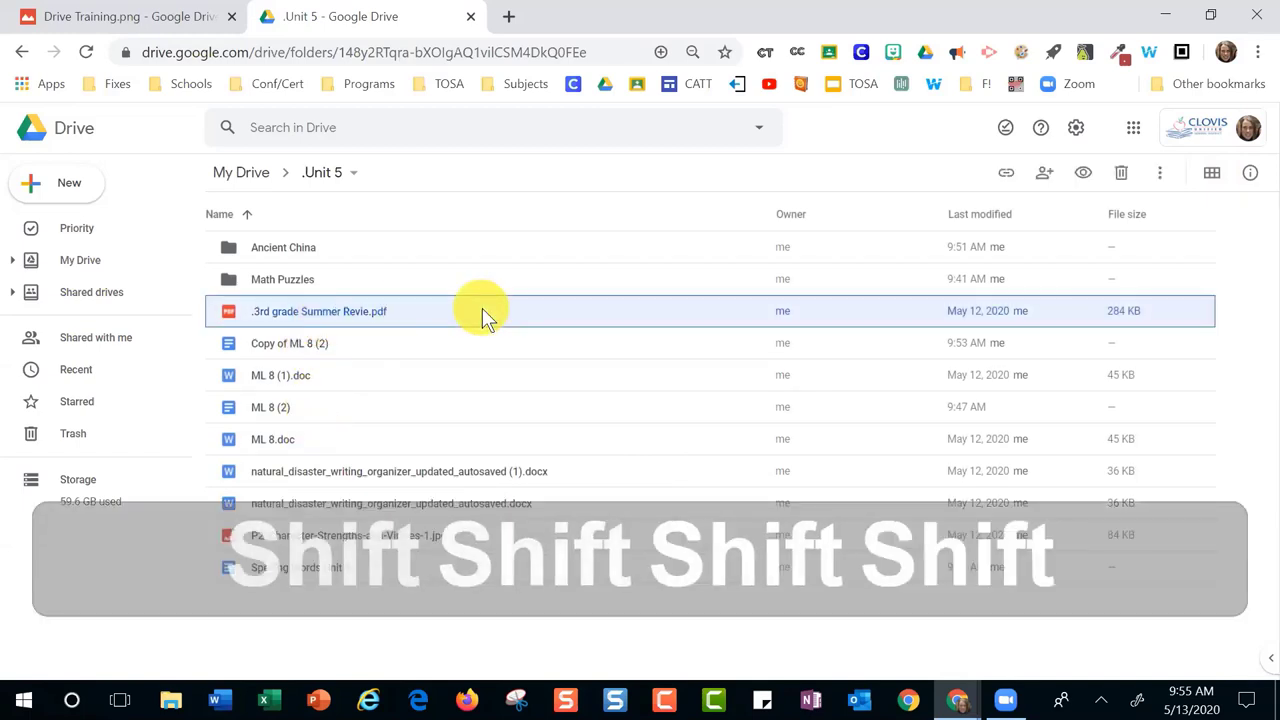
{"action": "key", "text": "shift+z"}
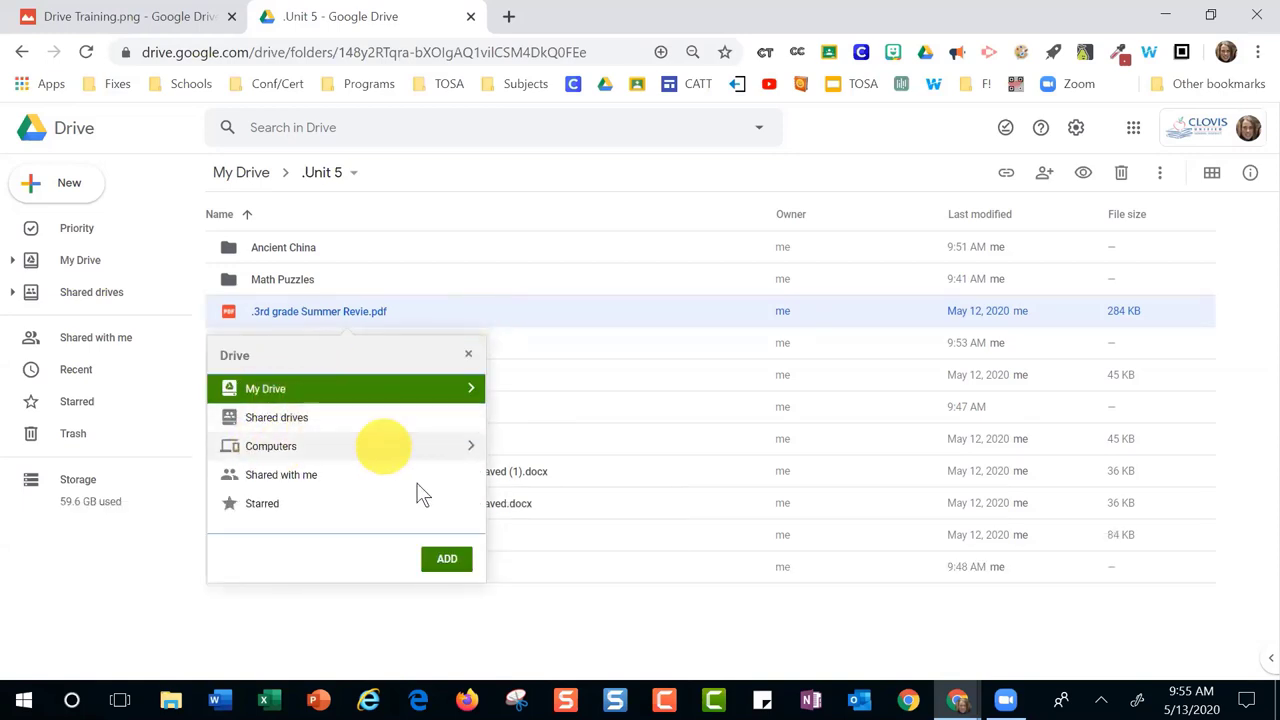
{"action": "left_click", "coordinate": [440, 563]}
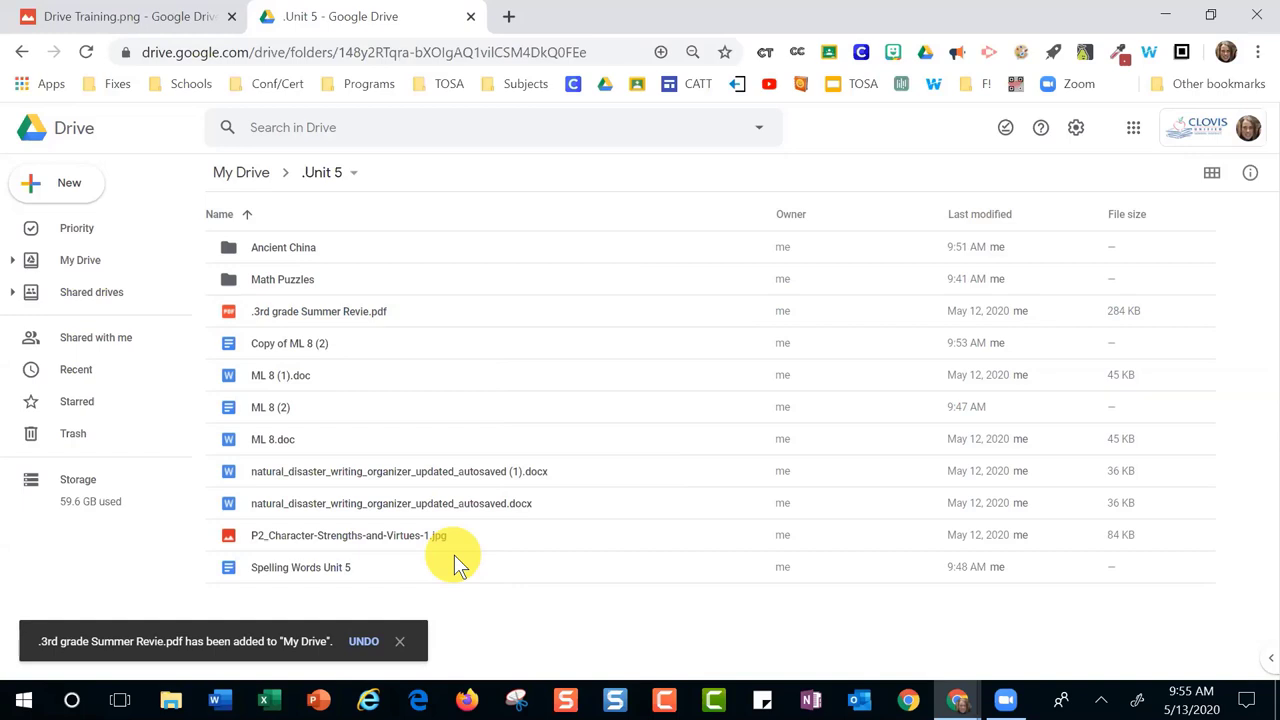
Add Spelling Words Unit 5, natural_disaster_writing_organizer_updated_autosaved.docx and .3rd grade Summer Revie.pdf together to the Math Puzzles folder in .Unit 5, keeping the originals in place
{"action": "left_click", "coordinate": [455, 556]}
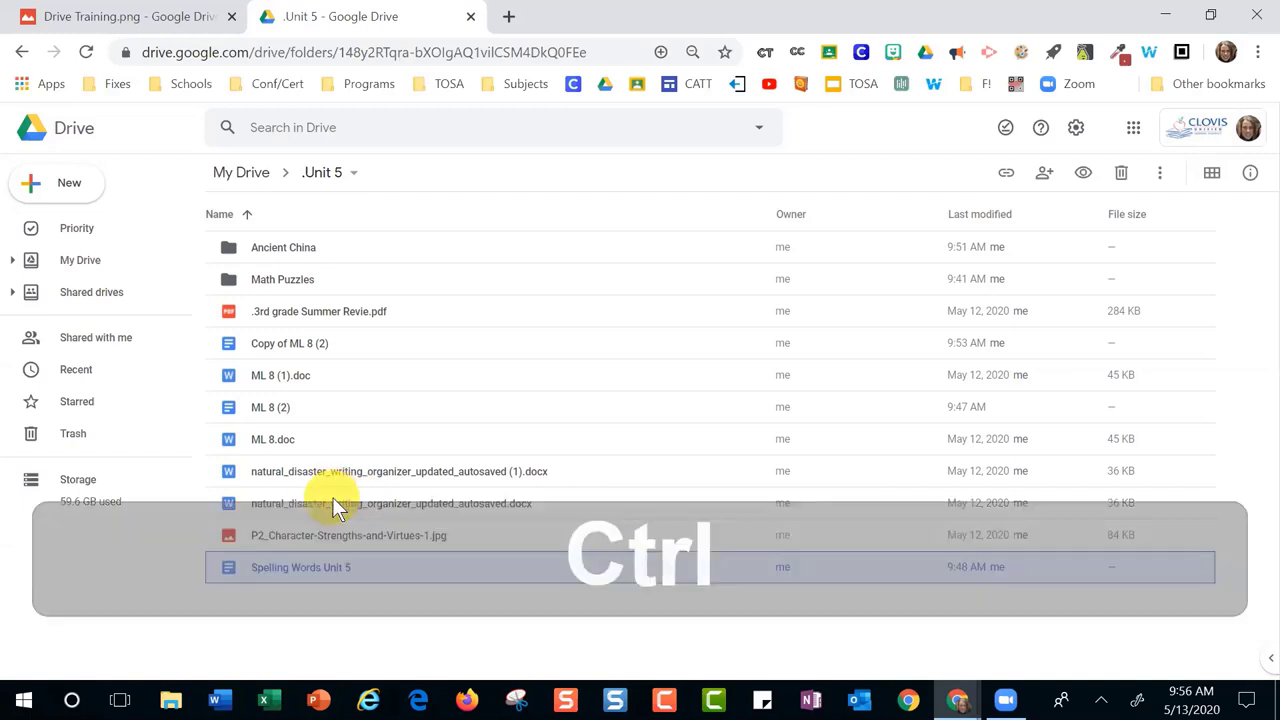
{"action": "left_click", "coordinate": [332, 500], "text": "ctrl"}
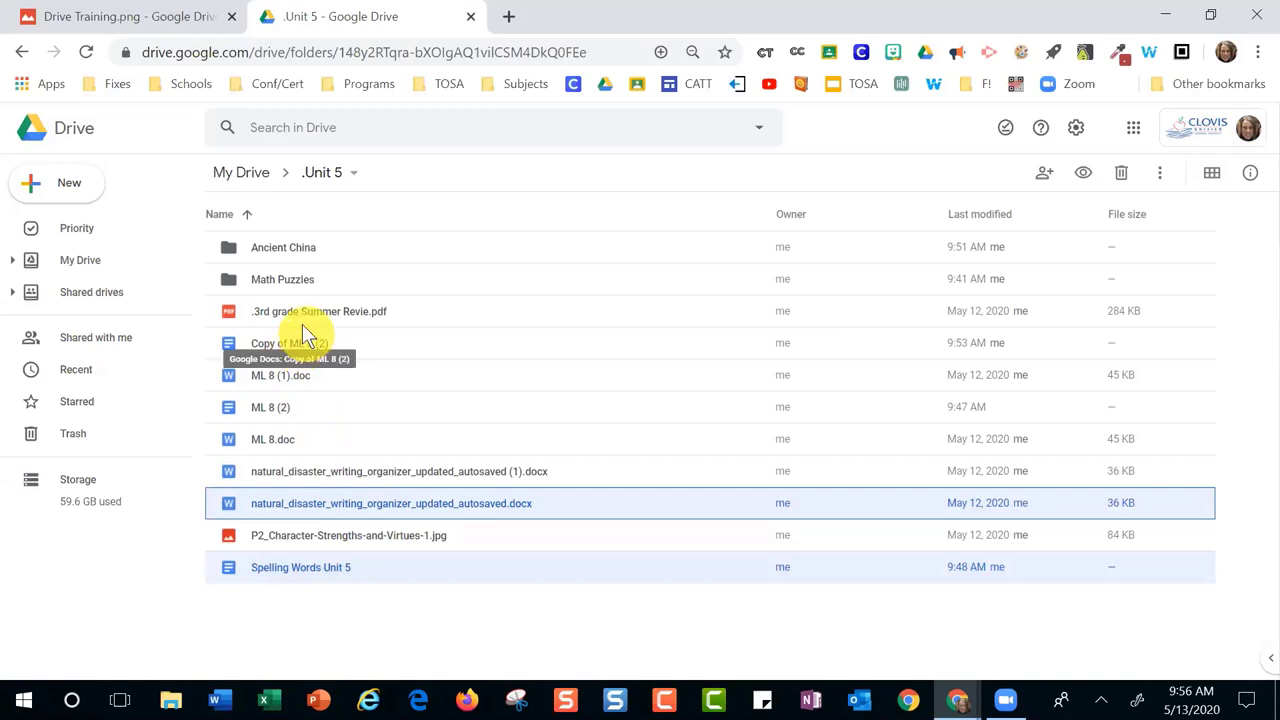
{"action": "left_click", "coordinate": [291, 307], "text": "ctrl"}
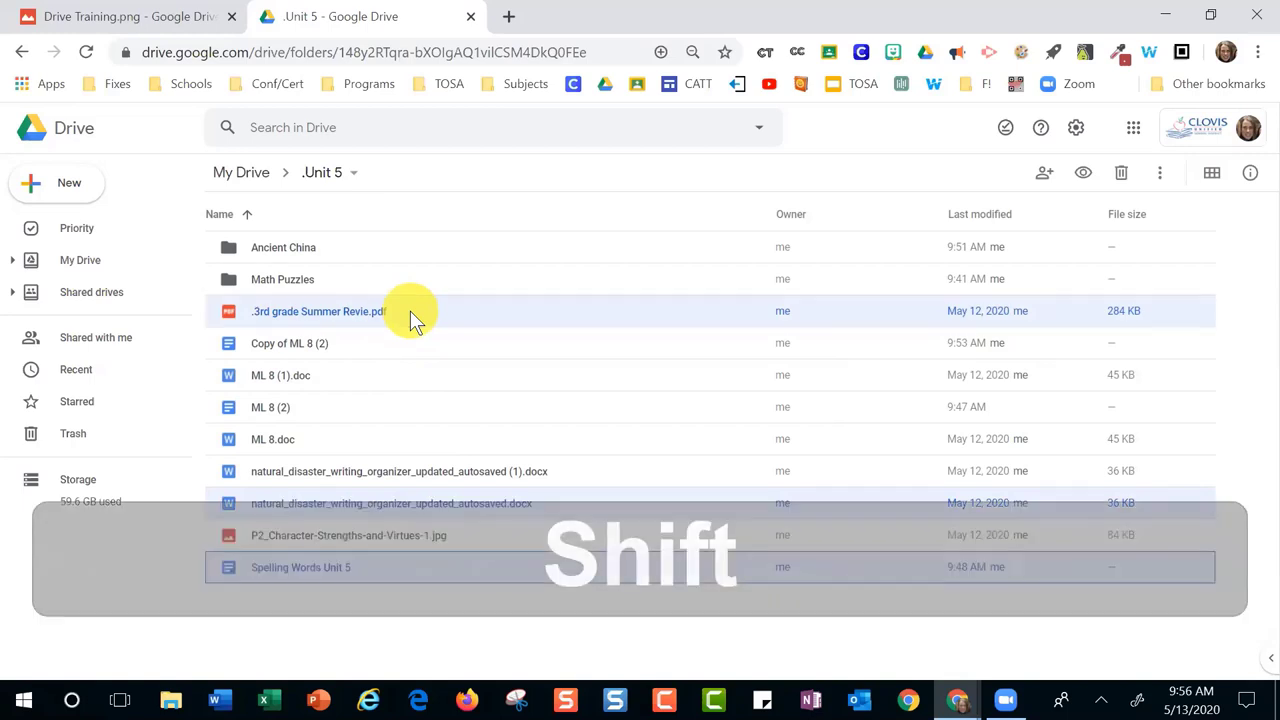
{"action": "key", "text": "shift+z"}
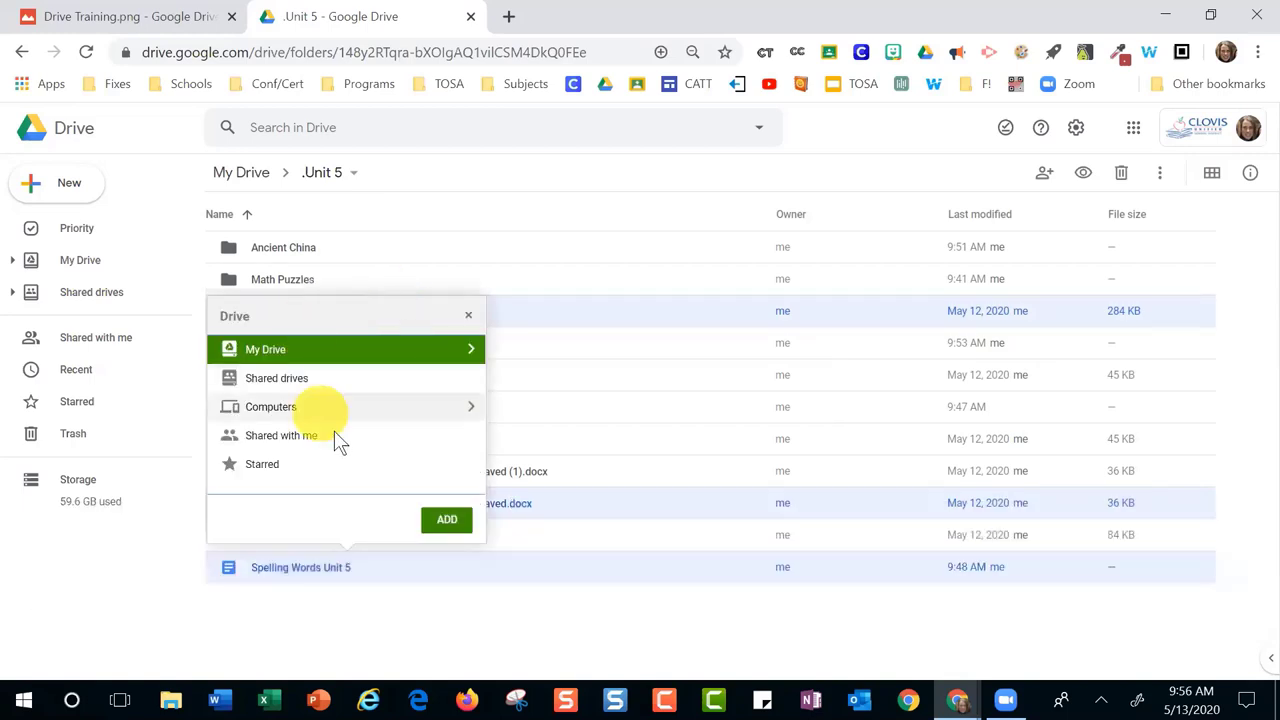
{"action": "left_click", "coordinate": [337, 352]}
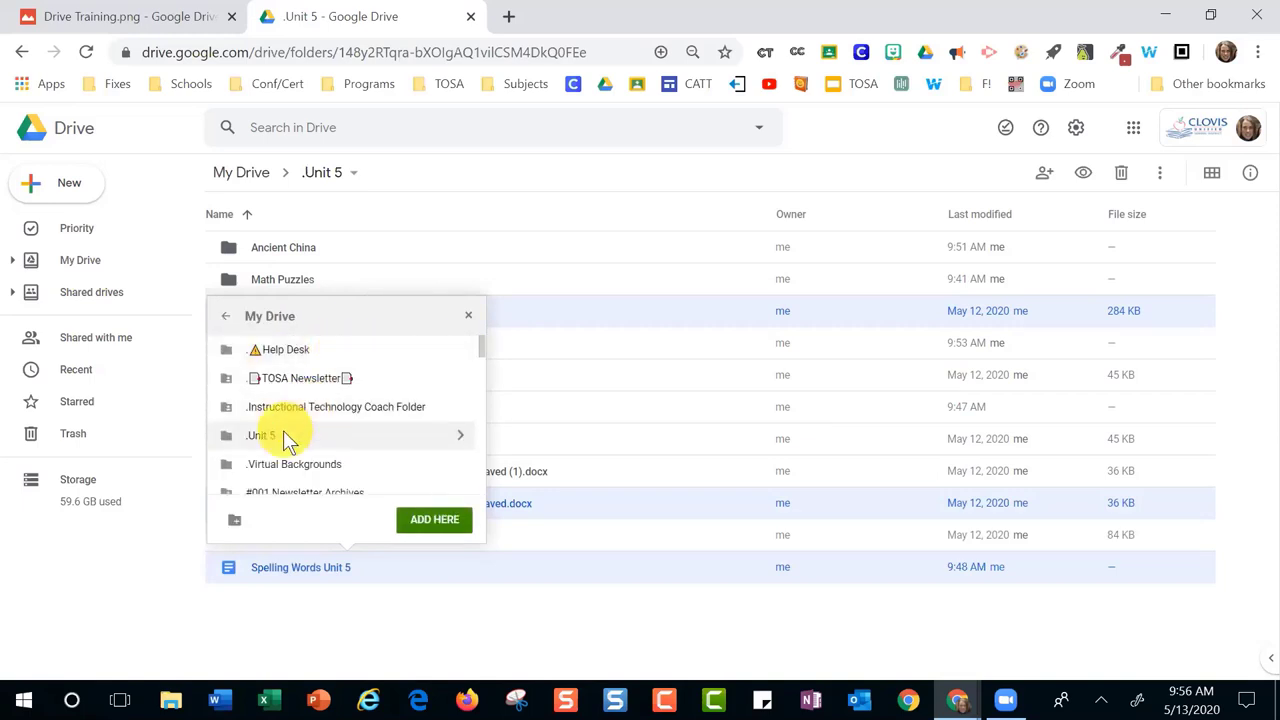
{"action": "double_click", "coordinate": [284, 434]}
{"action": "double_click", "coordinate": [310, 378]}
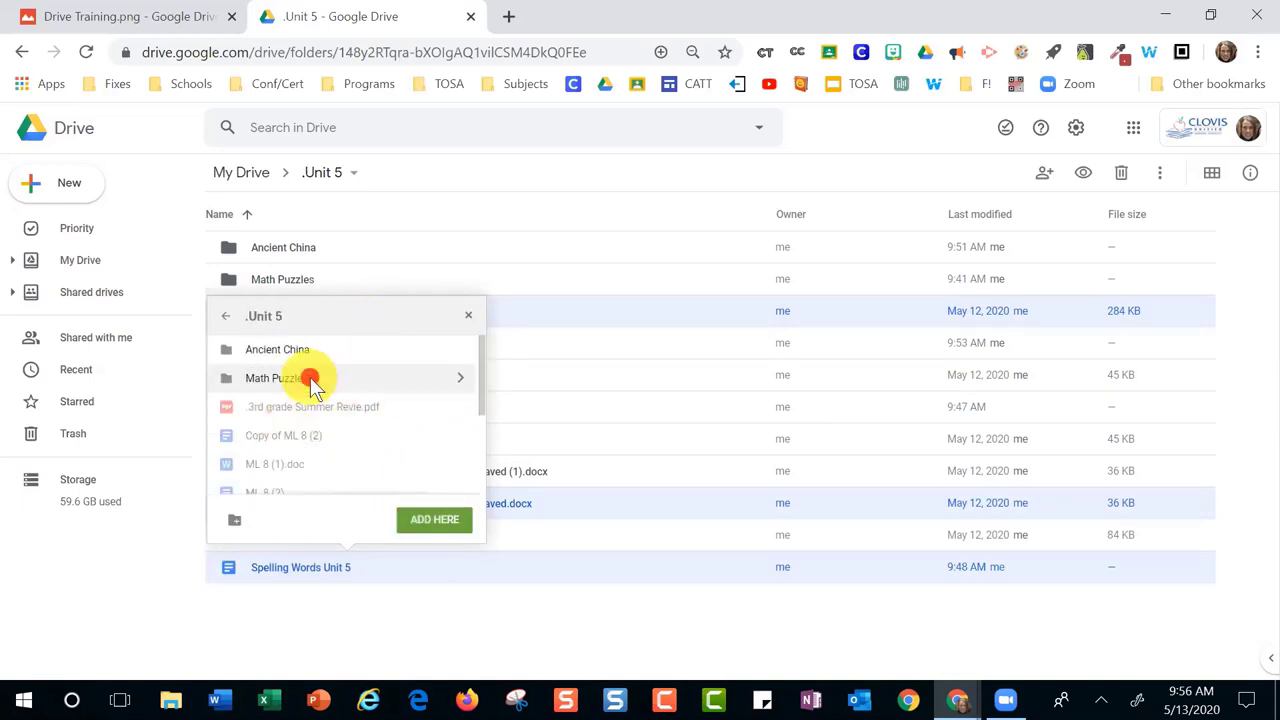
{"action": "left_click", "coordinate": [434, 526]}
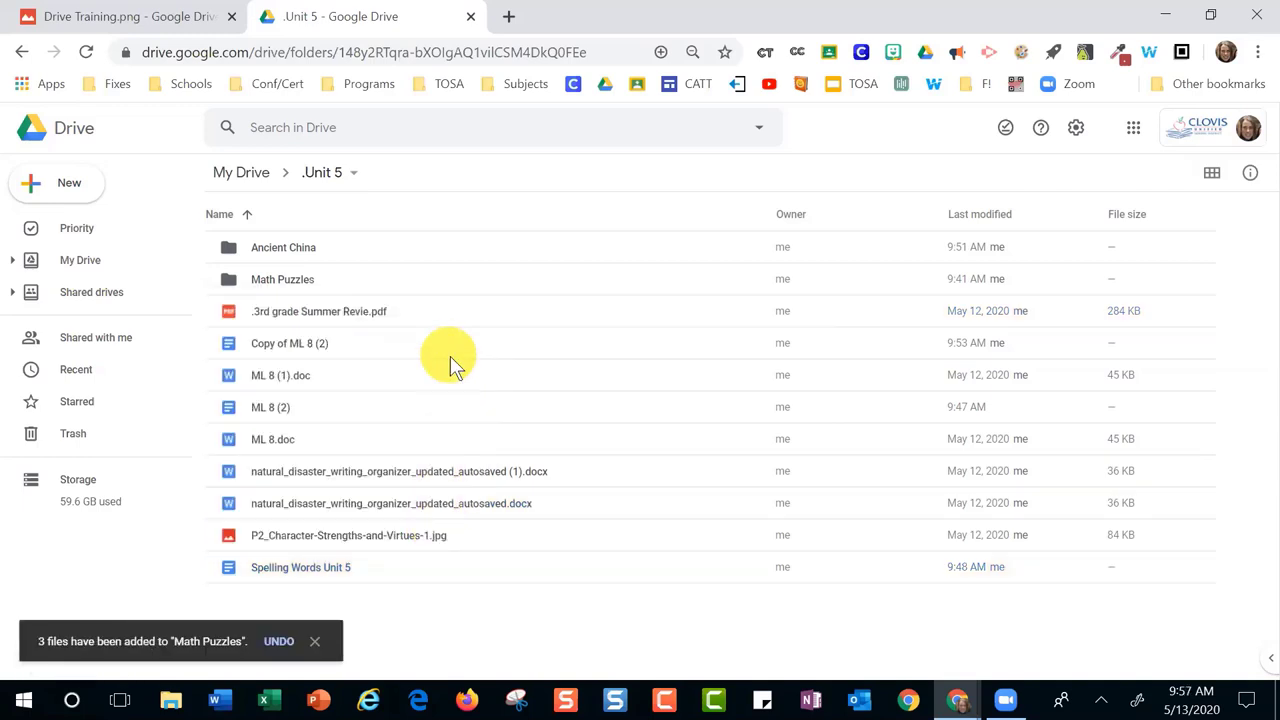
Look through the Math Puzzles folder for the three added files, and return to the .Unit 5 folder
{"action": "double_click", "coordinate": [275, 280]}
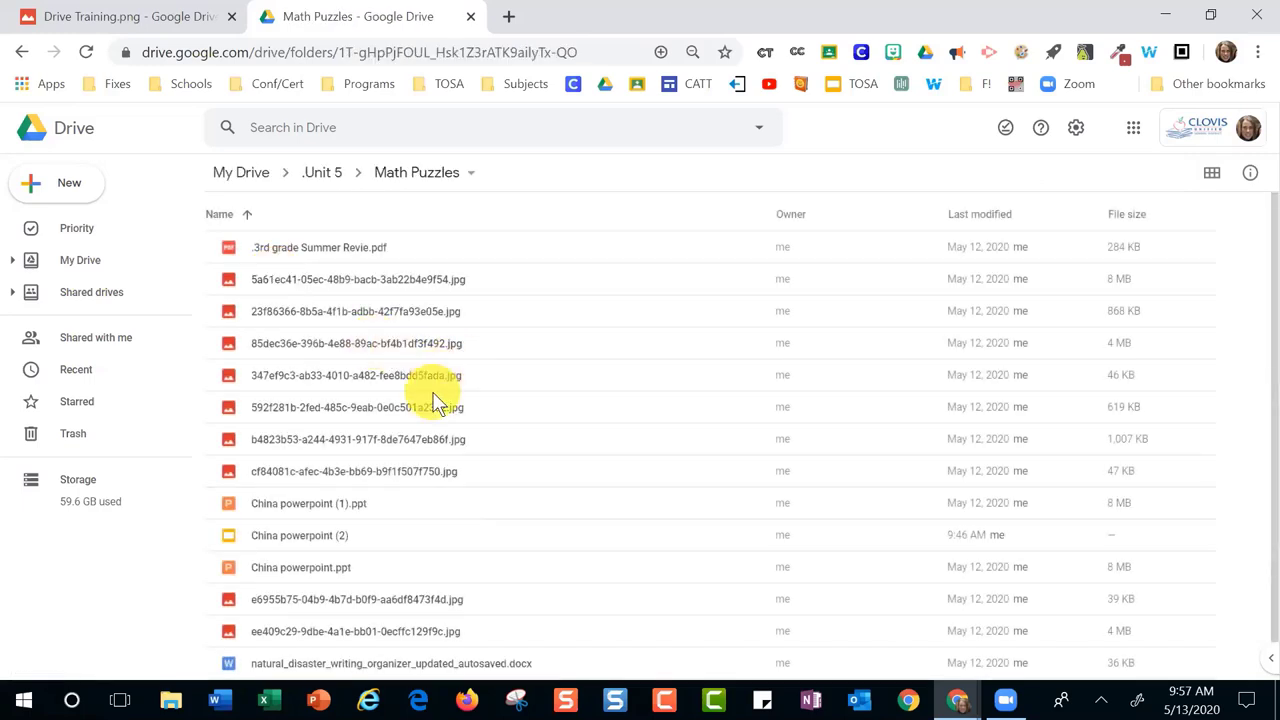
{"action": "scroll", "coordinate": [437, 402], "scroll_direction": "down", "scroll_amount": 1}
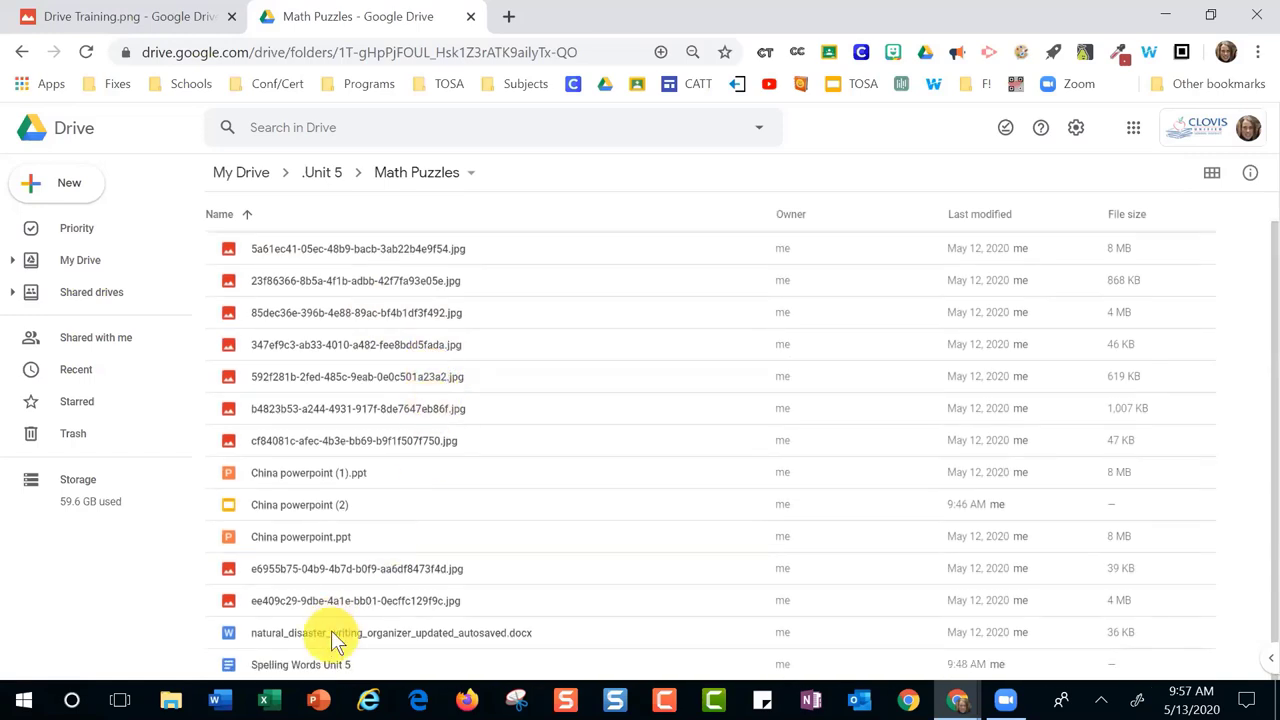
{"action": "scroll", "coordinate": [339, 375], "scroll_direction": "up", "scroll_amount": 1}
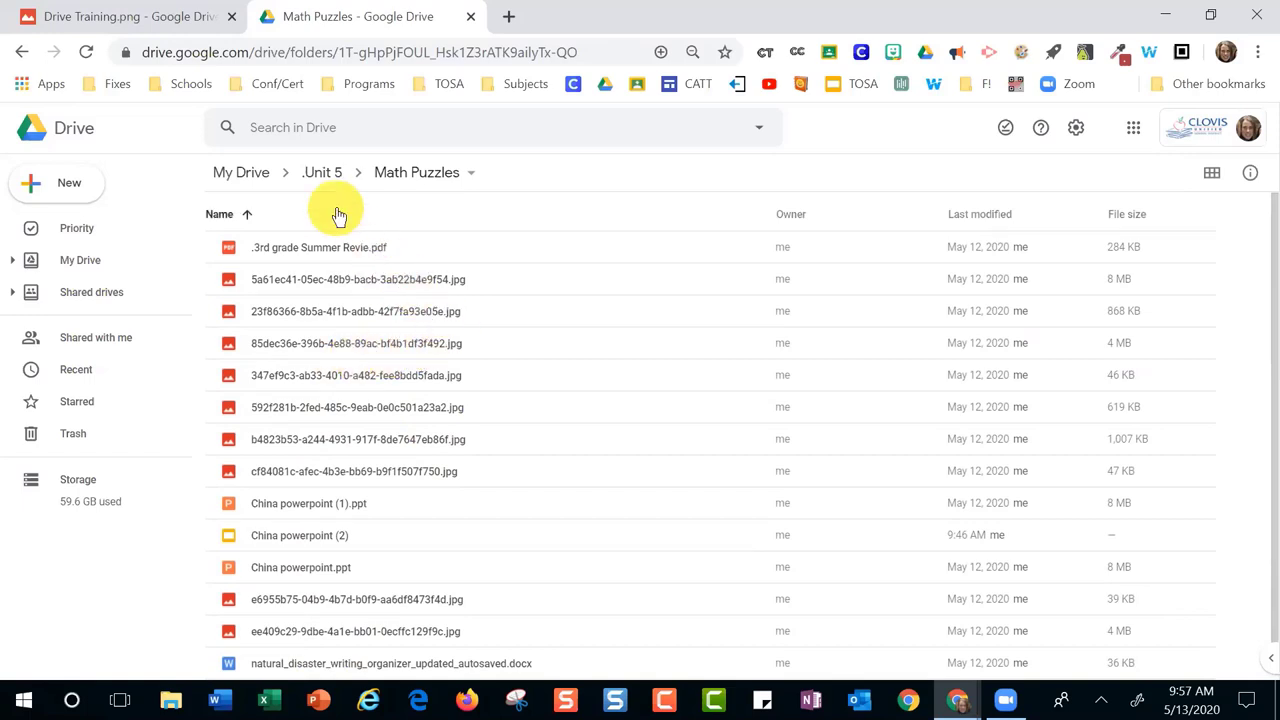
{"action": "left_click", "coordinate": [324, 176]}
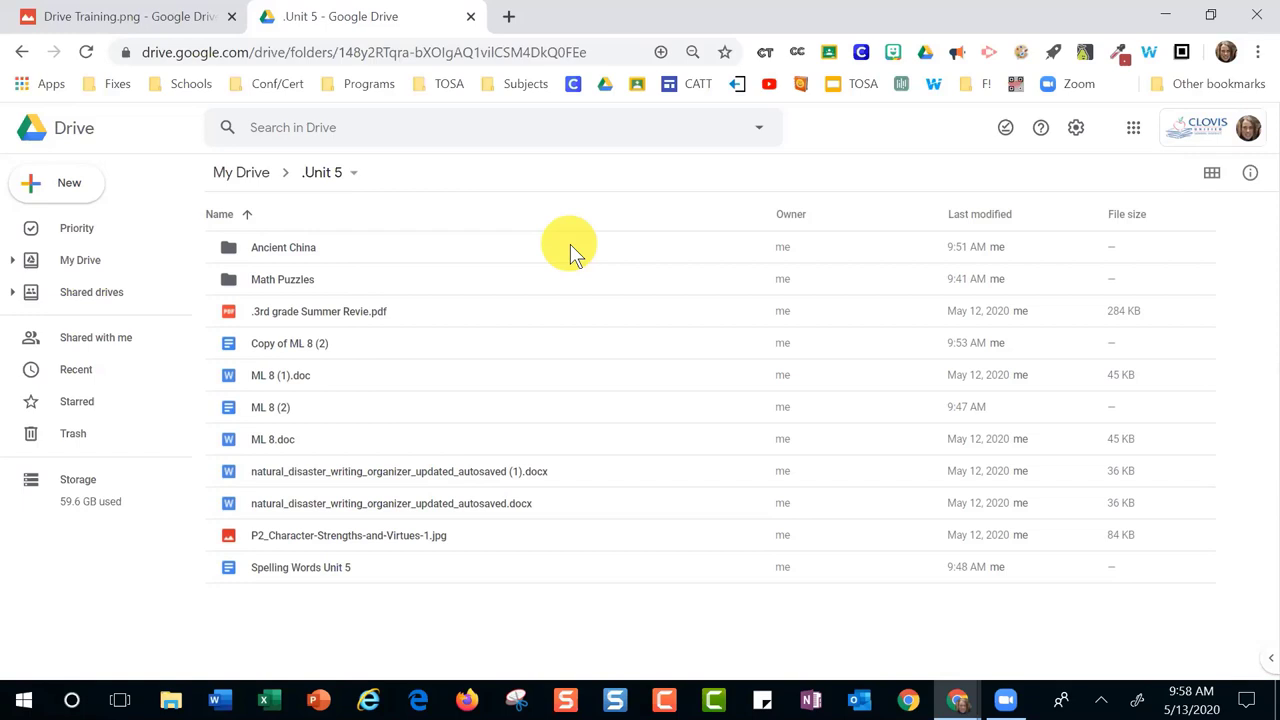
Rename the ML 8 (1).doc file in the .Unit 5 folder as 001 Worksheet
{"action": "right_click", "coordinate": [281, 377]}
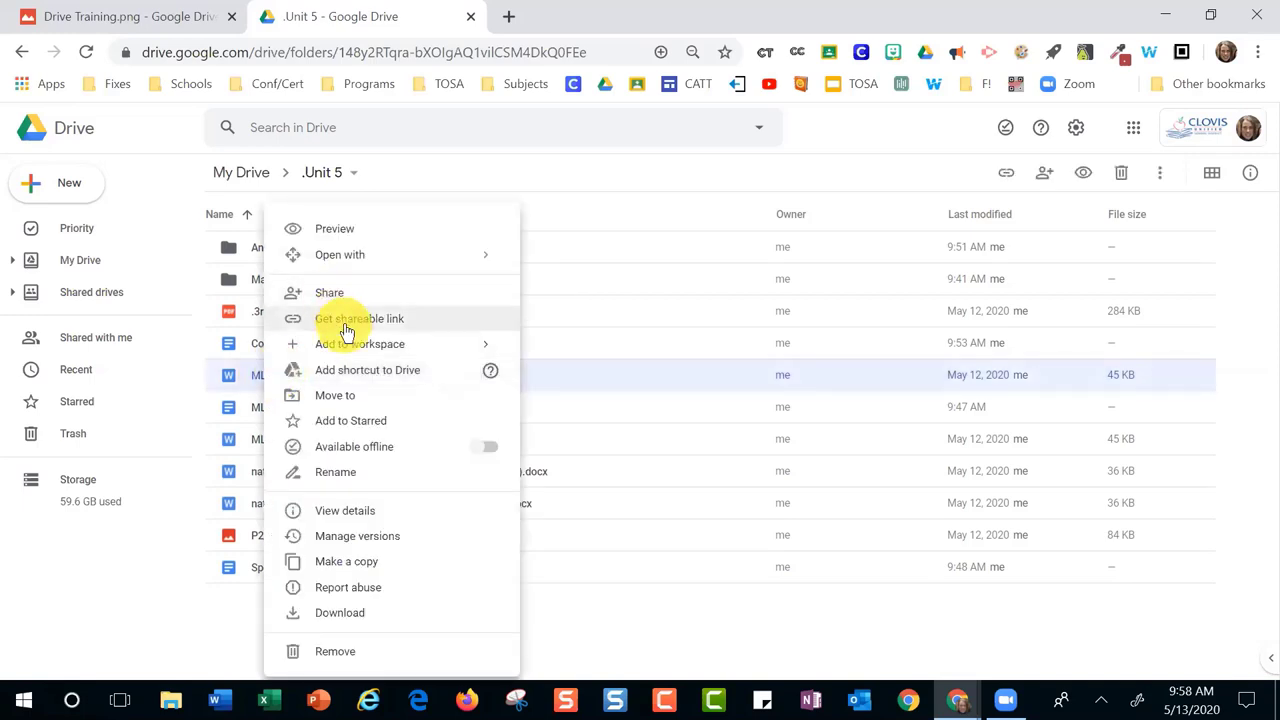
{"action": "left_click", "coordinate": [338, 473]}
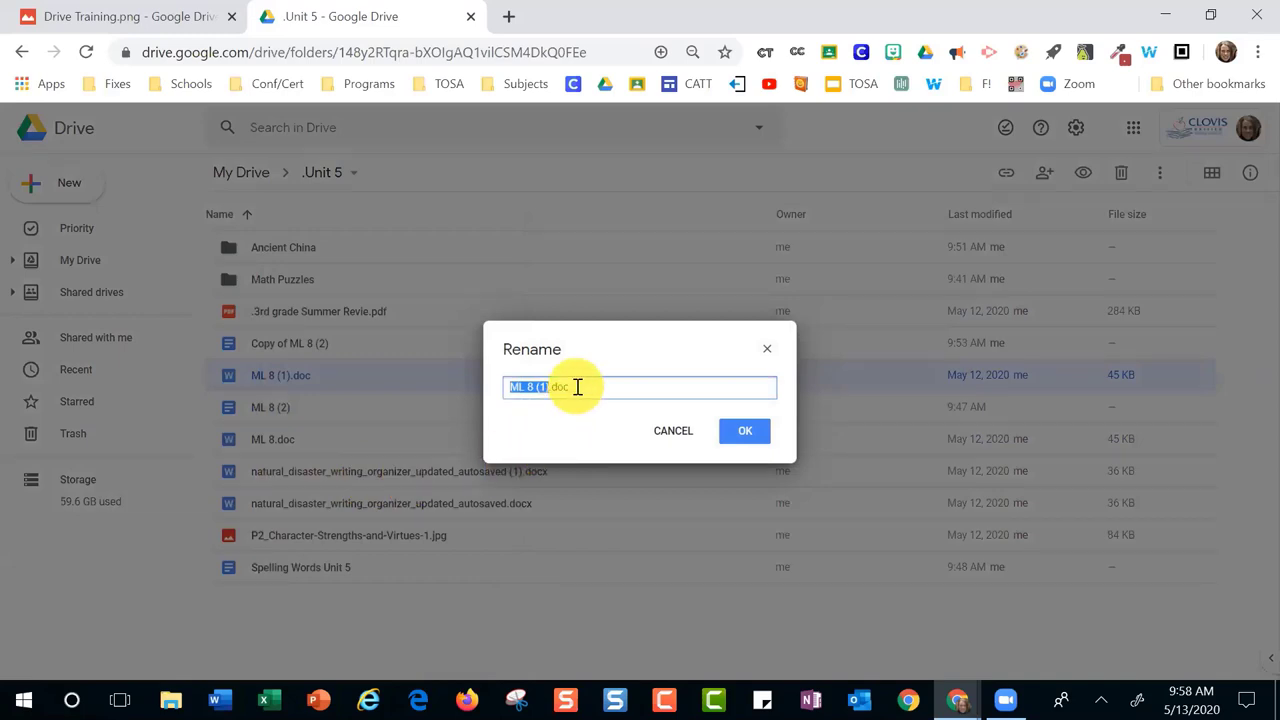
{"action": "left_click_drag", "start_coordinate": [574, 386], "coordinate": [456, 398]}
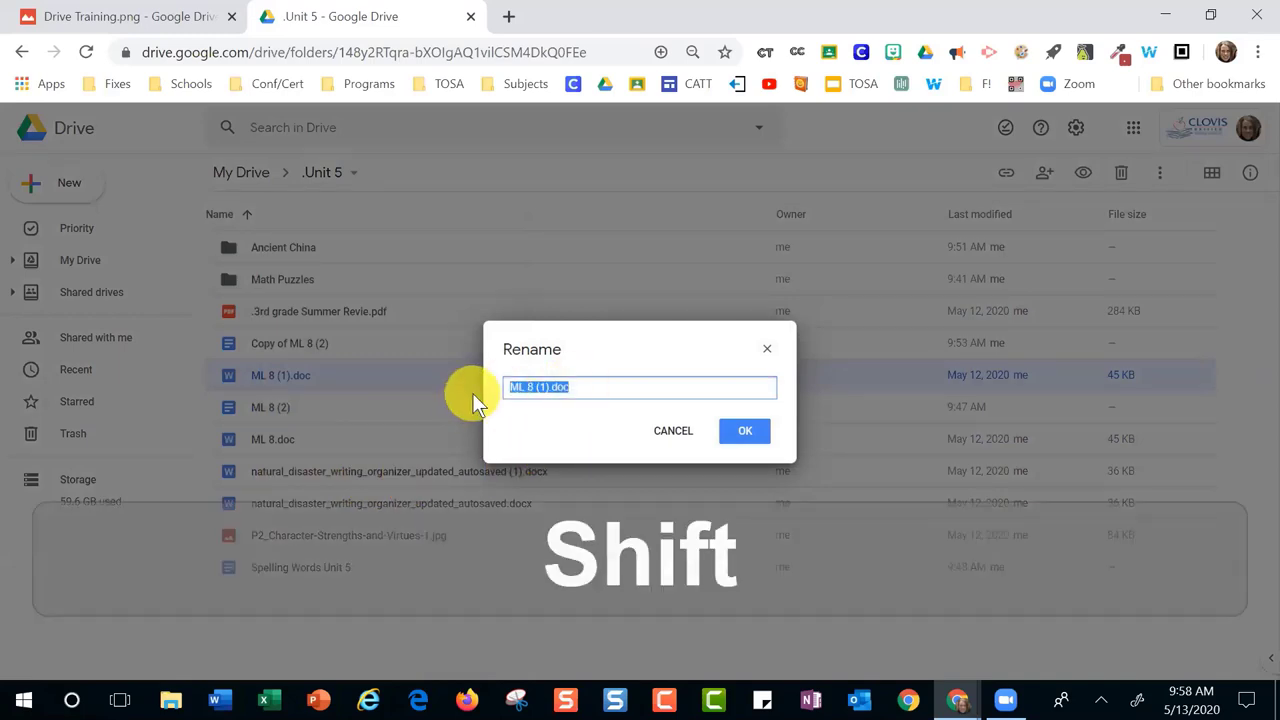
{"action": "type", "text": "001"}
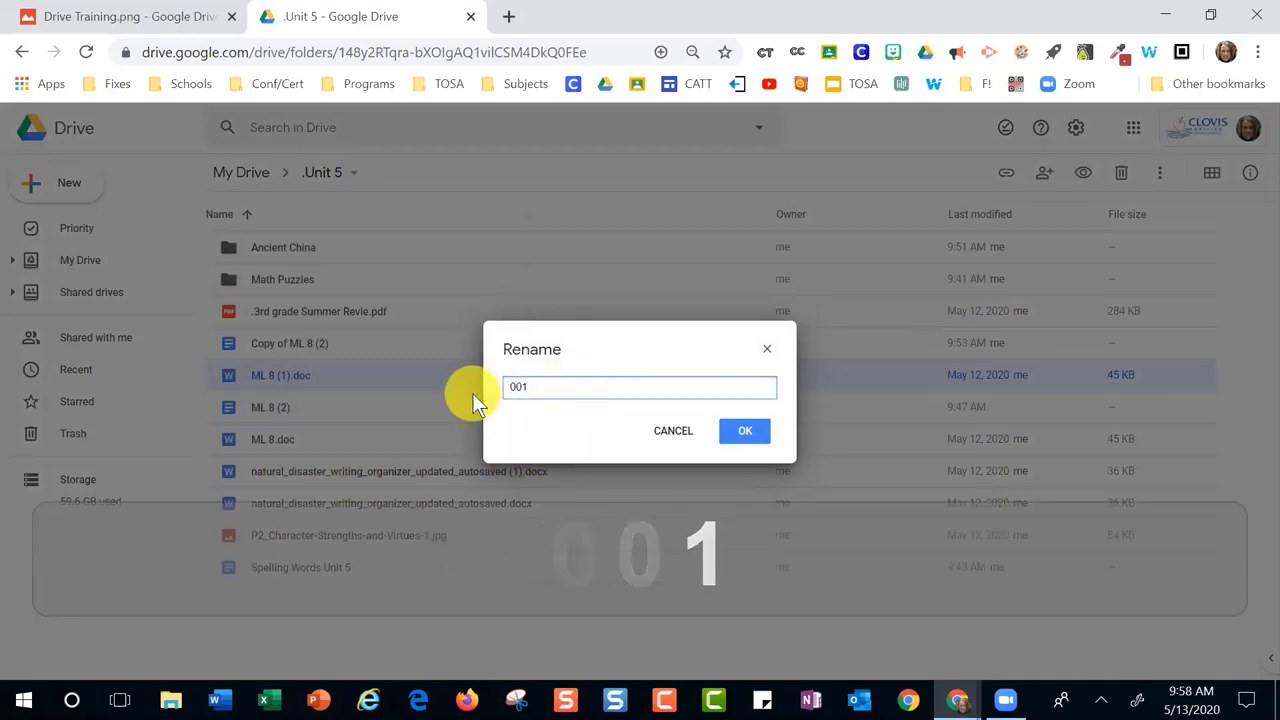
{"action": "type", "text": " Worksheet"}
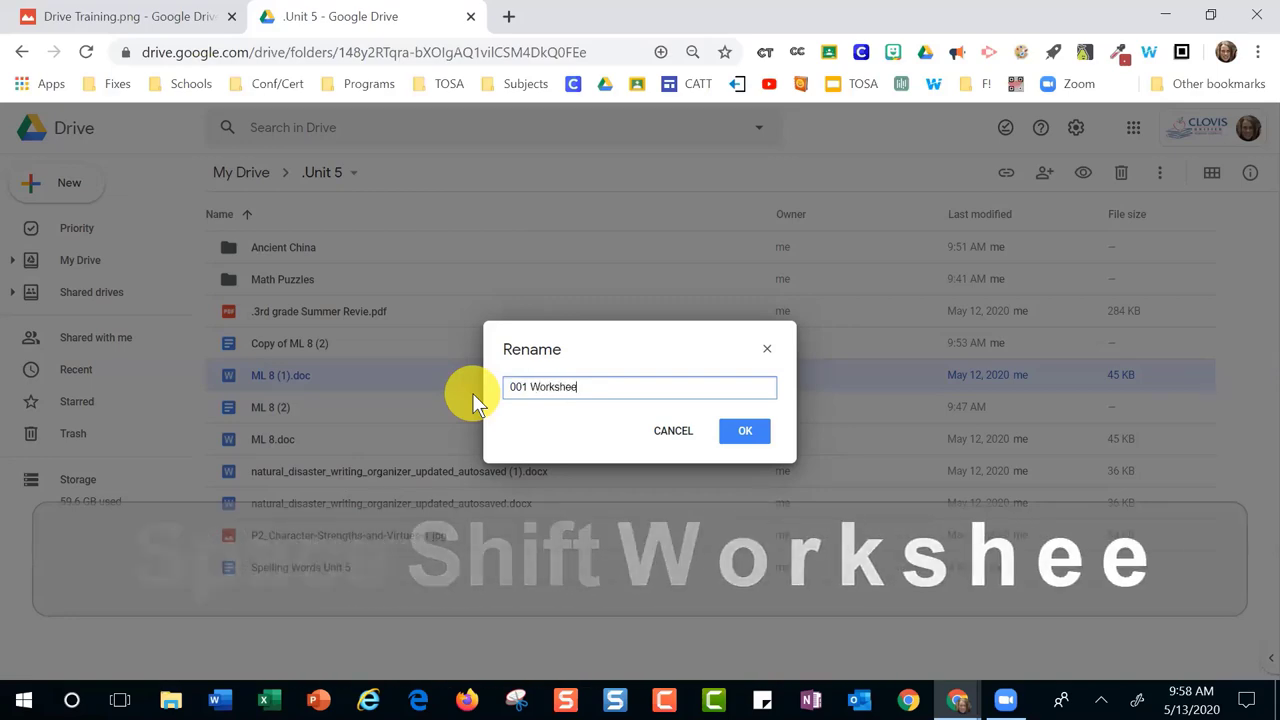
{"action": "left_click", "coordinate": [748, 434]}
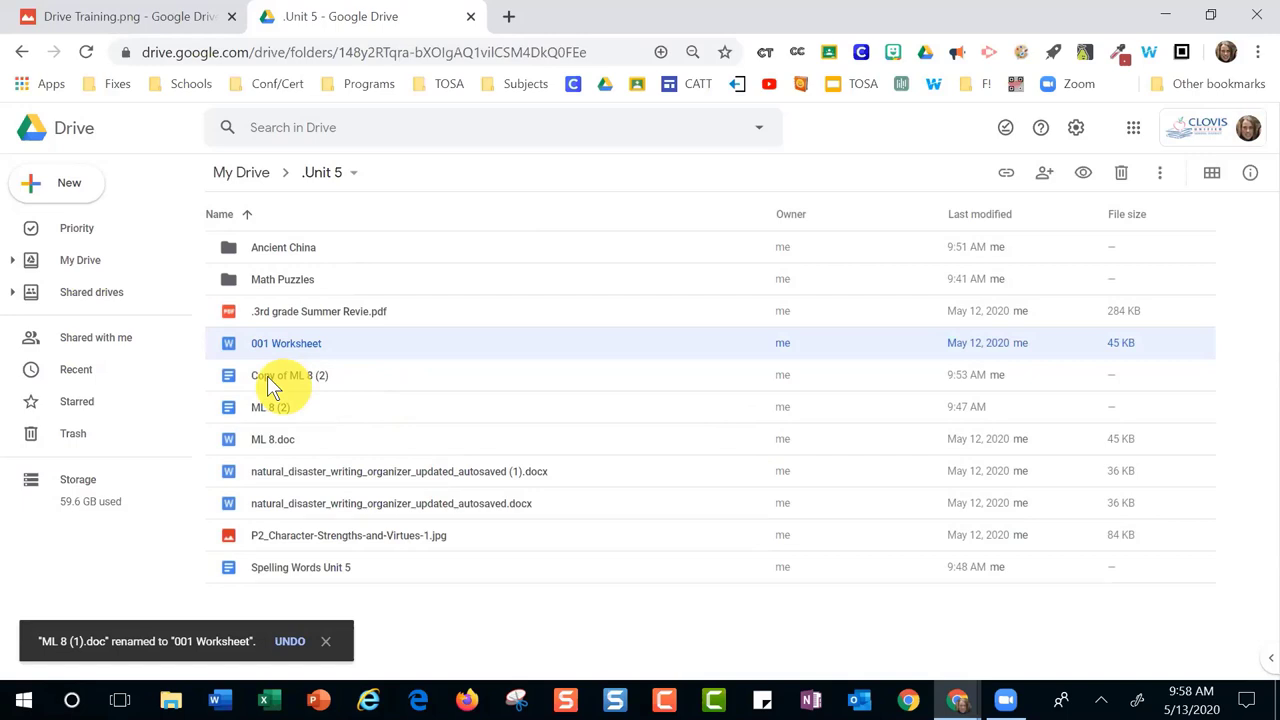
Rename the Copy of ML 8 (2) document as 002 Worksheet
{"action": "right_click", "coordinate": [267, 375]}
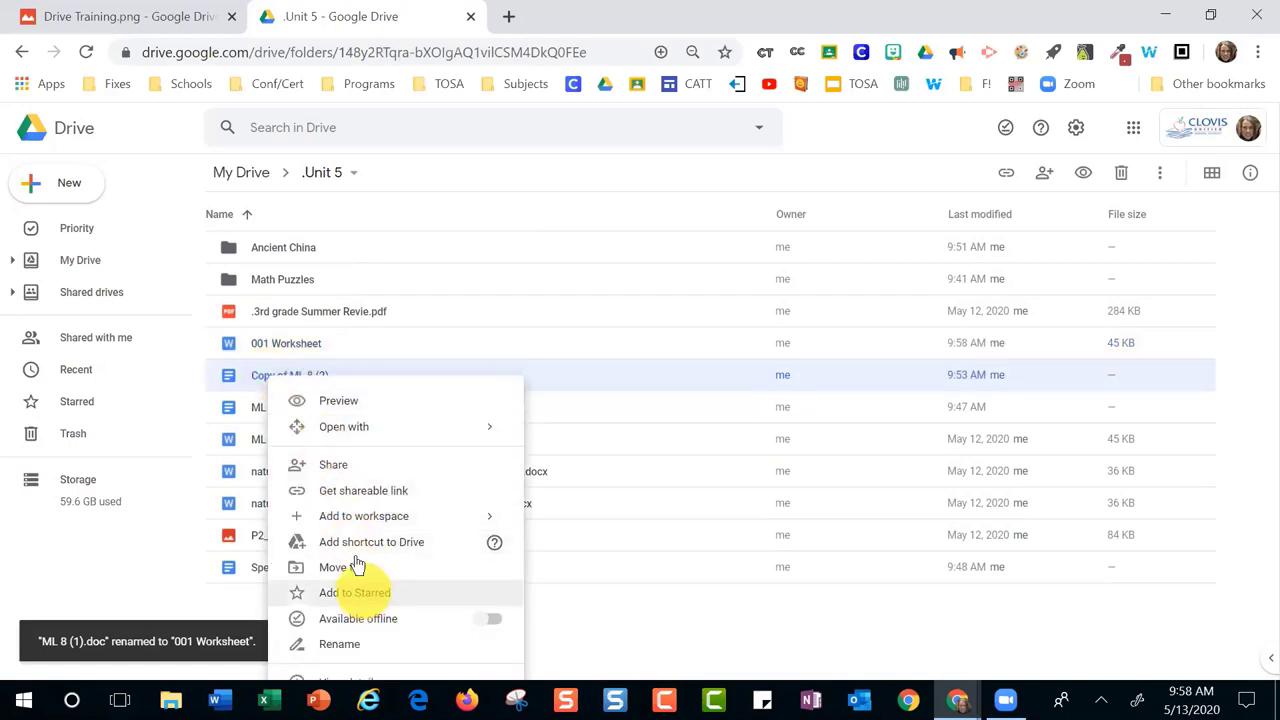
{"action": "left_click", "coordinate": [352, 643]}
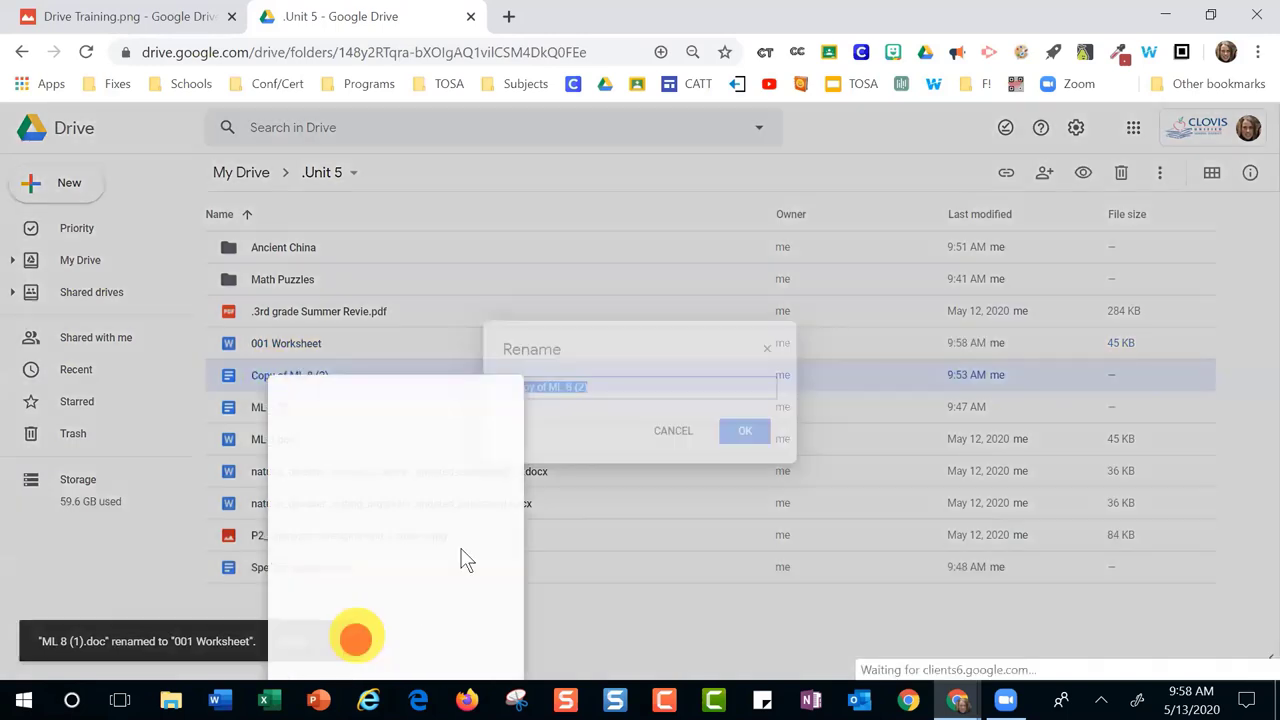
{"action": "type", "text": "002 "}
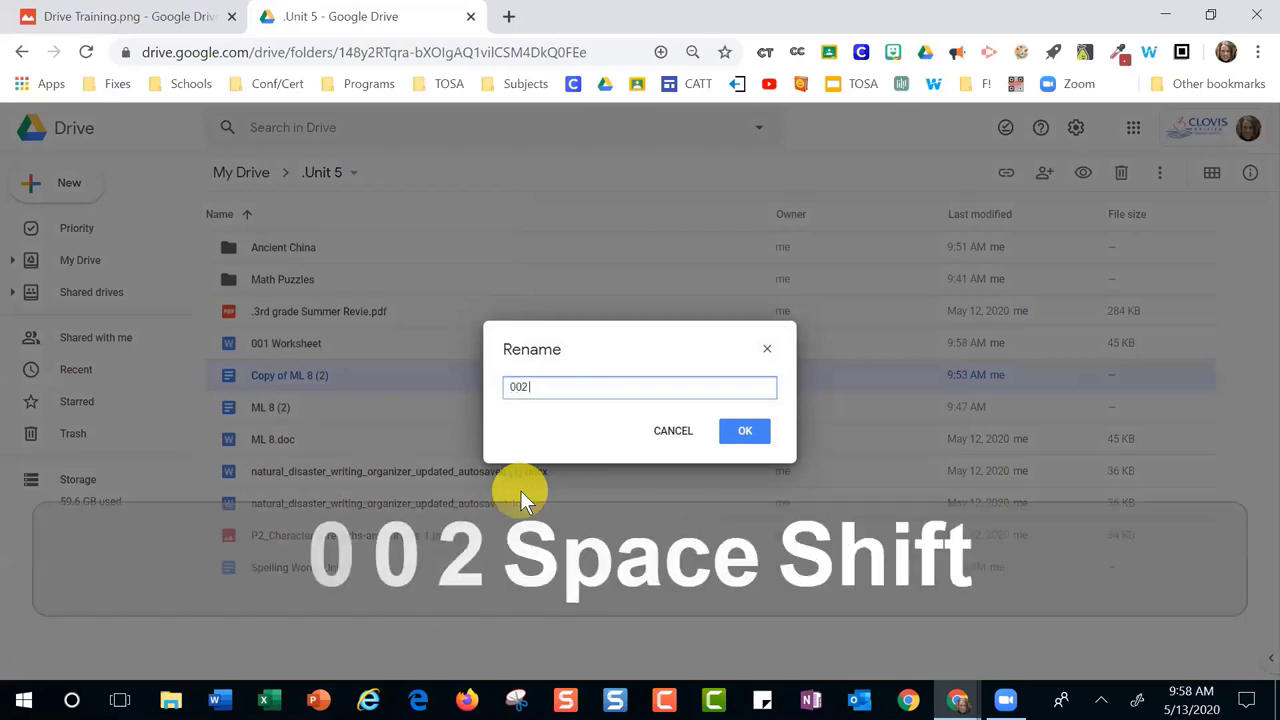
{"action": "type", "text": "Worksheet"}
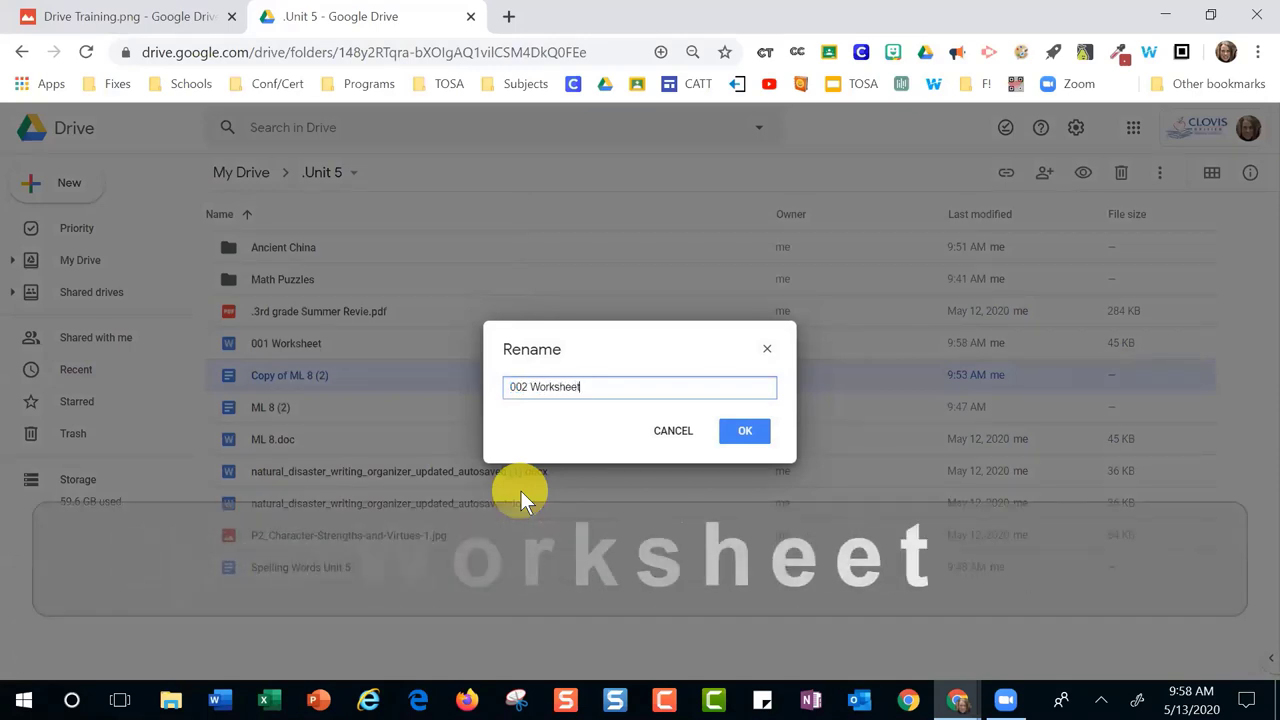
{"action": "left_click", "coordinate": [742, 429]}
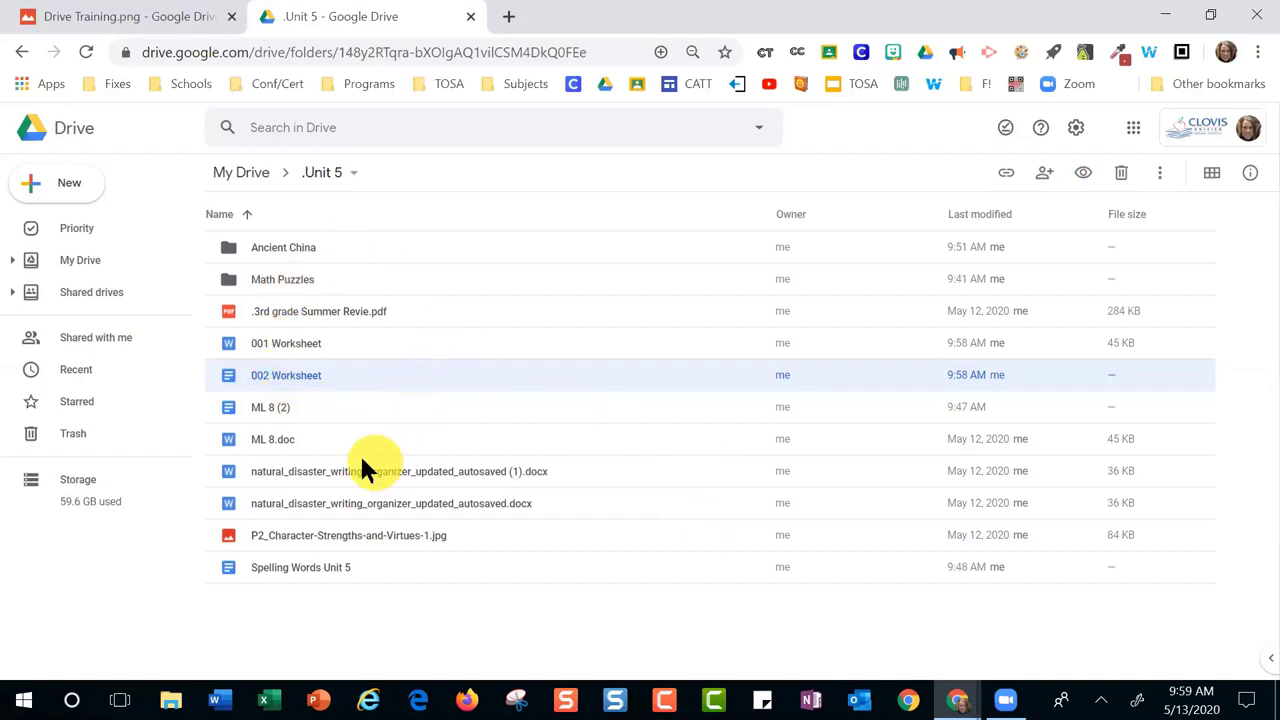
Rename the ML 8 (2) document as Unit 1.2
{"action": "left_click_drag", "start_coordinate": [258, 408], "coordinate": [282, 408]}
{"action": "right_click", "coordinate": [278, 410]}
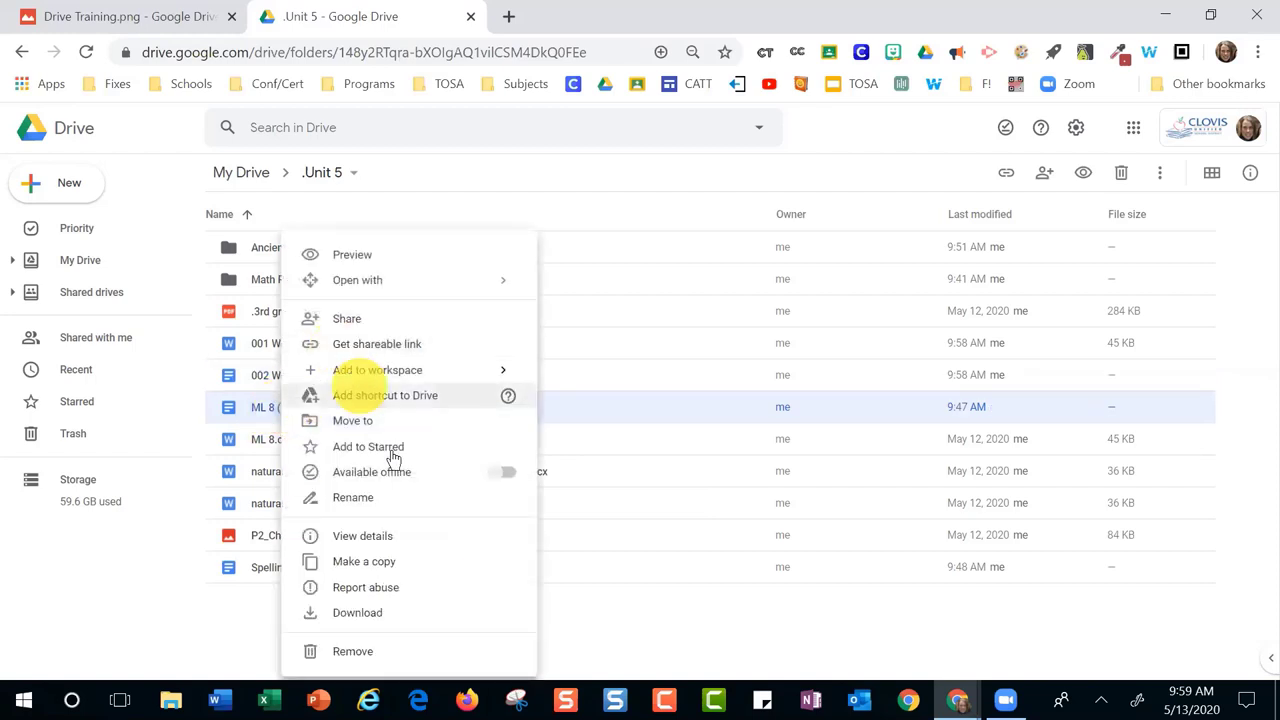
{"action": "left_click", "coordinate": [385, 499]}
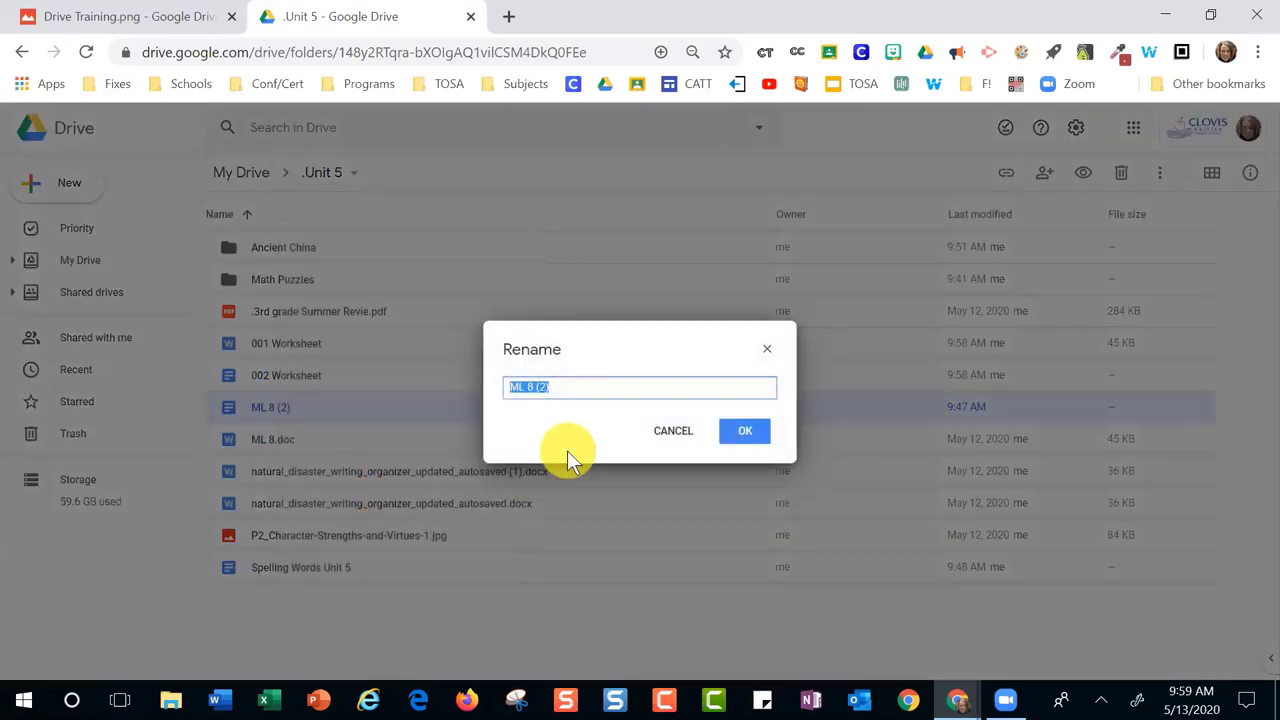
{"action": "type", "text": "Unit 1.2"}
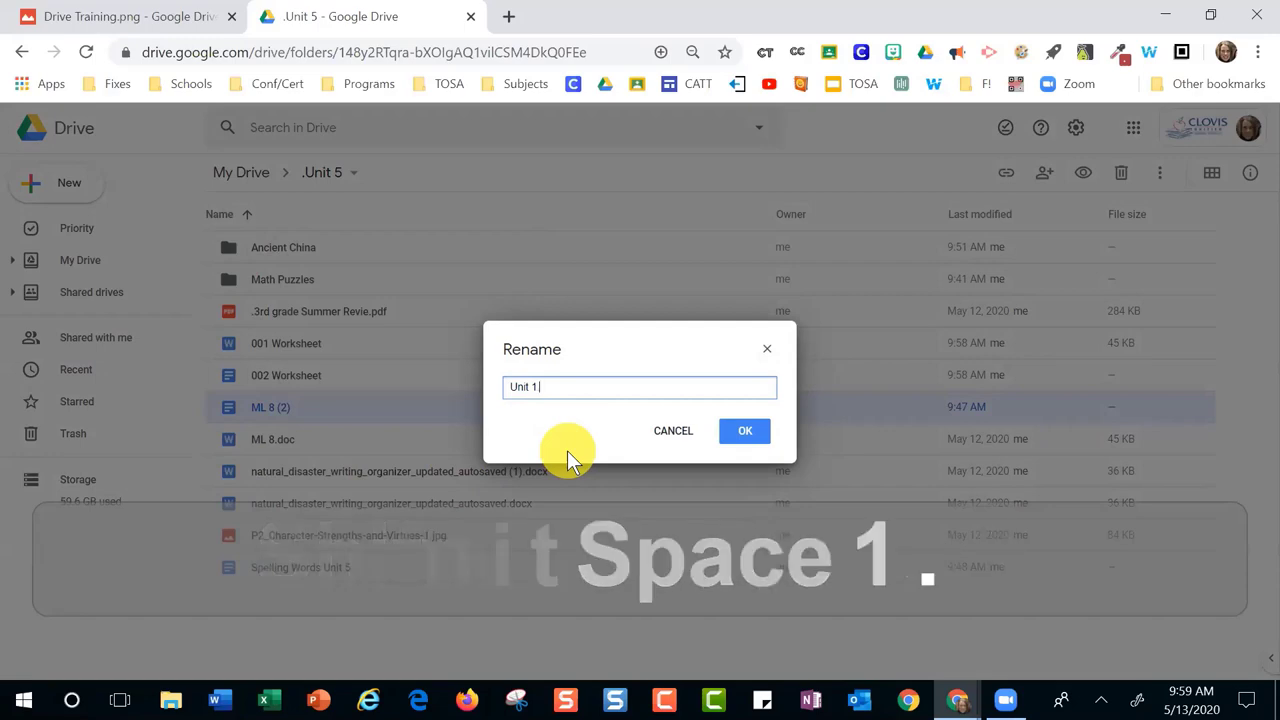
{"action": "left_click", "coordinate": [745, 430]}
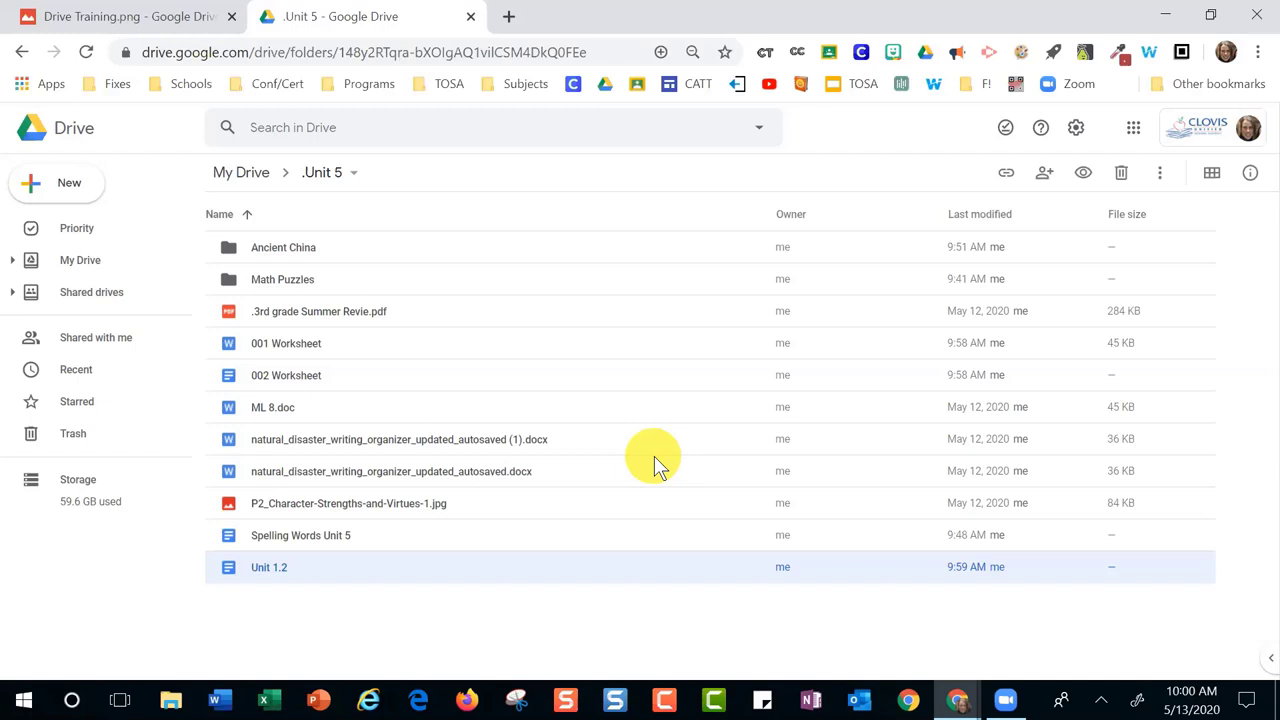
Show the details of the 001 Worksheet file, look through its activity history, and return to the details
{"action": "left_click", "coordinate": [654, 460]}
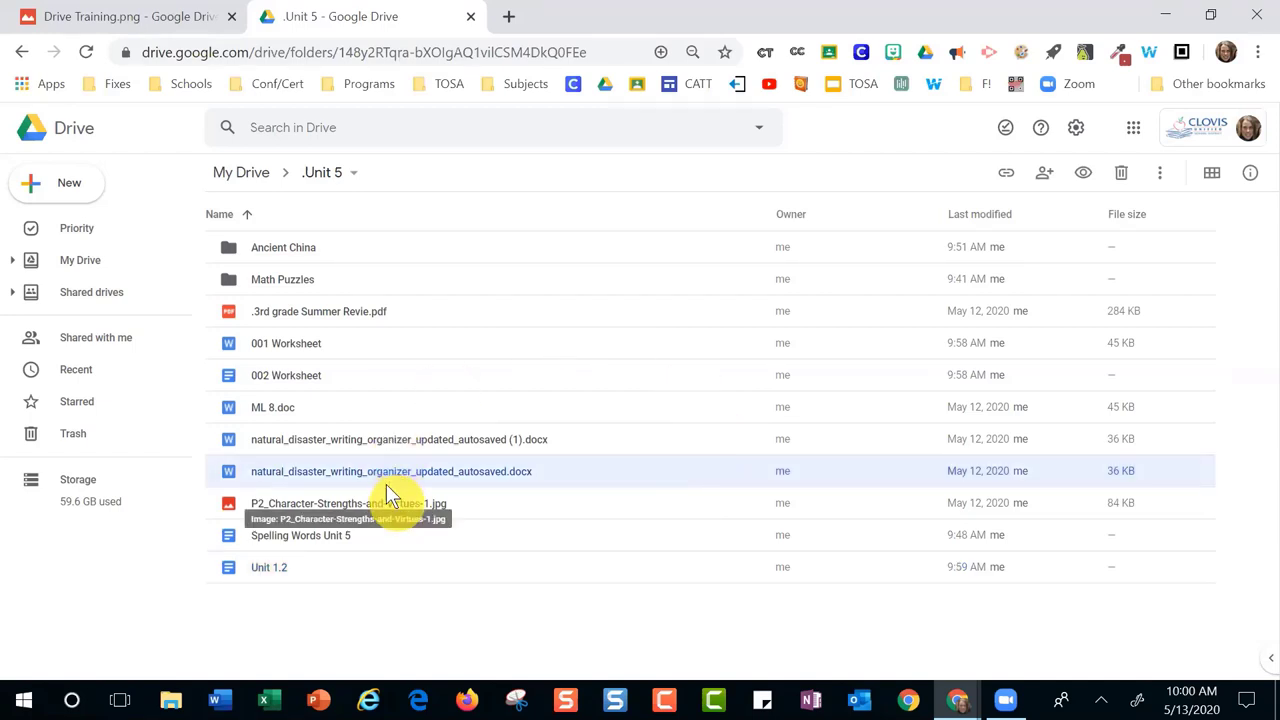
{"action": "left_click", "coordinate": [284, 346]}
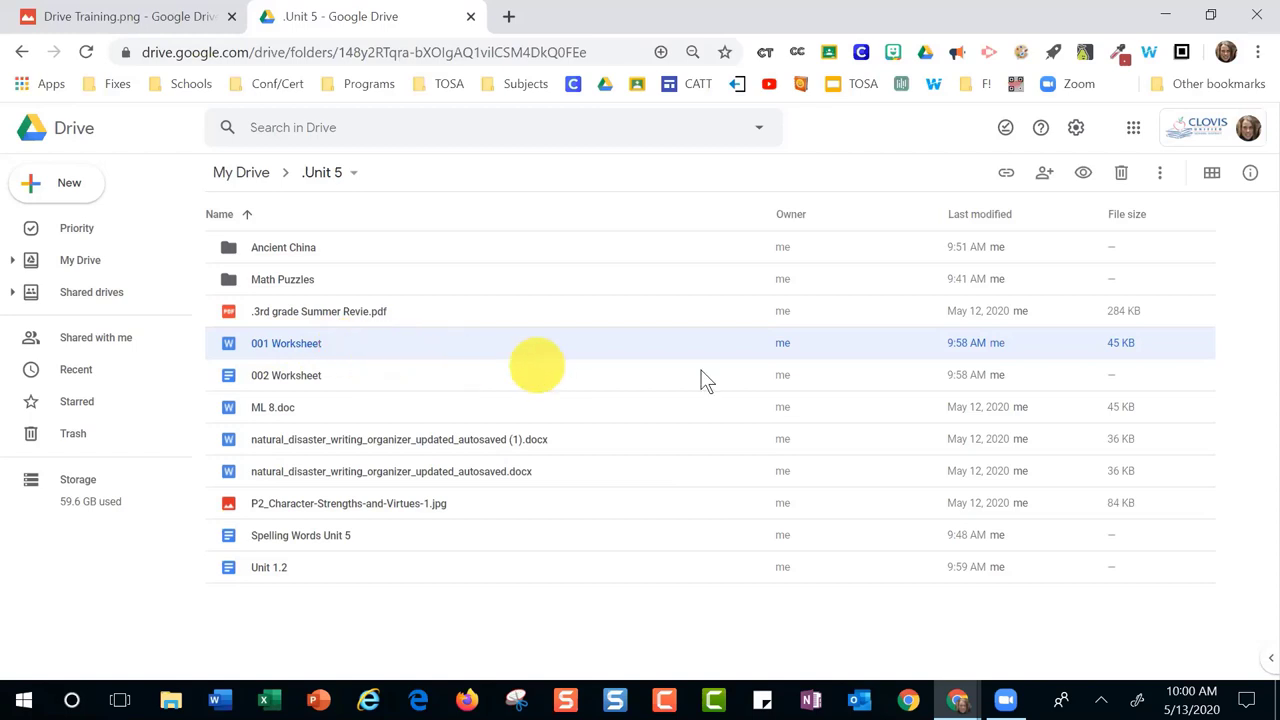
{"action": "left_click", "coordinate": [1249, 176]}
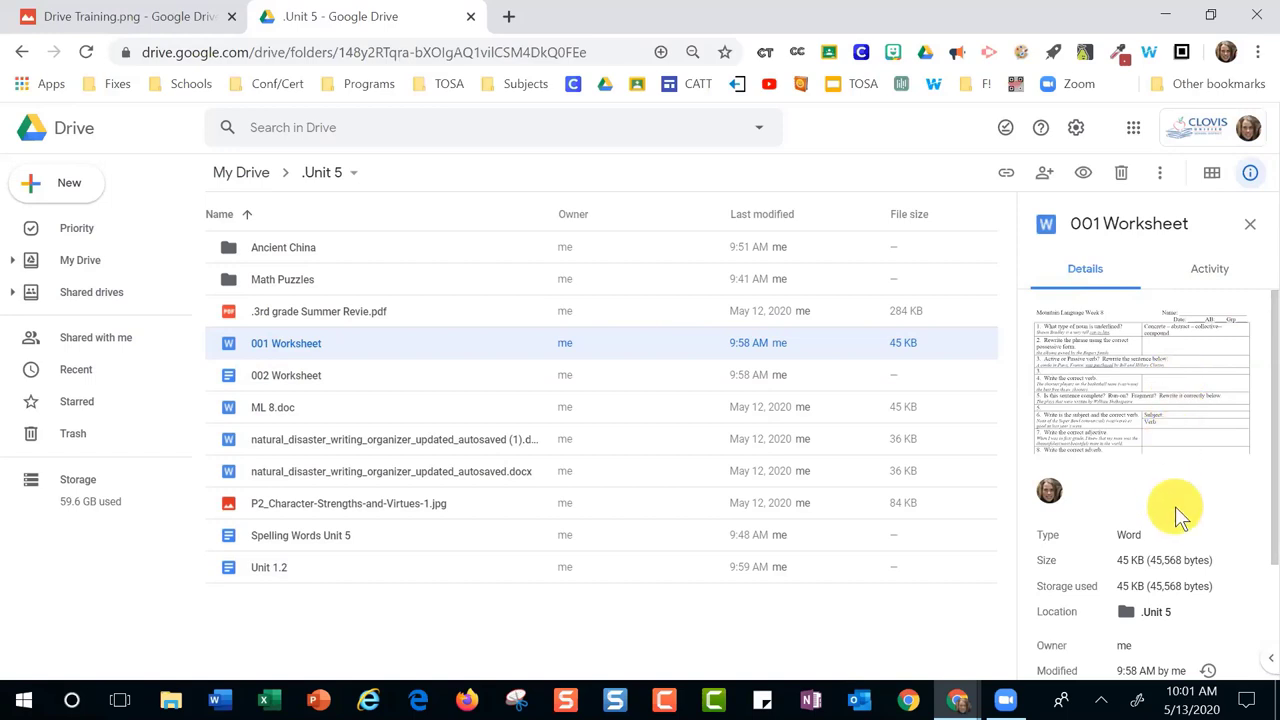
{"action": "scroll", "coordinate": [1177, 510], "scroll_direction": "down", "scroll_amount": 1}
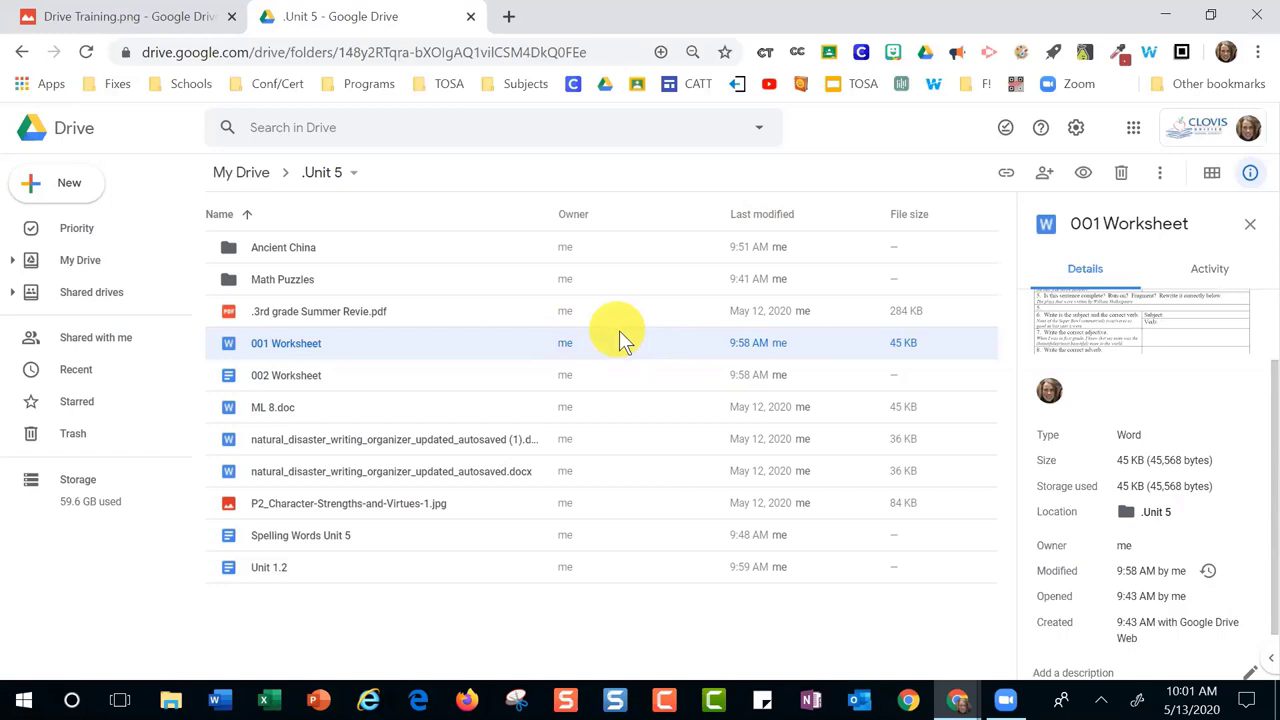
{"action": "left_click", "coordinate": [1213, 283]}
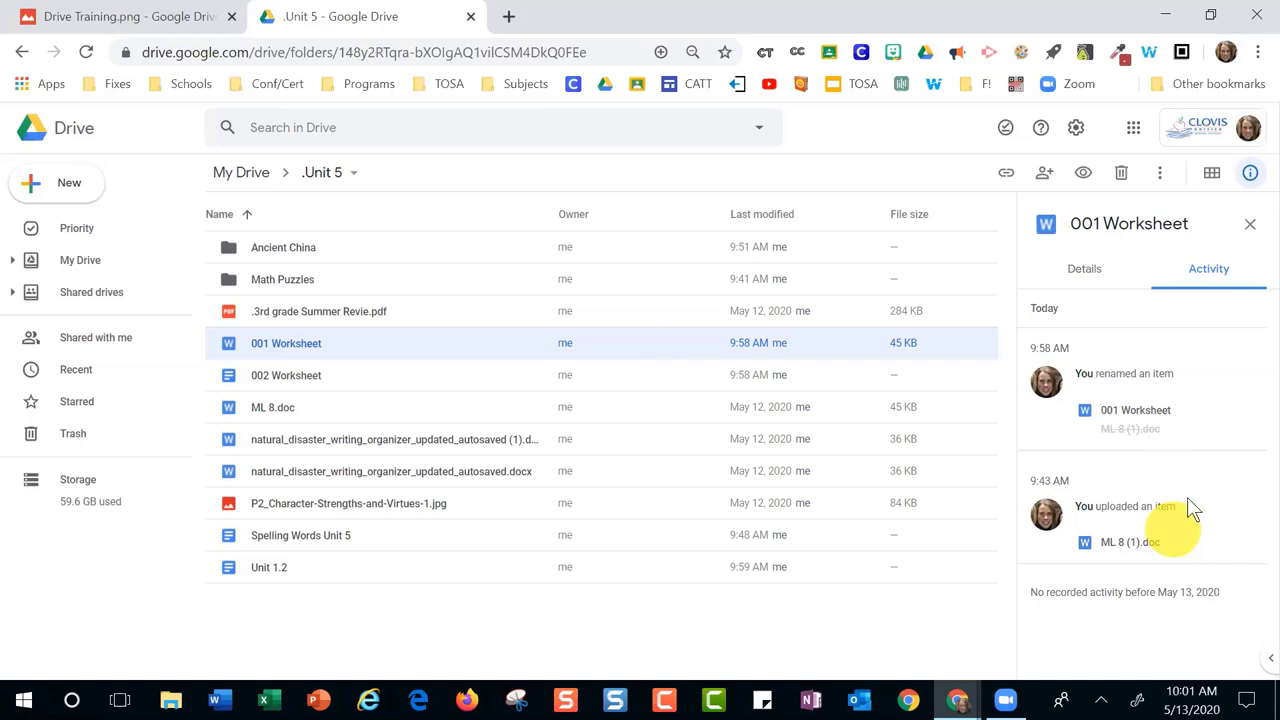
{"action": "left_click", "coordinate": [1087, 278]}
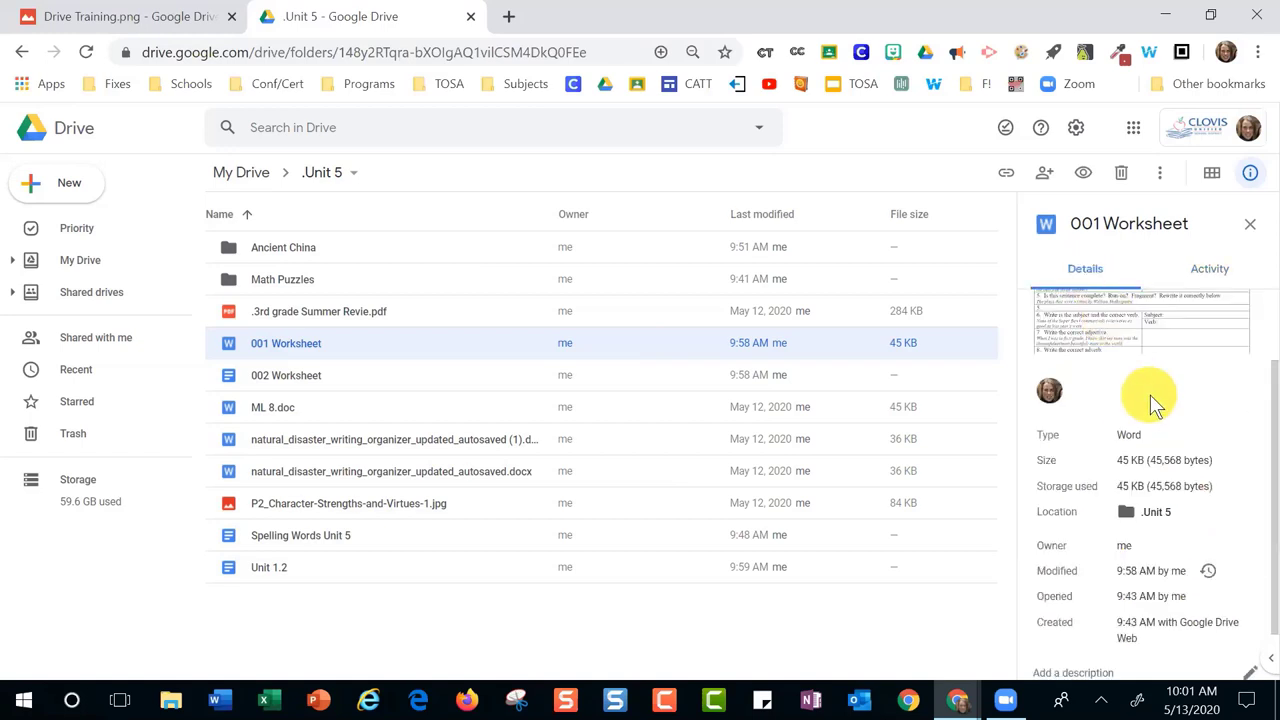
Try to enter a description for the 001 Worksheet file in its details, and erase the mistyped letters
{"action": "scroll", "coordinate": [1145, 398], "scroll_direction": "down", "scroll_amount": 1}
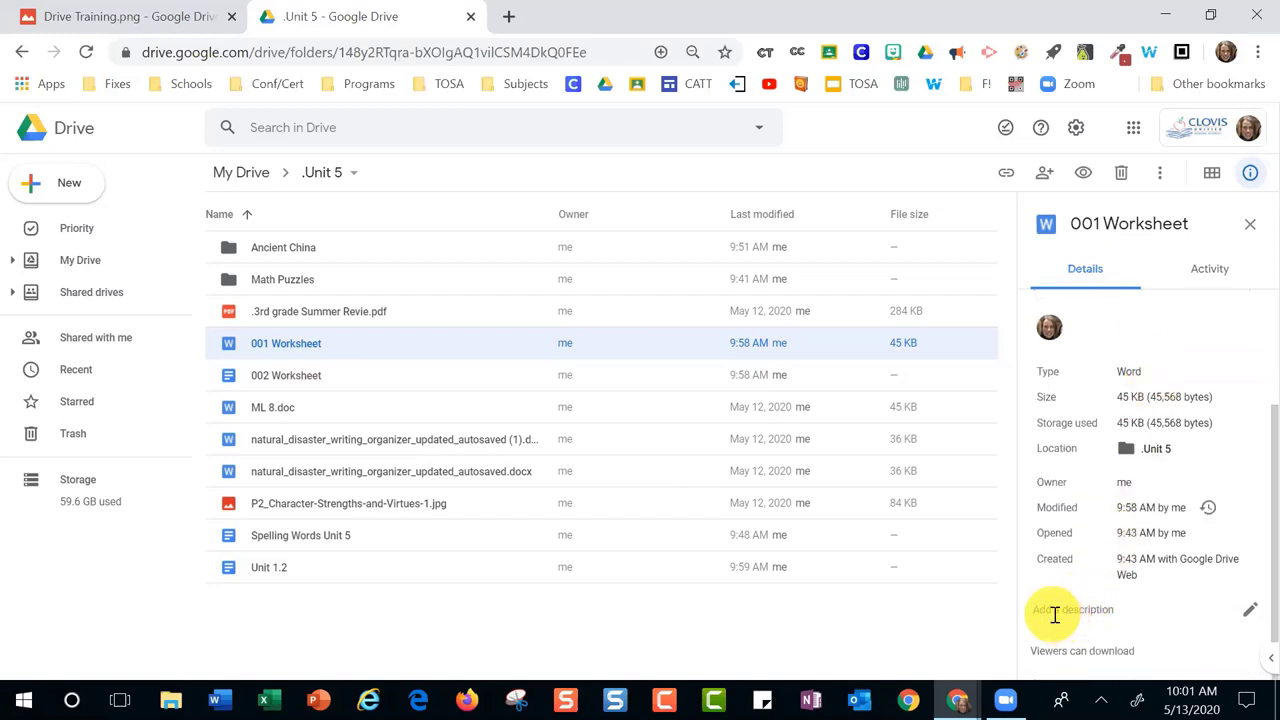
{"action": "left_click", "coordinate": [1249, 610]}
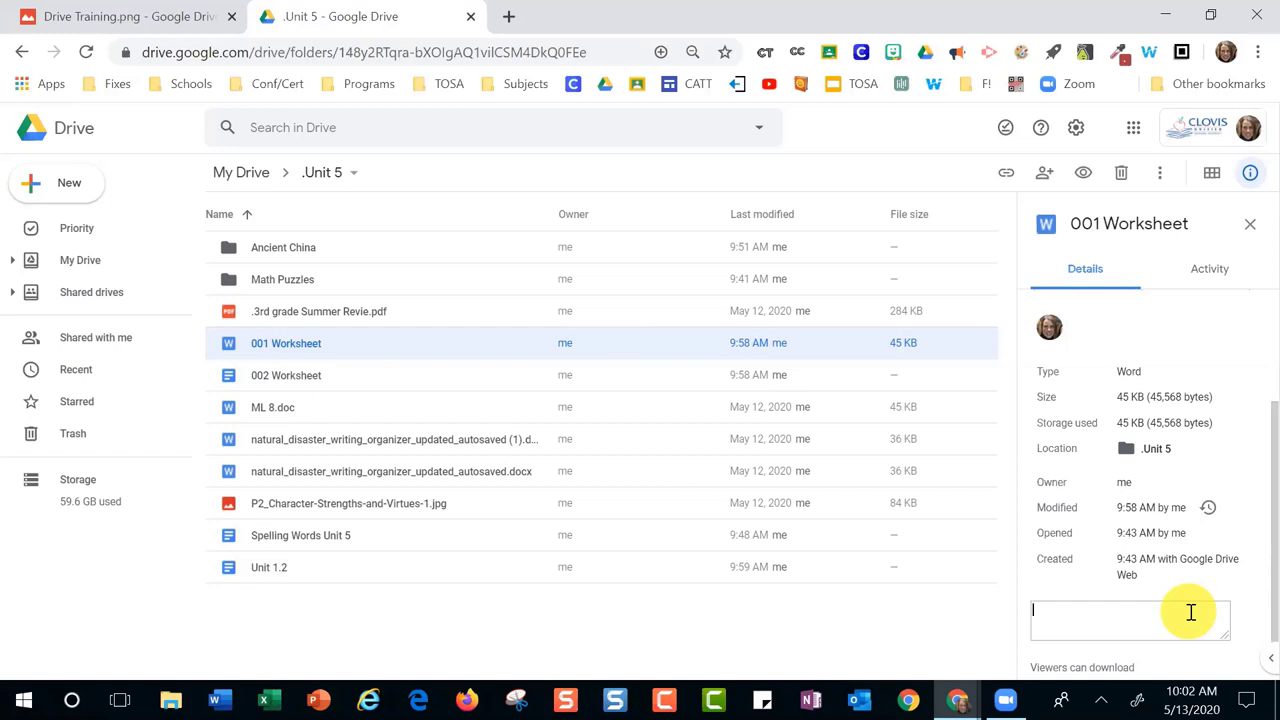
{"action": "left_click", "coordinate": [1191, 612]}
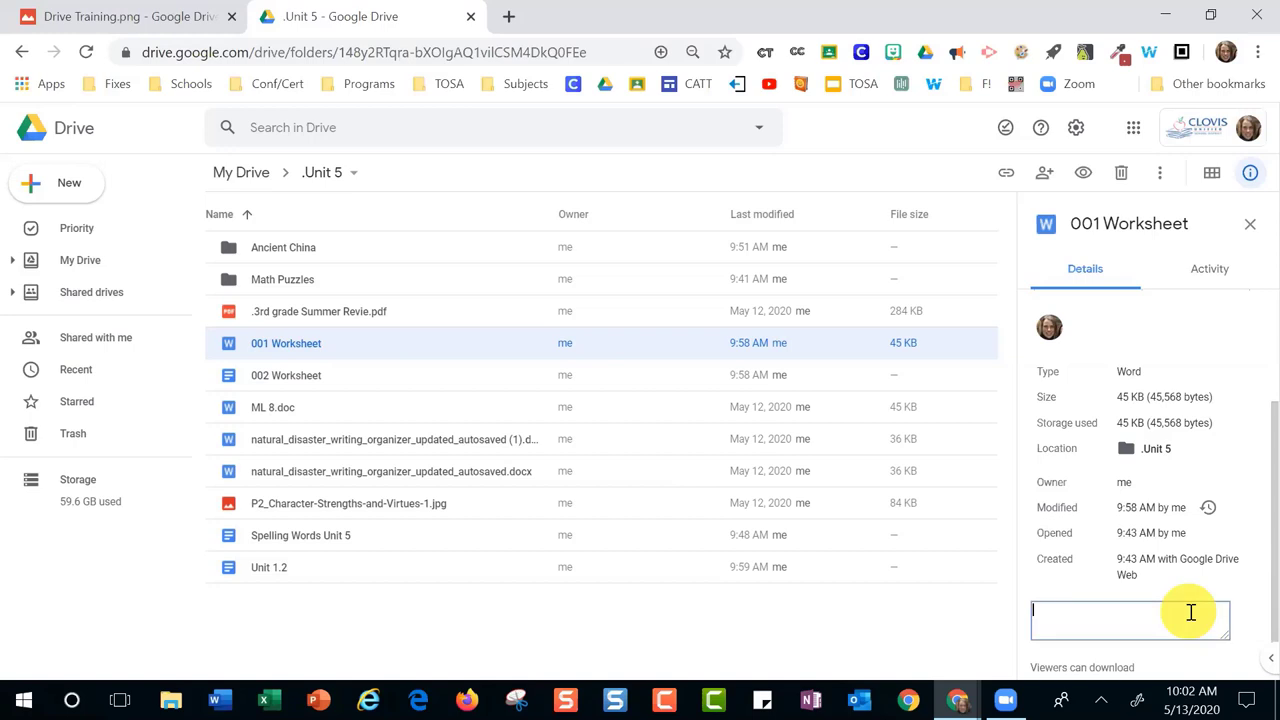
{"action": "type", "text": "Worksehtt"}
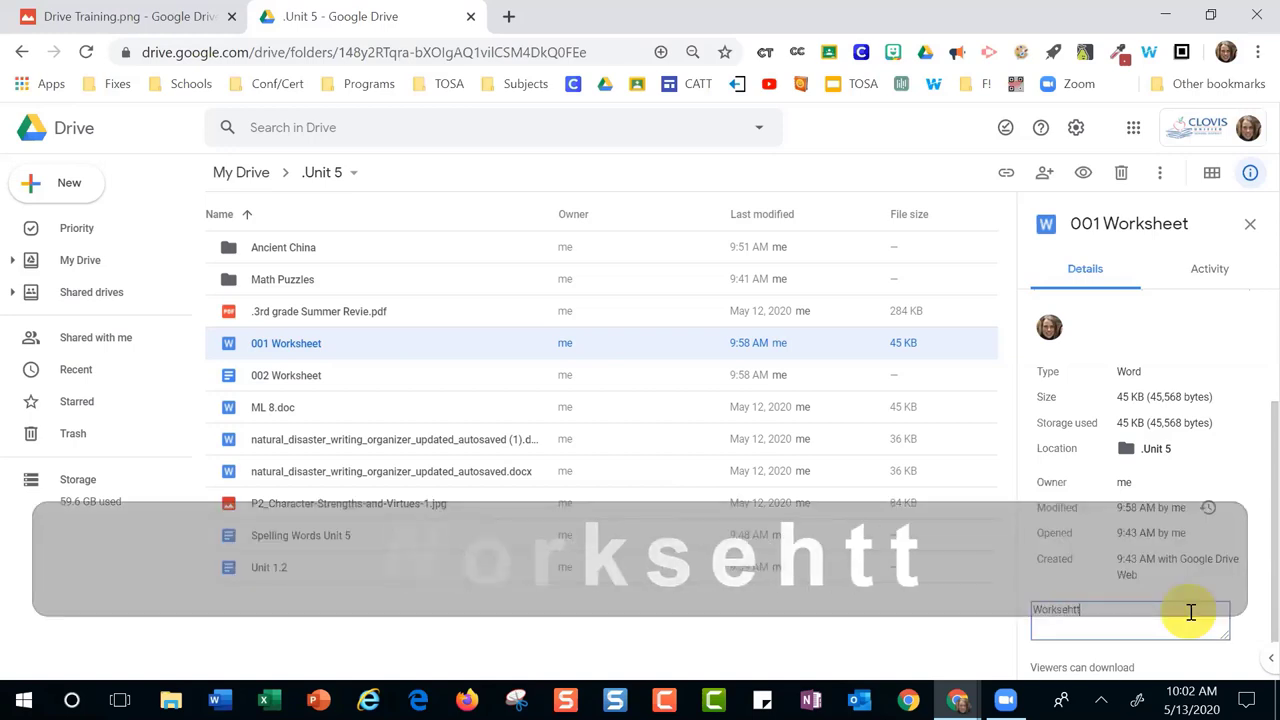
{"action": "key", "text": "BackSpace"}
{"action": "key", "text": "BackSpace"}
{"action": "key", "text": "BackSpace"}
{"action": "key", "text": "BackSpace"}
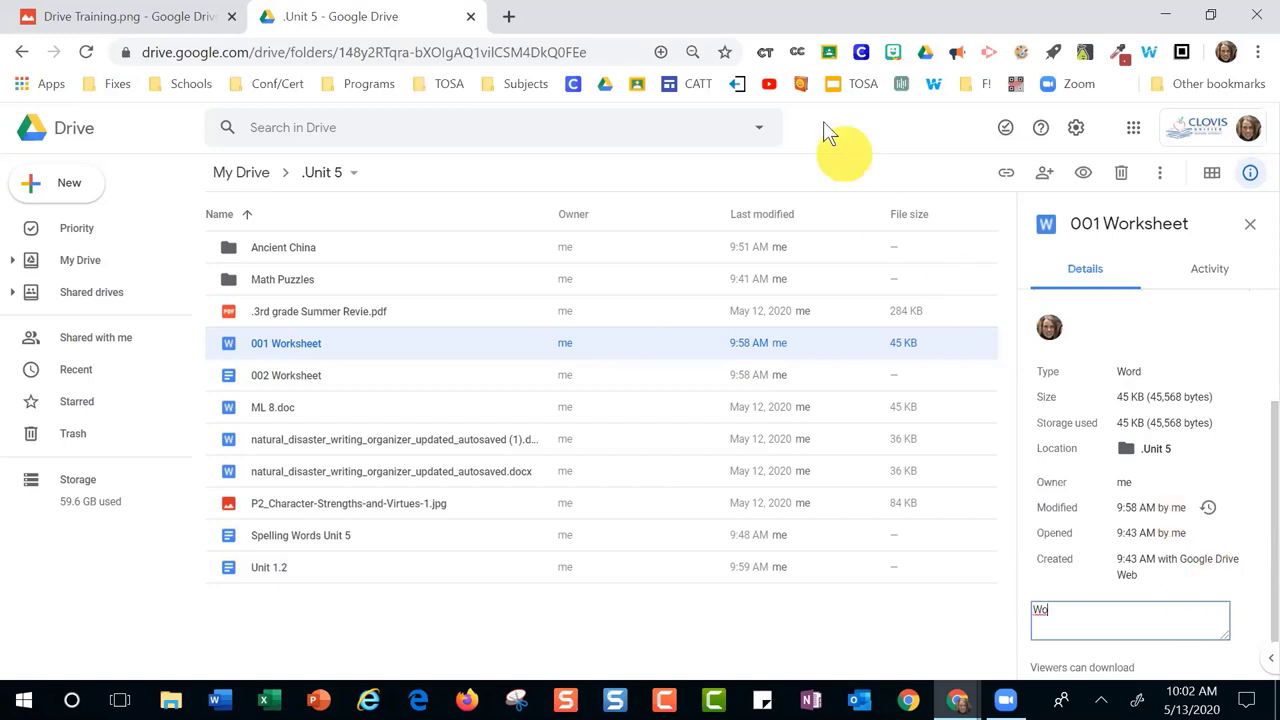
{"action": "left_click", "coordinate": [797, 51]}
{"action": "left_click", "coordinate": [712, 120]}
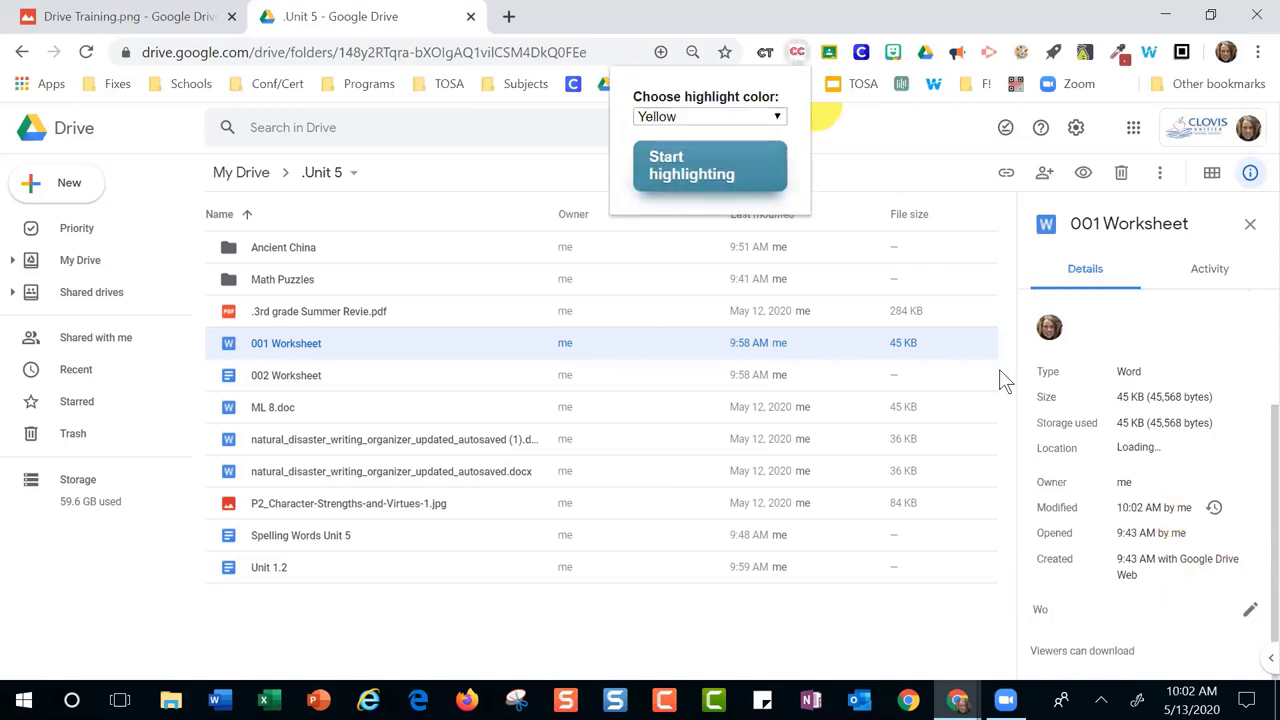
{"action": "left_click", "coordinate": [1108, 606]}
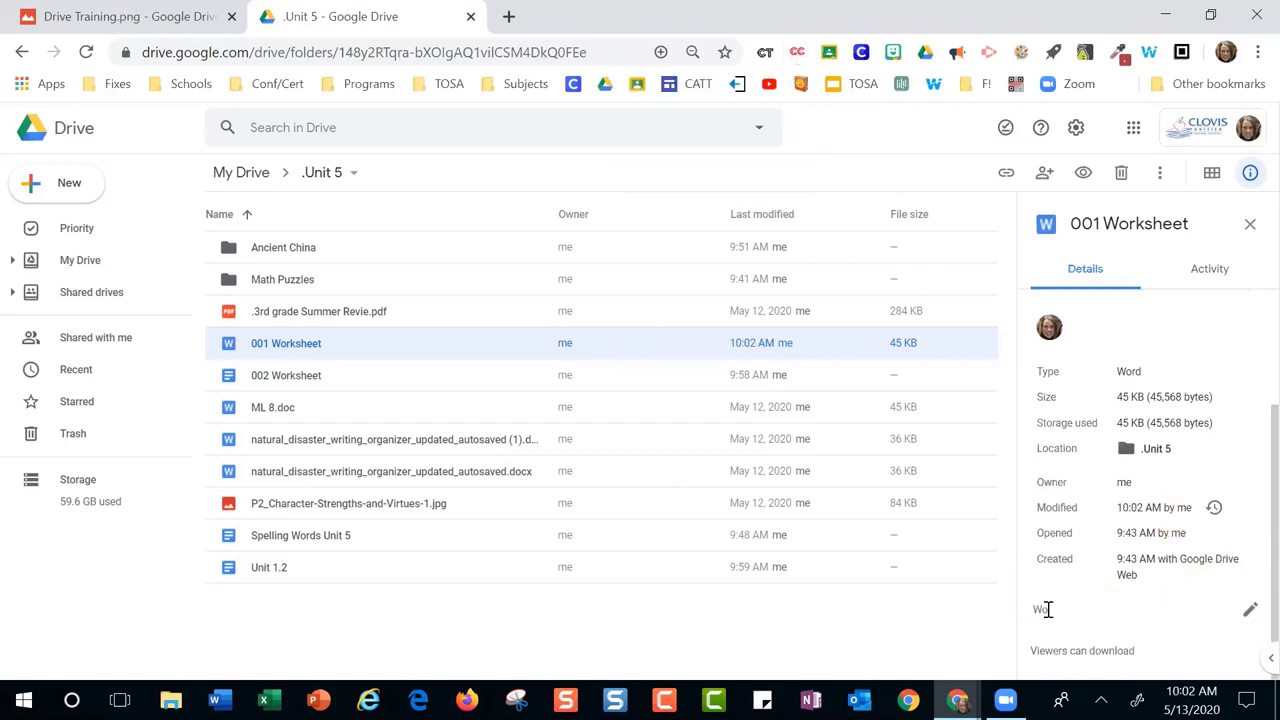
Complete the description of 001 Worksheet so that it reads "Worksheet from the blue book"
{"action": "left_click", "coordinate": [1245, 612]}
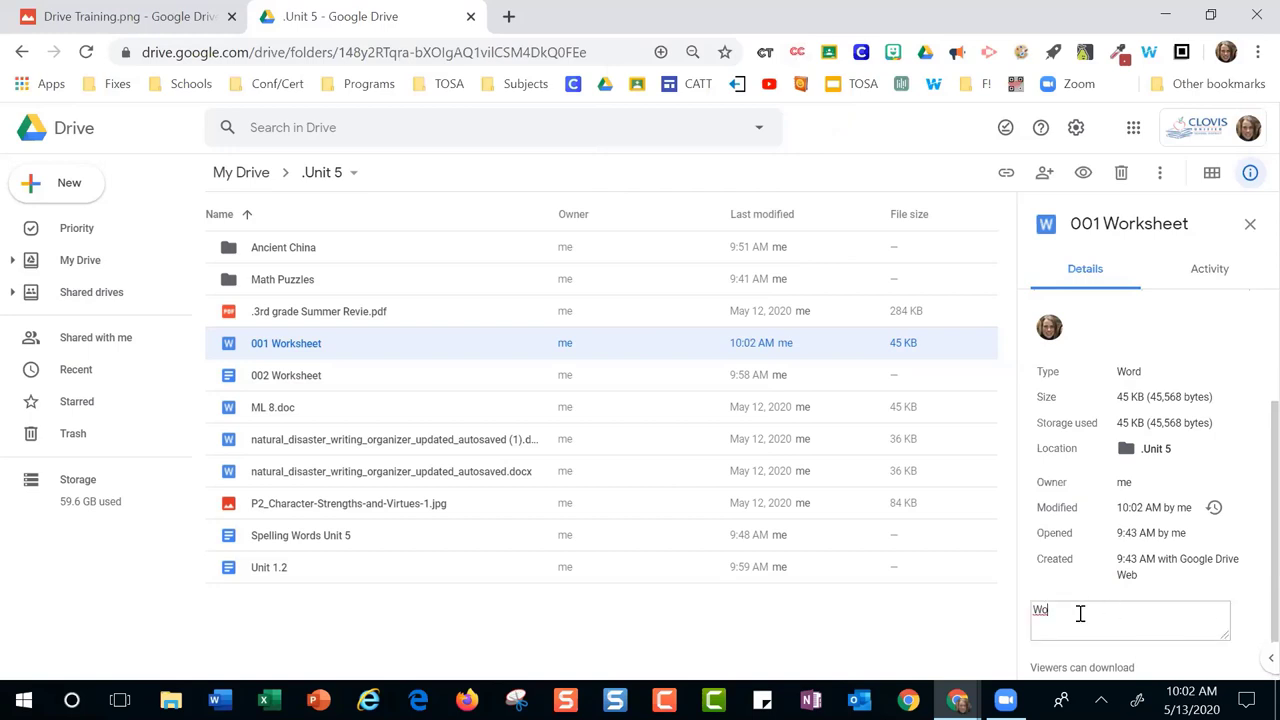
{"action": "type", "text": "rksee"}
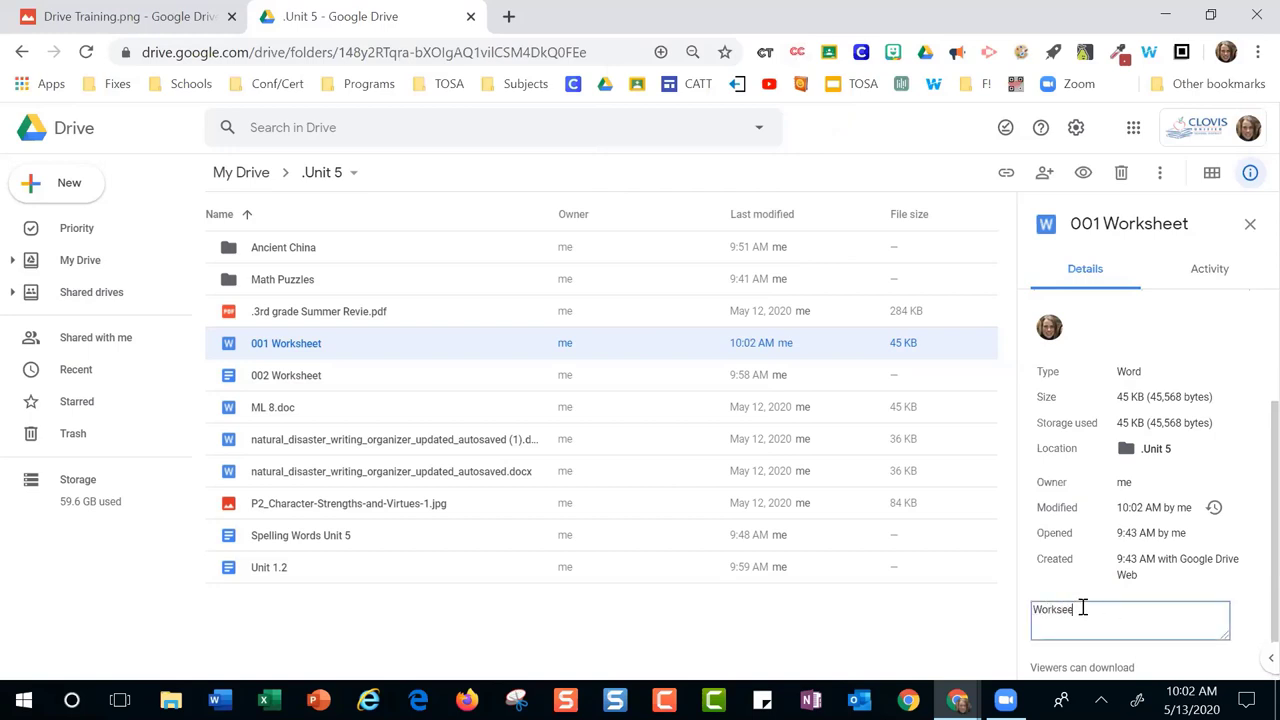
{"action": "key", "text": "BackSpace"}
{"action": "key", "text": "BackSpace"}
{"action": "type", "text": "sheet from teh blue book"}
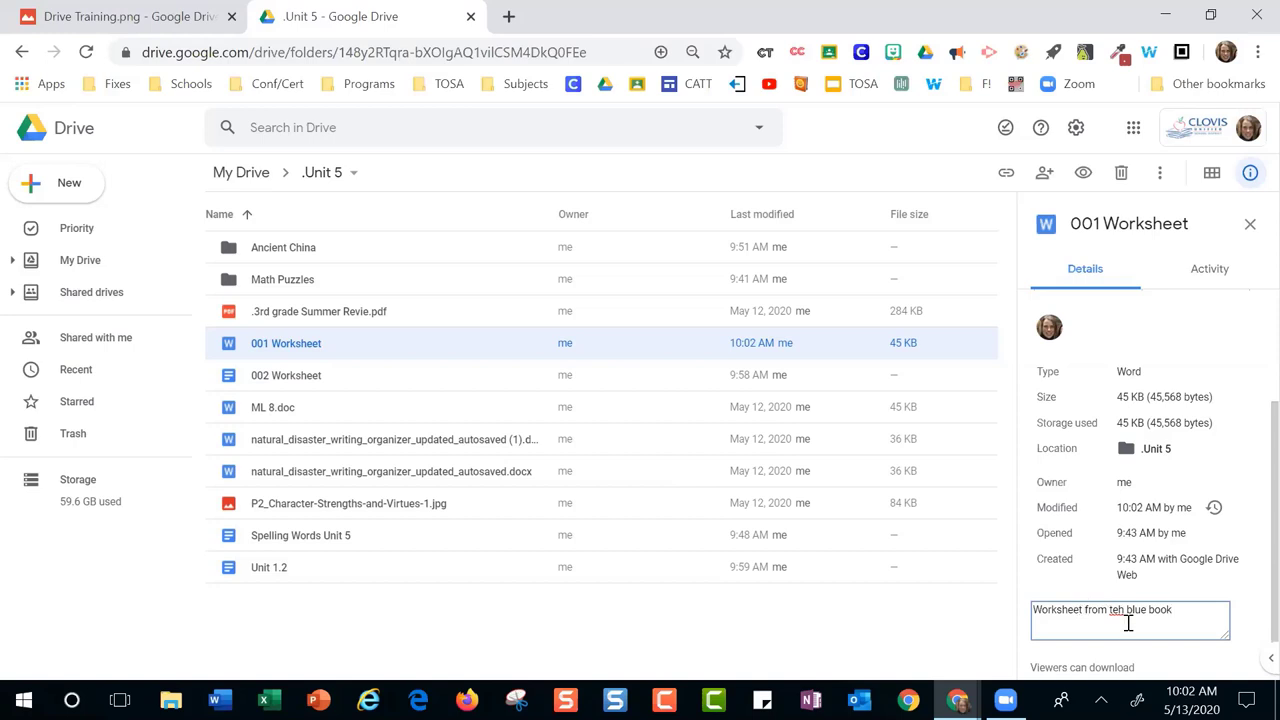
{"action": "left_click_drag", "start_coordinate": [1124, 611], "coordinate": [1107, 615]}
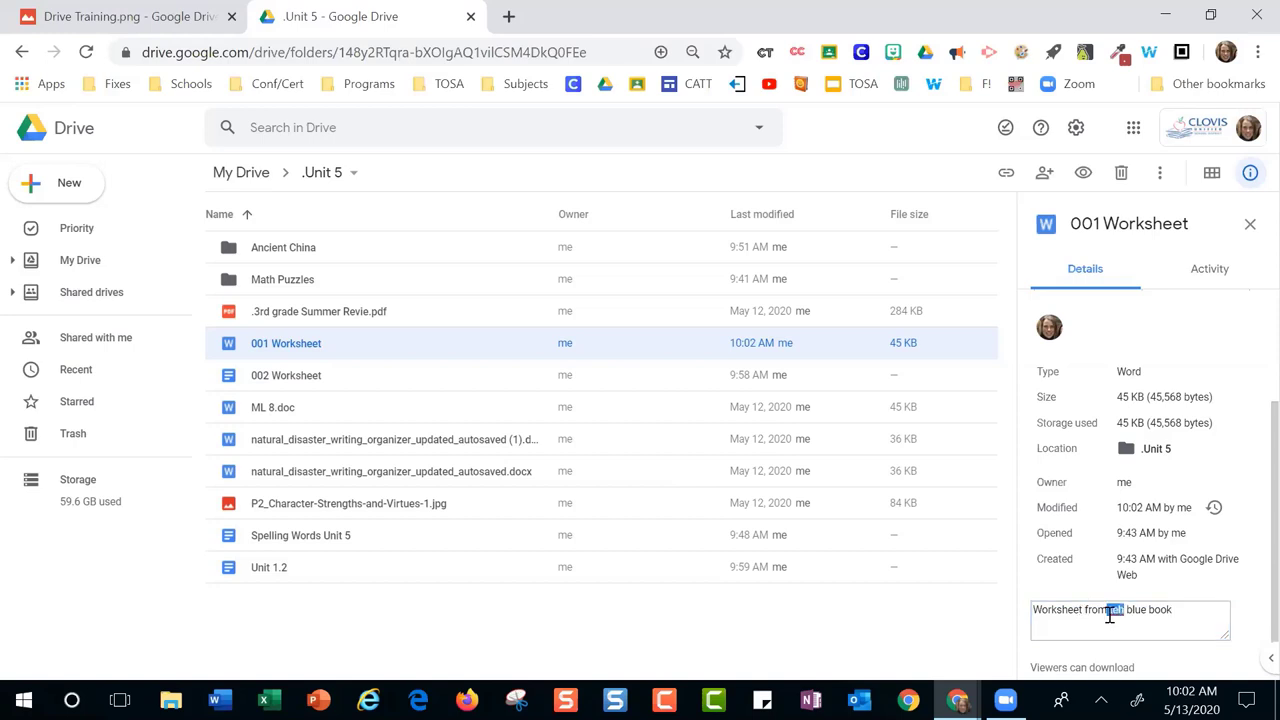
{"action": "type", "text": "the"}
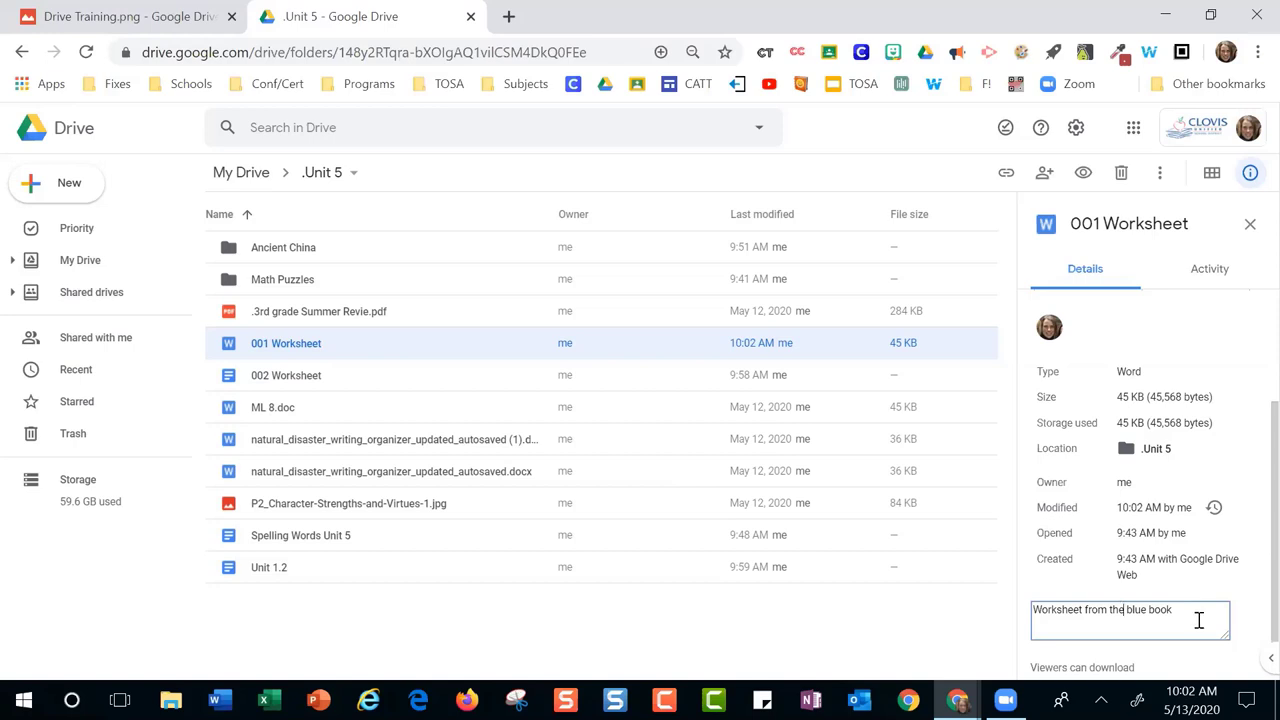
Replace the description of 001 Worksheet with the tags "#FOMO #Grade1Worksheet" and close the file's details
{"action": "left_click_drag", "start_coordinate": [1191, 615], "coordinate": [1007, 620]}
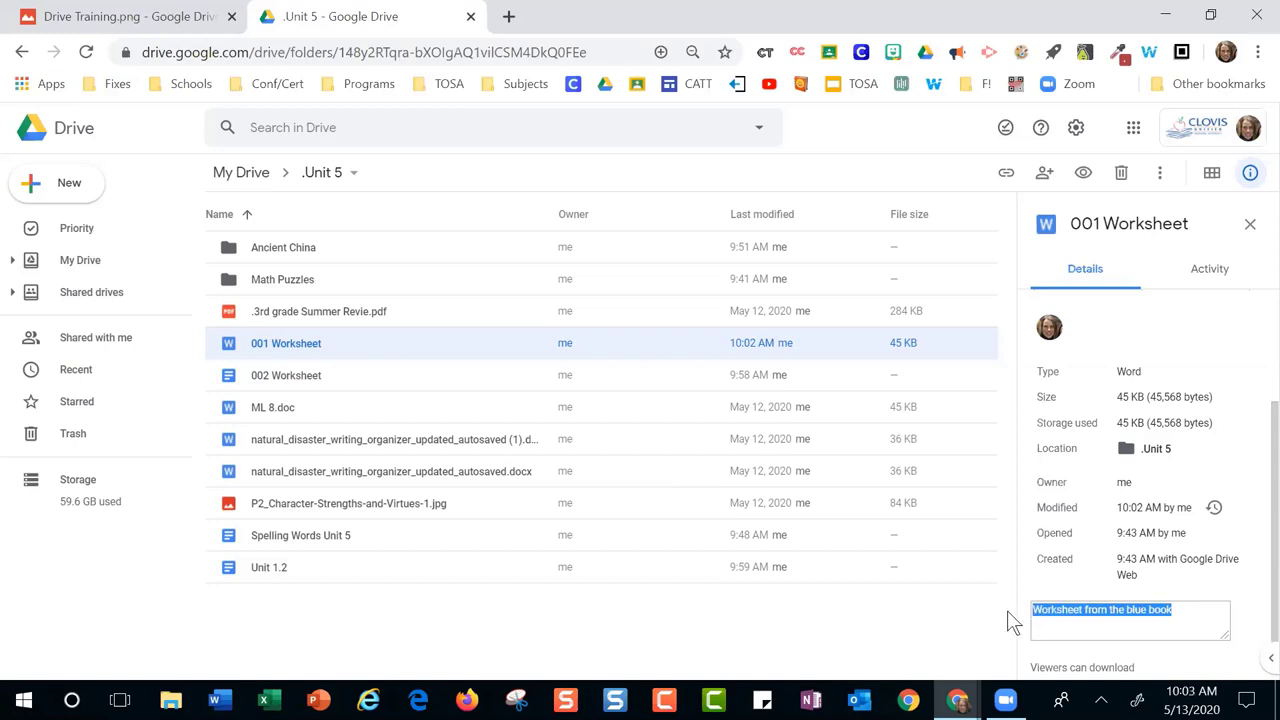
{"action": "type", "text": "#FOM"}
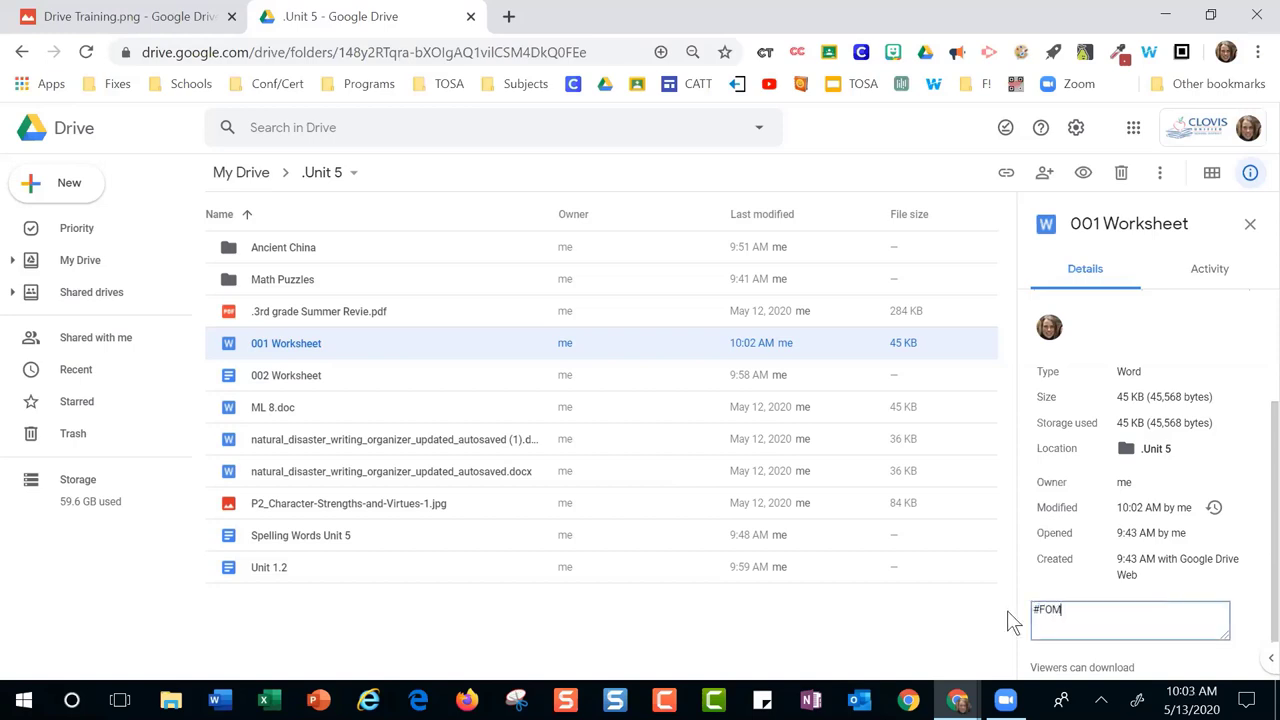
{"action": "type", "text": "O"}
{"action": "type", "text": "#"}
{"action": "type", "text": "Grade"}
{"action": "type", "text": "#"}
{"action": "type", "text": "Worksh"}
{"action": "type", "text": "eet"}
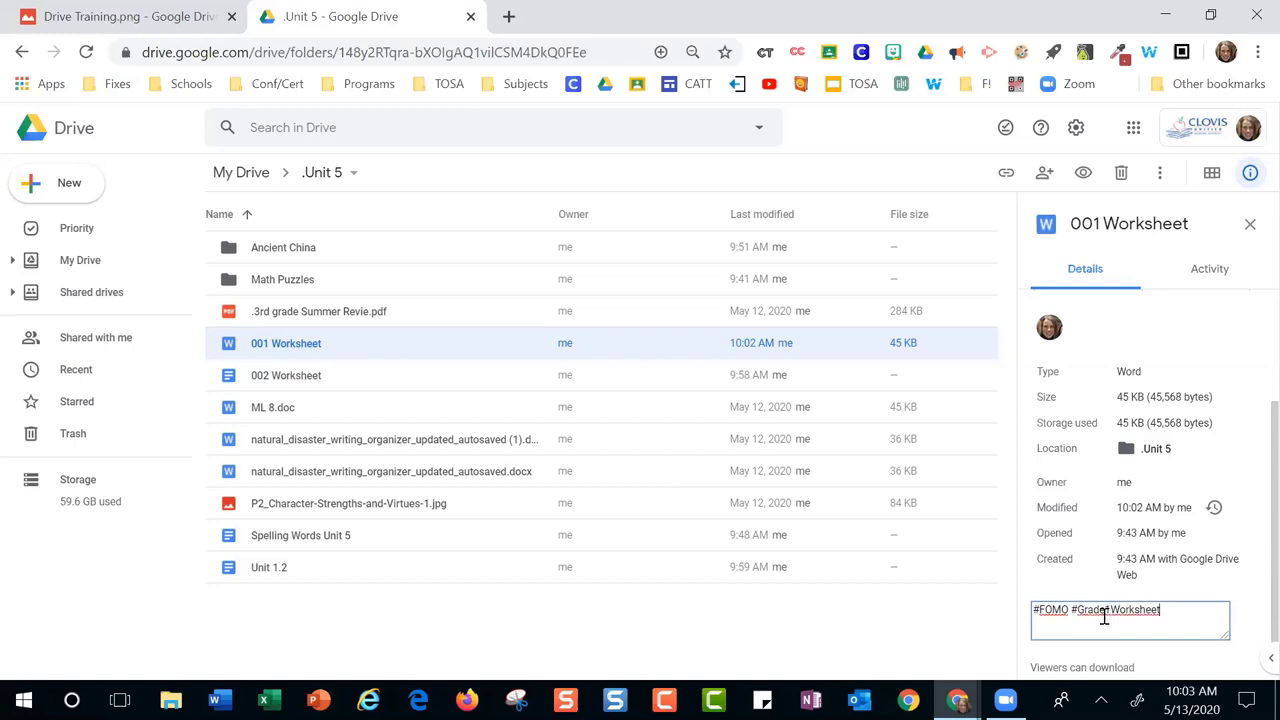
{"action": "left_click", "coordinate": [1201, 584]}
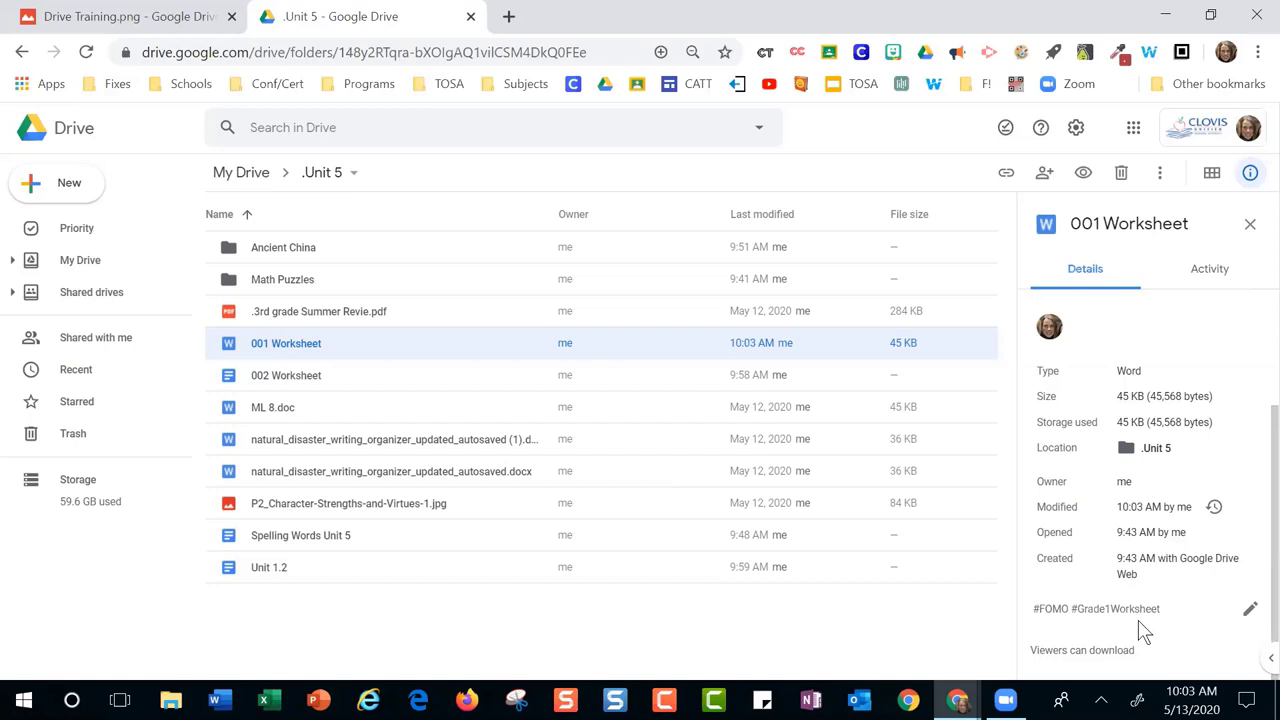
{"action": "left_click", "coordinate": [1251, 226]}
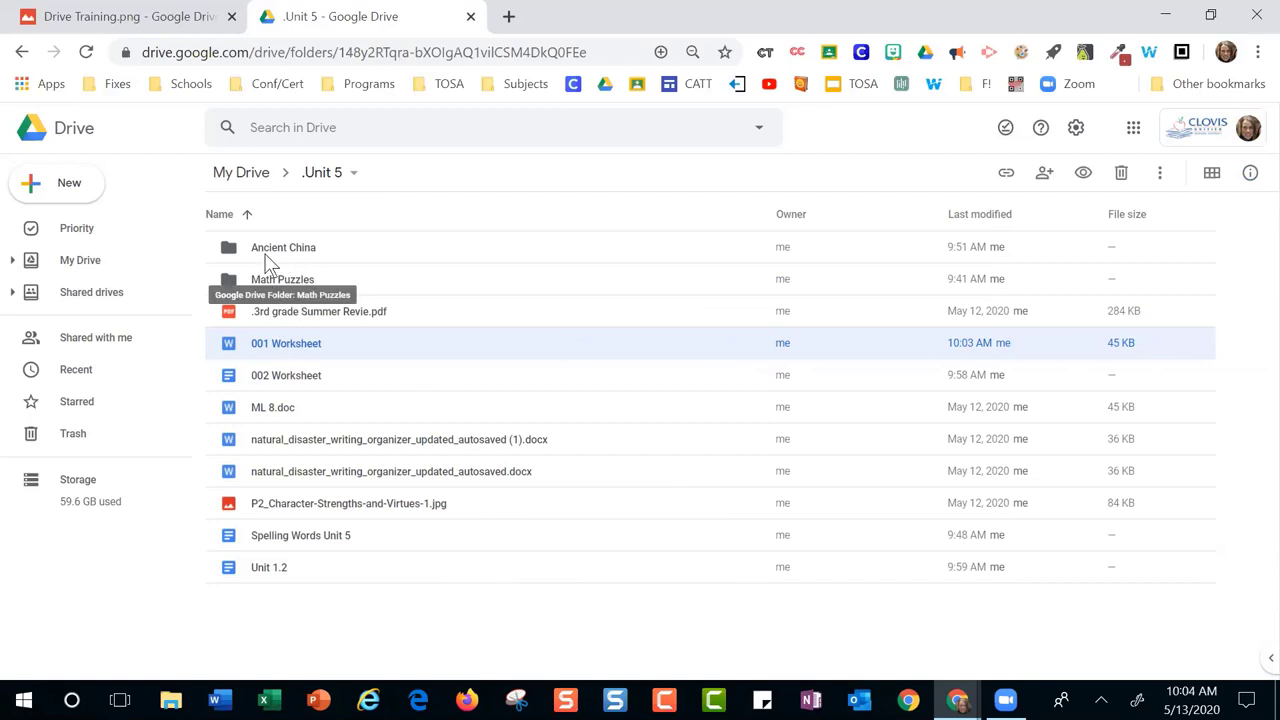
Go to My Drive, display its contents as a grid, and open the .Unit 5 folder
{"action": "left_click", "coordinate": [110, 268]}
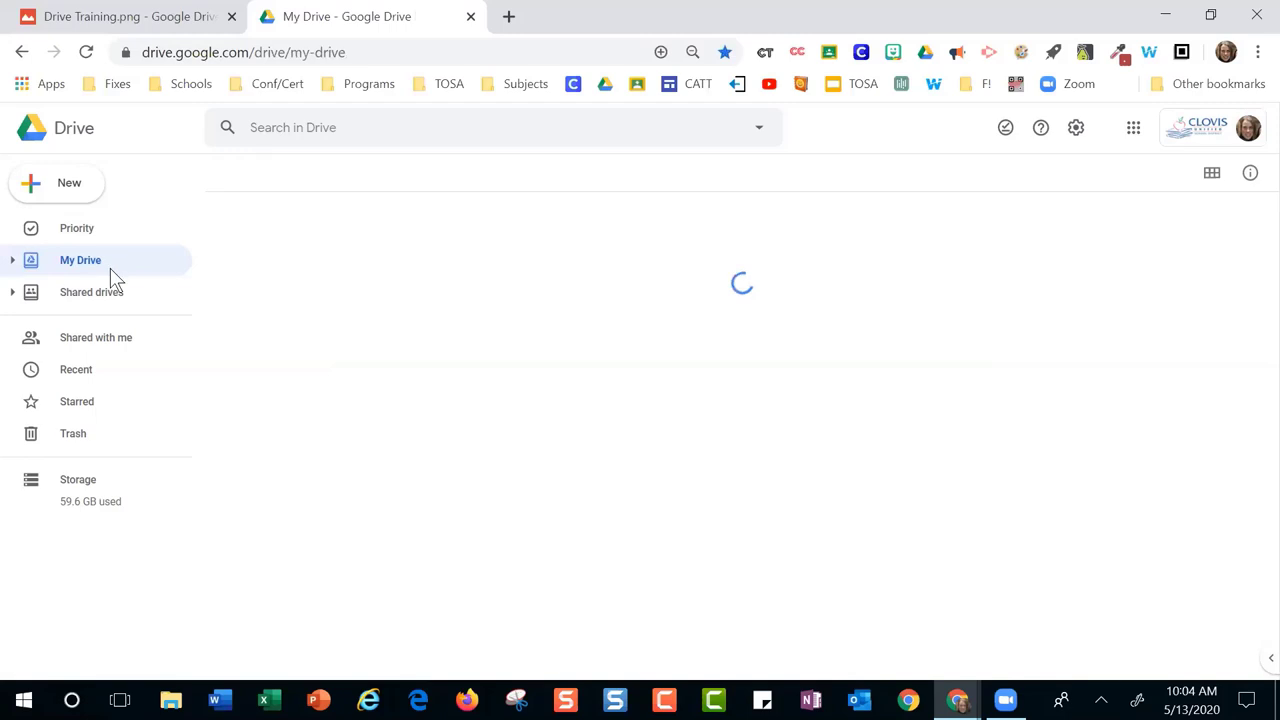
{"action": "left_click", "coordinate": [1211, 175]}
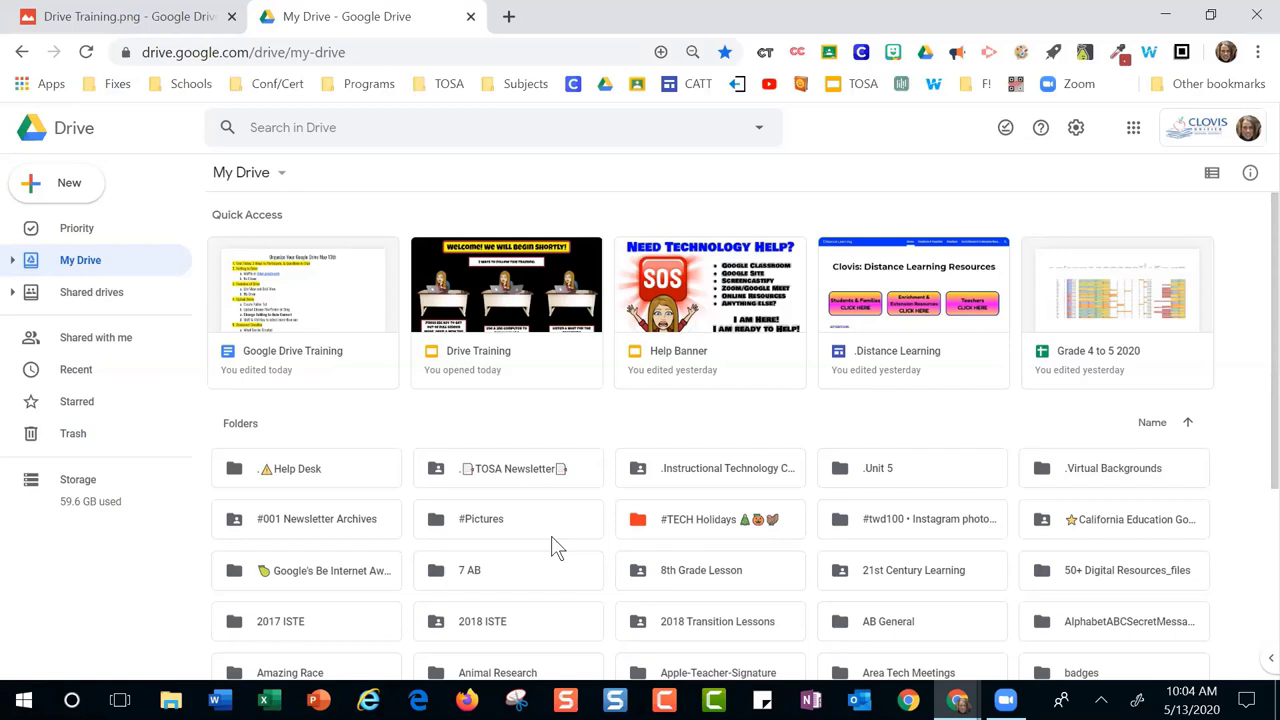
{"action": "double_click", "coordinate": [884, 473]}
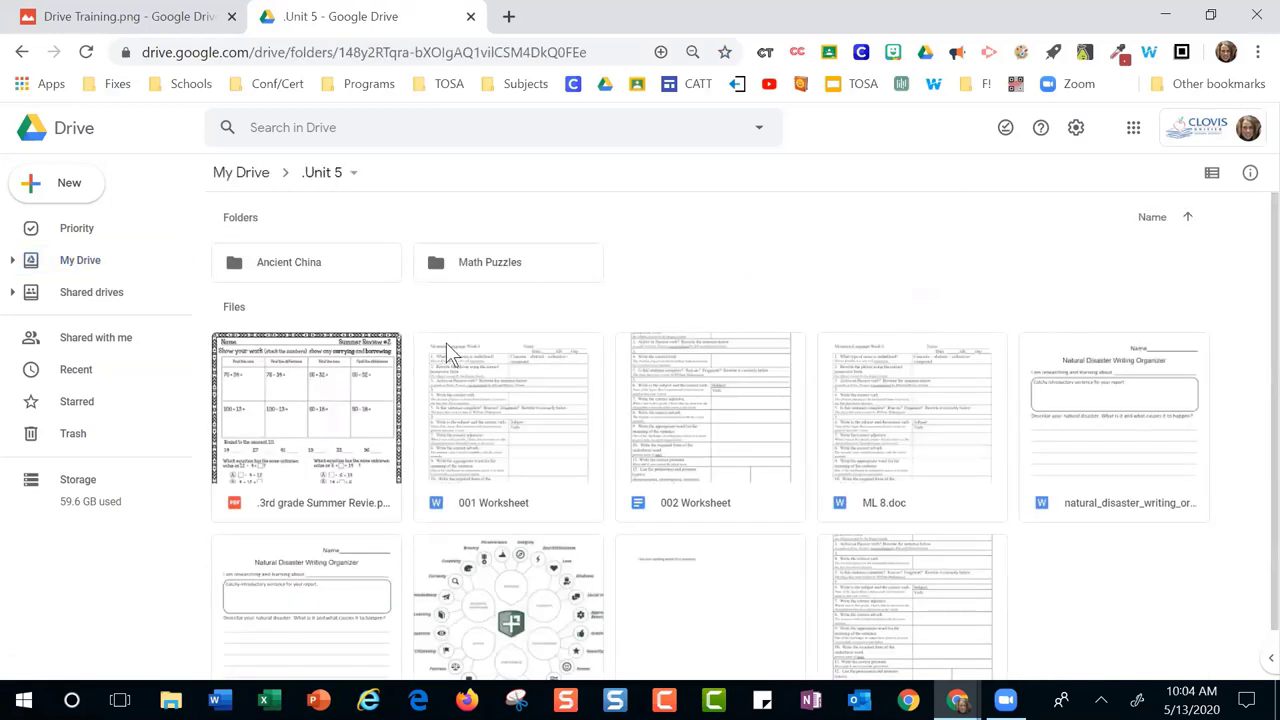
Color the Ancient China folder periwinkle, and change that color to a brighter pinkish purple
{"action": "right_click", "coordinate": [320, 265]}
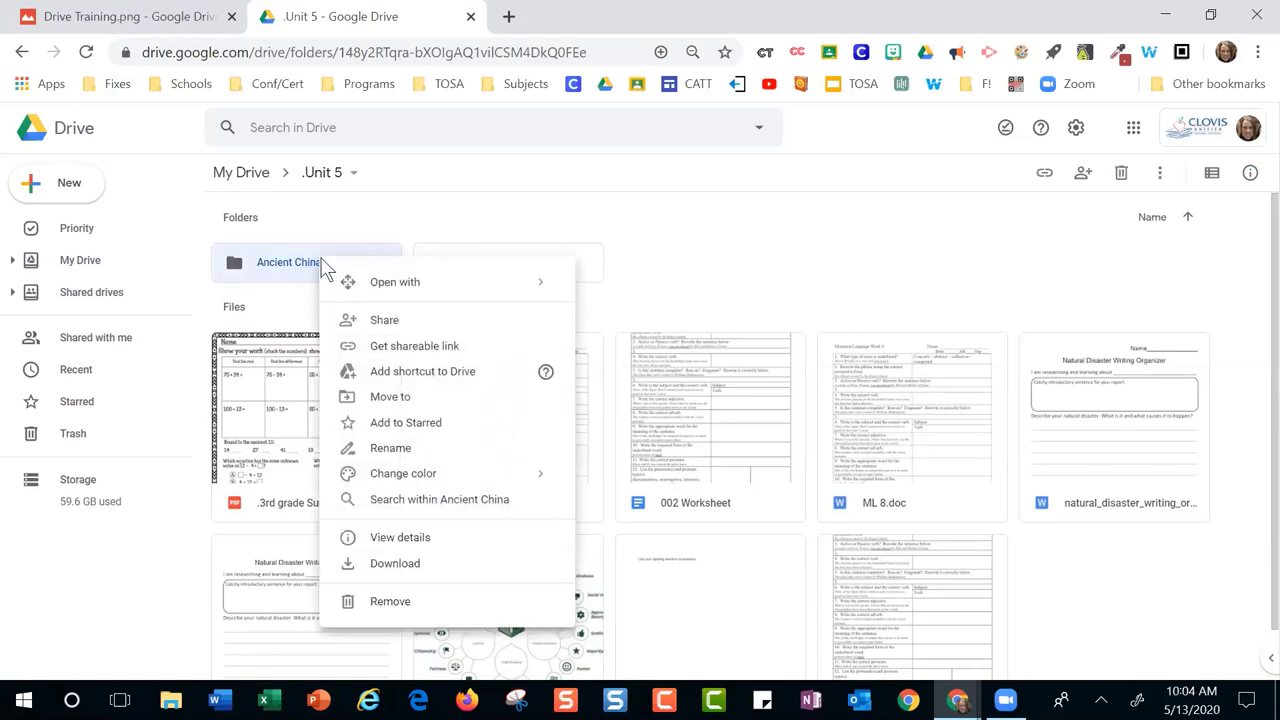
{"action": "mouse_move", "coordinate": [383, 481]}
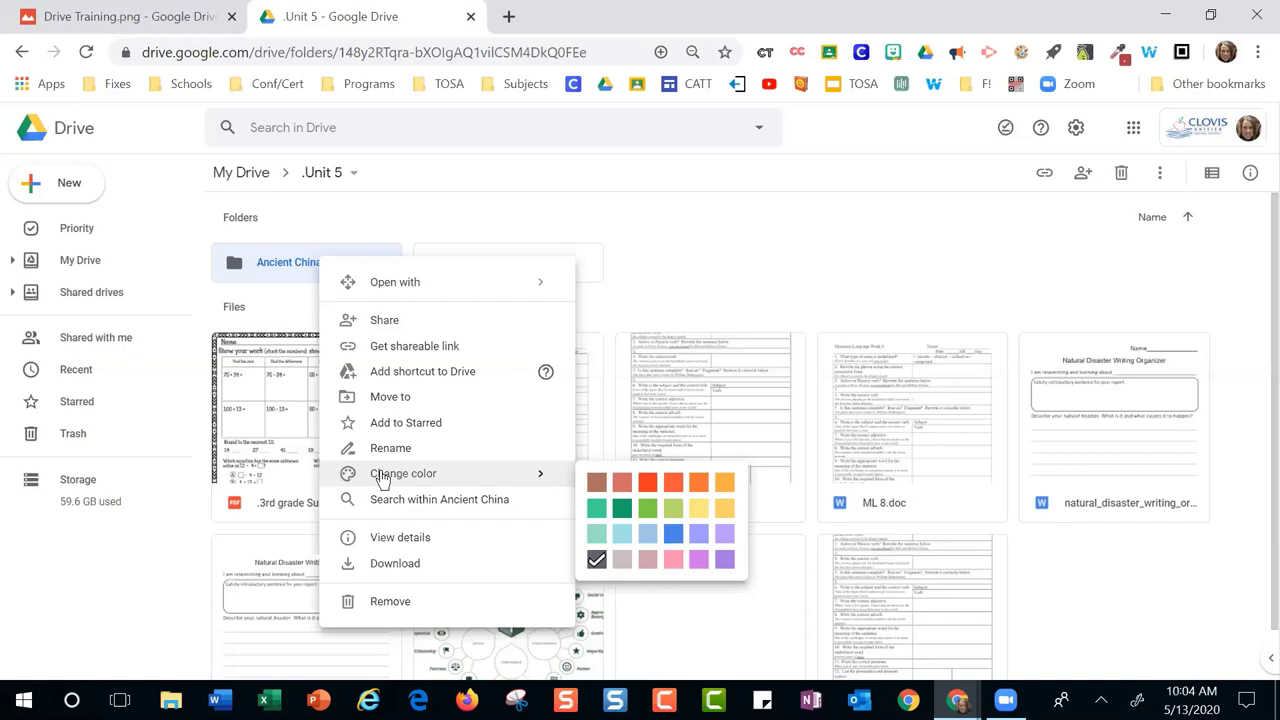
{"action": "left_click", "coordinate": [699, 537]}
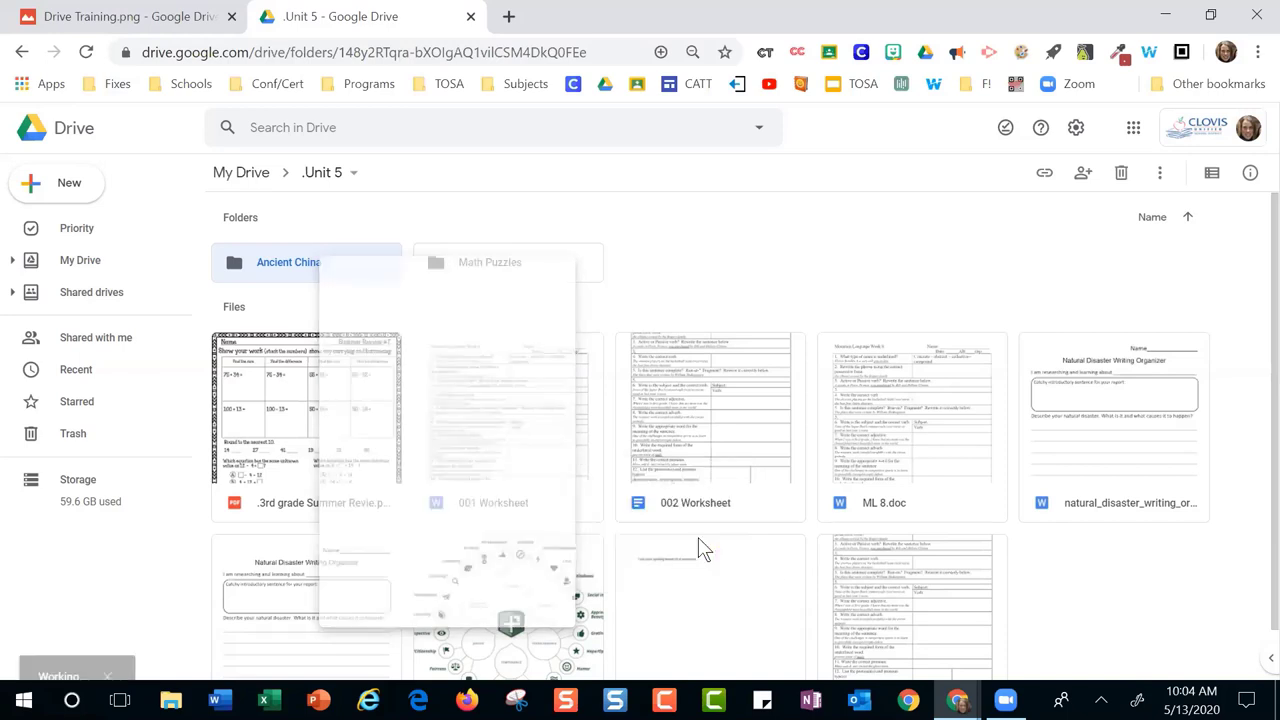
{"action": "right_click", "coordinate": [291, 261]}
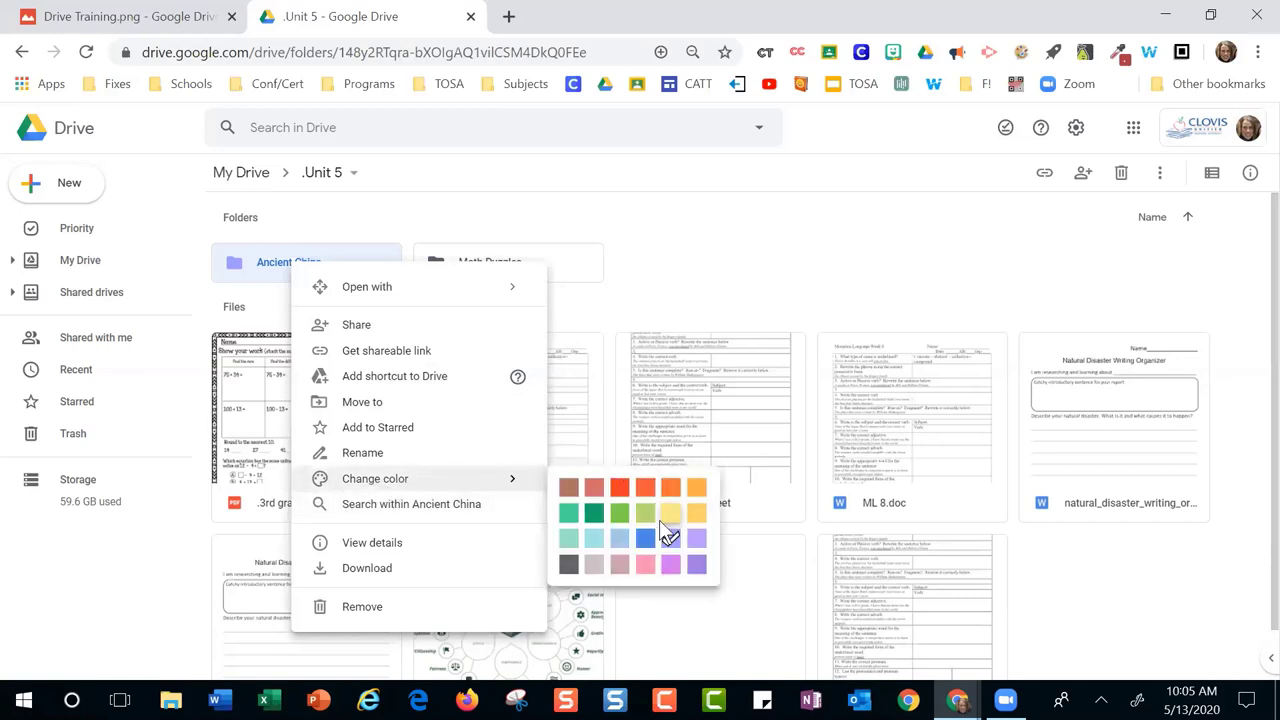
{"action": "left_click", "coordinate": [670, 566]}
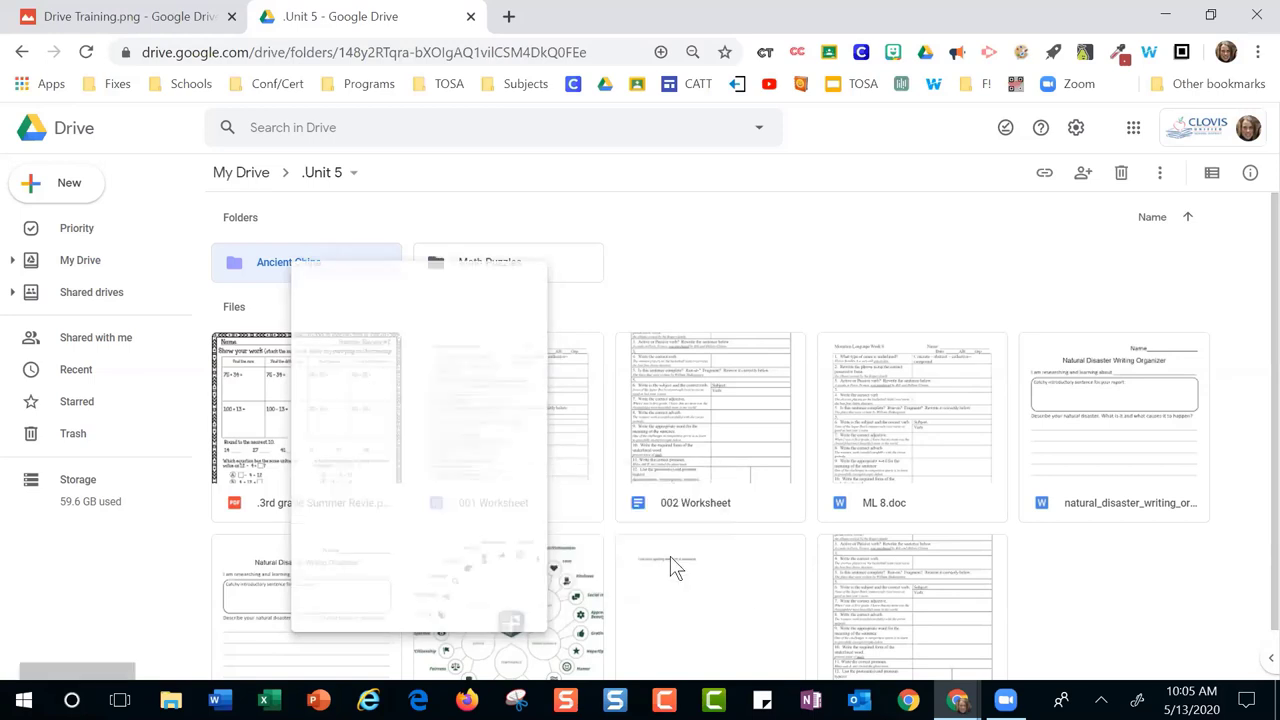
Color the Math Puzzles folder bright blue and deselect it
{"action": "left_click", "coordinate": [497, 268]}
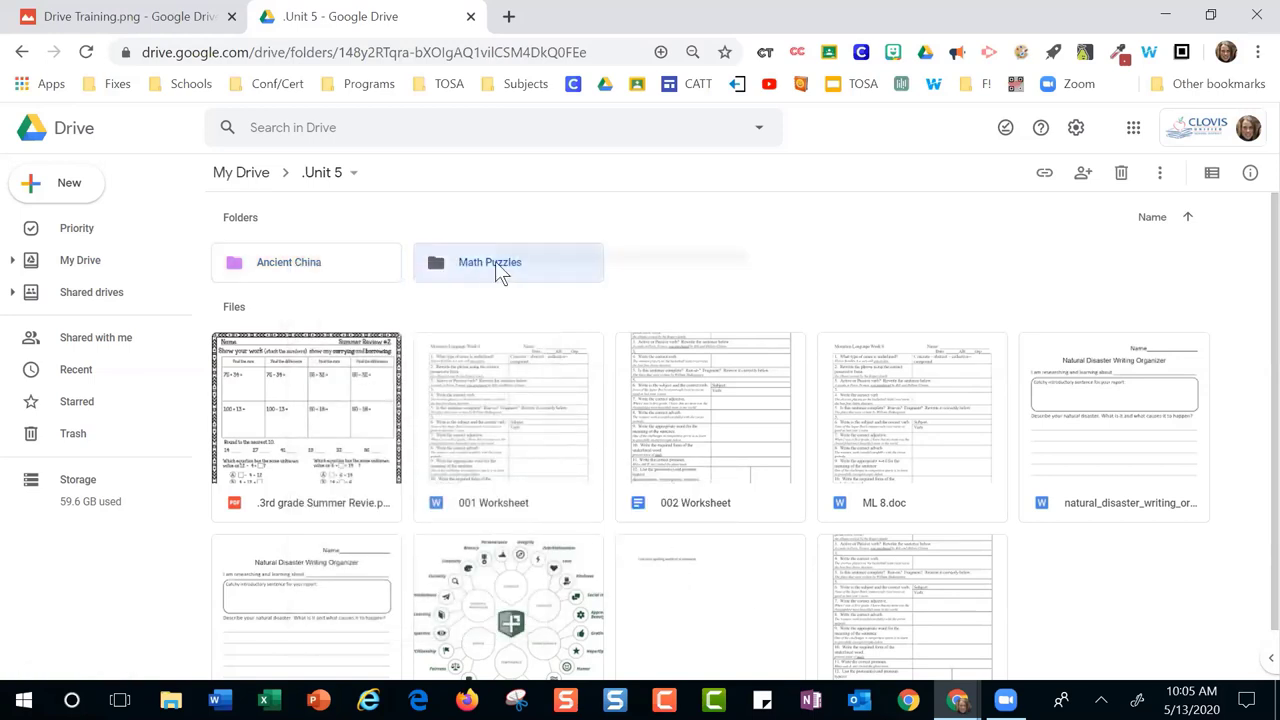
{"action": "right_click", "coordinate": [497, 264]}
{"action": "mouse_move", "coordinate": [610, 486]}
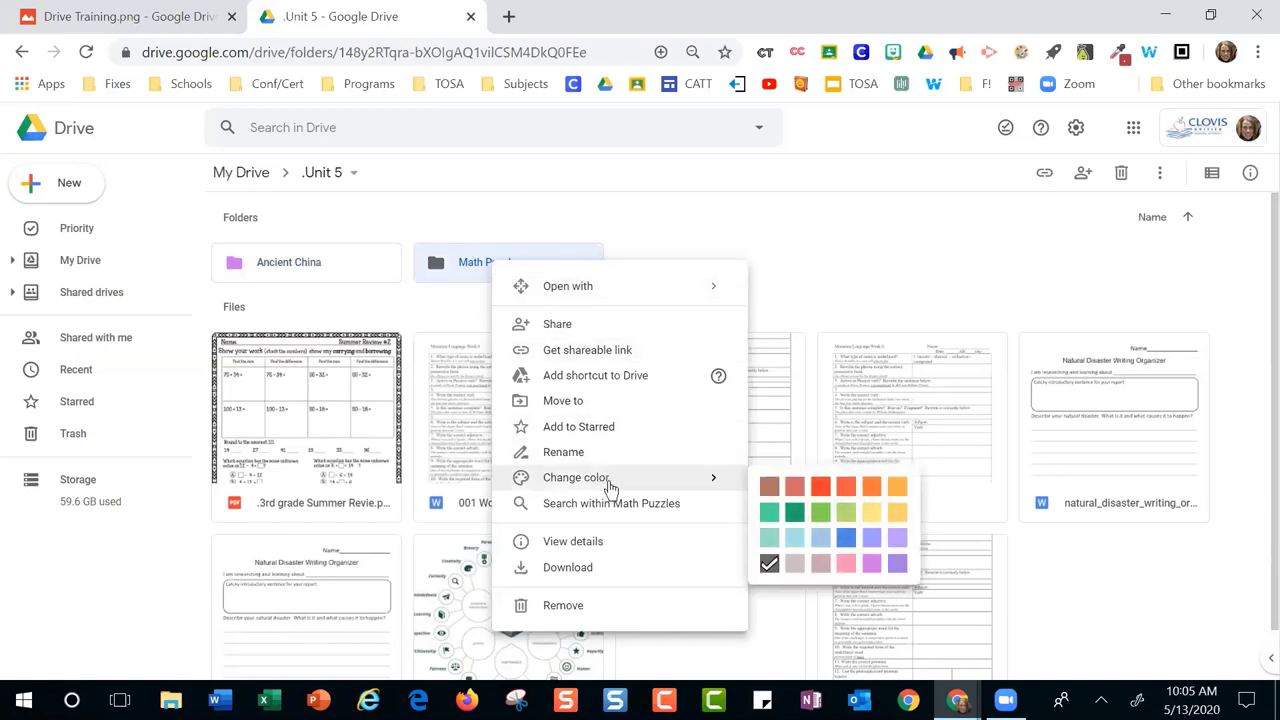
{"action": "left_click", "coordinate": [846, 538]}
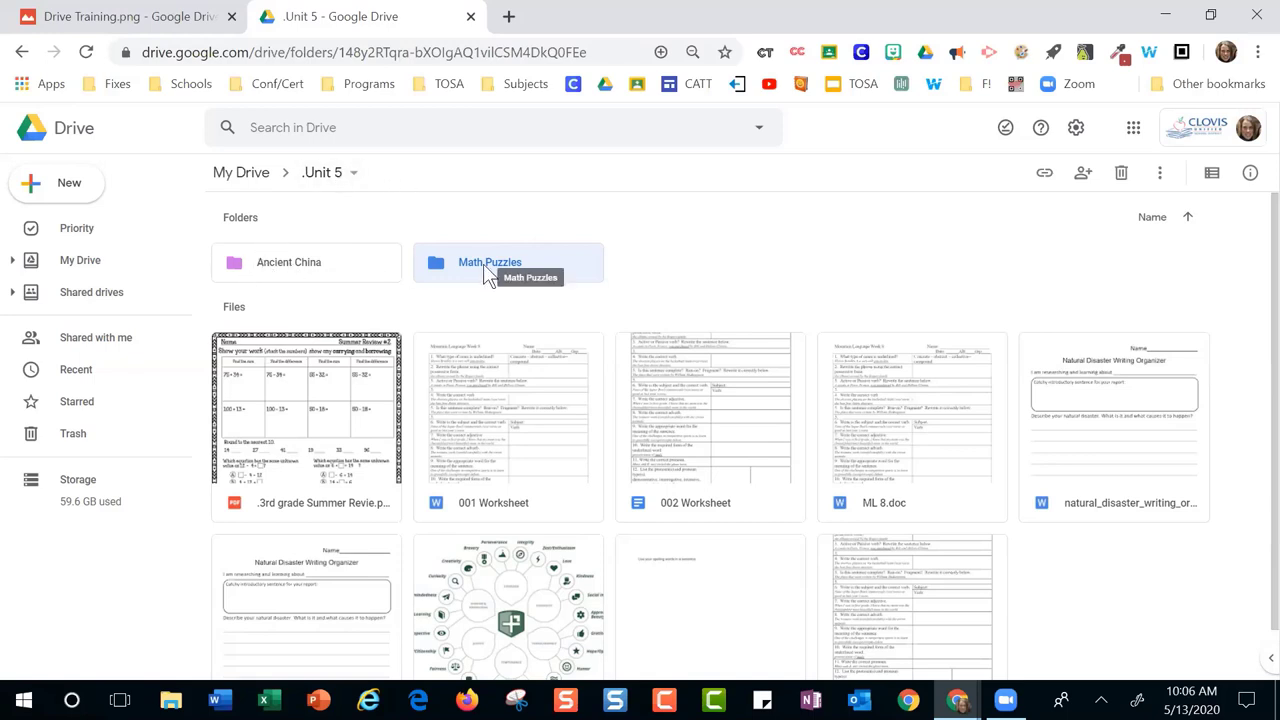
{"action": "left_click", "coordinate": [714, 279]}
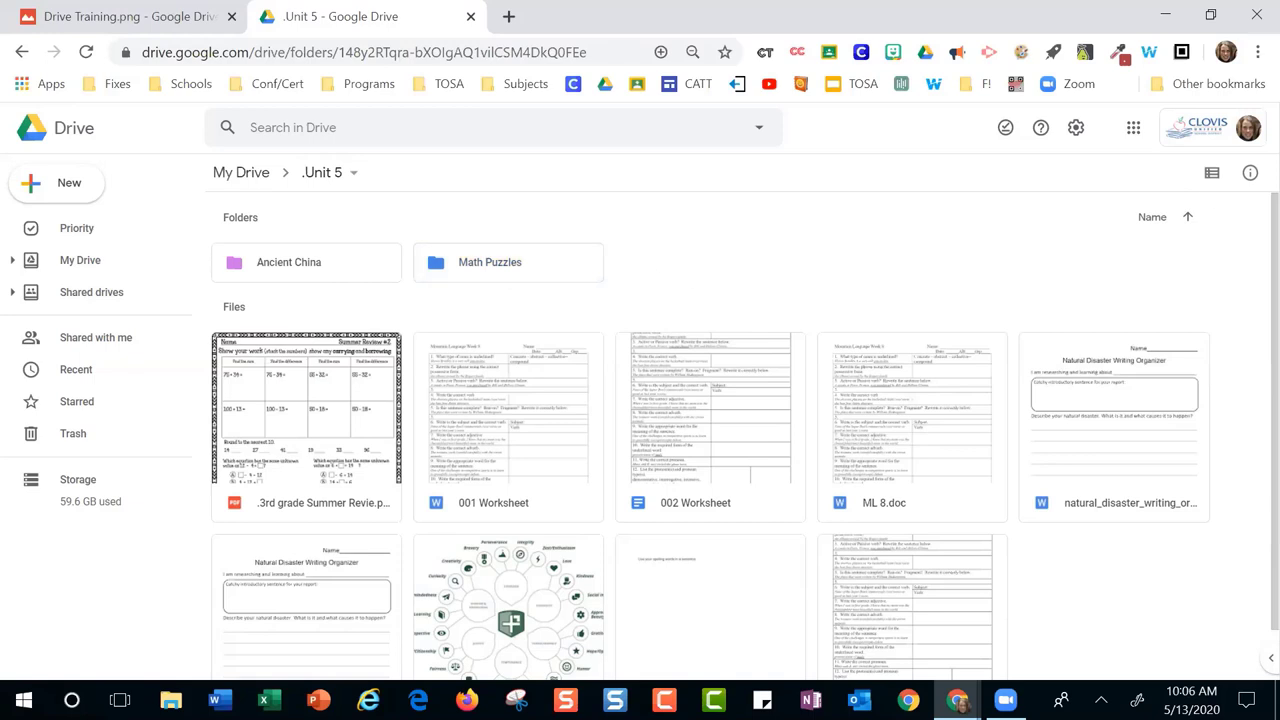
Open the emojipedia.org website in a new browser tab
{"action": "left_click", "coordinate": [509, 17]}
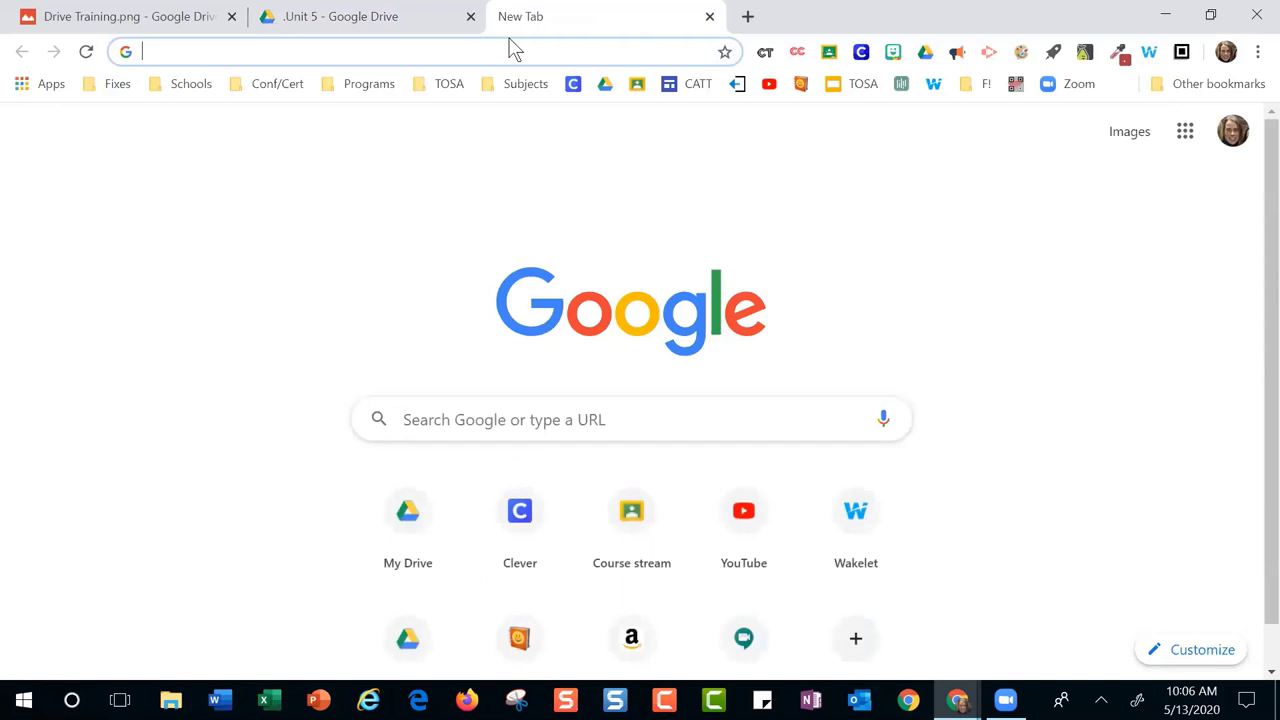
{"action": "type", "text": "emoji"}
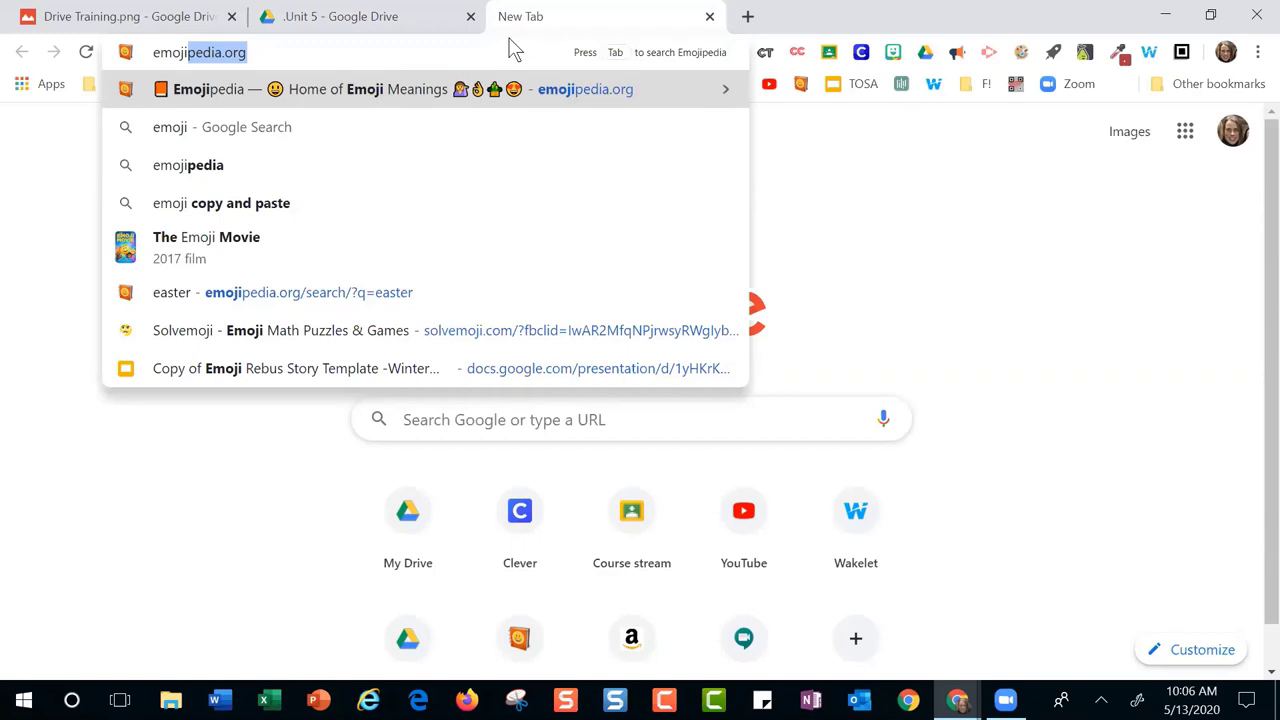
{"action": "key", "text": "Return"}
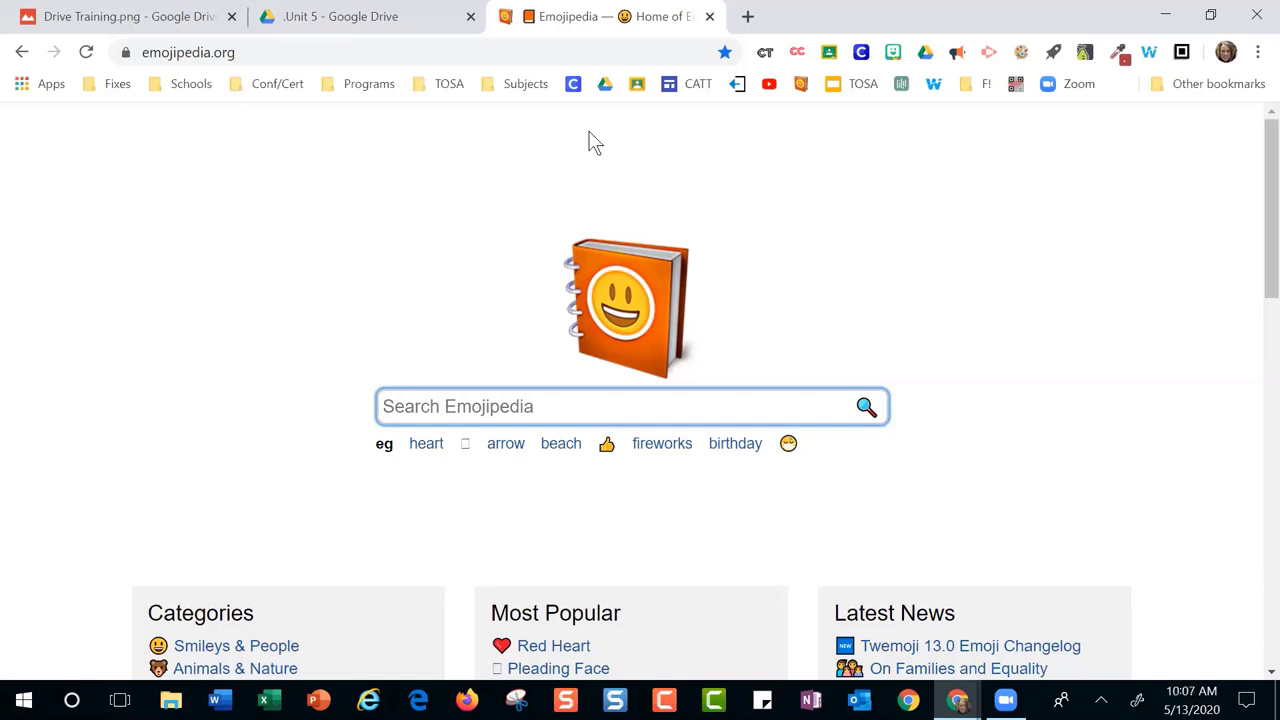
Search Emojipedia for "Globe" and copy the Globe Showing Asia-Australia emoji
{"action": "type", "text": "Globe"}
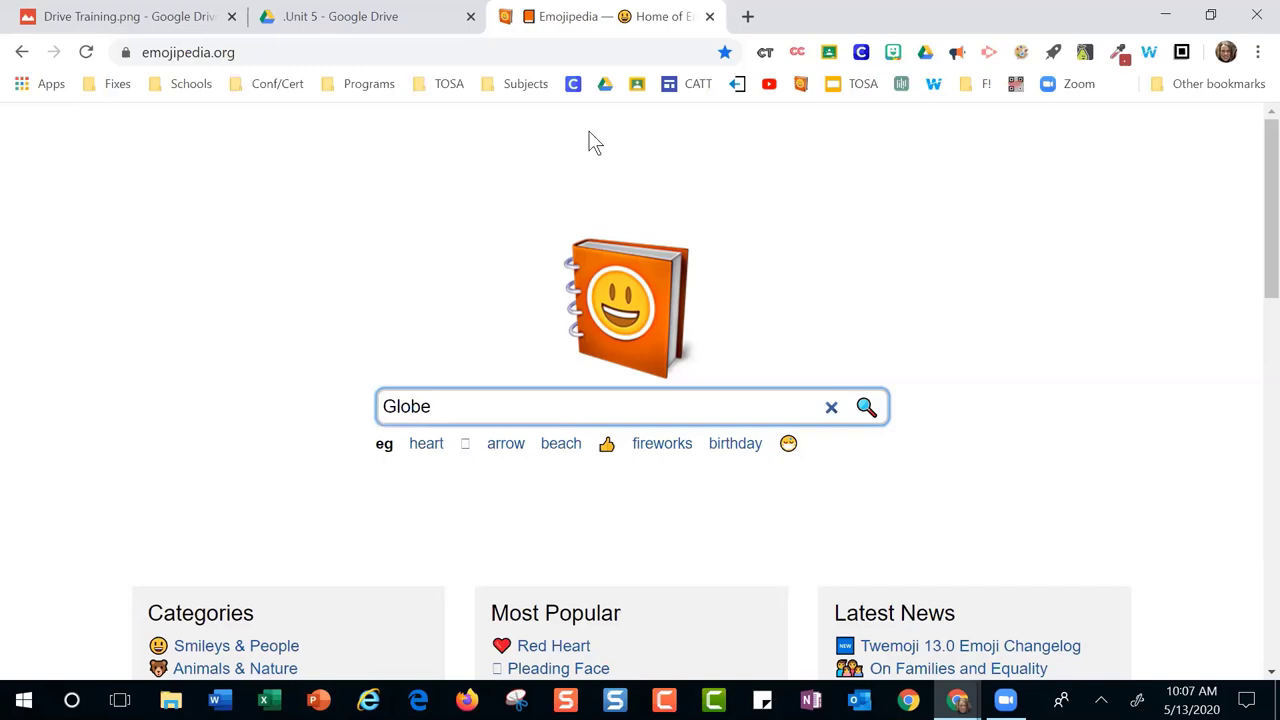
{"action": "key", "text": "Return"}
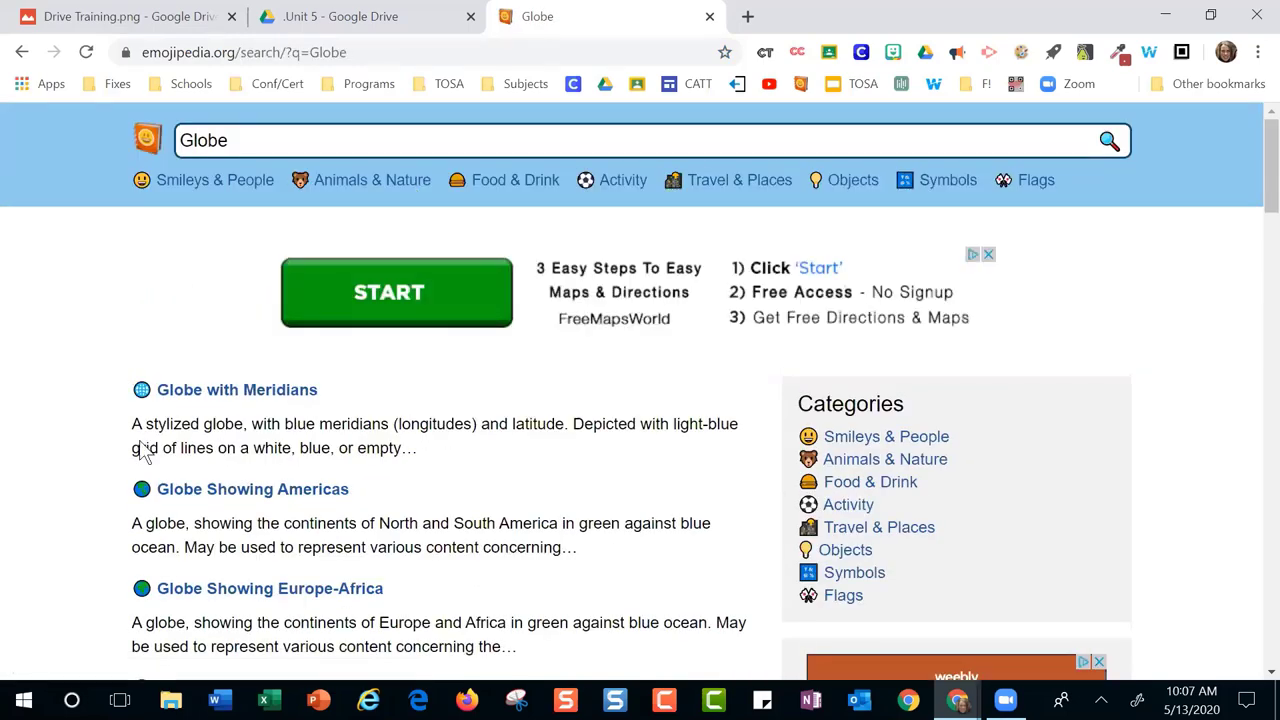
{"action": "scroll", "coordinate": [143, 452], "scroll_direction": "down", "scroll_amount": 3}
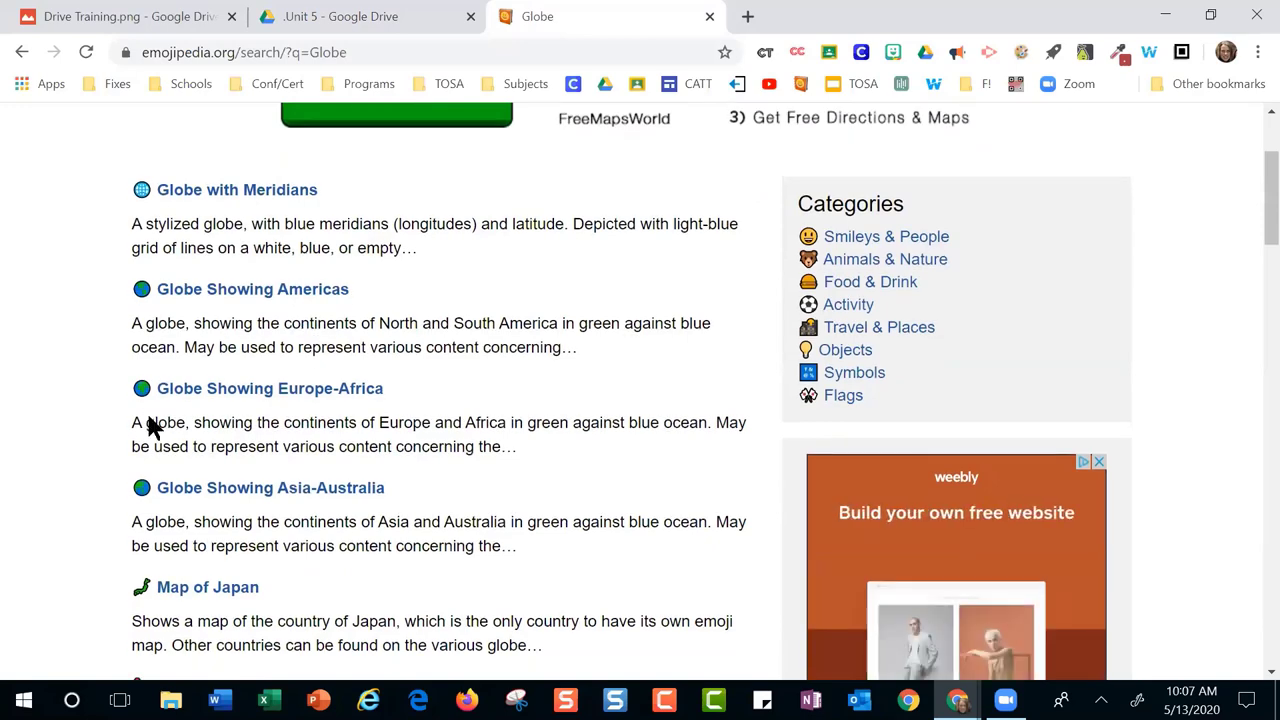
{"action": "left_click", "coordinate": [255, 492]}
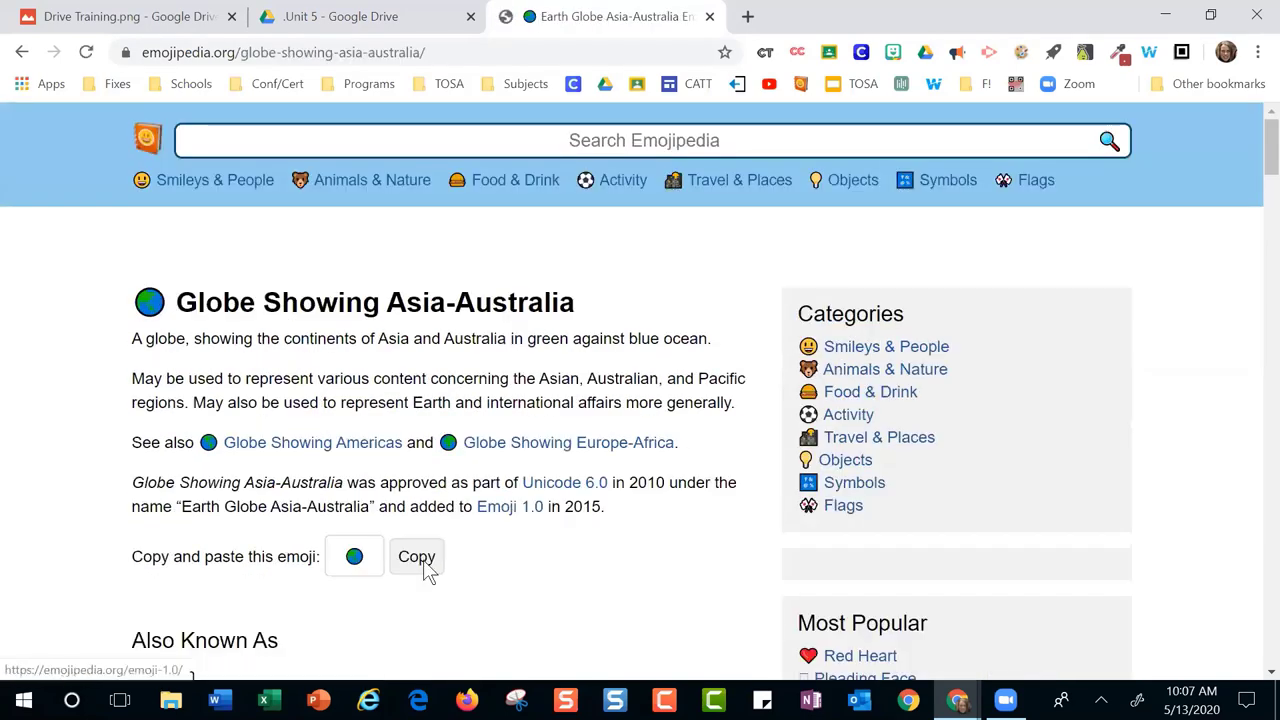
{"action": "left_click", "coordinate": [417, 646]}
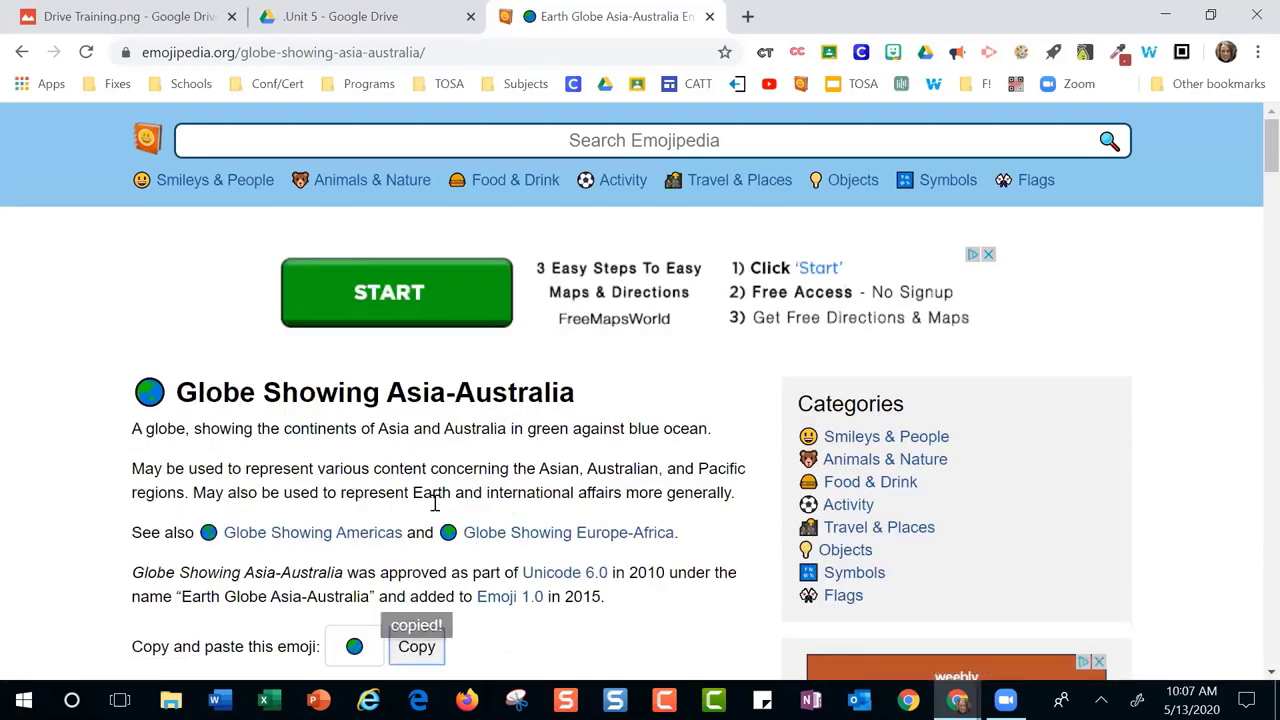
Examine how the Globe Showing Asia-Australia emoji is drawn on the different platforms, such as Apple, Google and Microsoft
{"action": "scroll", "coordinate": [507, 474], "scroll_direction": "down", "scroll_amount": 3}
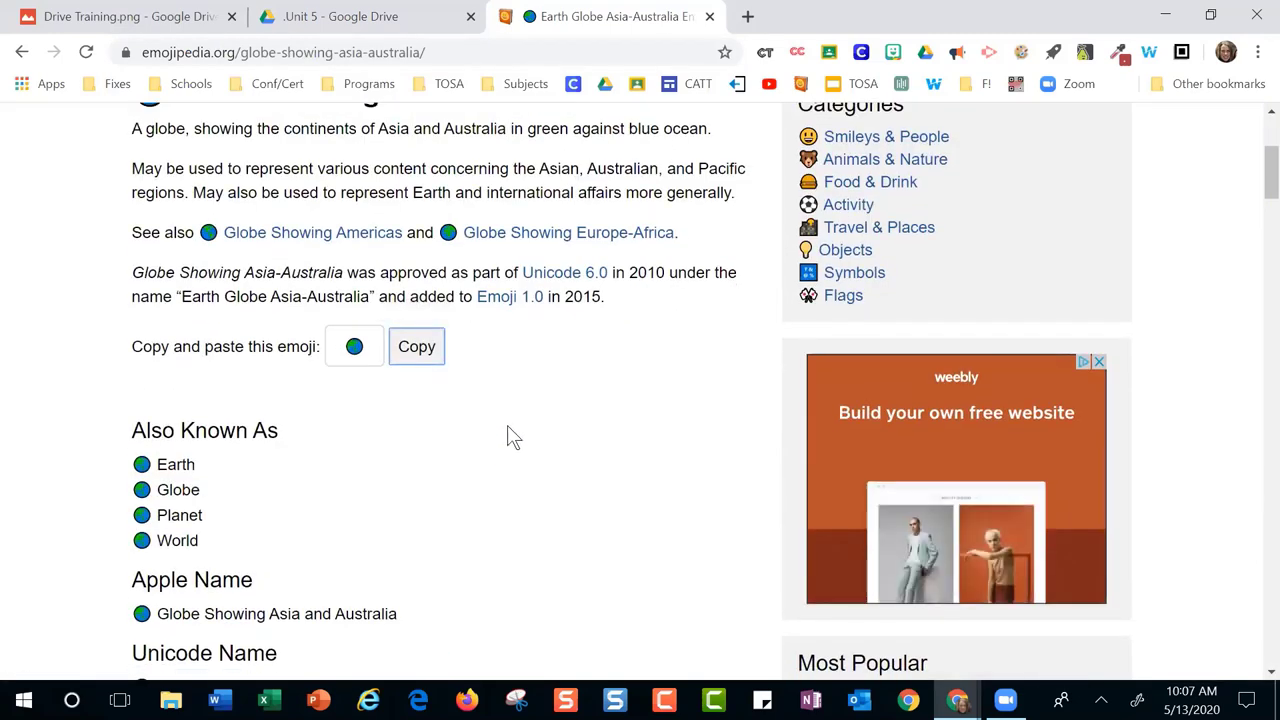
{"action": "scroll", "coordinate": [510, 436], "scroll_direction": "down", "scroll_amount": 1}
{"action": "scroll", "coordinate": [507, 436], "scroll_direction": "down", "scroll_amount": 2}
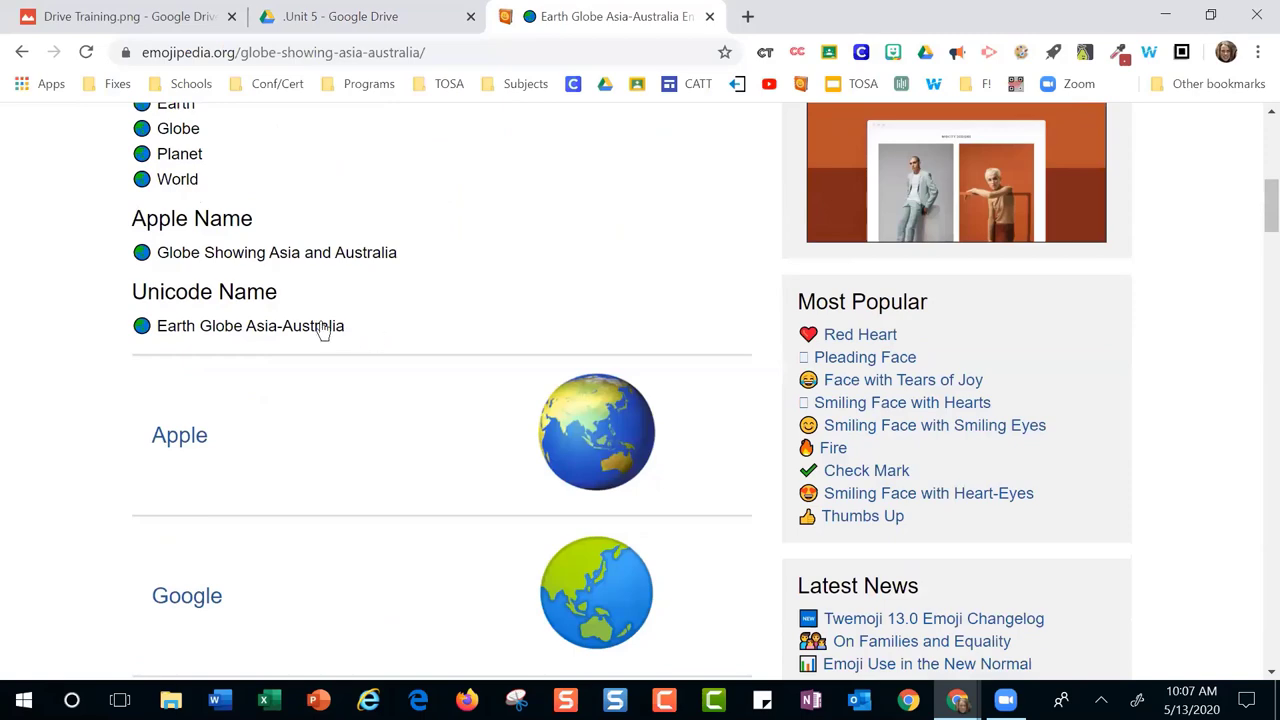
{"action": "scroll", "coordinate": [537, 337], "scroll_direction": "down", "scroll_amount": 1}
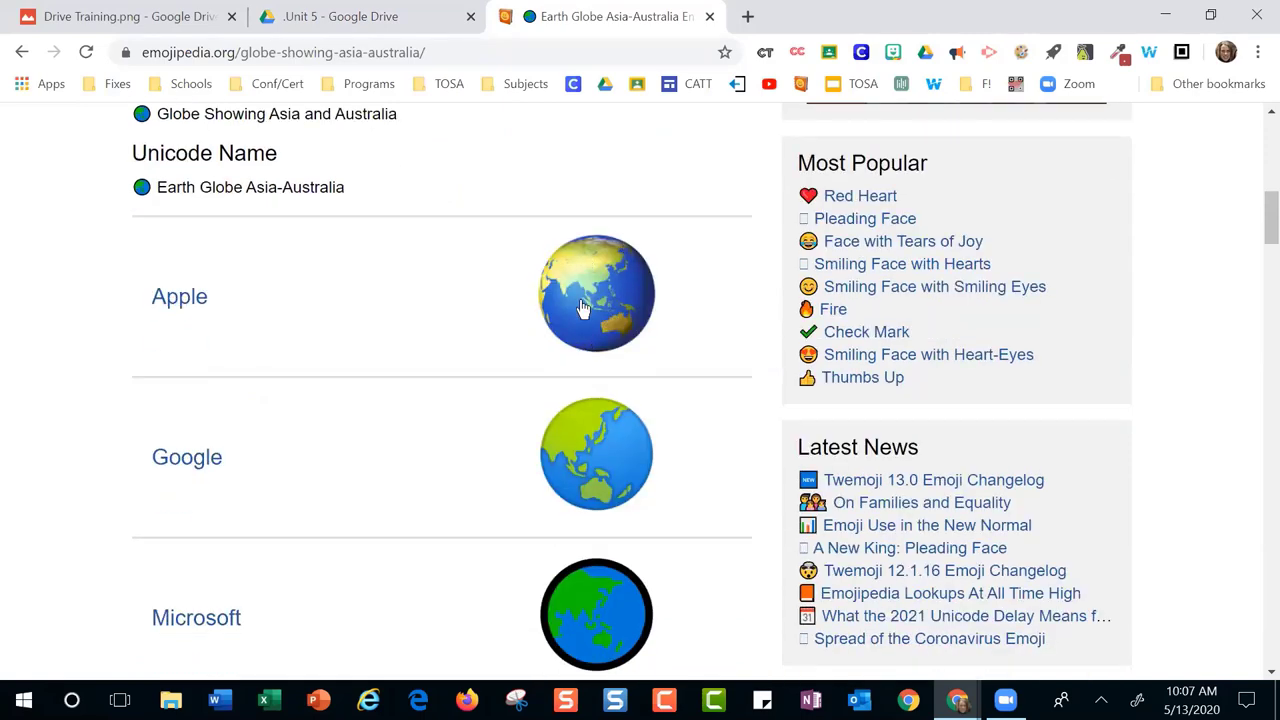
{"action": "scroll", "coordinate": [446, 415], "scroll_direction": "down", "scroll_amount": 2}
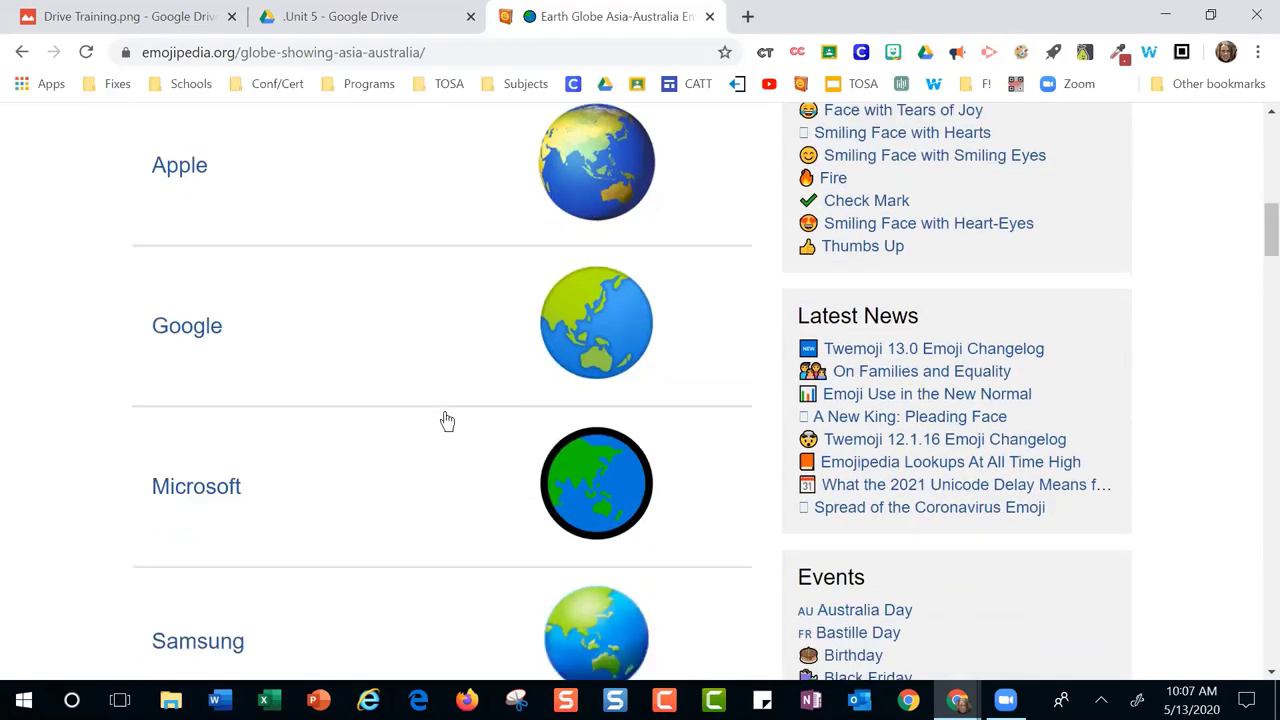
{"action": "scroll", "coordinate": [447, 421], "scroll_direction": "down", "scroll_amount": 3}
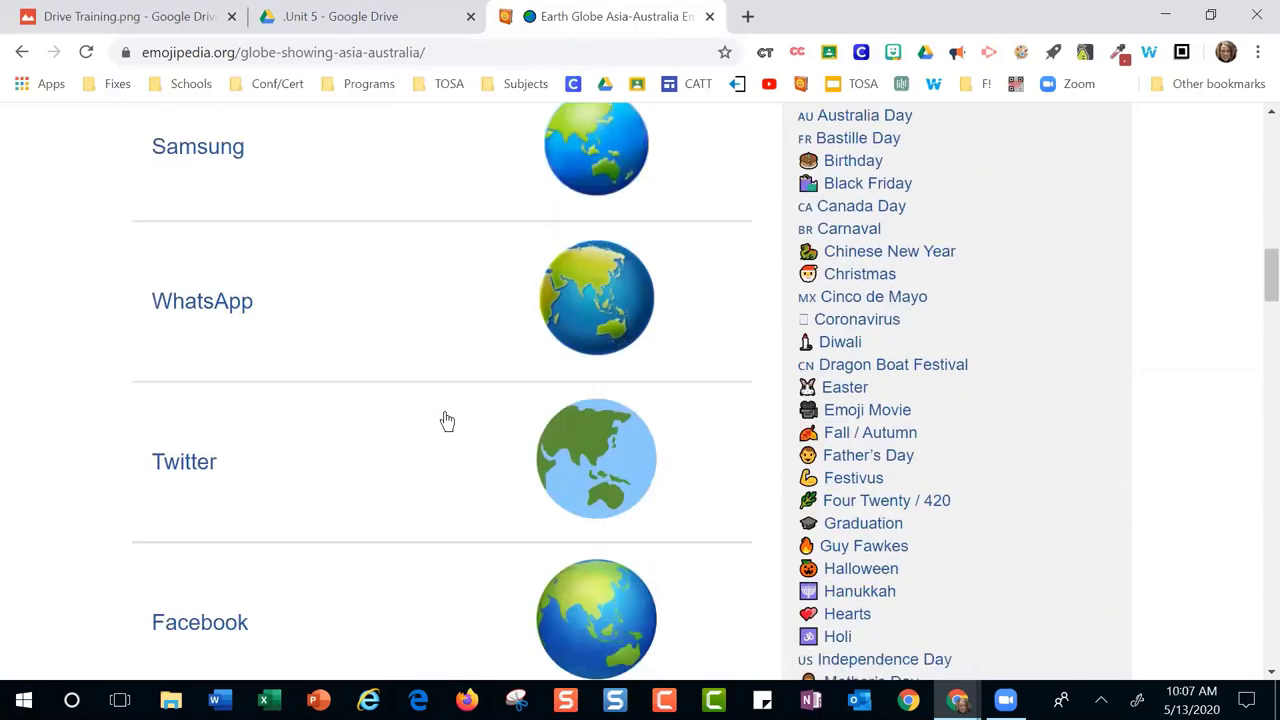
{"action": "scroll", "coordinate": [447, 421], "scroll_direction": "down", "scroll_amount": 2}
{"action": "scroll", "coordinate": [447, 421], "scroll_direction": "down", "scroll_amount": 5}
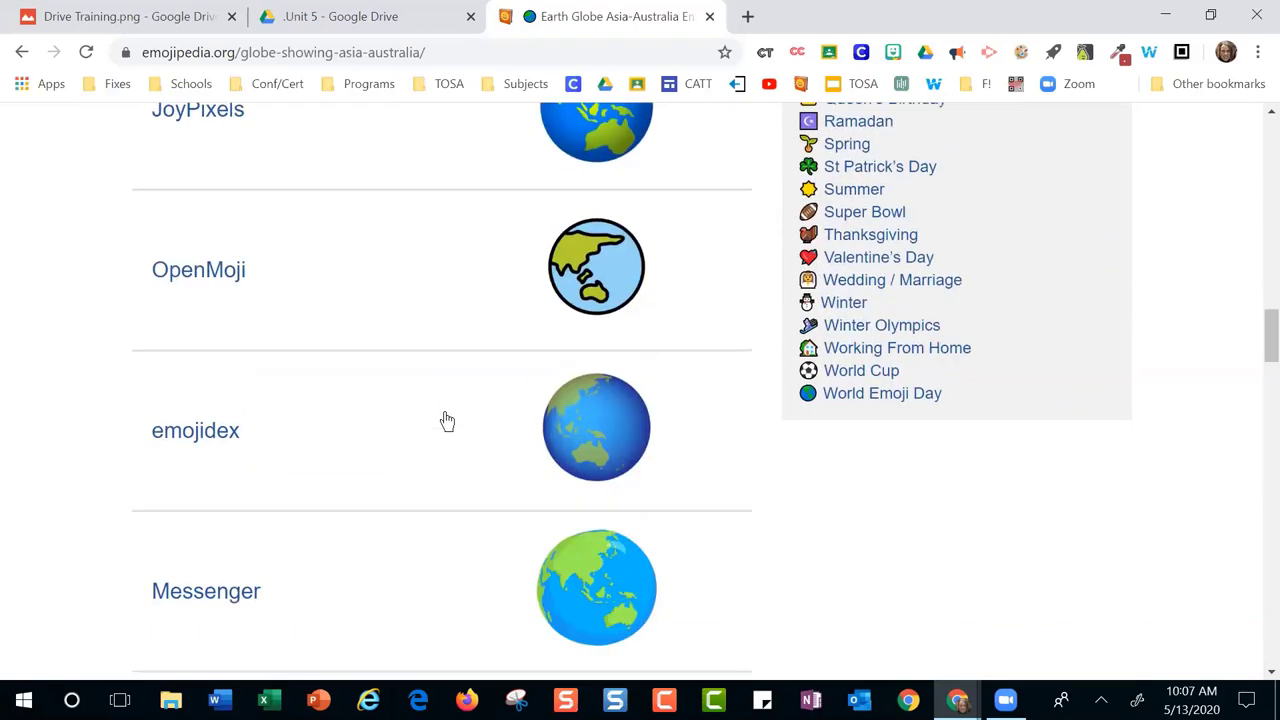
{"action": "scroll", "coordinate": [447, 421], "scroll_direction": "down", "scroll_amount": 3}
{"action": "scroll", "coordinate": [445, 420], "scroll_direction": "up", "scroll_amount": 9}
{"action": "scroll", "coordinate": [447, 416], "scroll_direction": "up", "scroll_amount": 12}
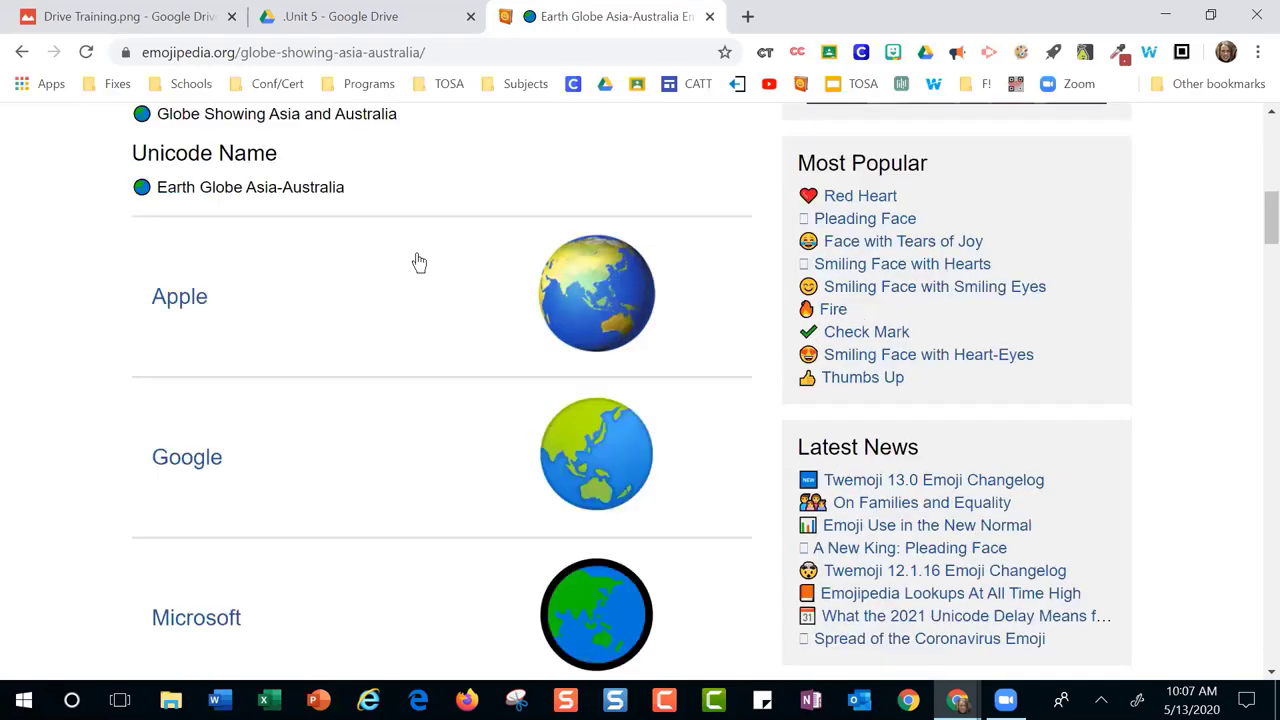
Return to Google Drive and add the copied globe emoji to the end of the Ancient China folder's name
{"action": "left_click", "coordinate": [350, 22]}
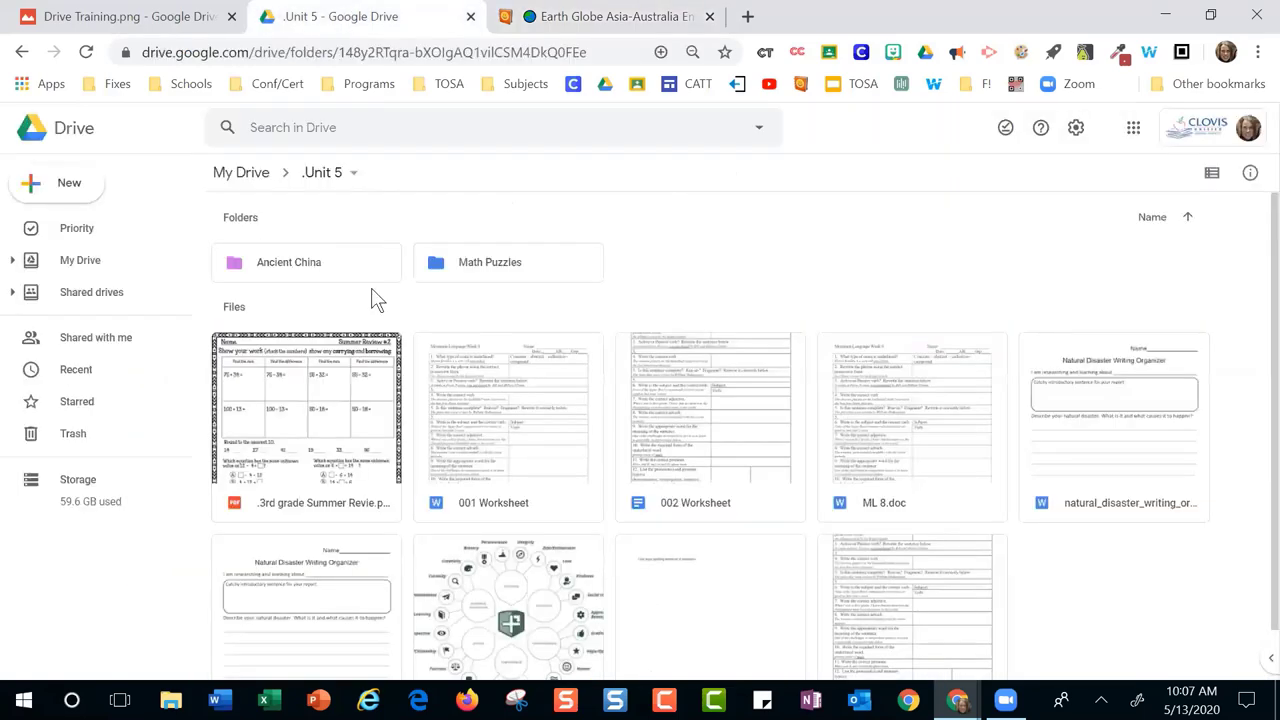
{"action": "right_click", "coordinate": [322, 270]}
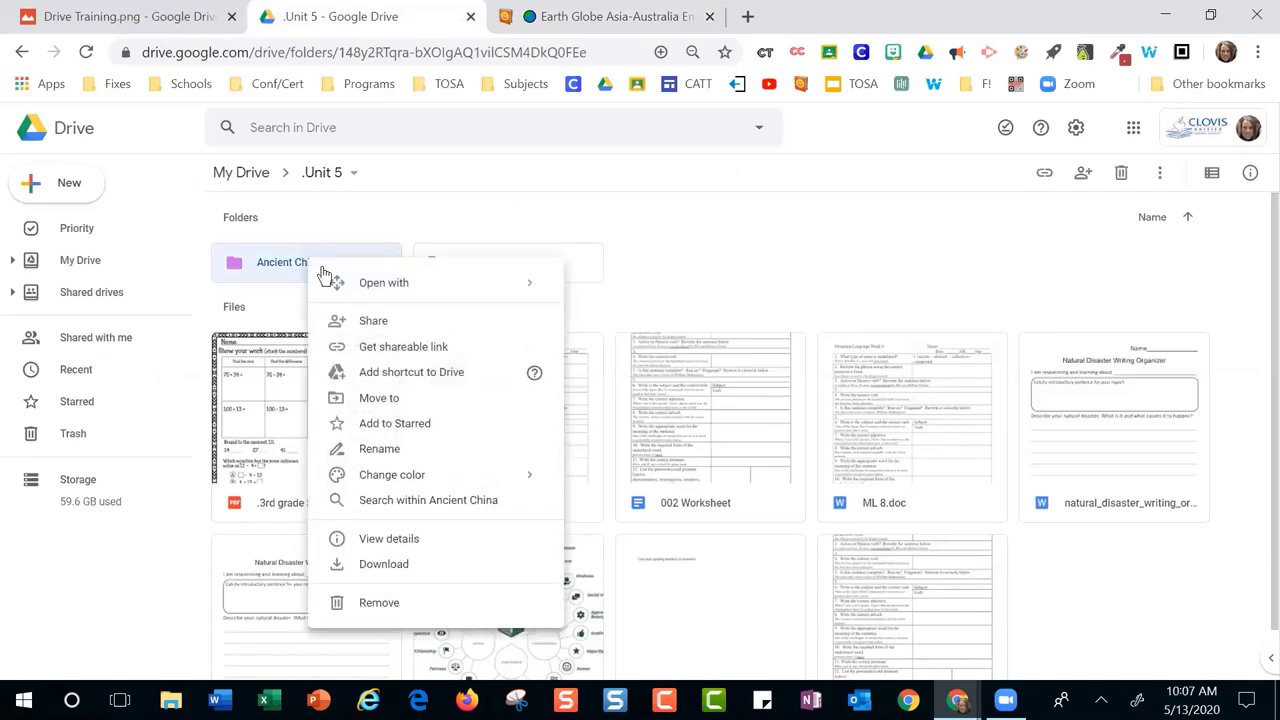
{"action": "left_click", "coordinate": [417, 451]}
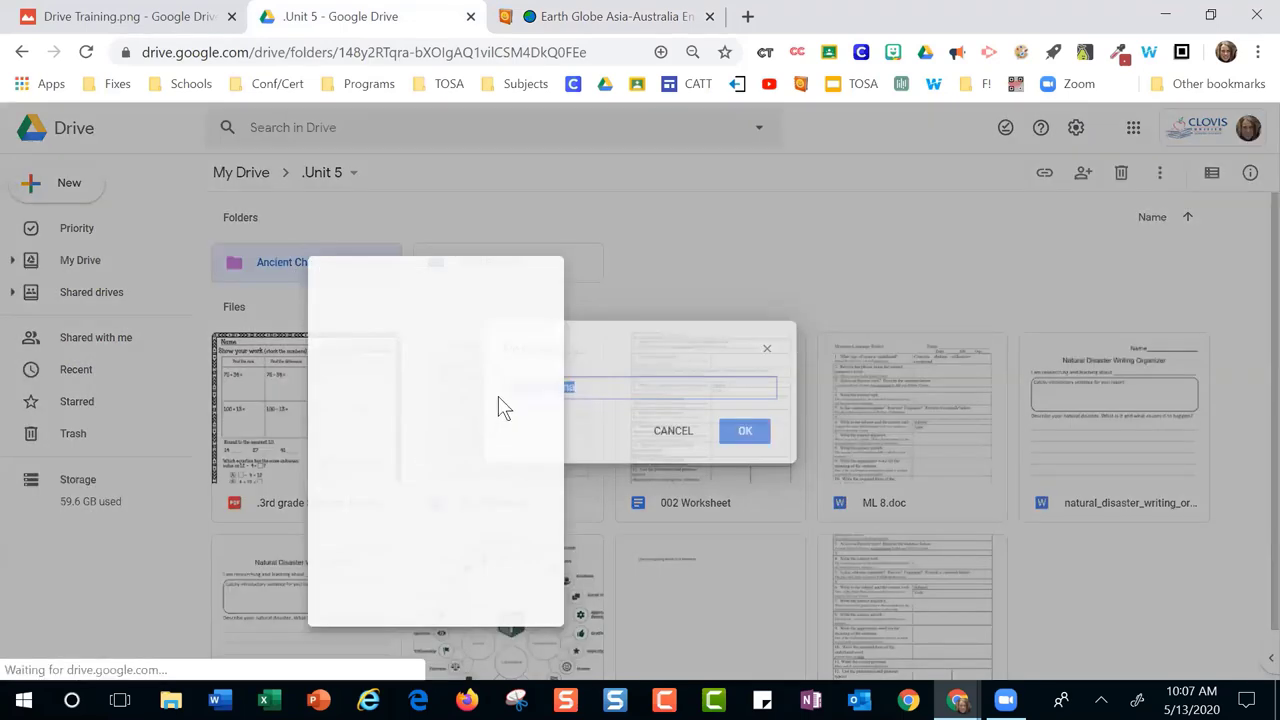
{"action": "left_click", "coordinate": [610, 380]}
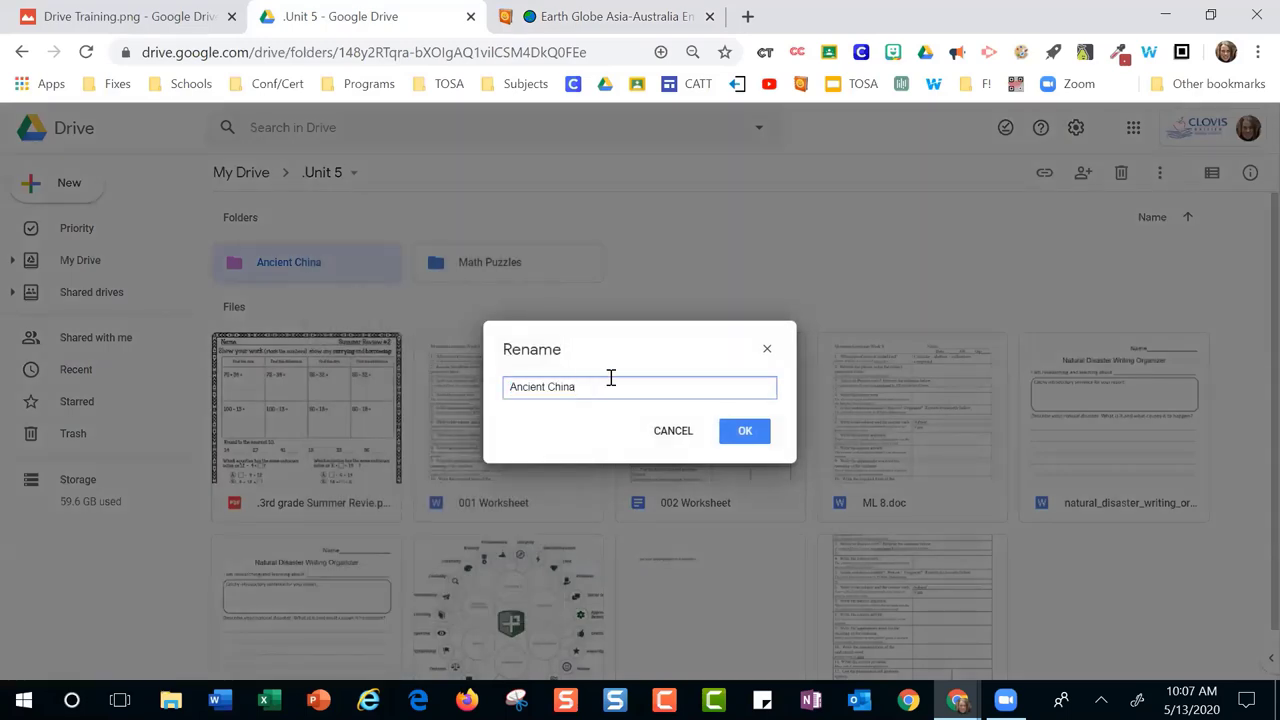
{"action": "key", "text": "ctrl+v"}
{"action": "left_click", "coordinate": [748, 432]}
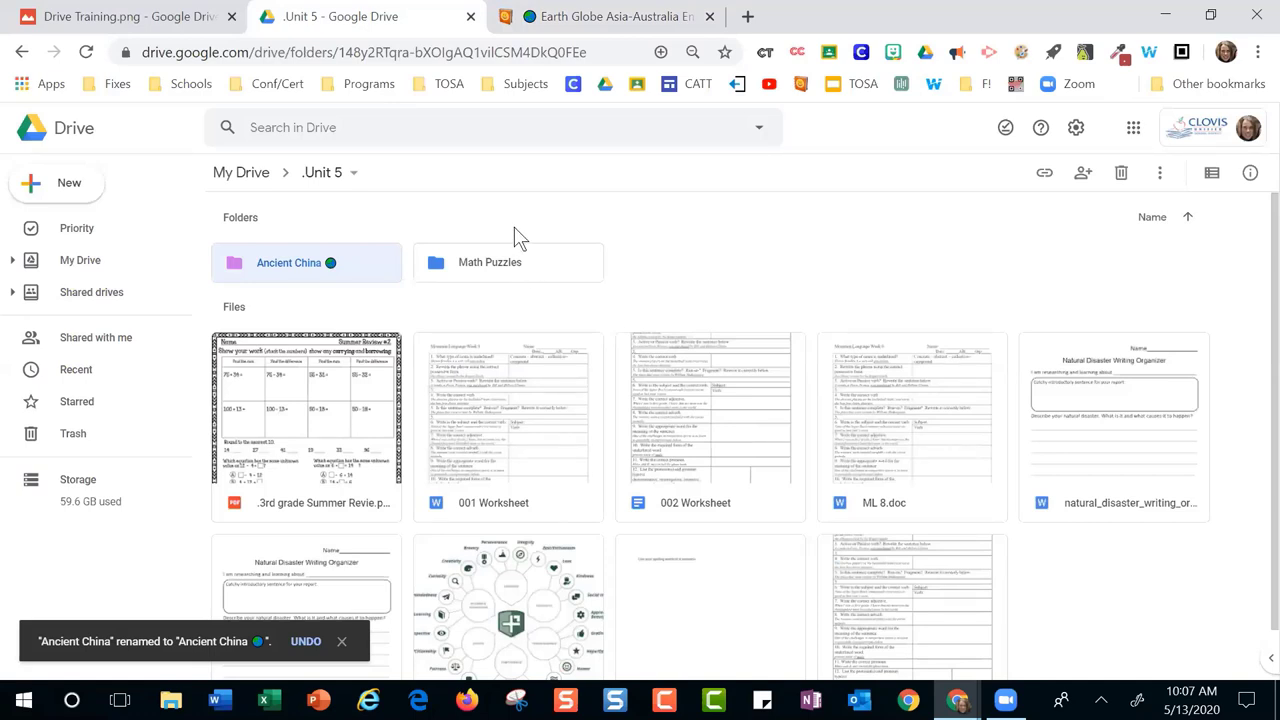
Search Emojipedia for "math" and copy the Divide emoji
{"action": "left_click", "coordinate": [556, 20]}
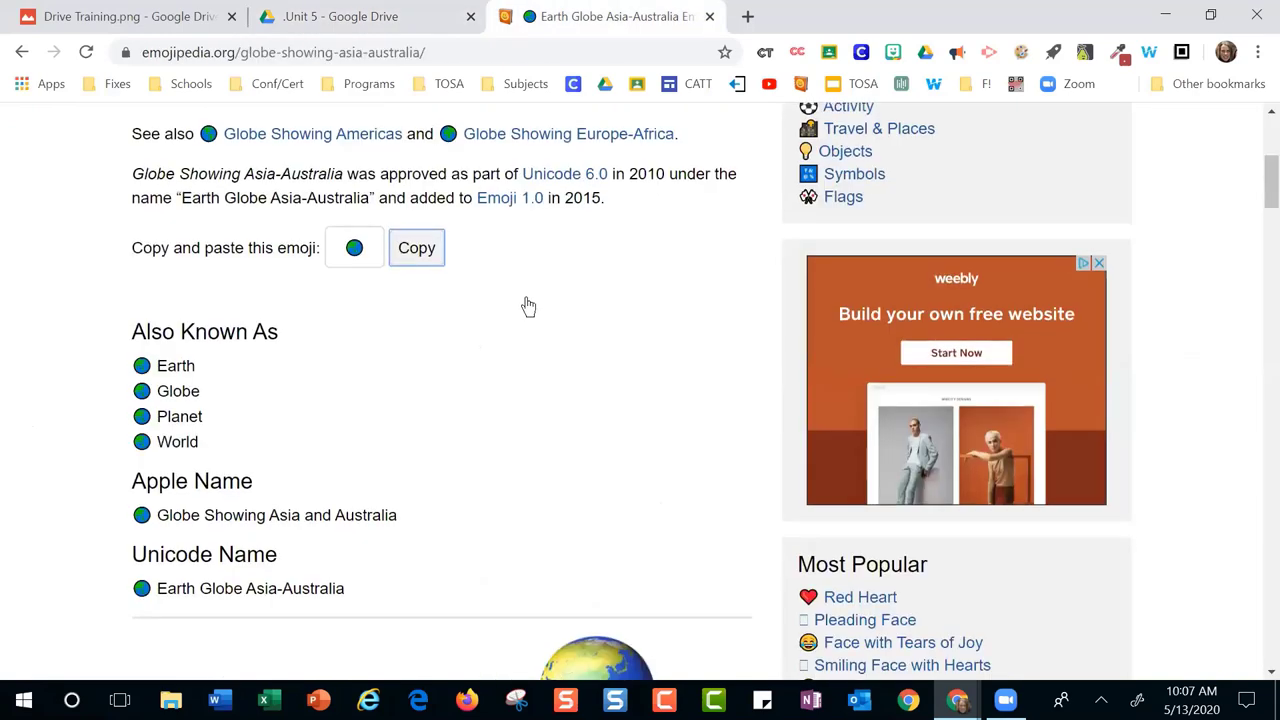
{"action": "scroll", "coordinate": [638, 133], "scroll_direction": "up", "scroll_amount": 4}
{"action": "left_click", "coordinate": [638, 133]}
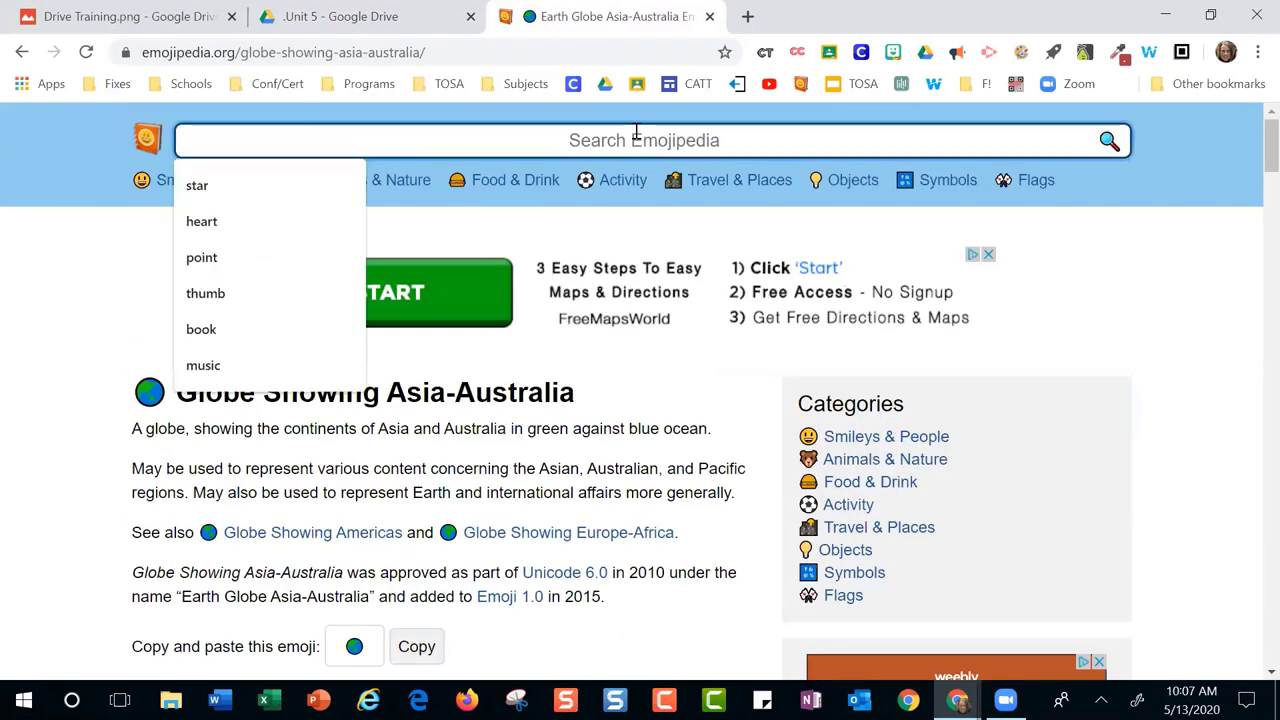
{"action": "type", "text": "math"}
{"action": "key", "text": "Return"}
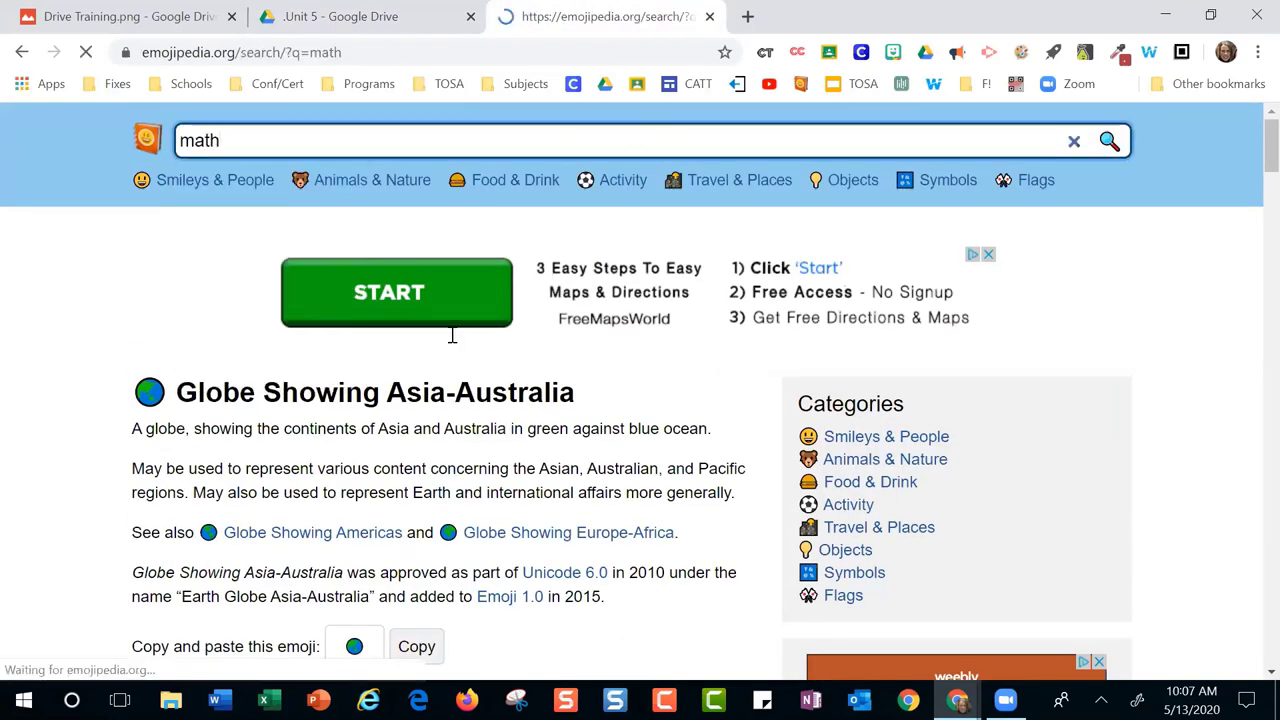
{"action": "scroll", "coordinate": [420, 445], "scroll_direction": "down", "scroll_amount": 3}
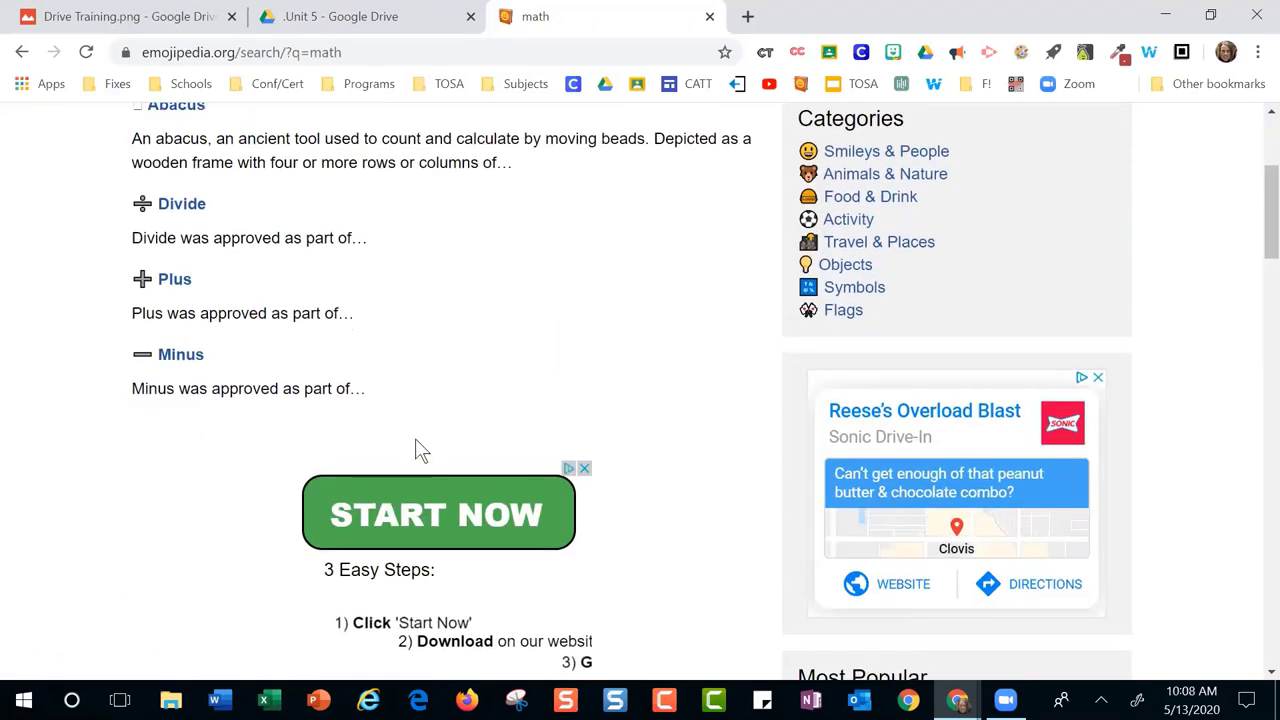
{"action": "scroll", "coordinate": [415, 438], "scroll_direction": "up", "scroll_amount": 3}
{"action": "scroll", "coordinate": [183, 397], "scroll_direction": "down", "scroll_amount": 1}
{"action": "left_click", "coordinate": [189, 392]}
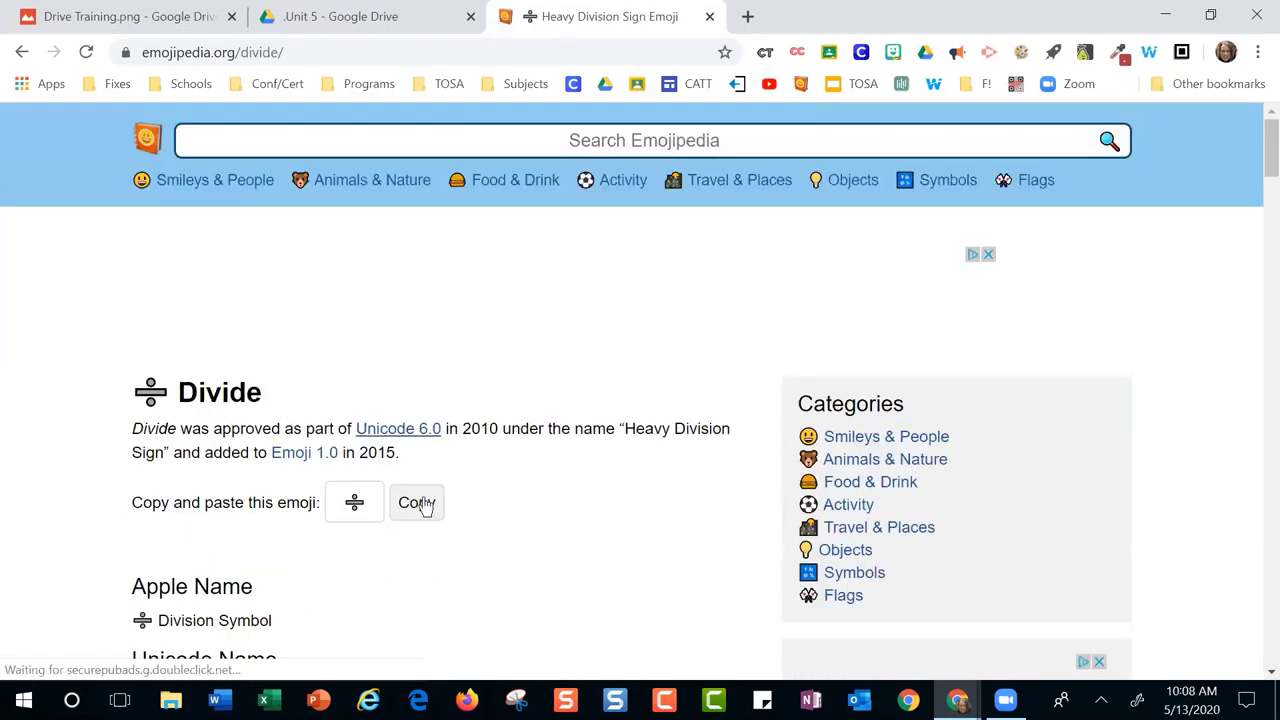
{"action": "left_click", "coordinate": [420, 502]}
Return to Google Drive and add the copied division sign emoji to the end of the Math Puzzles folder's name
{"action": "left_click", "coordinate": [375, 16]}
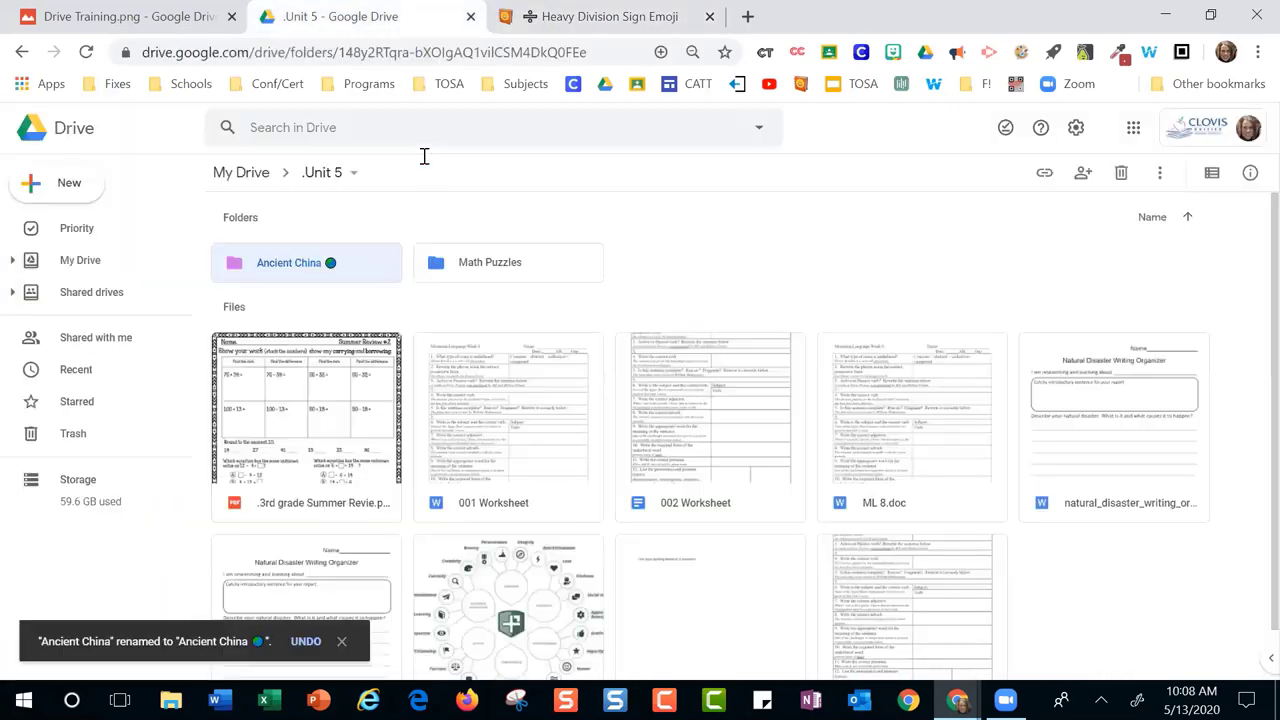
{"action": "right_click", "coordinate": [500, 272]}
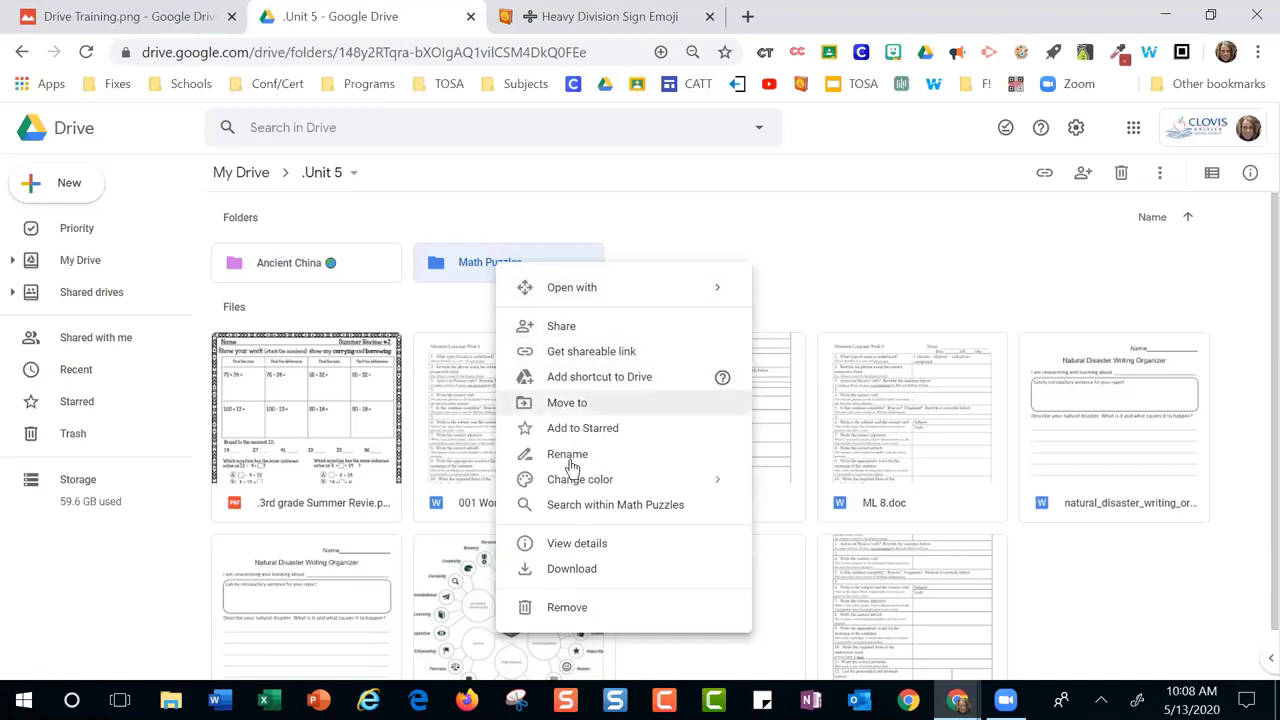
{"action": "left_click", "coordinate": [590, 328]}
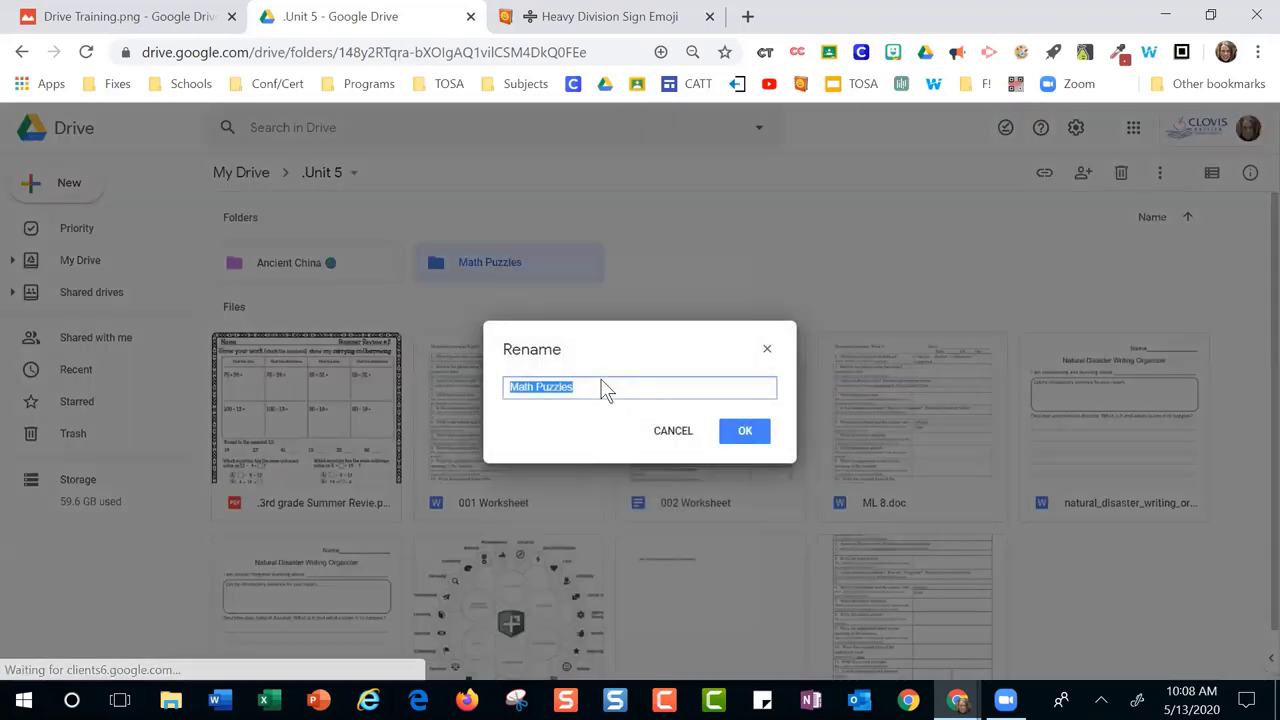
{"action": "left_click", "coordinate": [602, 389]}
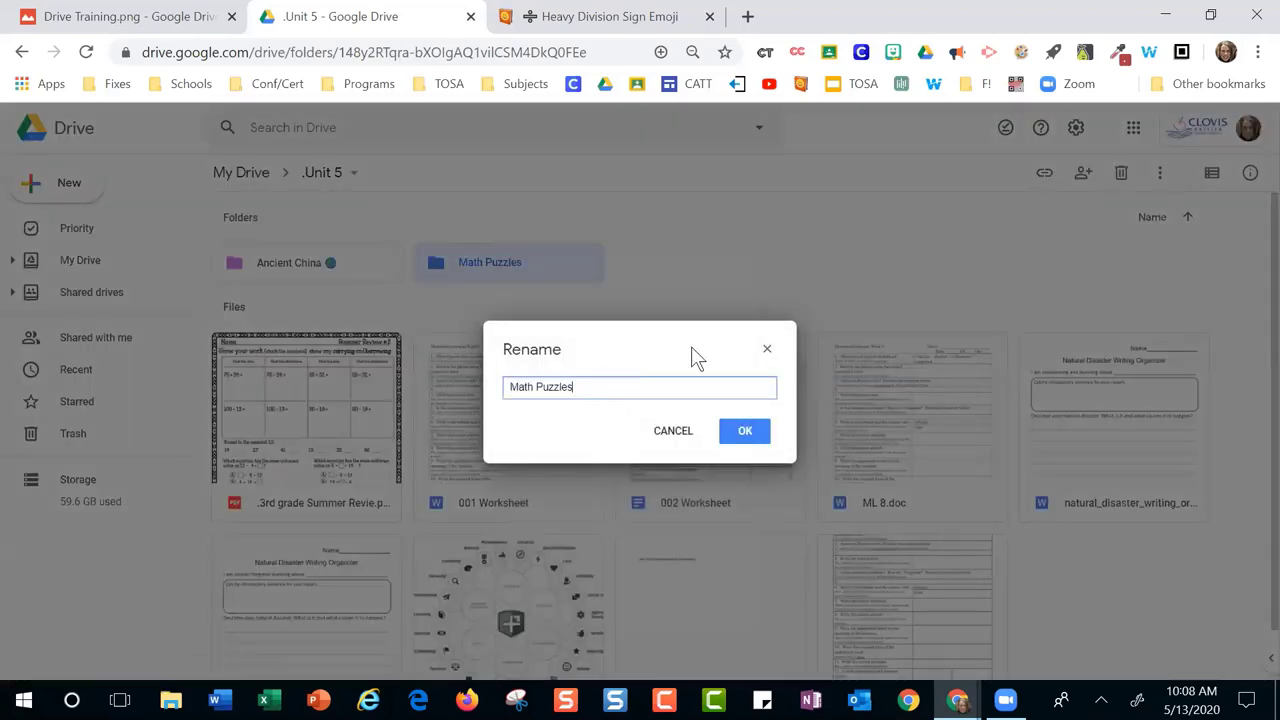
{"action": "key", "text": "ctrl+v"}
{"action": "left_click", "coordinate": [758, 432]}
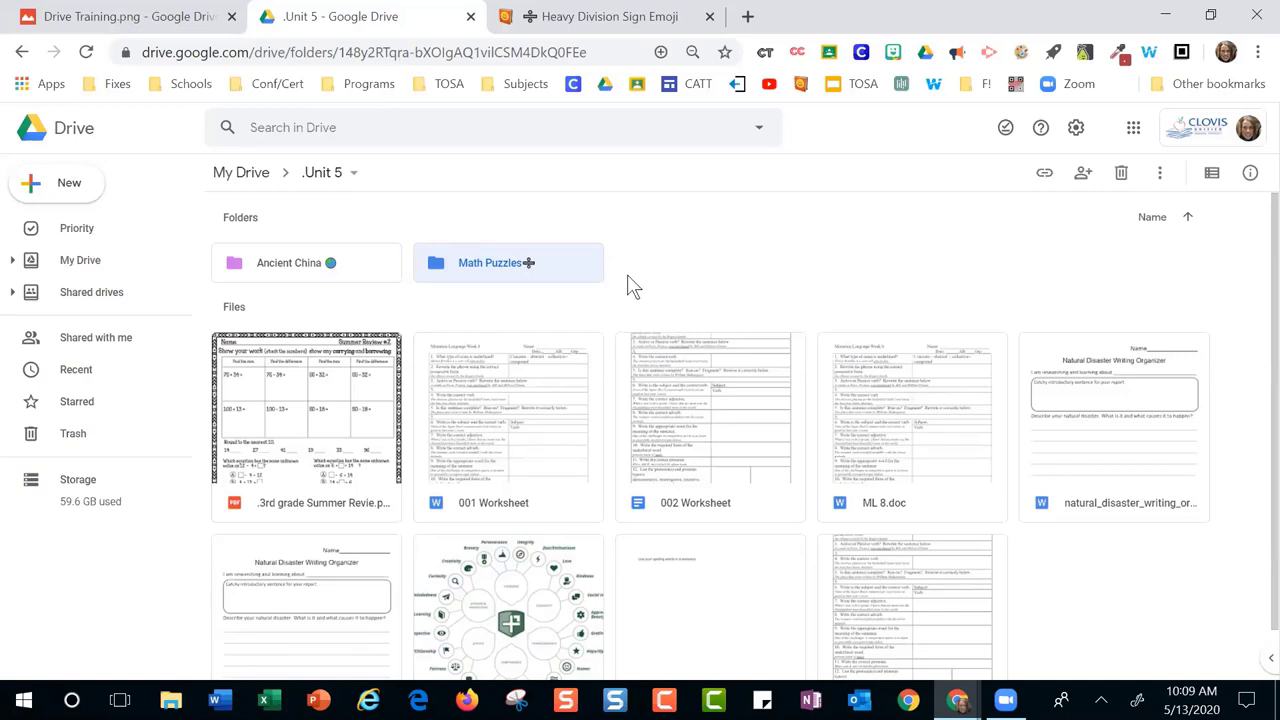
Rename the Math Puzzles folder so that the division sign emoji stands at the start of its name instead of the end
{"action": "right_click", "coordinate": [479, 265]}
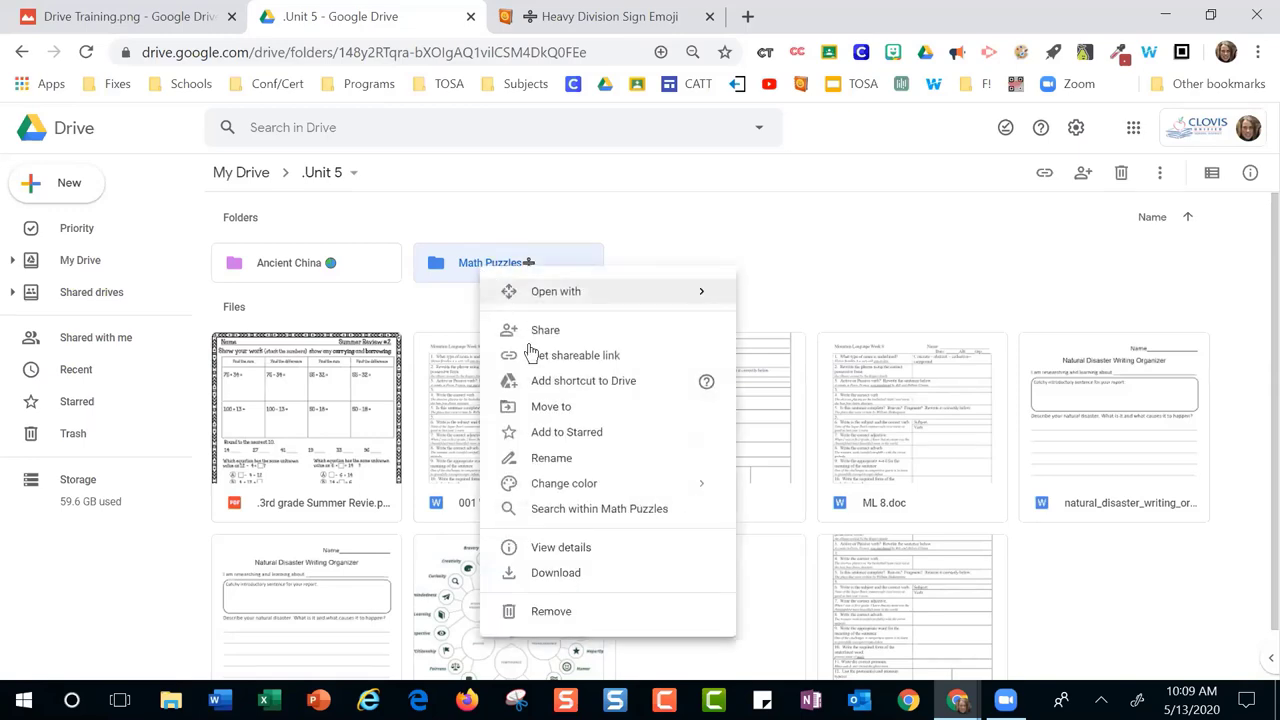
{"action": "left_click", "coordinate": [550, 460]}
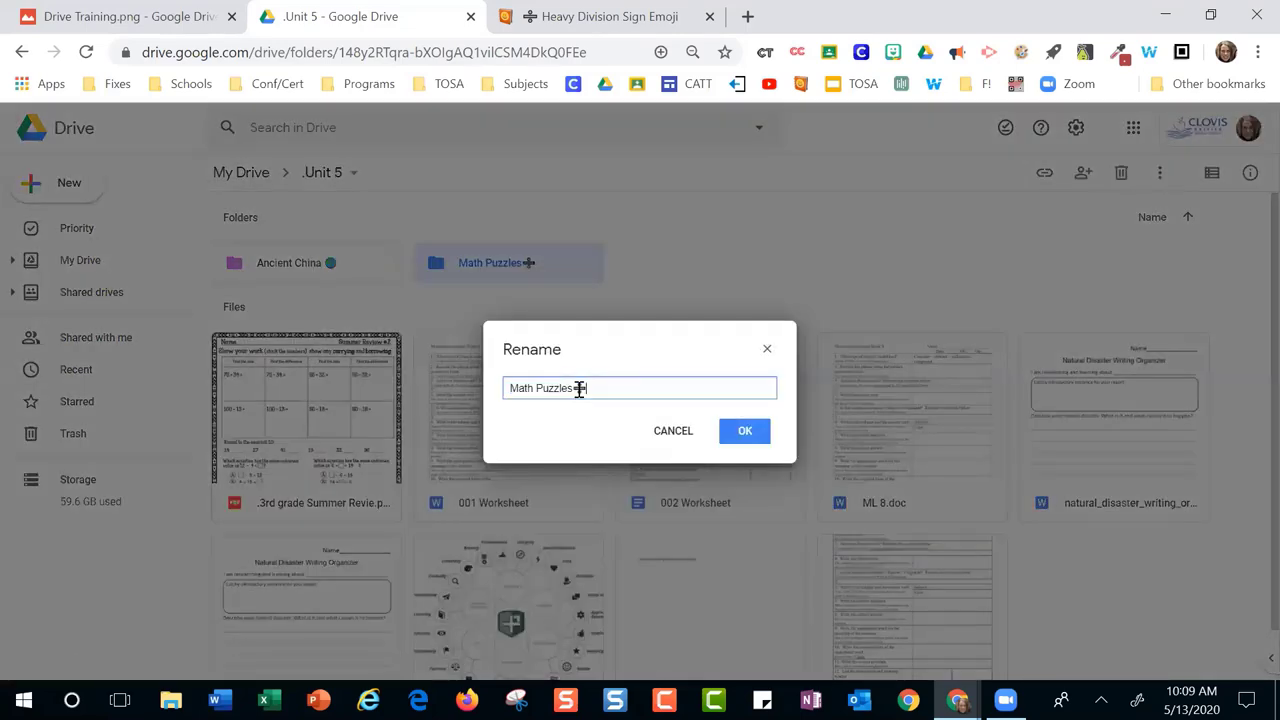
{"action": "left_click_drag", "start_coordinate": [574, 389], "coordinate": [590, 398]}
{"action": "key", "text": "BackSpace"}
{"action": "key", "text": "Home"}
{"action": "key", "text": "ctrl+v"}
{"action": "left_click", "coordinate": [743, 431]}
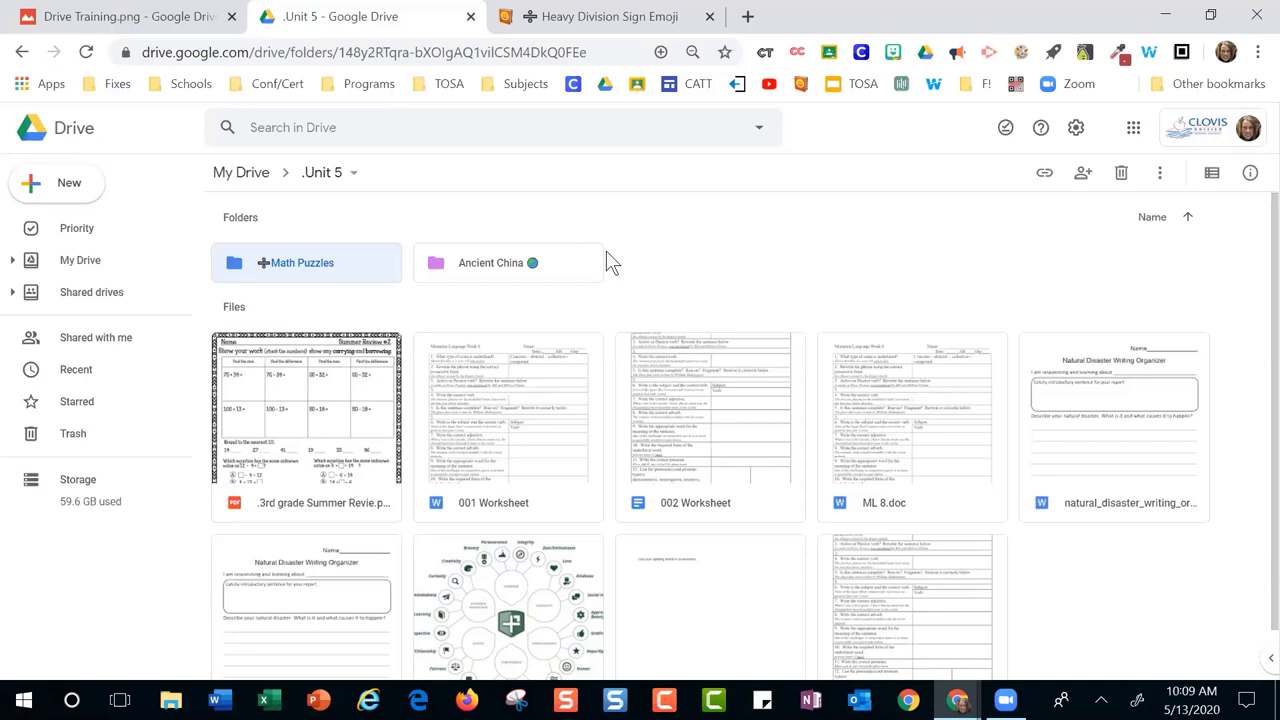
Go to My Drive and examine the #TECH Holidays folder as an example of emojis in a folder name
{"action": "left_click", "coordinate": [90, 270]}
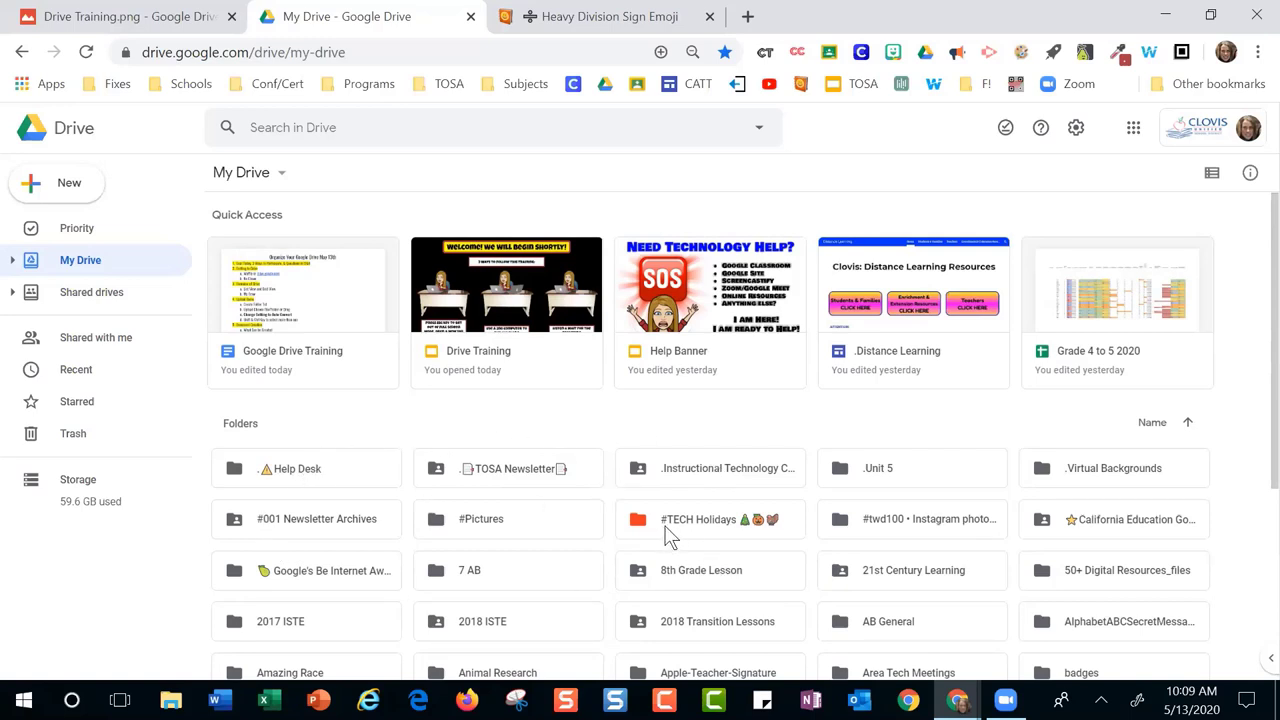
{"action": "left_click_drag", "start_coordinate": [670, 530], "coordinate": [672, 532]}
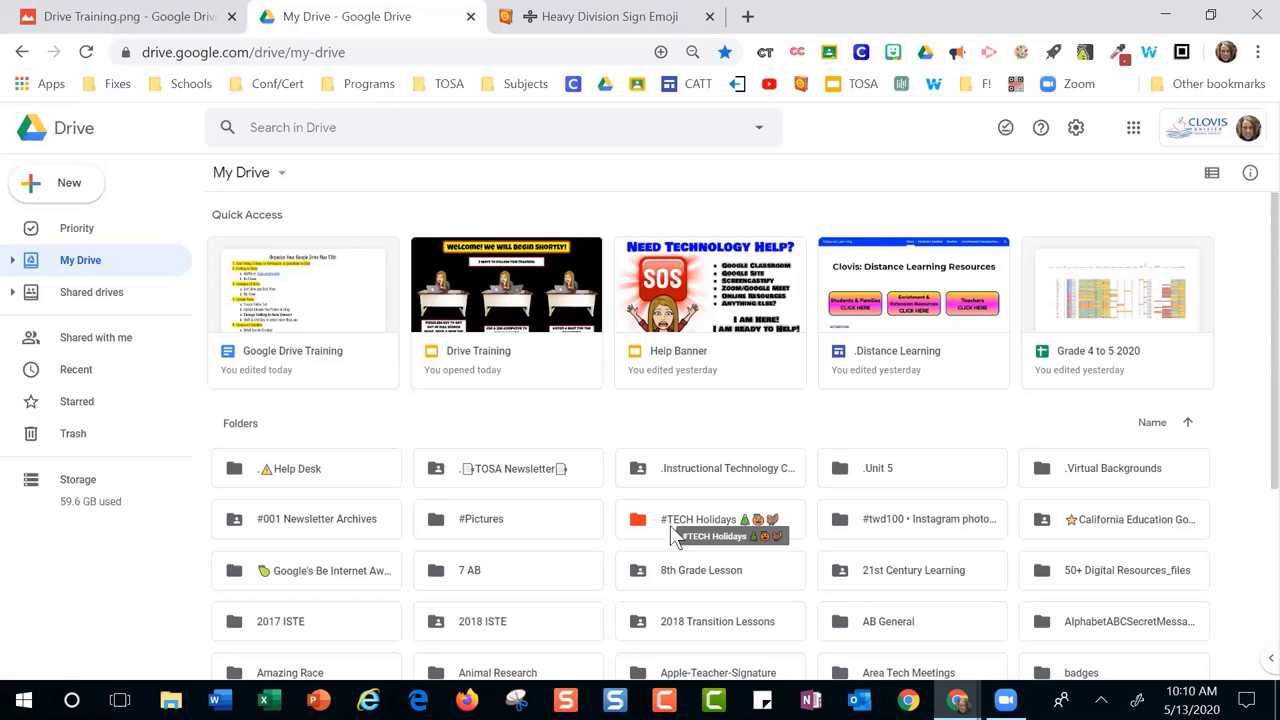
{"action": "left_click_drag", "start_coordinate": [675, 521], "coordinate": [678, 520]}
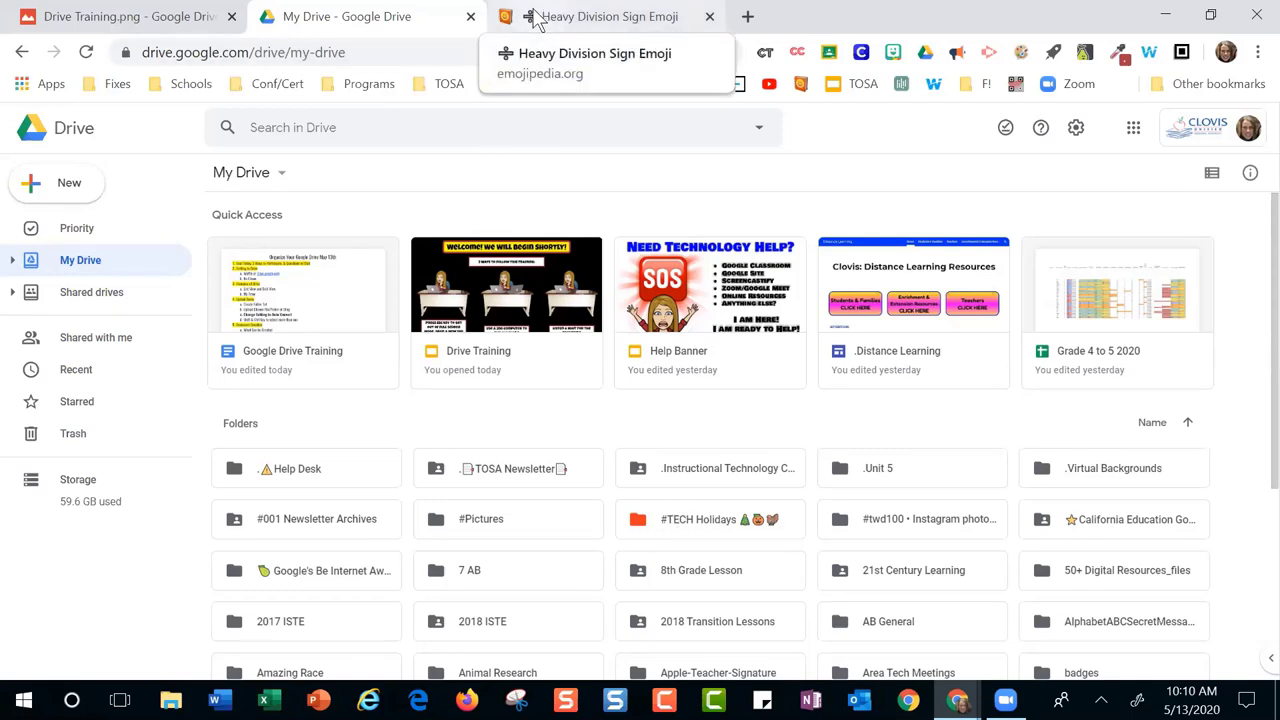
Reopen the .Unit 5 folder and close the Emojipedia page
{"action": "double_click", "coordinate": [884, 480]}
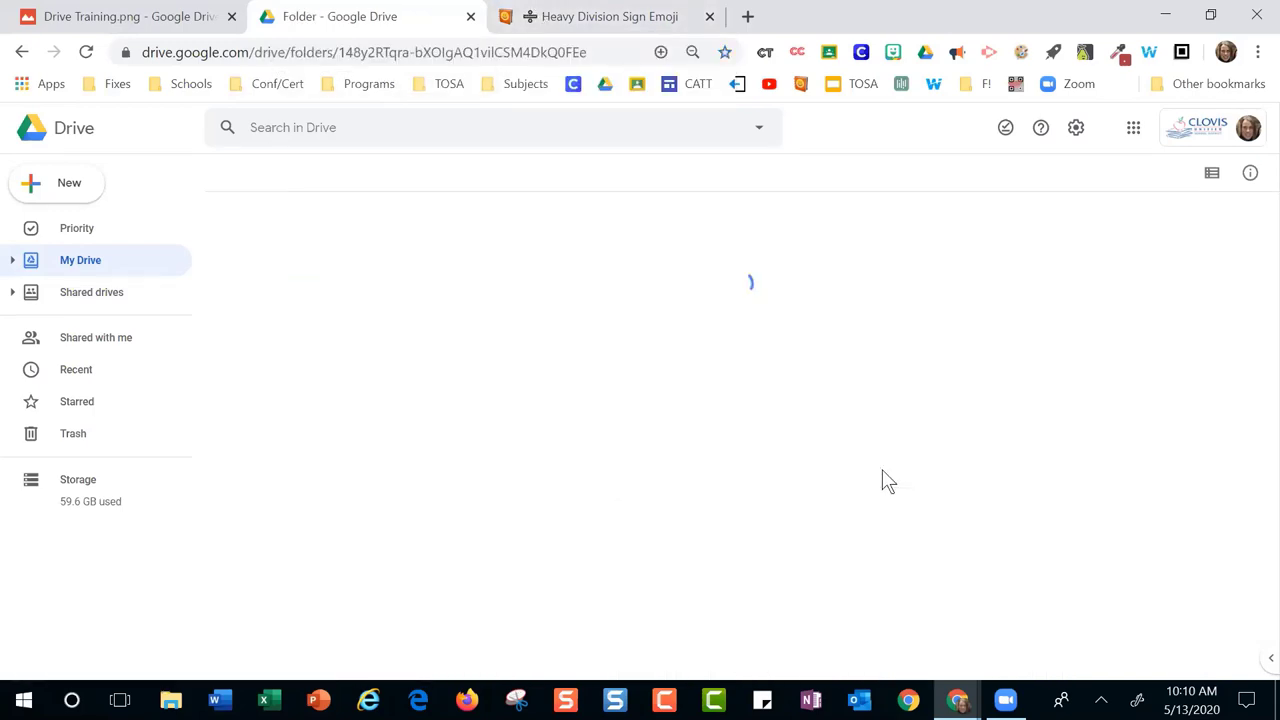
{"action": "left_click", "coordinate": [707, 17]}
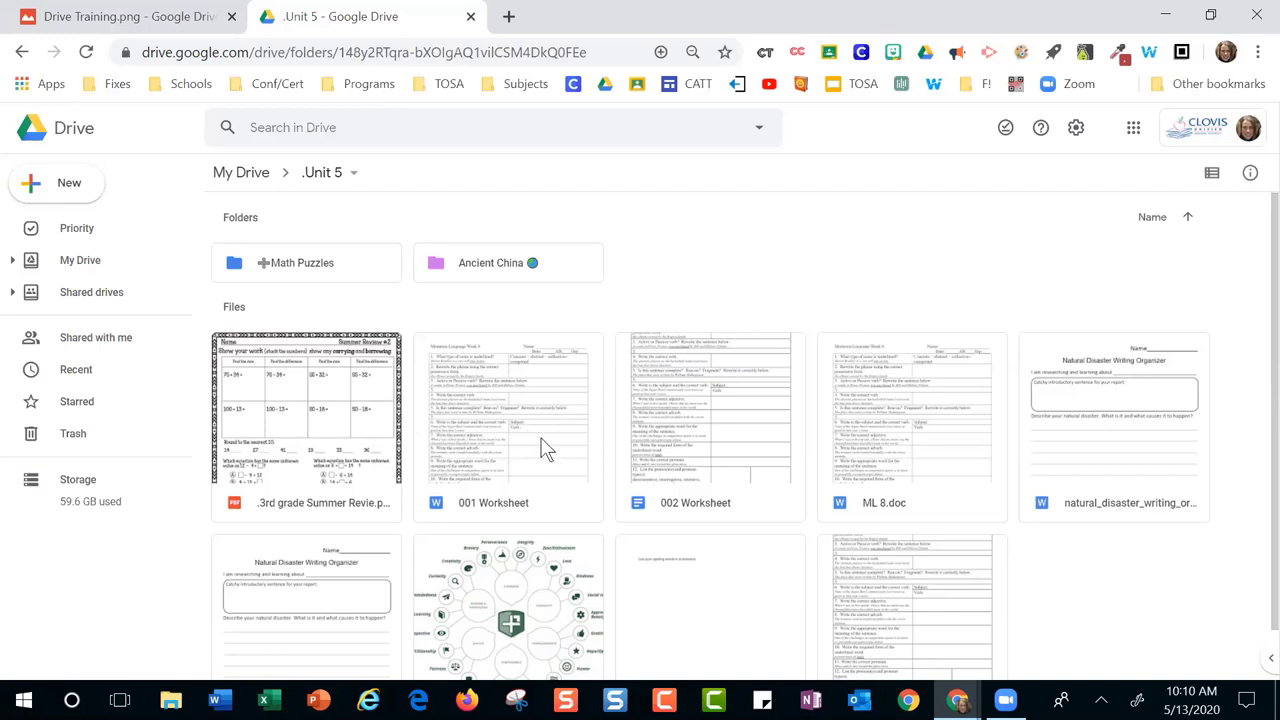
Start sharing the Math Puzzles folder and add a colleague from the suggested contacts as the recipient
{"action": "left_click_drag", "start_coordinate": [322, 261], "coordinate": [318, 264]}
{"action": "right_click", "coordinate": [318, 264]}
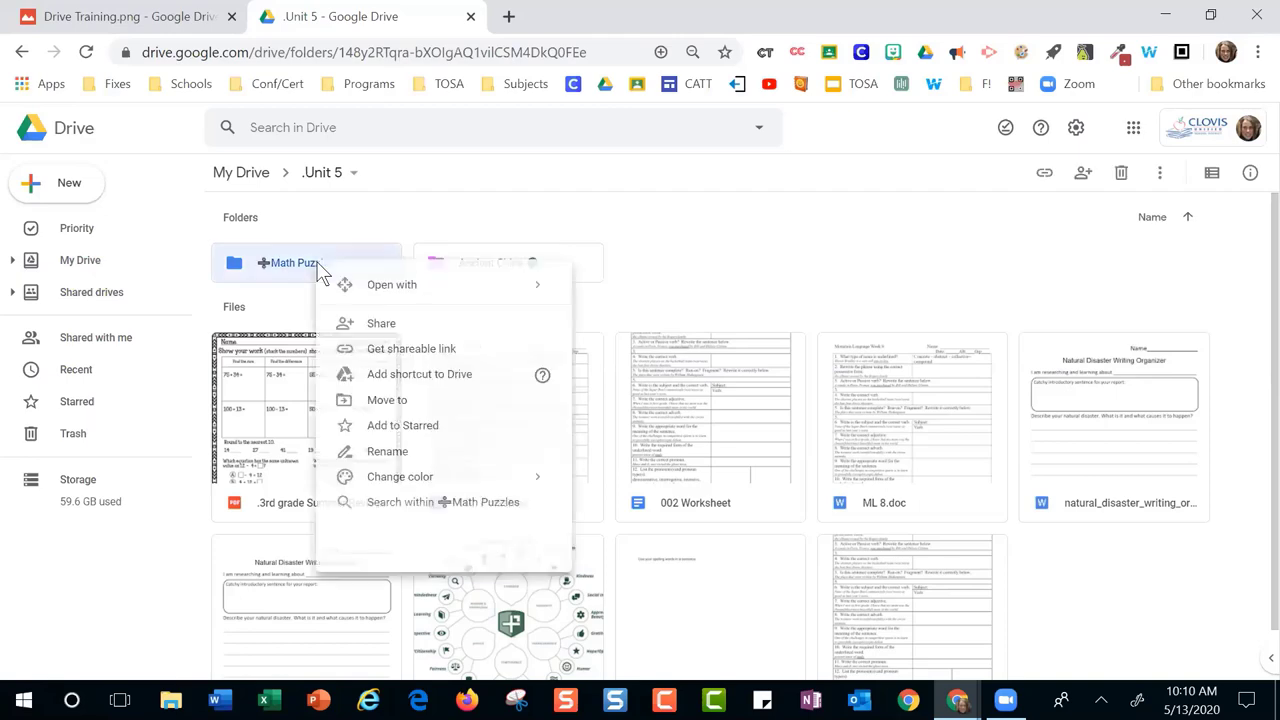
{"action": "left_click", "coordinate": [375, 330]}
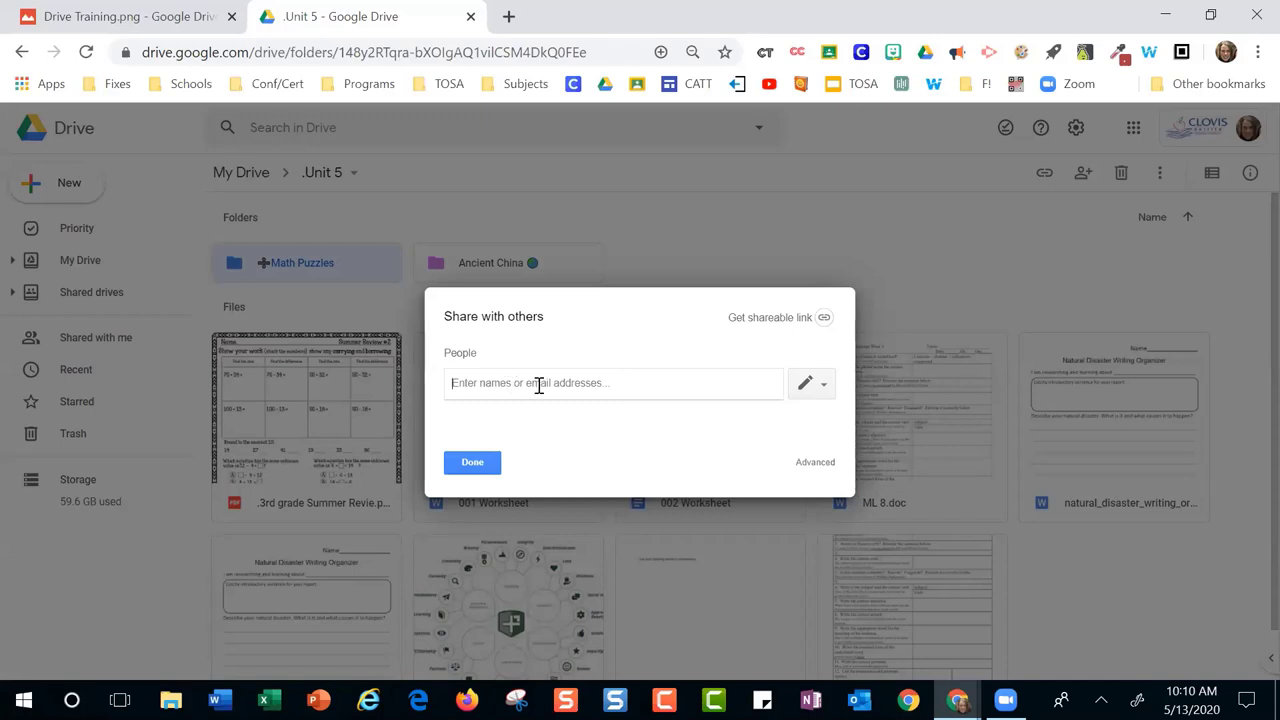
{"action": "type", "text": "deli"}
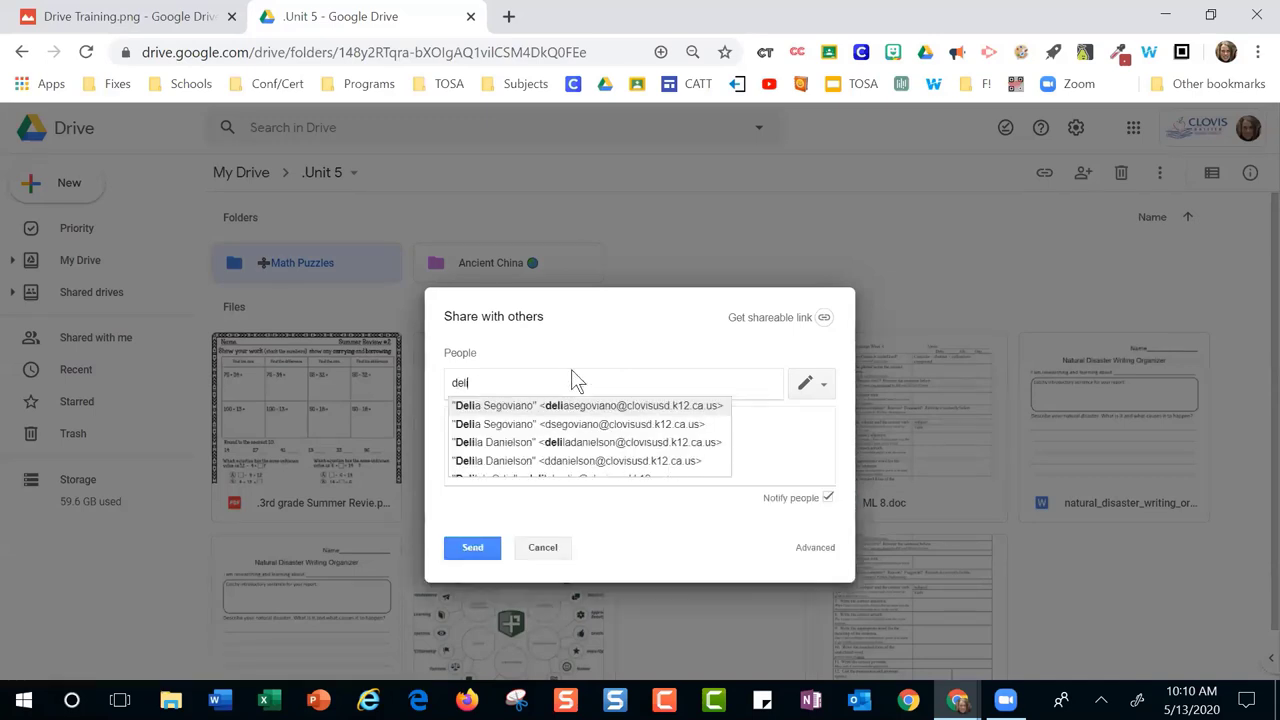
{"action": "type", "text": "ain"}
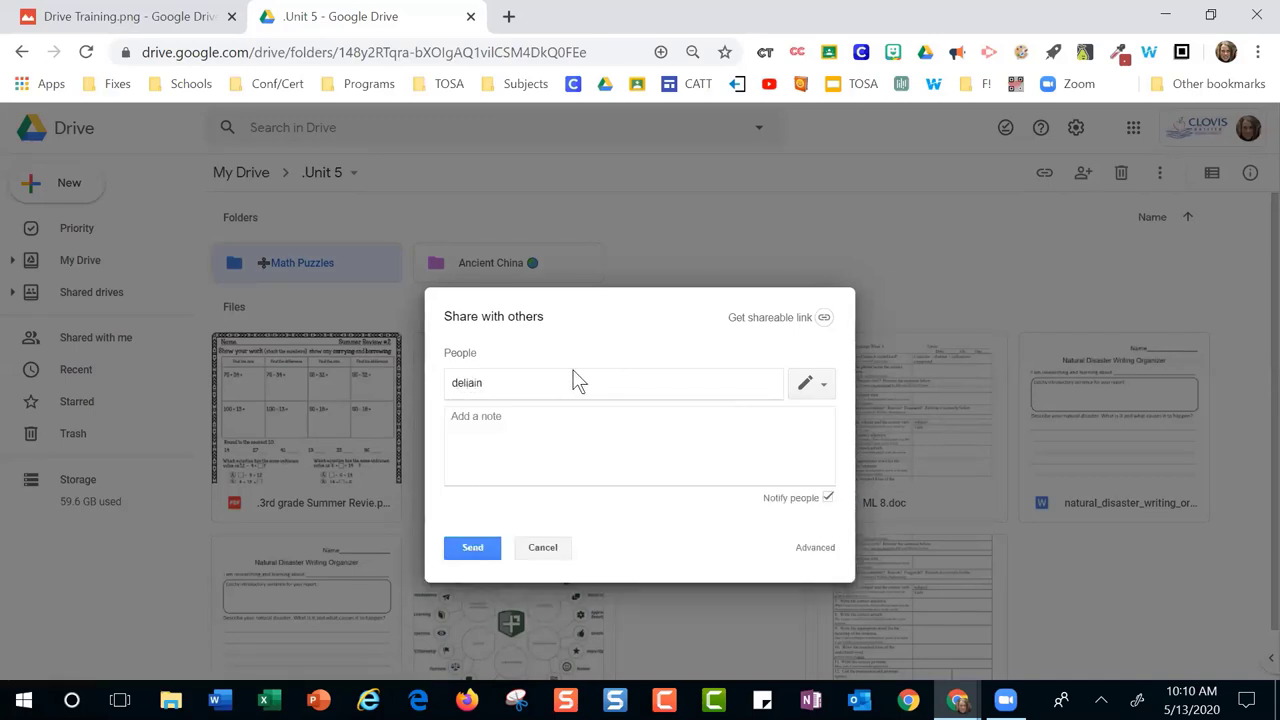
{"action": "key", "text": "BackSpace"}
{"action": "key", "text": "BackSpace"}
{"action": "key", "text": "BackSpace"}
{"action": "key", "text": "BackSpace"}
{"action": "type", "text": "a"}
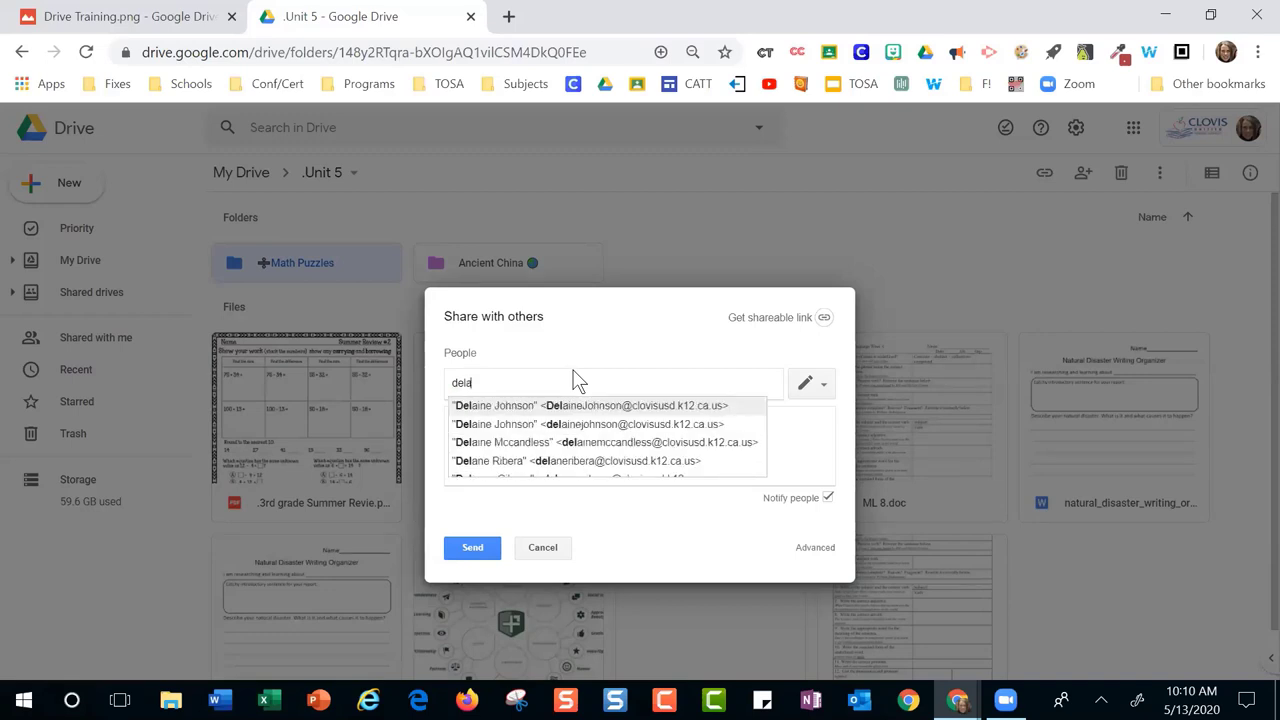
{"action": "type", "text": "ine"}
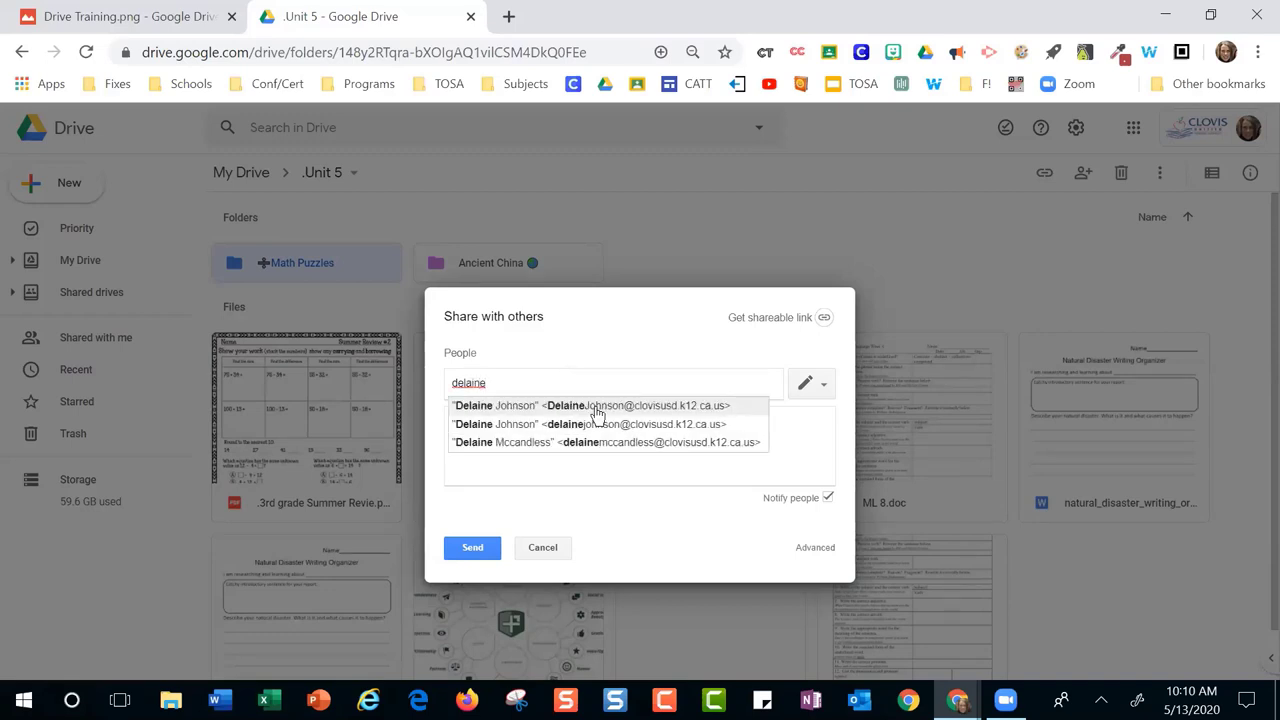
{"action": "left_click", "coordinate": [596, 408]}
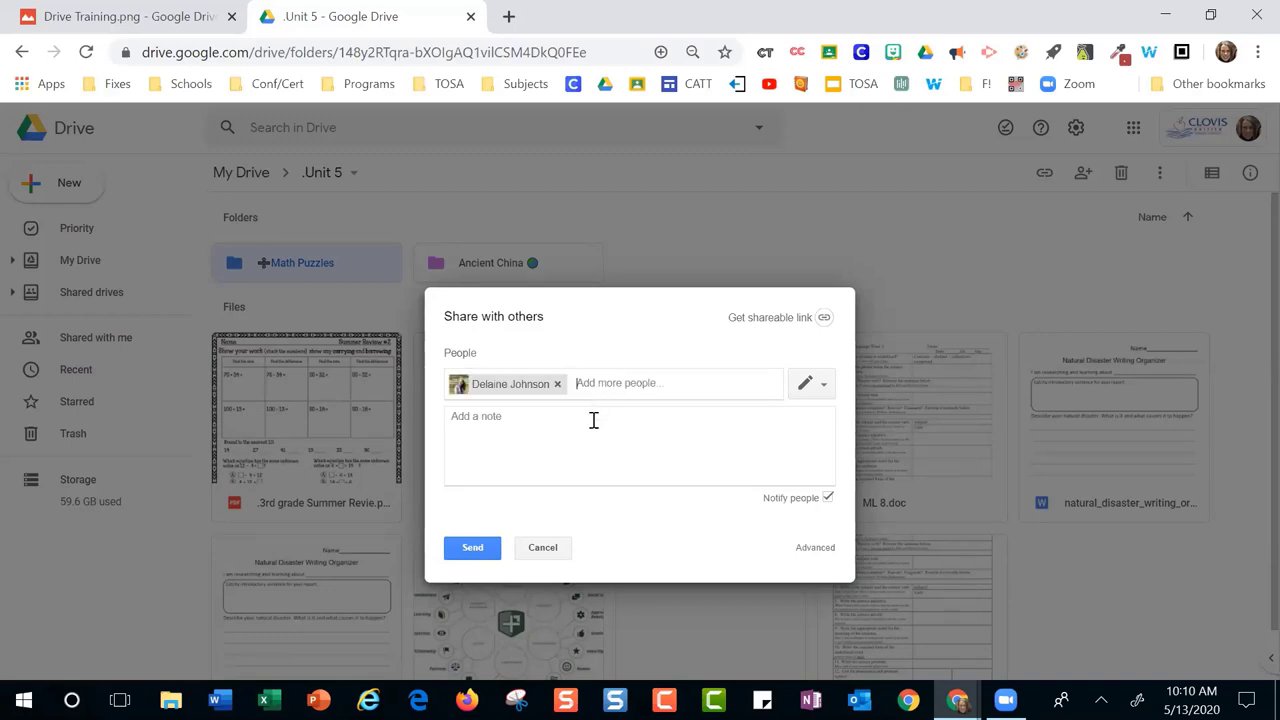
Limit the recipient's access to "Can view only" and send the Math Puzzles sharing invitation
{"action": "left_click", "coordinate": [820, 390]}
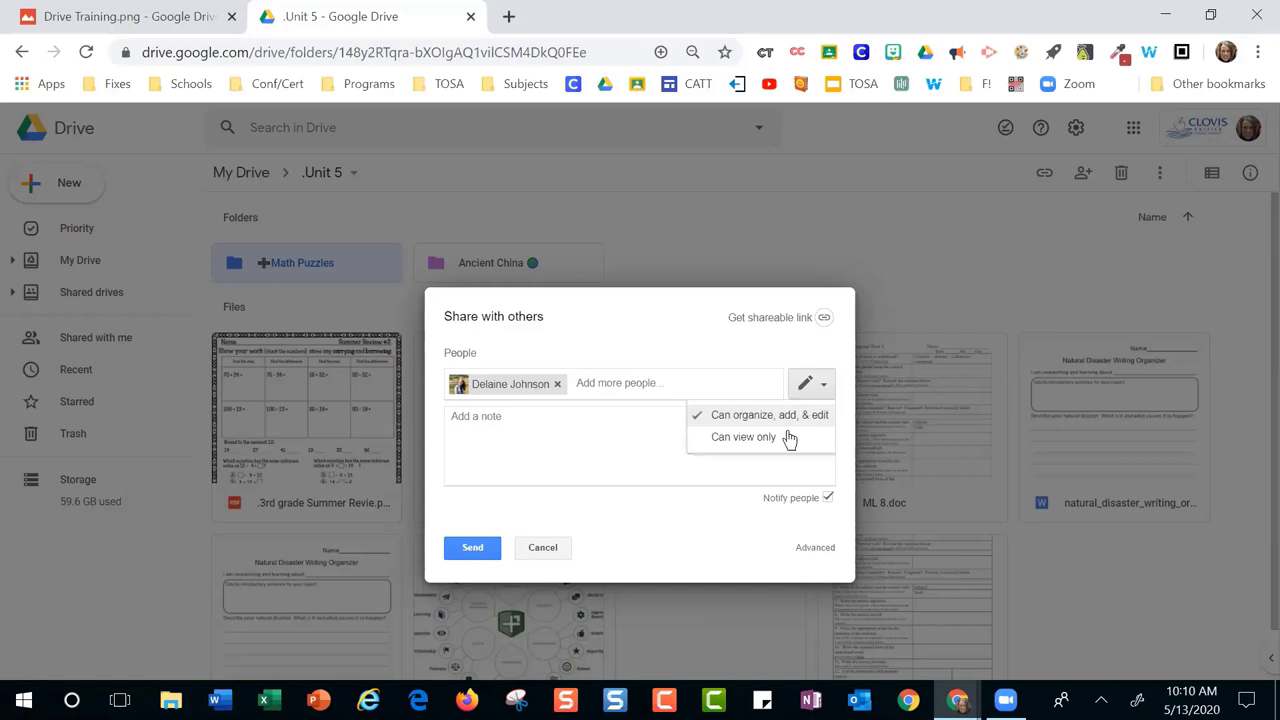
{"action": "left_click", "coordinate": [758, 450]}
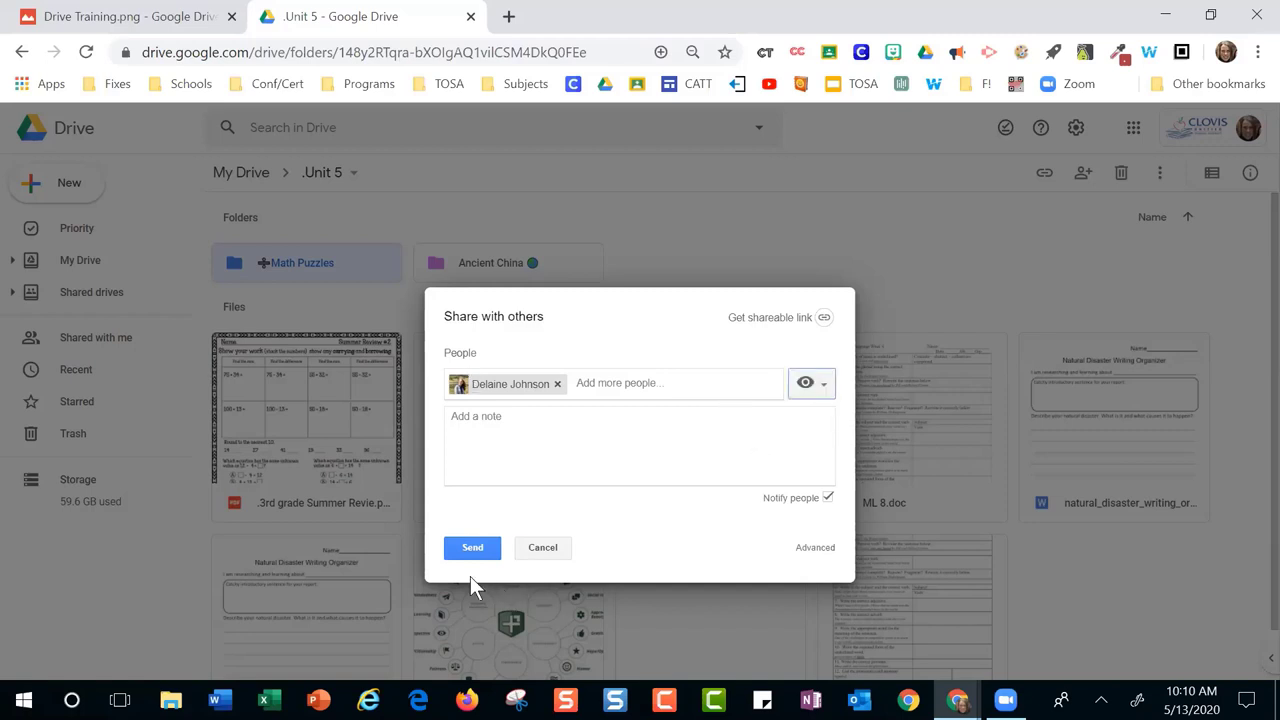
{"action": "left_click", "coordinate": [468, 549]}
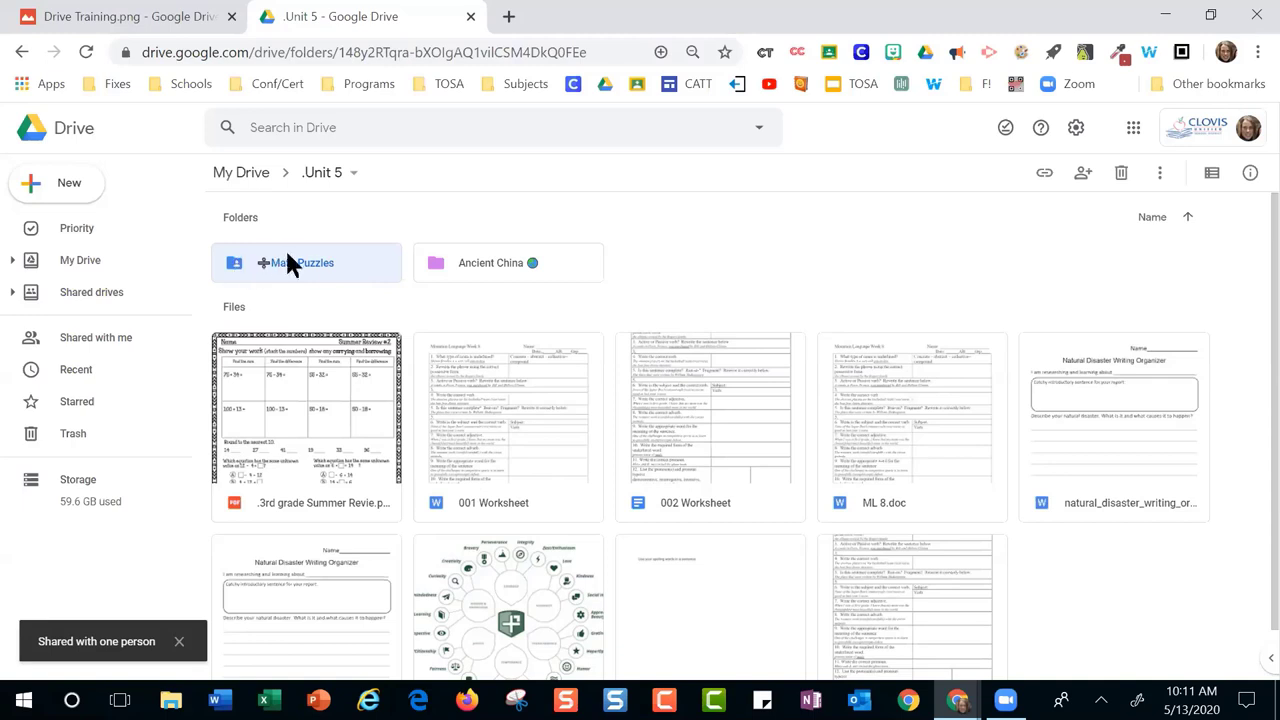
Open the Spelling Words Unit 5 document from the .Unit 5 folder
{"action": "scroll", "coordinate": [551, 345], "scroll_direction": "down", "scroll_amount": 1}
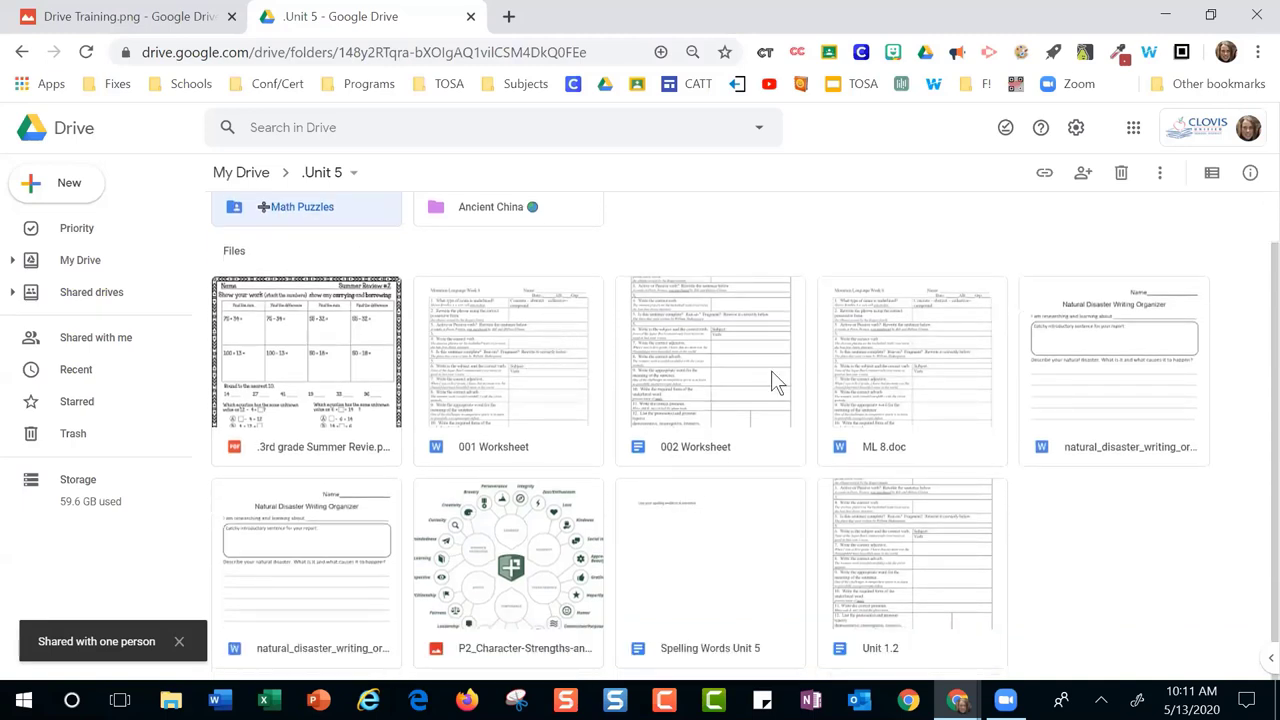
{"action": "left_click", "coordinate": [721, 577]}
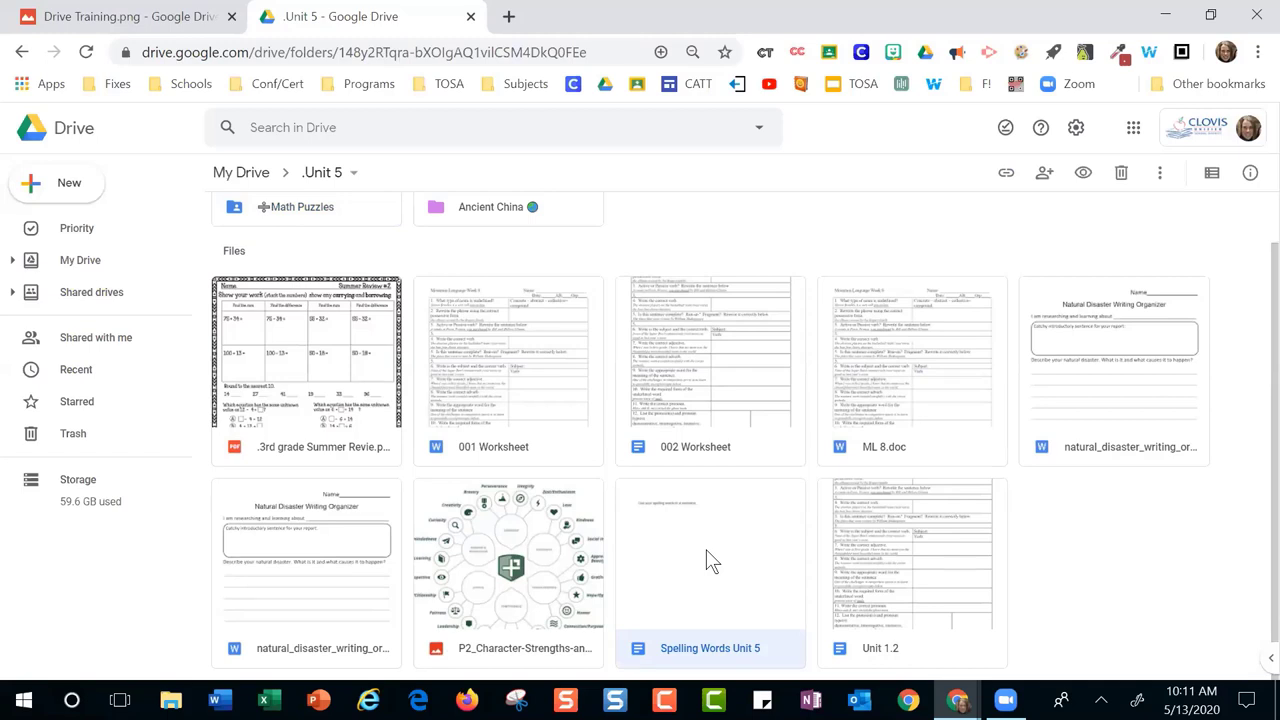
{"action": "double_click", "coordinate": [708, 560]}
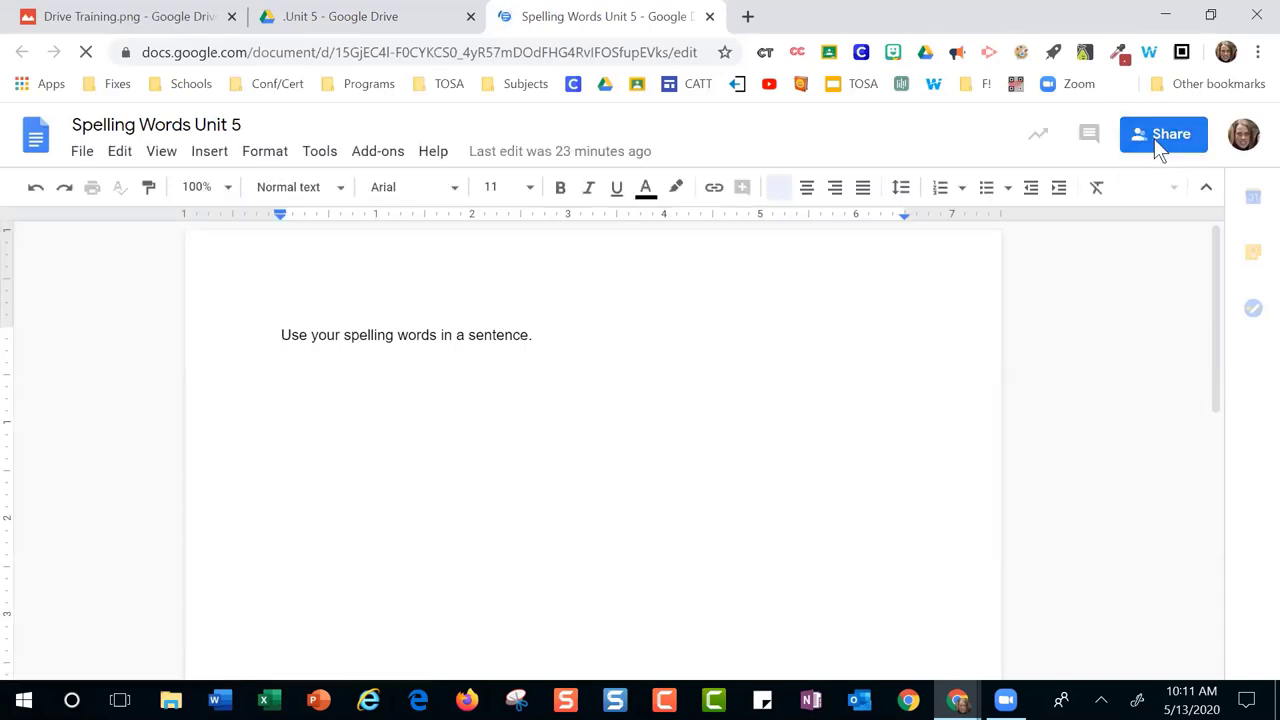
Bring up the document's advanced sharing settings and examine the permission levels available for the existing collaborator
{"action": "left_click", "coordinate": [1160, 138]}
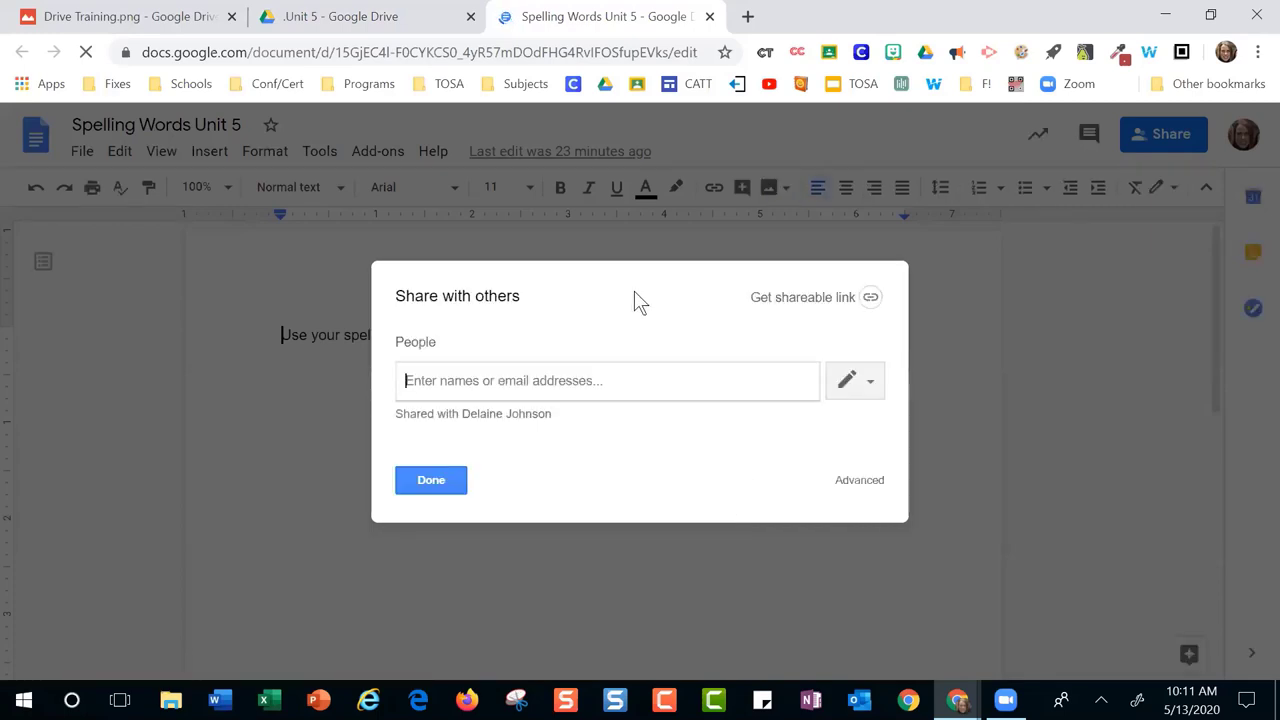
{"action": "left_click", "coordinate": [858, 483]}
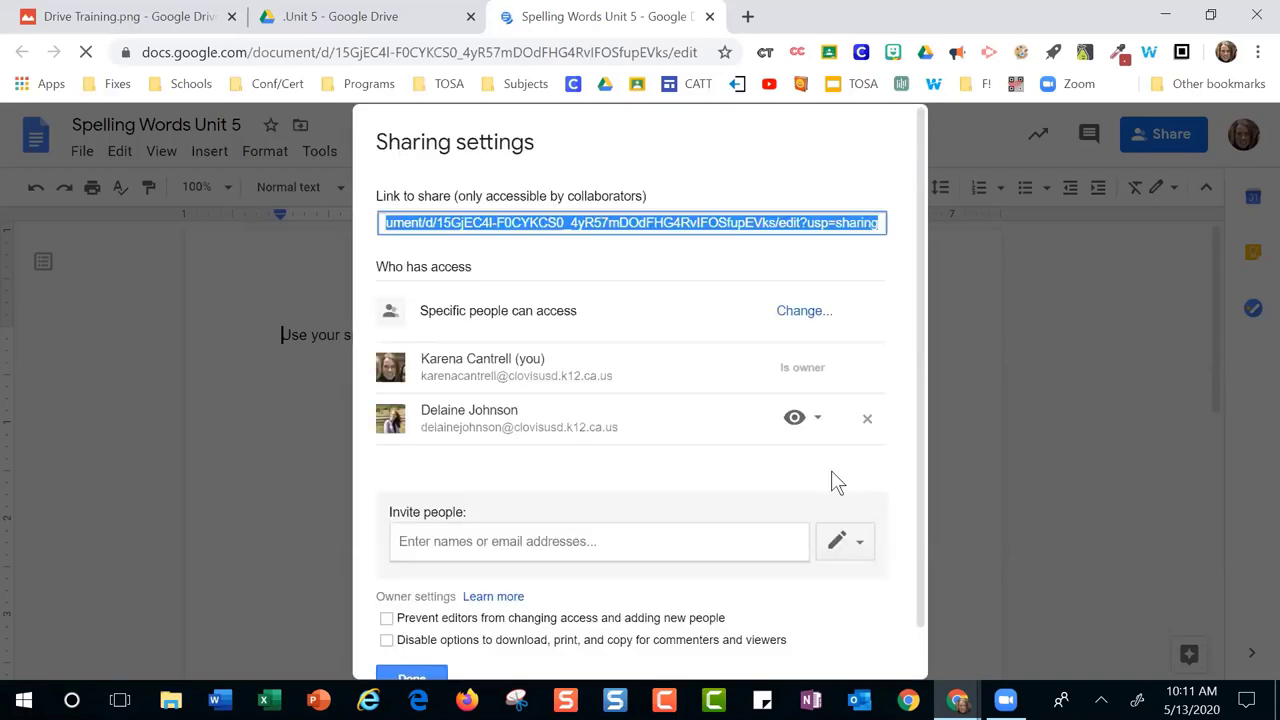
{"action": "scroll", "coordinate": [674, 471], "scroll_direction": "down", "scroll_amount": 1}
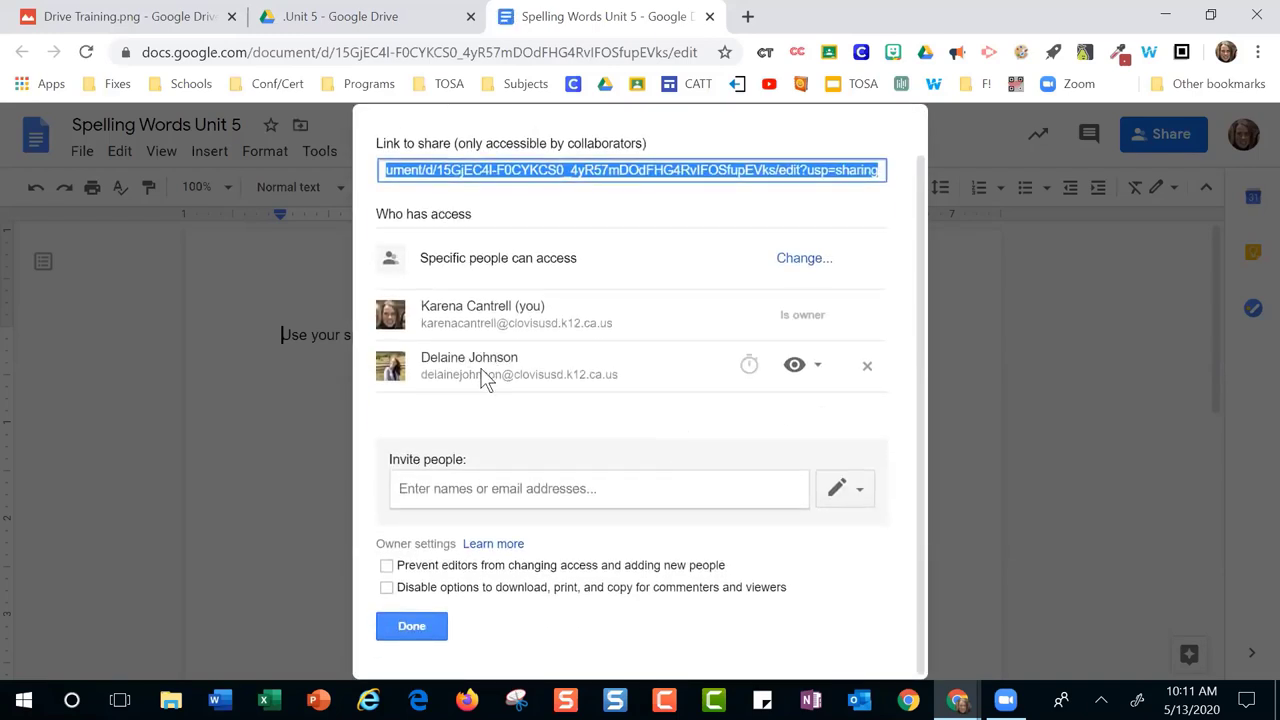
{"action": "left_click", "coordinate": [822, 366]}
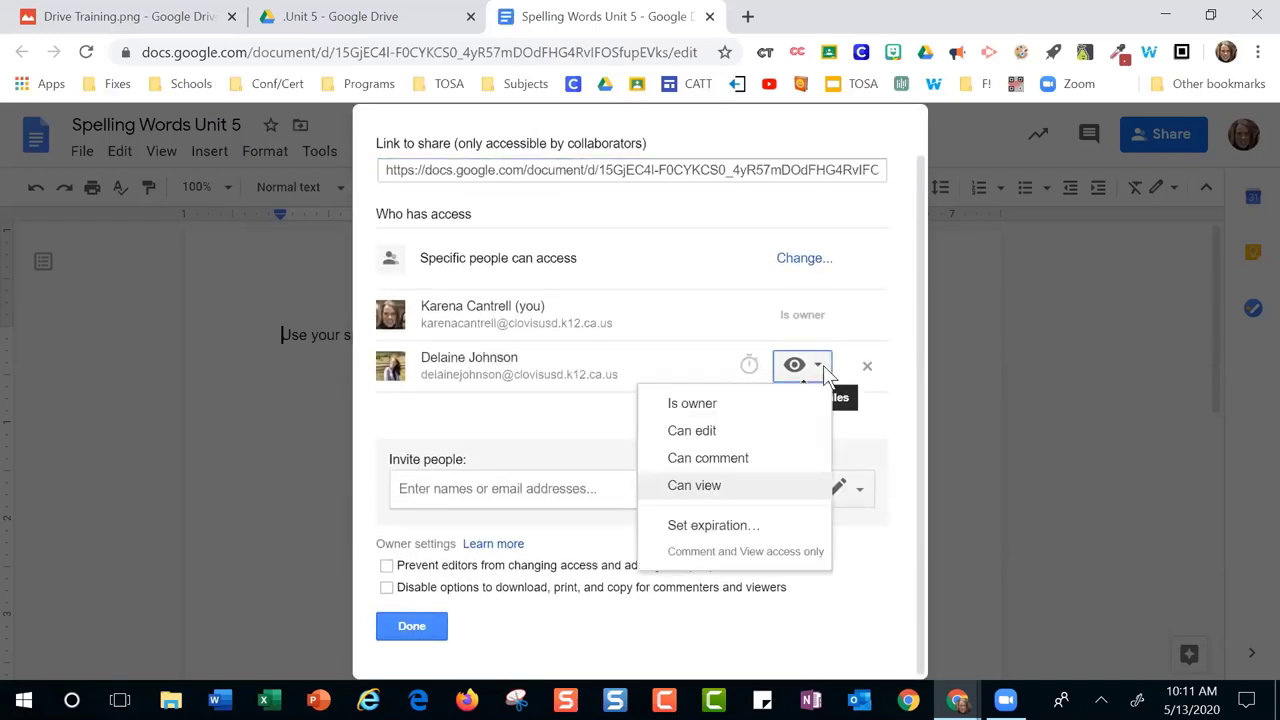
{"action": "left_click", "coordinate": [512, 410]}
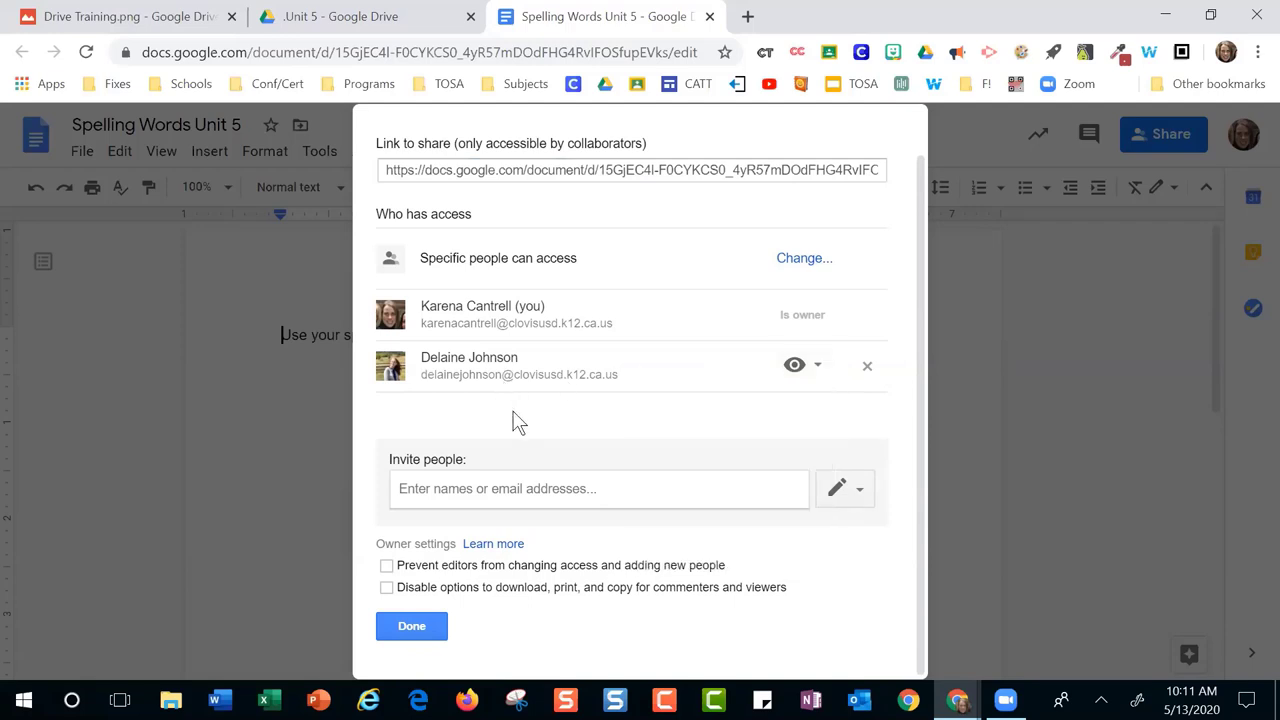
Examine the link sharing options, trying "On - Anyone with the link", and leave the sharing settings without saving that choice
{"action": "left_click", "coordinate": [806, 259]}
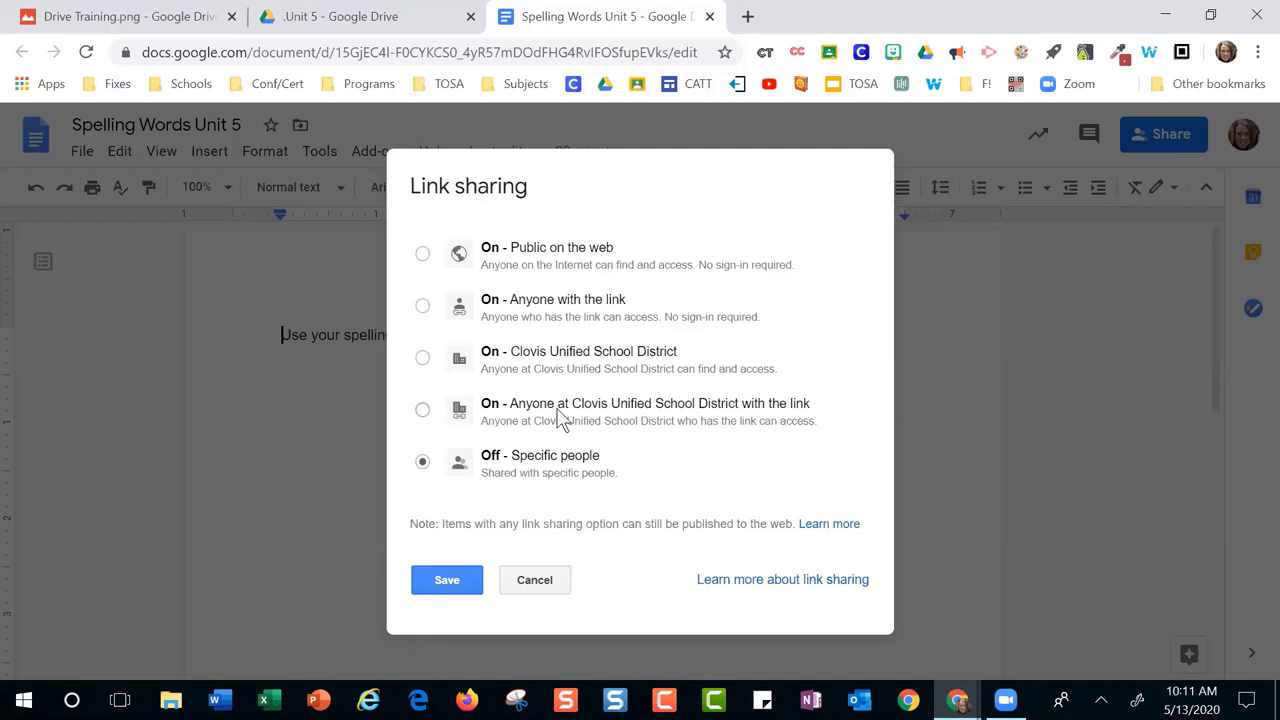
{"action": "left_click", "coordinate": [423, 307]}
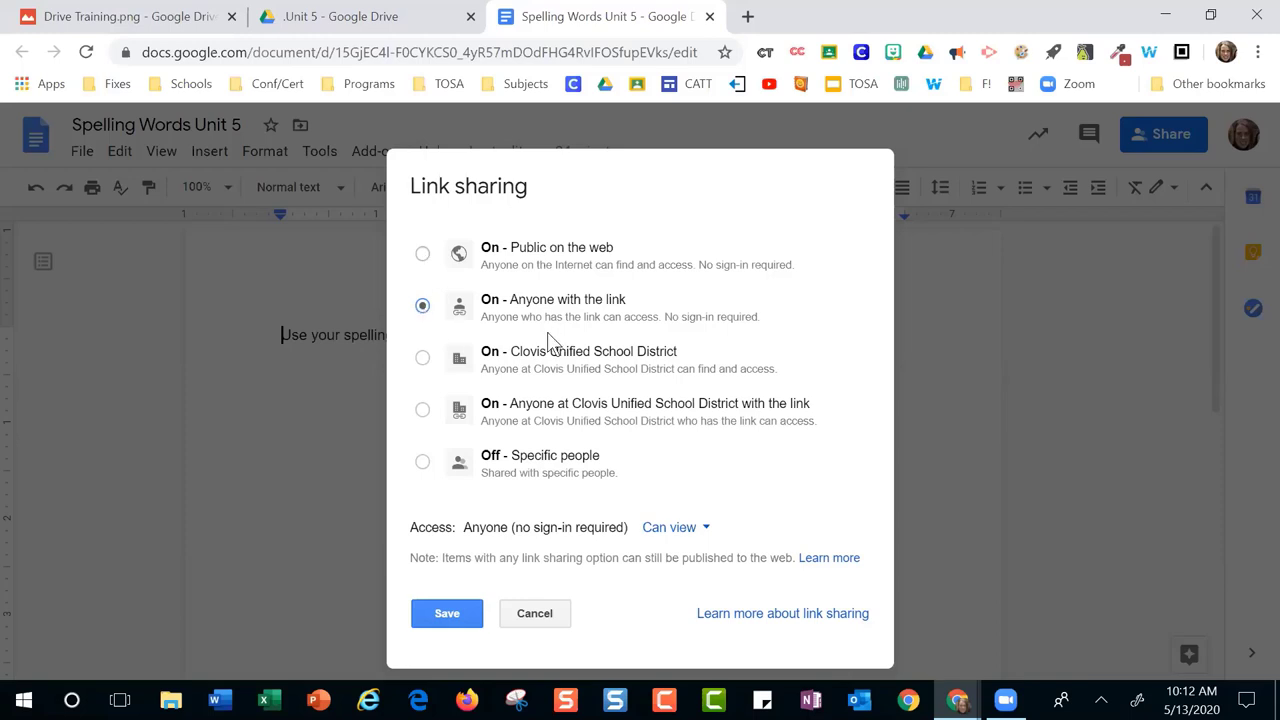
{"action": "left_click", "coordinate": [530, 616]}
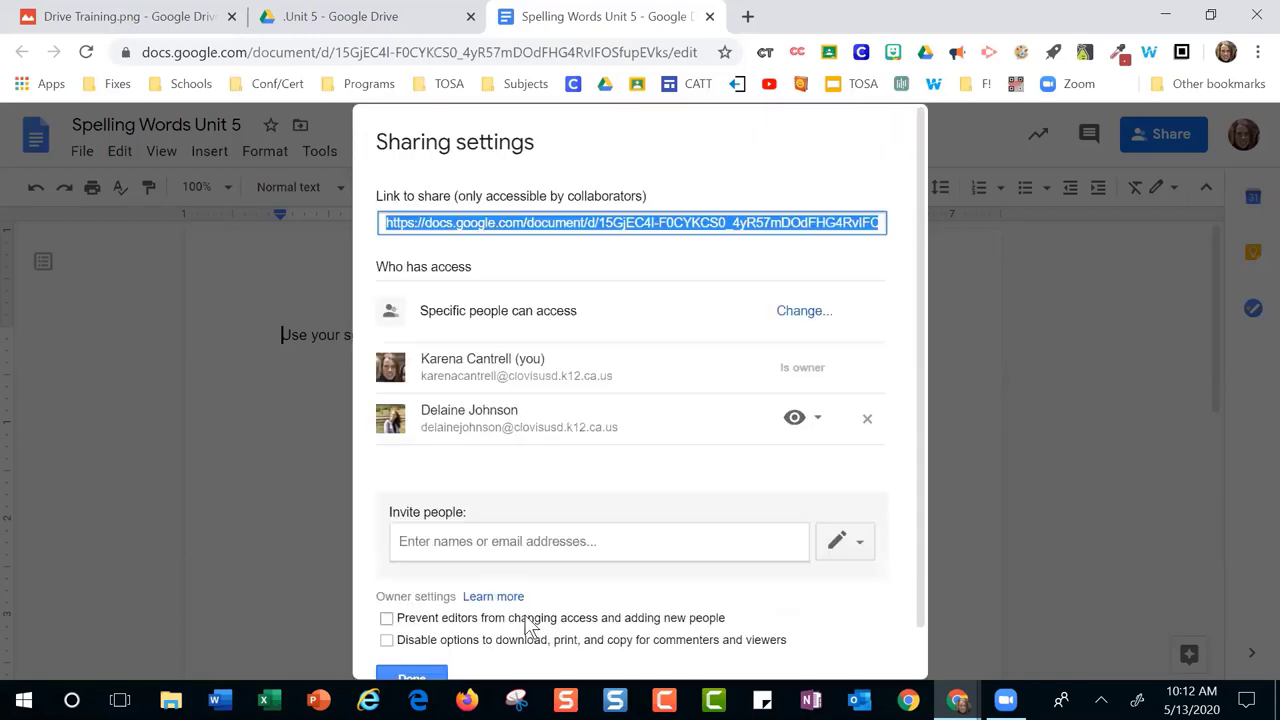
{"action": "left_click", "coordinate": [416, 672]}
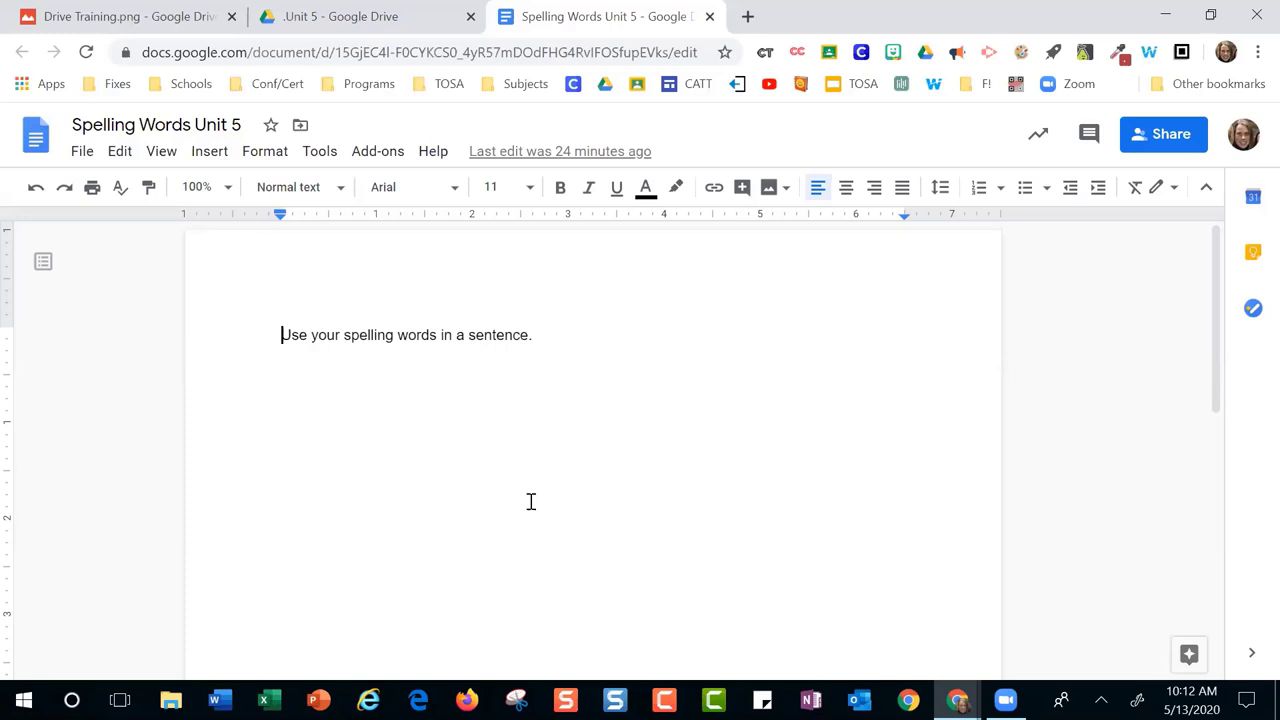
Return to the advanced sharing settings, review who has access and the "Off - Specific people" link option, and close the settings
{"action": "left_click", "coordinate": [1155, 138]}
{"action": "left_click", "coordinate": [858, 480]}
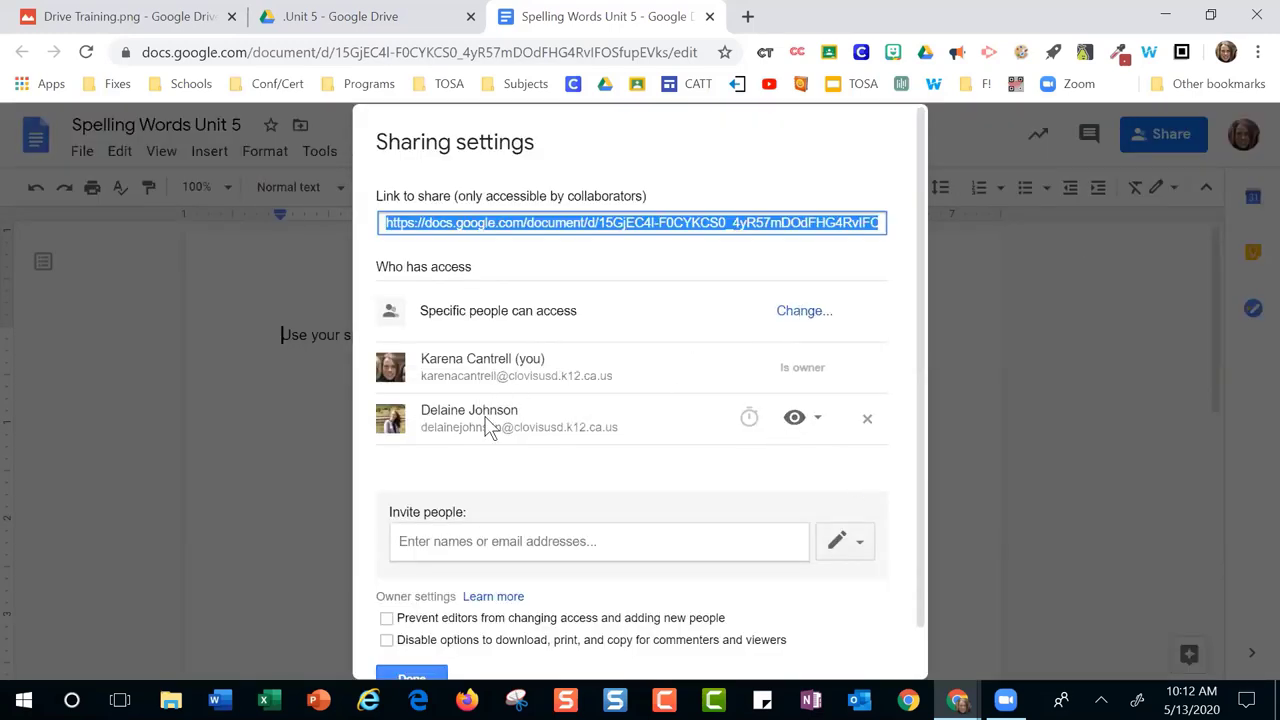
{"action": "left_click", "coordinate": [800, 312]}
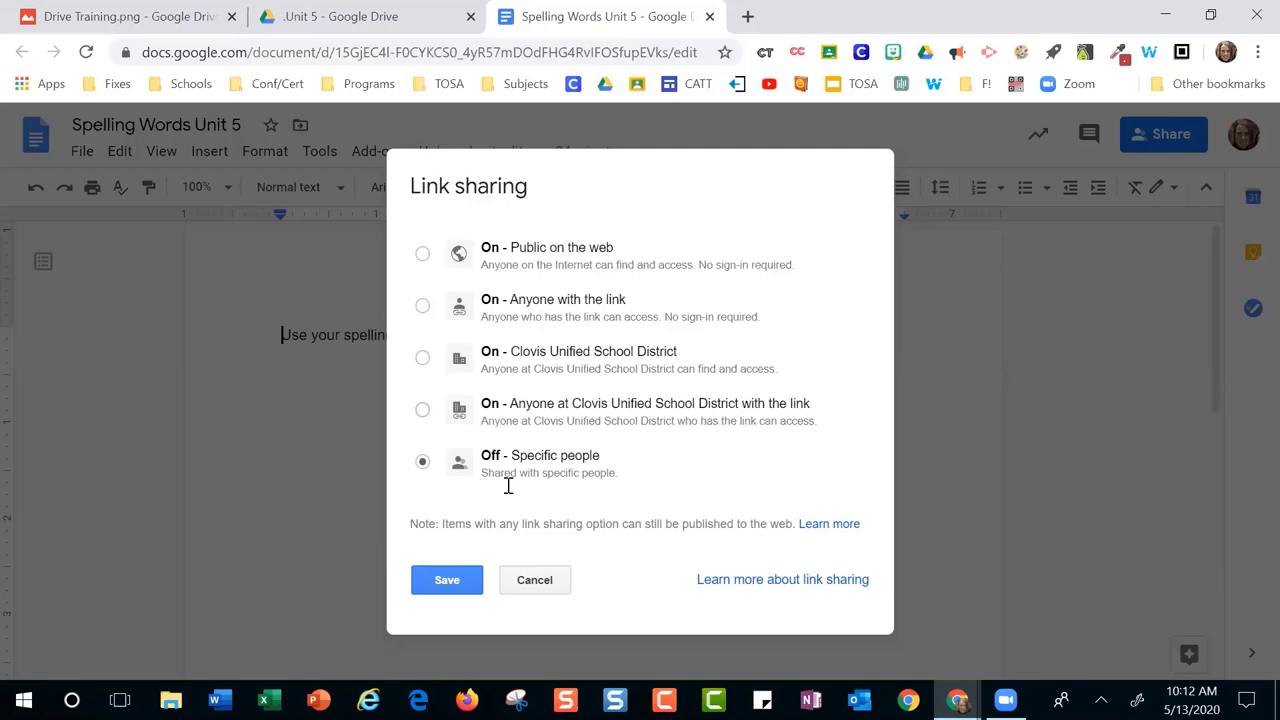
{"action": "left_click", "coordinate": [537, 583]}
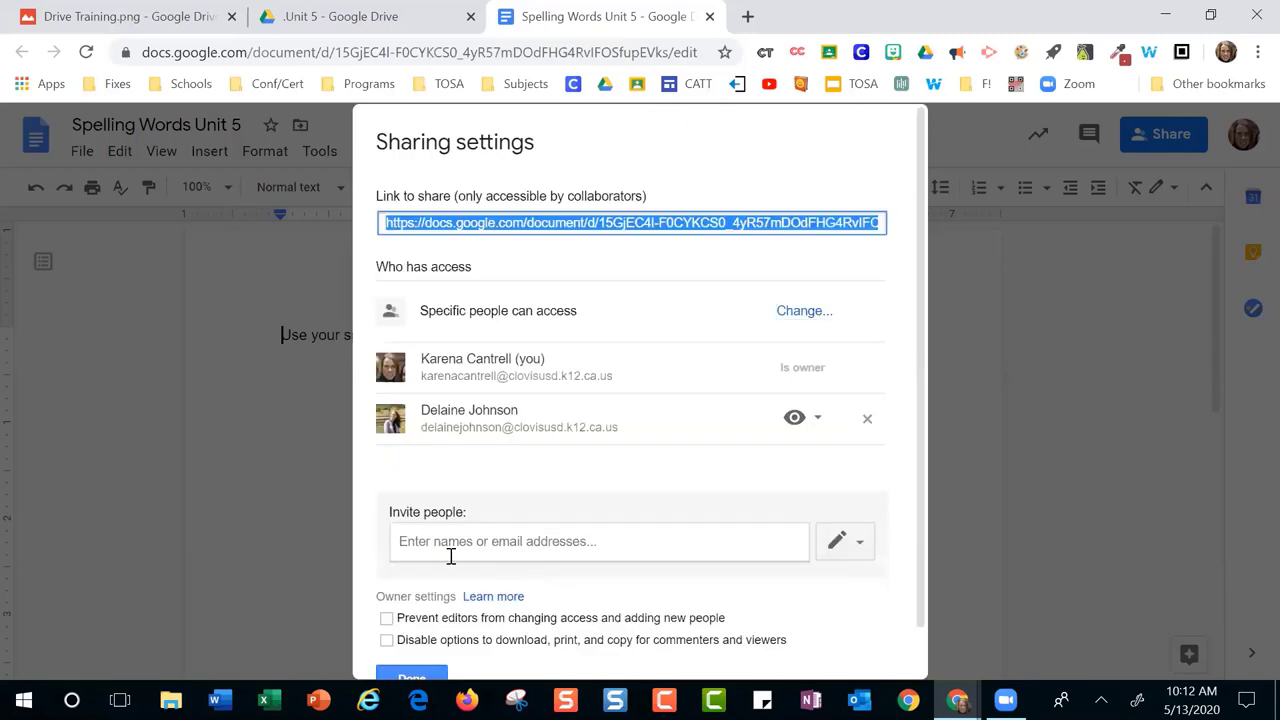
{"action": "left_click", "coordinate": [430, 668]}
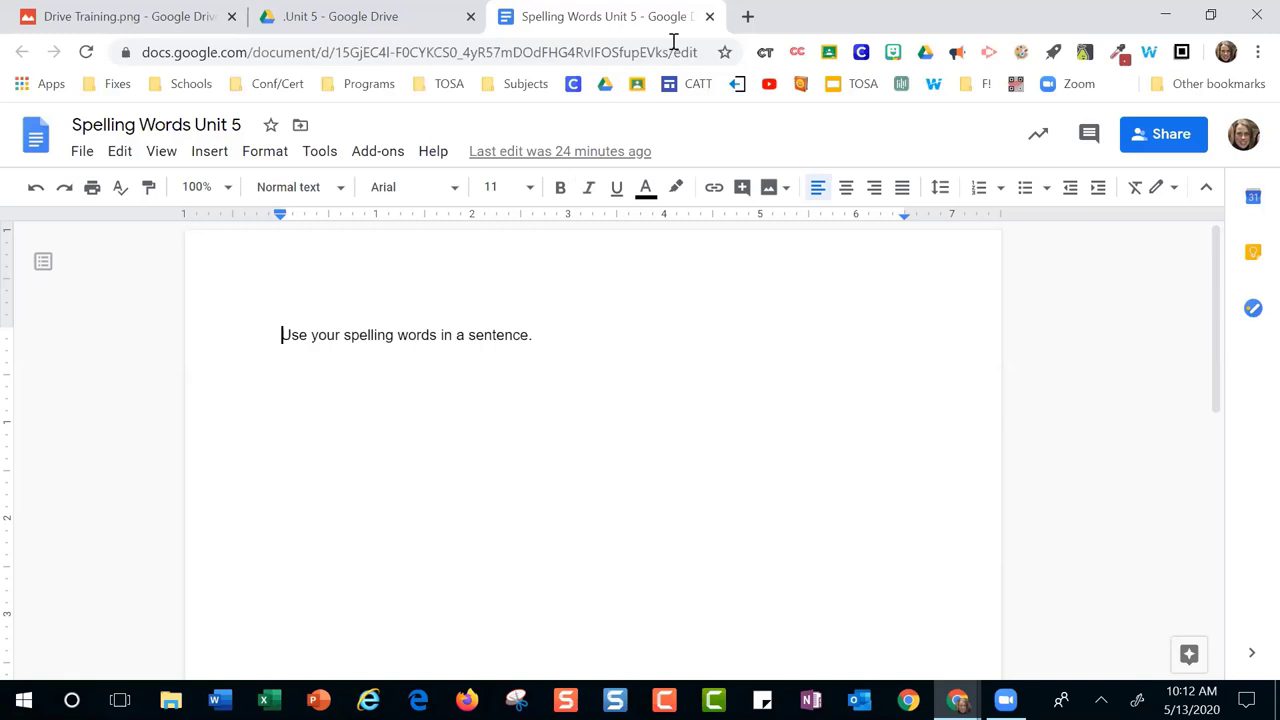
Start sharing the document with another colleague from the suggested contacts and check the edit, comment and view access choices
{"action": "left_click", "coordinate": [1160, 134]}
{"action": "left_click", "coordinate": [1154, 133]}
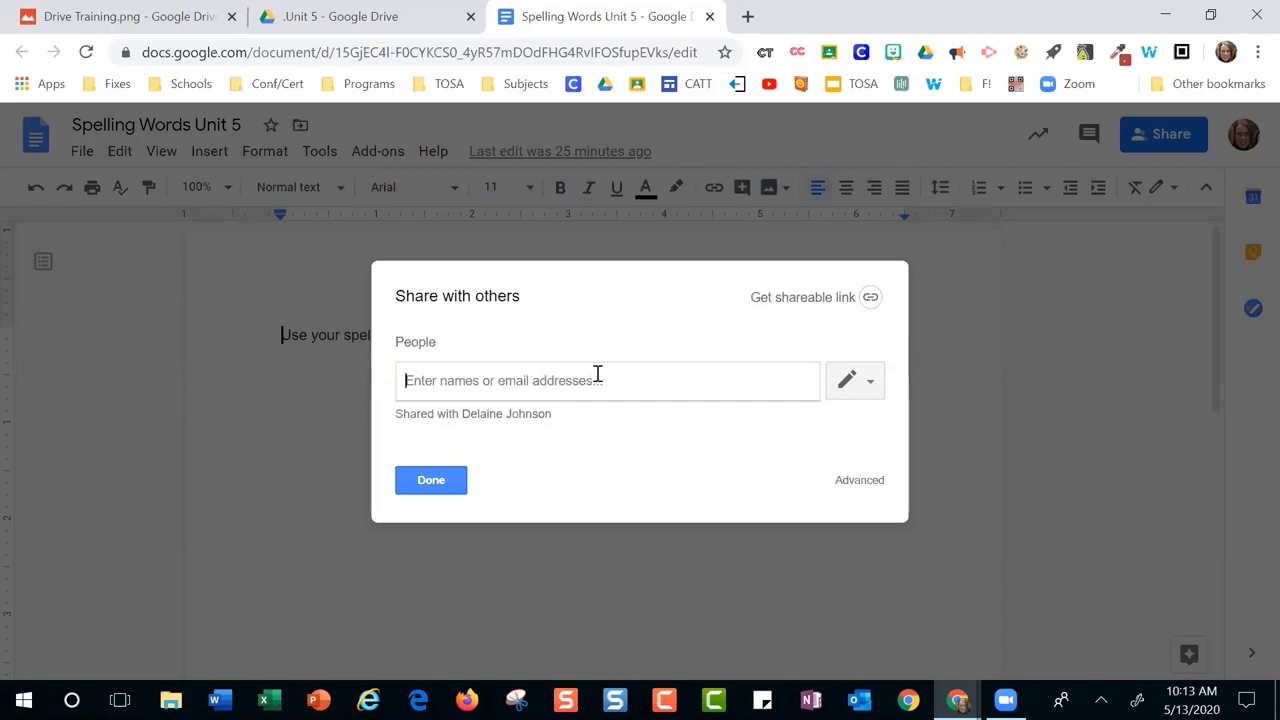
{"action": "type", "text": "sherri"}
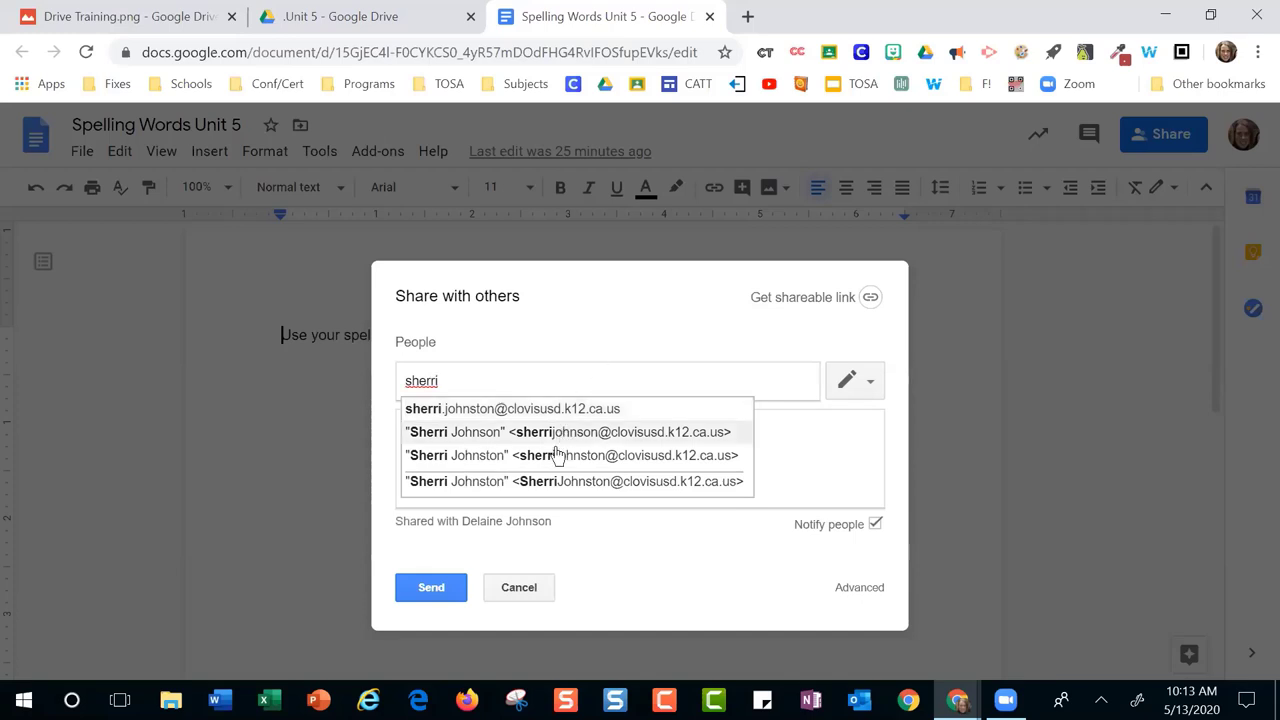
{"action": "left_click", "coordinate": [557, 481]}
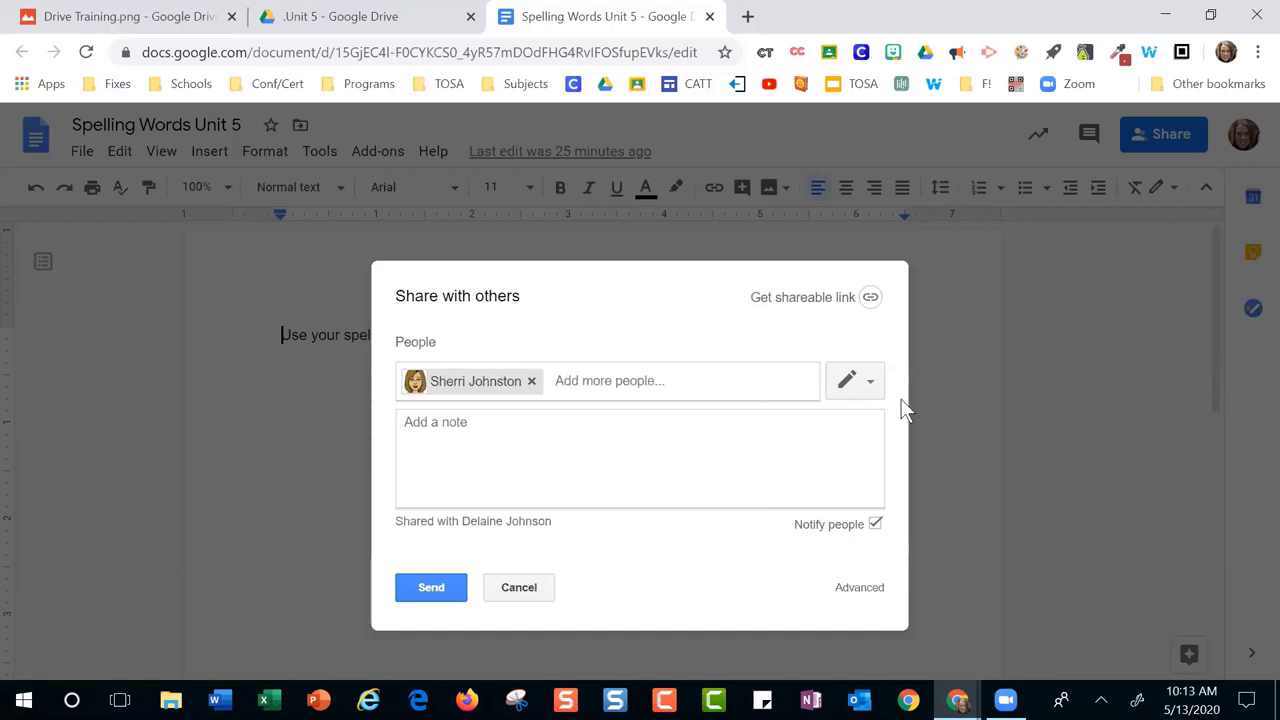
{"action": "left_click", "coordinate": [866, 384]}
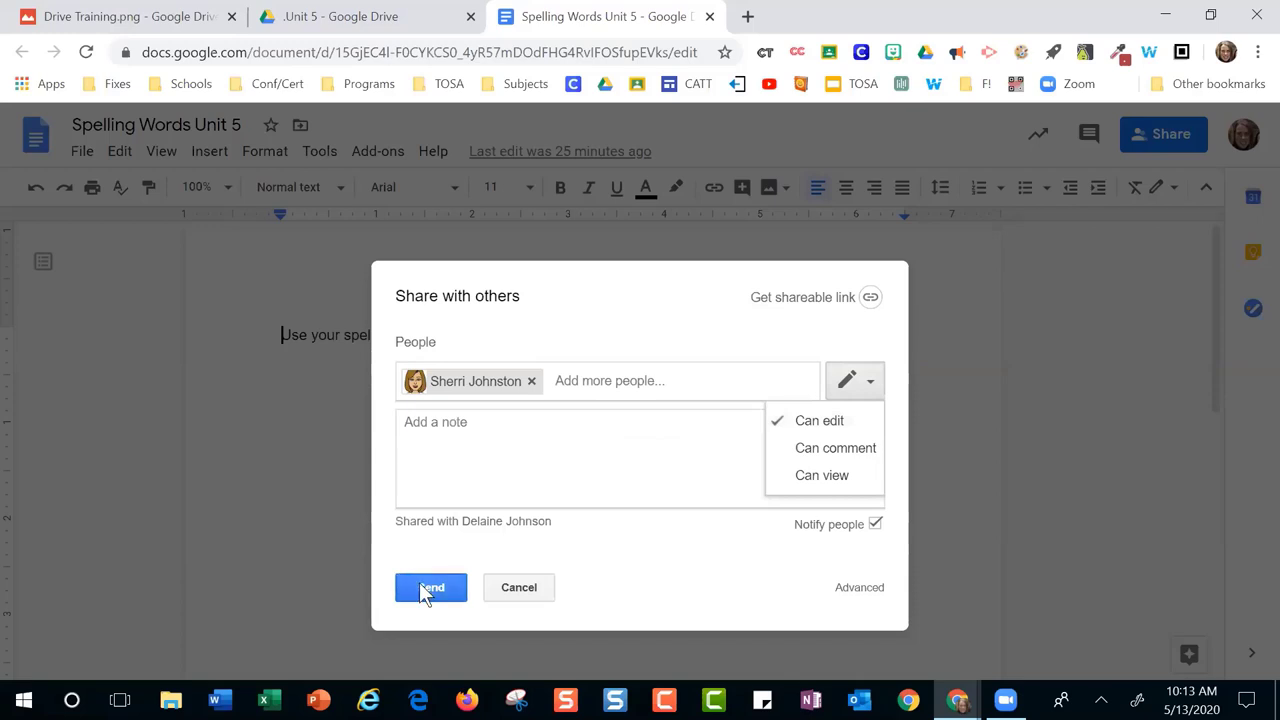
{"action": "left_click", "coordinate": [771, 503]}
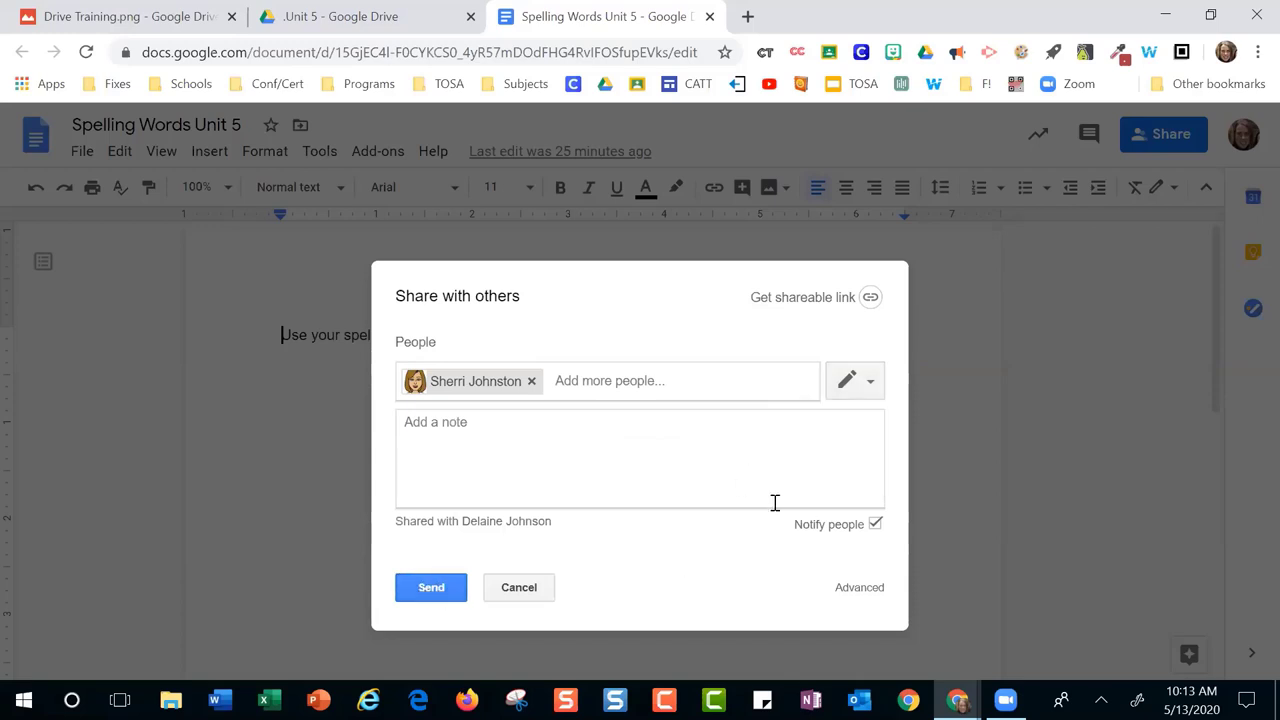
Compare the Clovis Unified School District and "Anyone with the link" sharing options, cancel the choice, and close the document without sending the invitation
{"action": "left_click", "coordinate": [862, 596]}
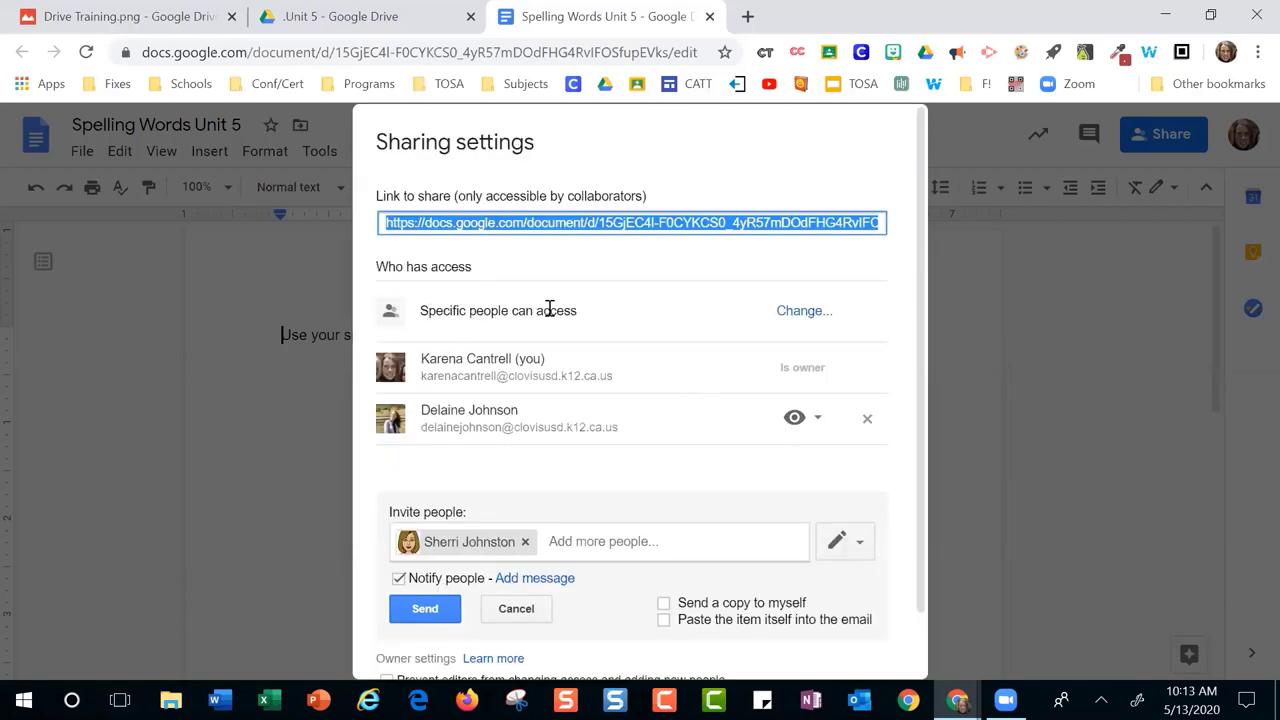
{"action": "left_click", "coordinate": [810, 312]}
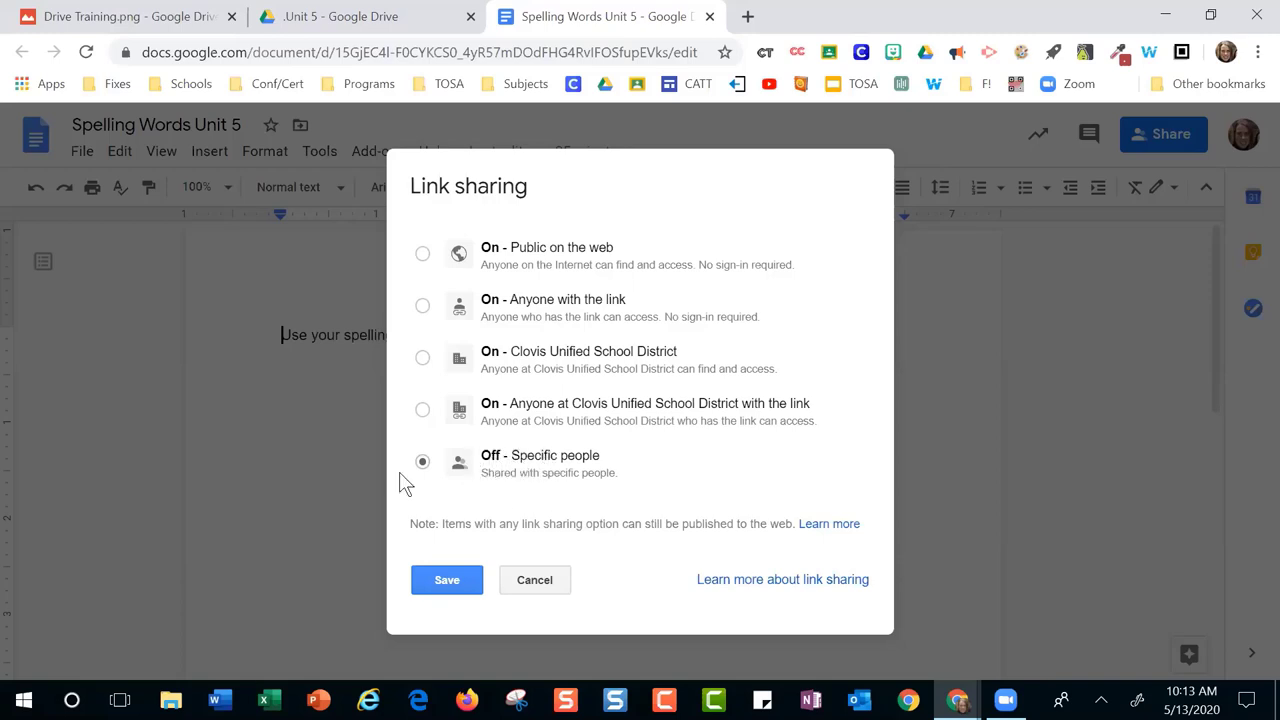
{"action": "left_click", "coordinate": [422, 409]}
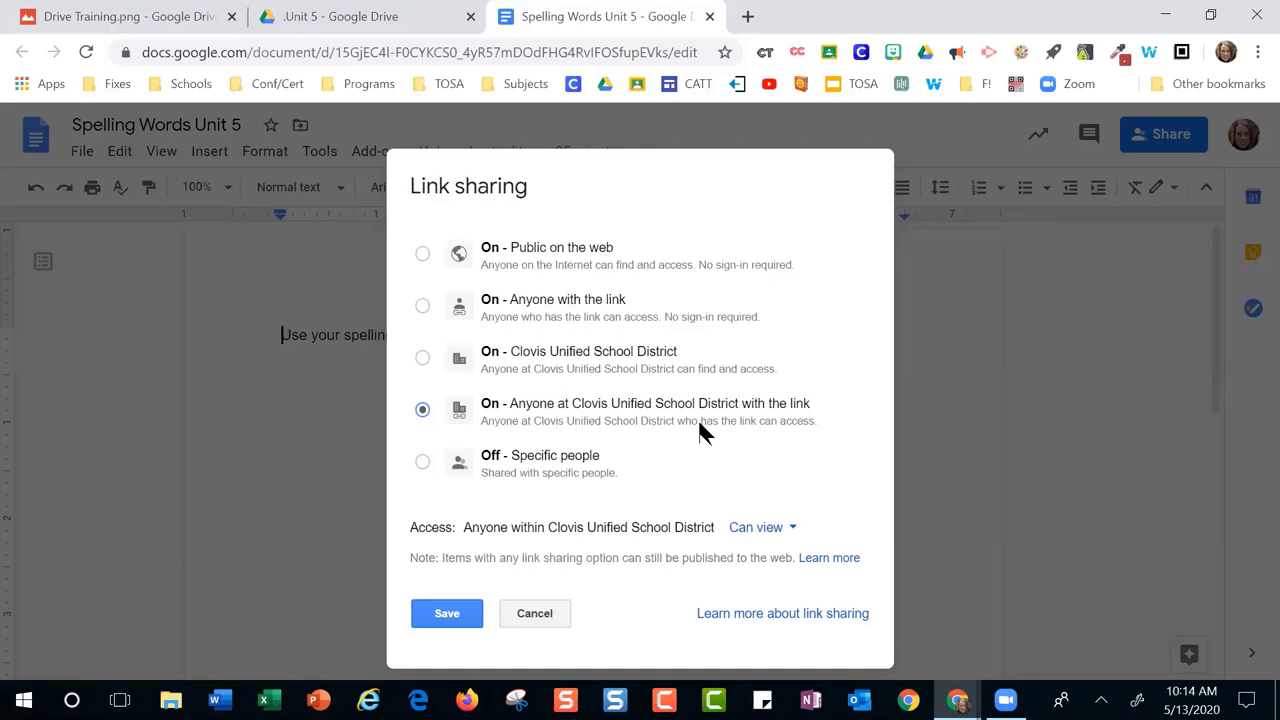
{"action": "left_click", "coordinate": [422, 357]}
{"action": "left_click", "coordinate": [422, 306]}
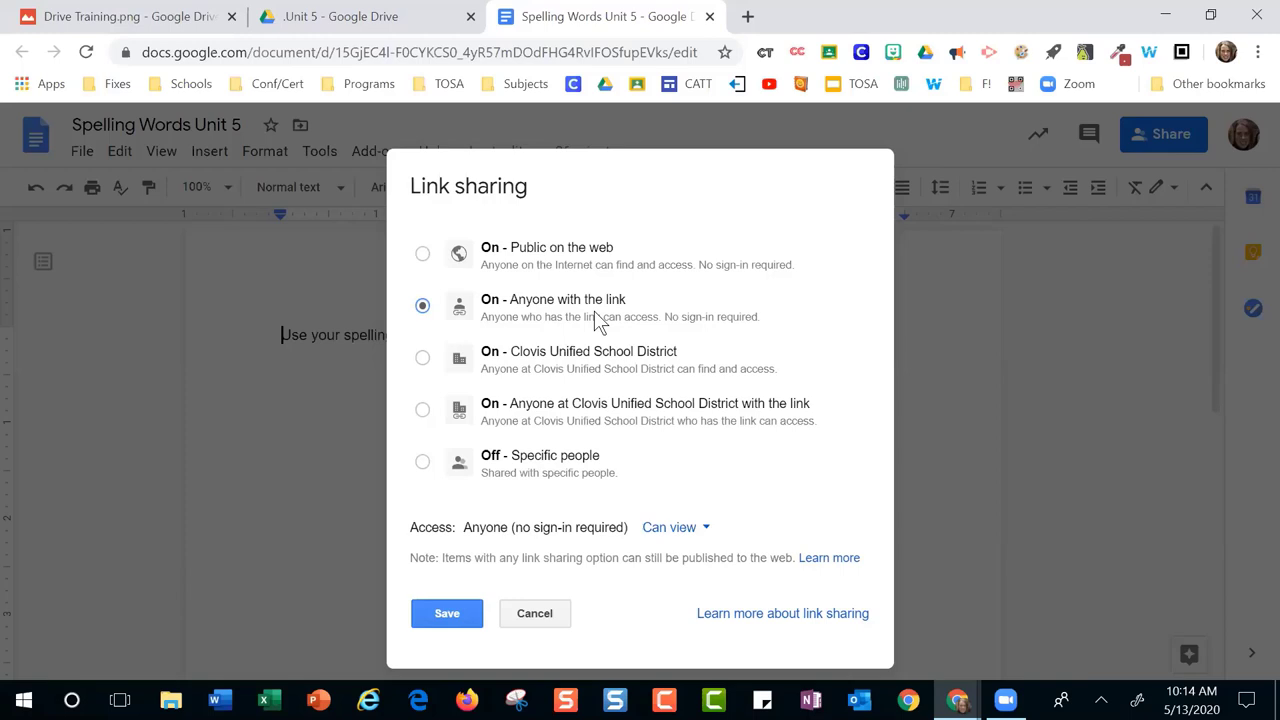
{"action": "left_click", "coordinate": [533, 612]}
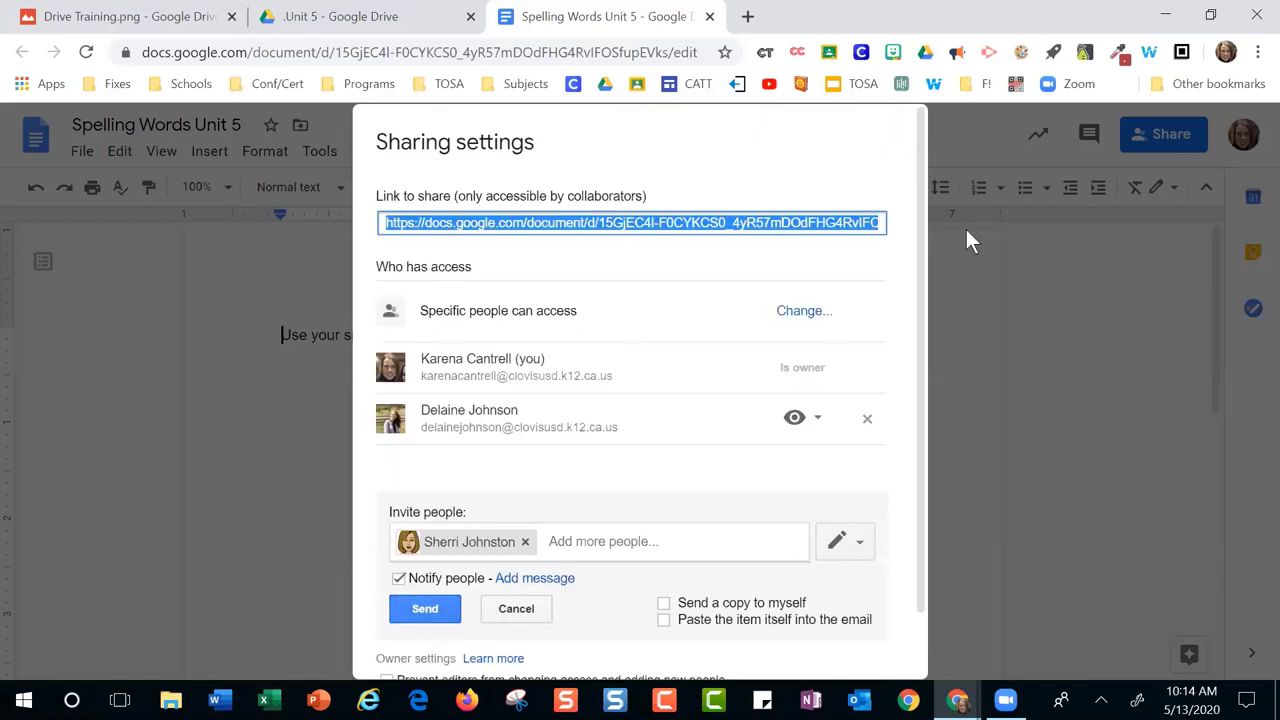
{"action": "left_click", "coordinate": [924, 612]}
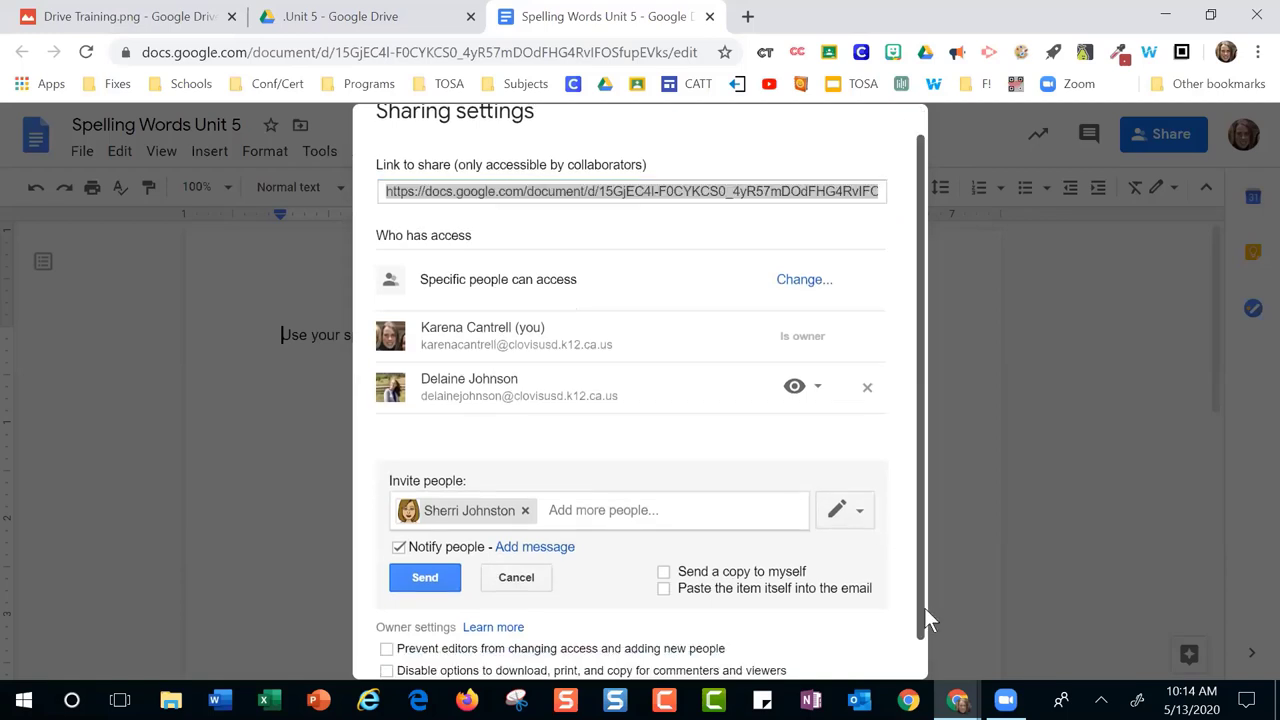
{"action": "left_click", "coordinate": [710, 18]}
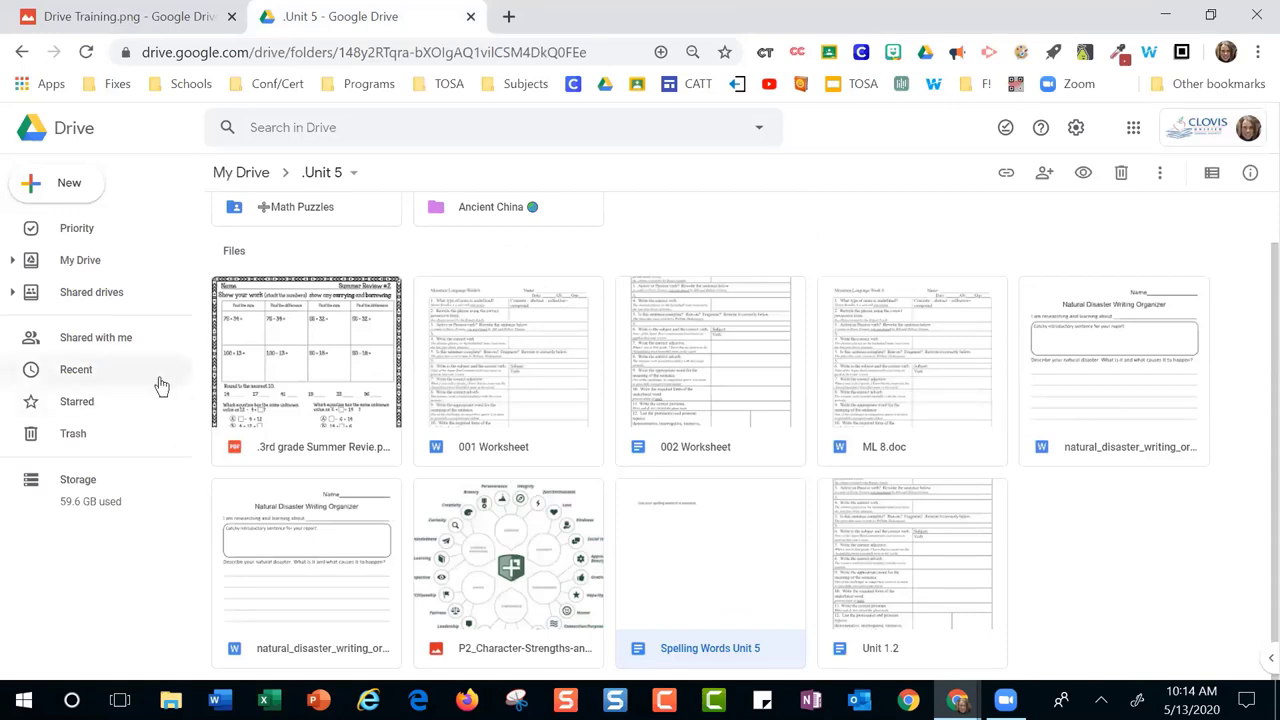
Go to Shared with me and look through the files and folders others have shared
{"action": "left_click", "coordinate": [98, 346]}
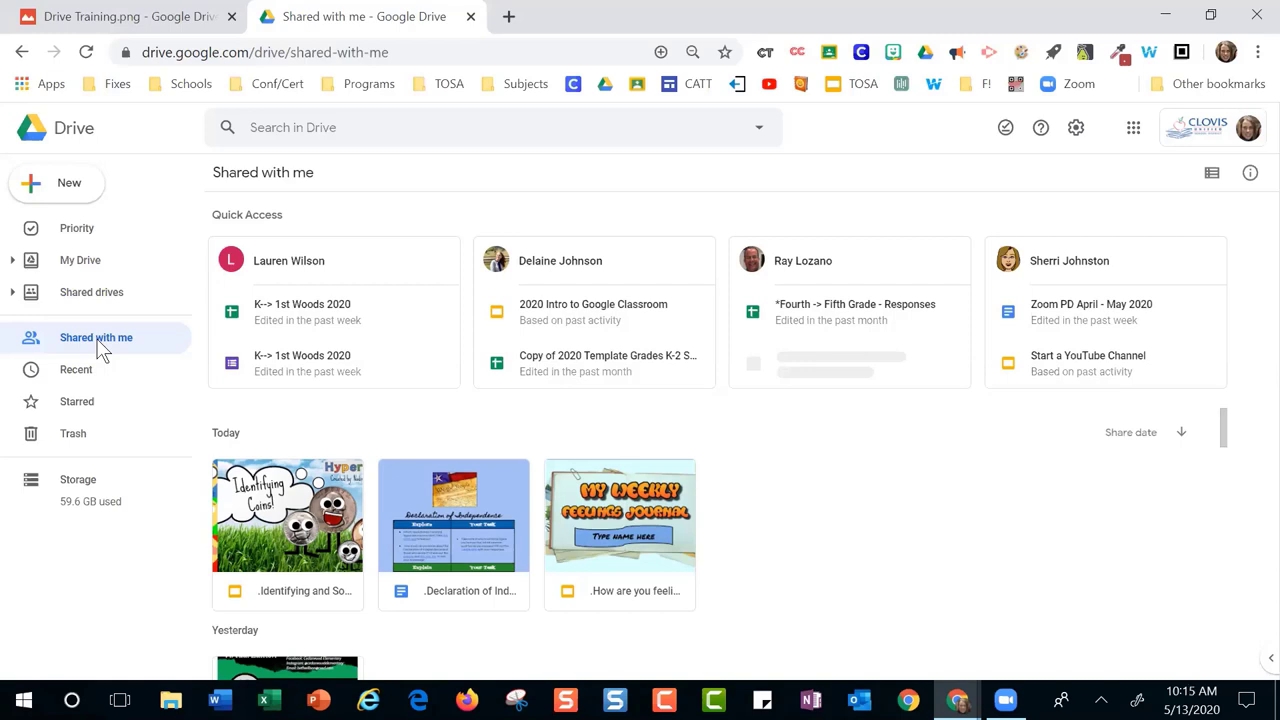
{"action": "scroll", "coordinate": [737, 534], "scroll_direction": "down", "scroll_amount": 3}
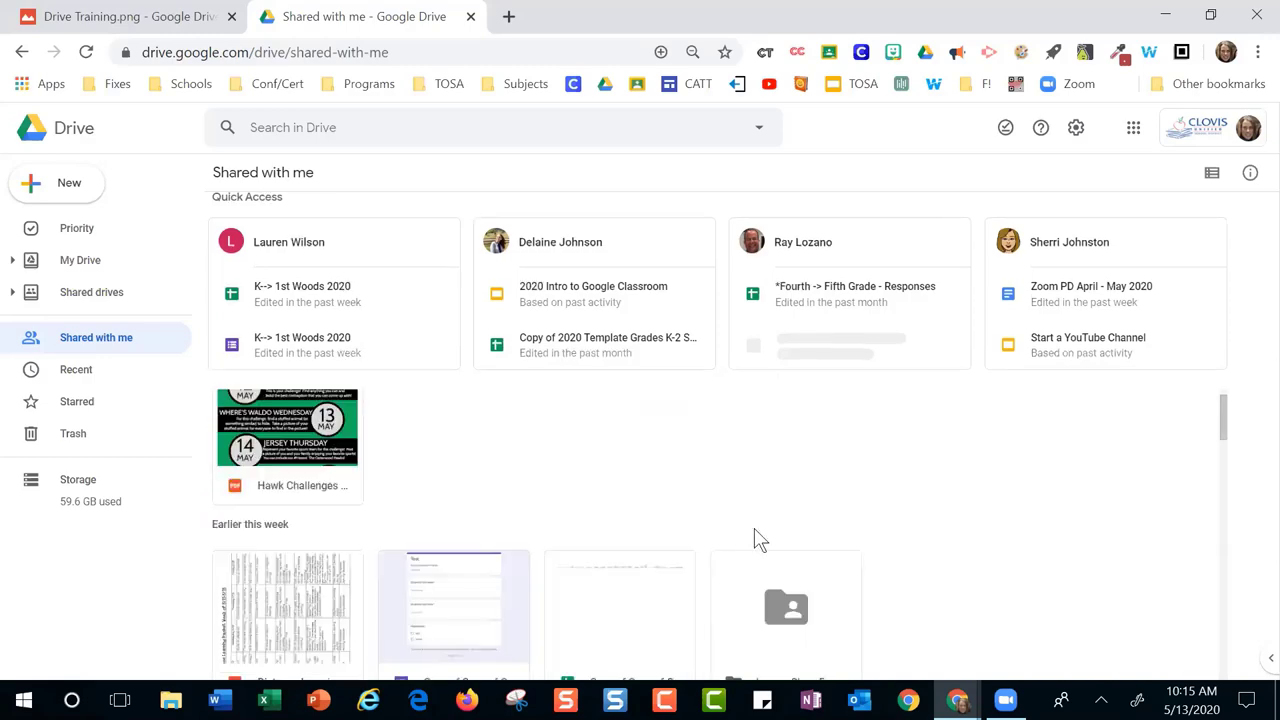
{"action": "scroll", "coordinate": [757, 540], "scroll_direction": "down", "scroll_amount": 5}
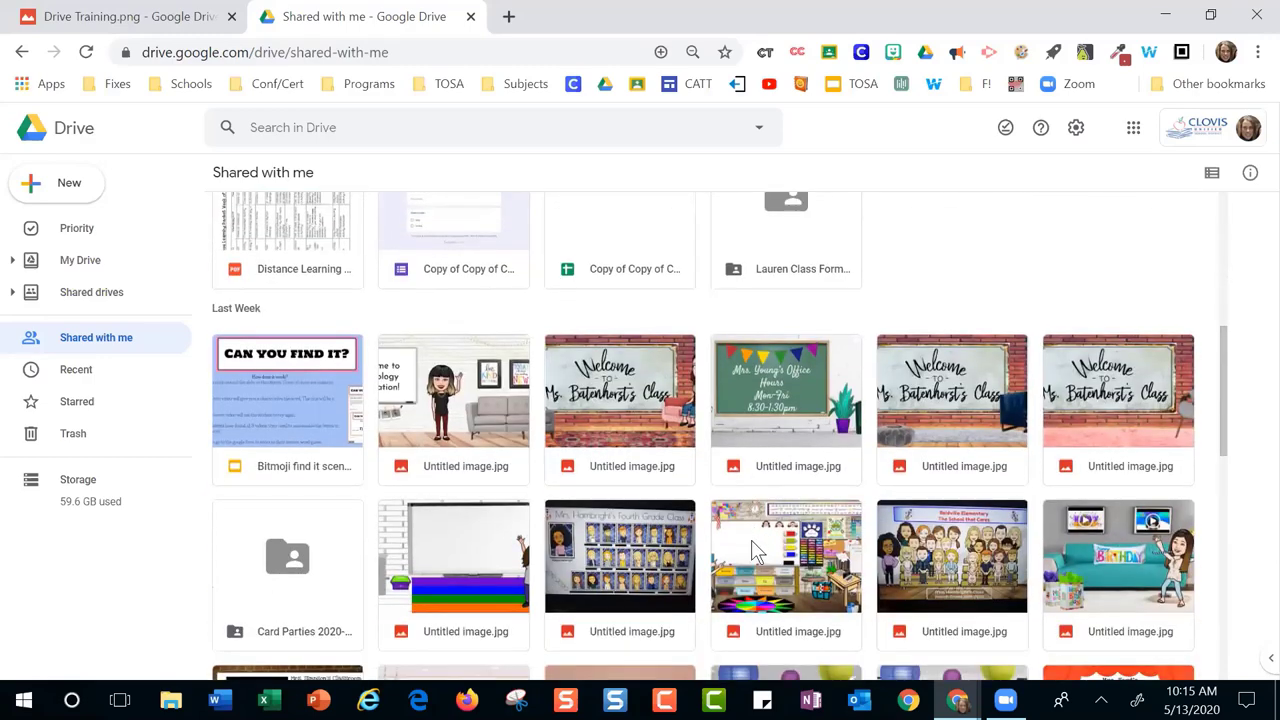
{"action": "scroll", "coordinate": [757, 549], "scroll_direction": "down", "scroll_amount": 4}
{"action": "scroll", "coordinate": [757, 549], "scroll_direction": "down", "scroll_amount": 10}
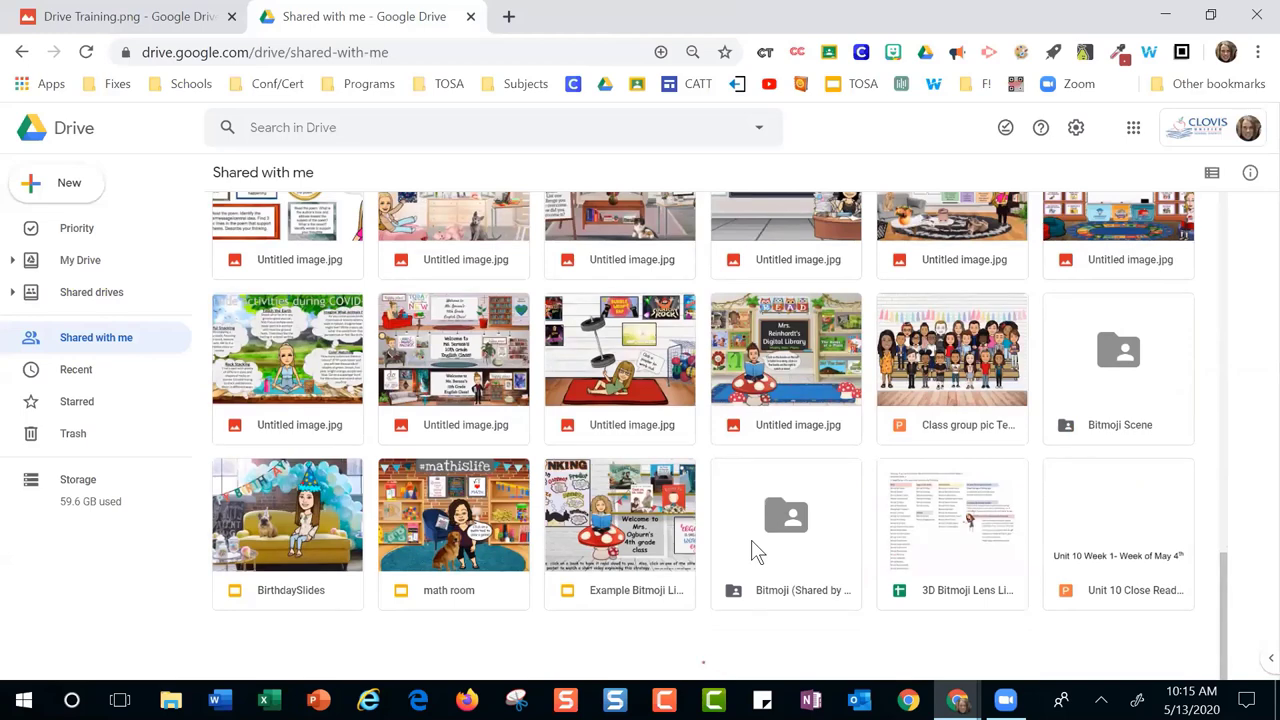
{"action": "scroll", "coordinate": [757, 549], "scroll_direction": "up", "scroll_amount": 15}
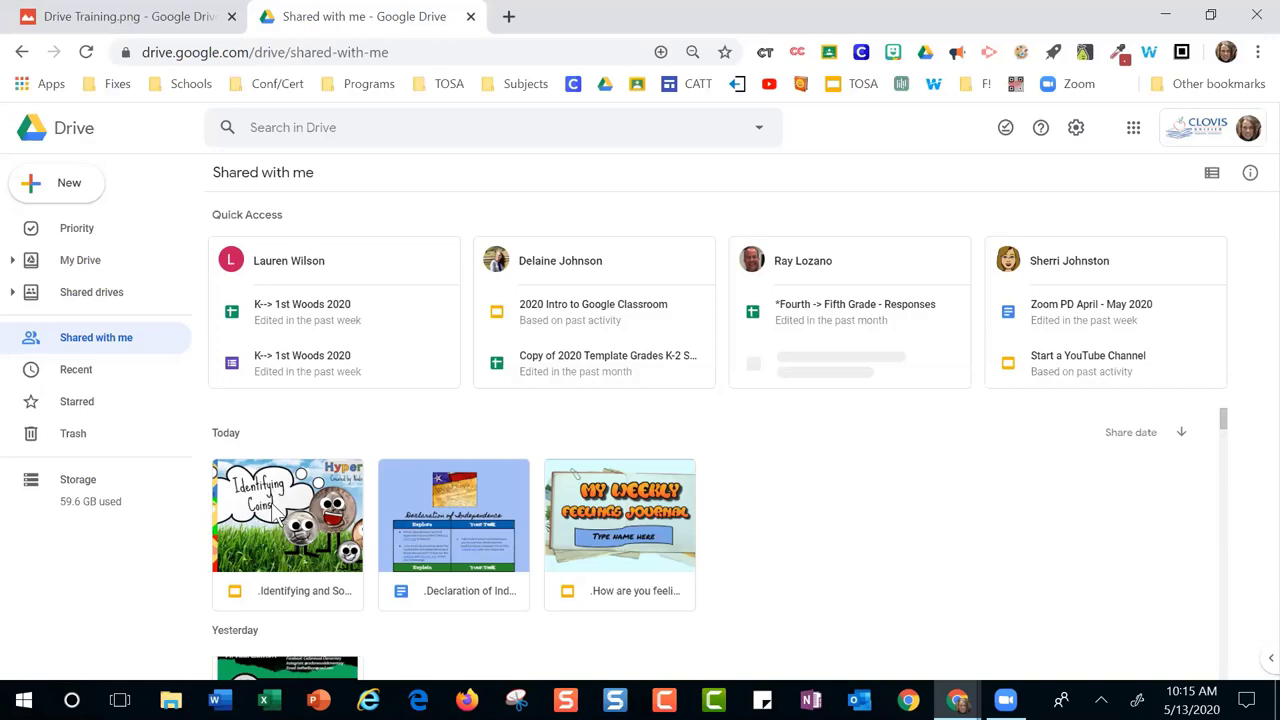
Open the shared .Identifying and Sorting Coins Hyperdoc presentation and check its view-only access details
{"action": "double_click", "coordinate": [296, 530]}
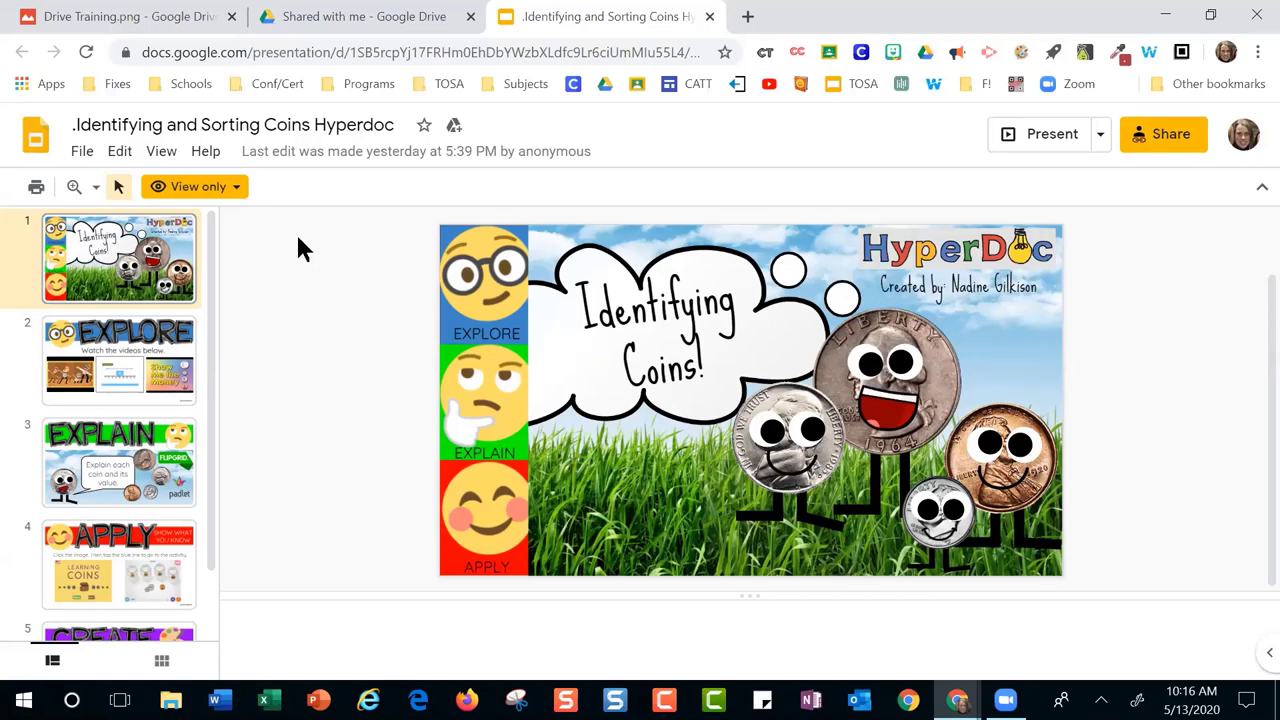
{"action": "left_click", "coordinate": [228, 192]}
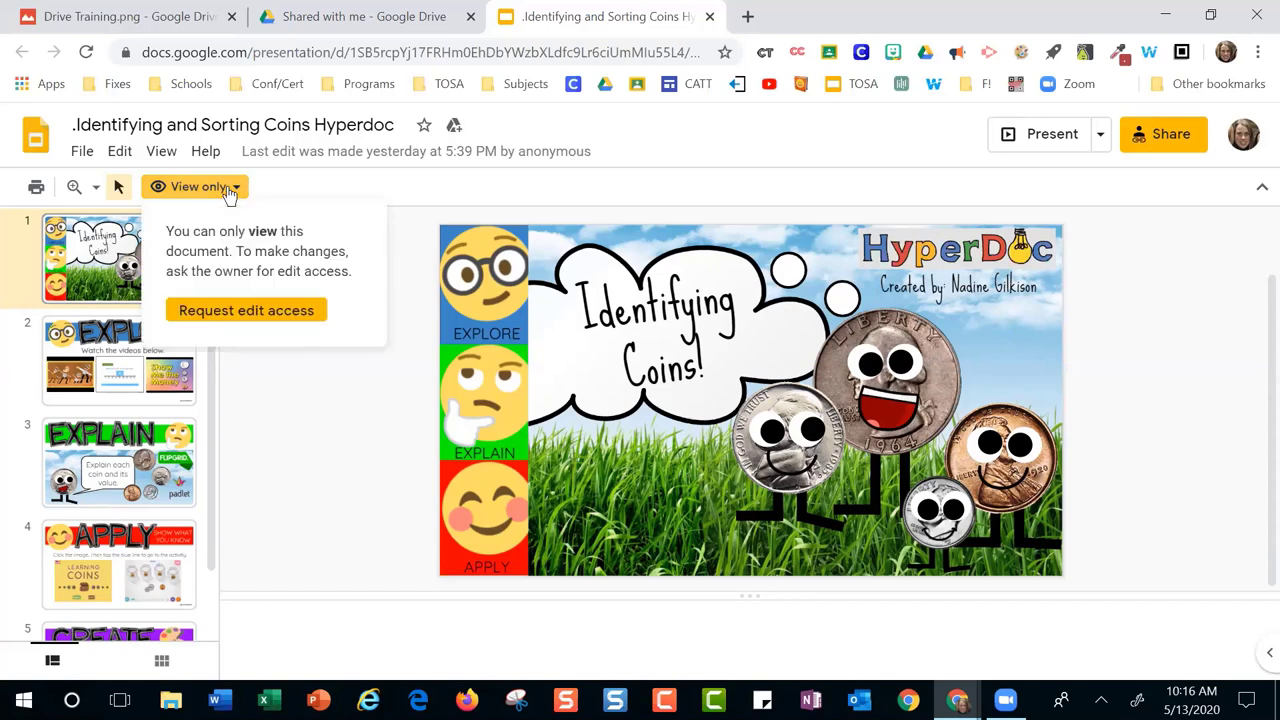
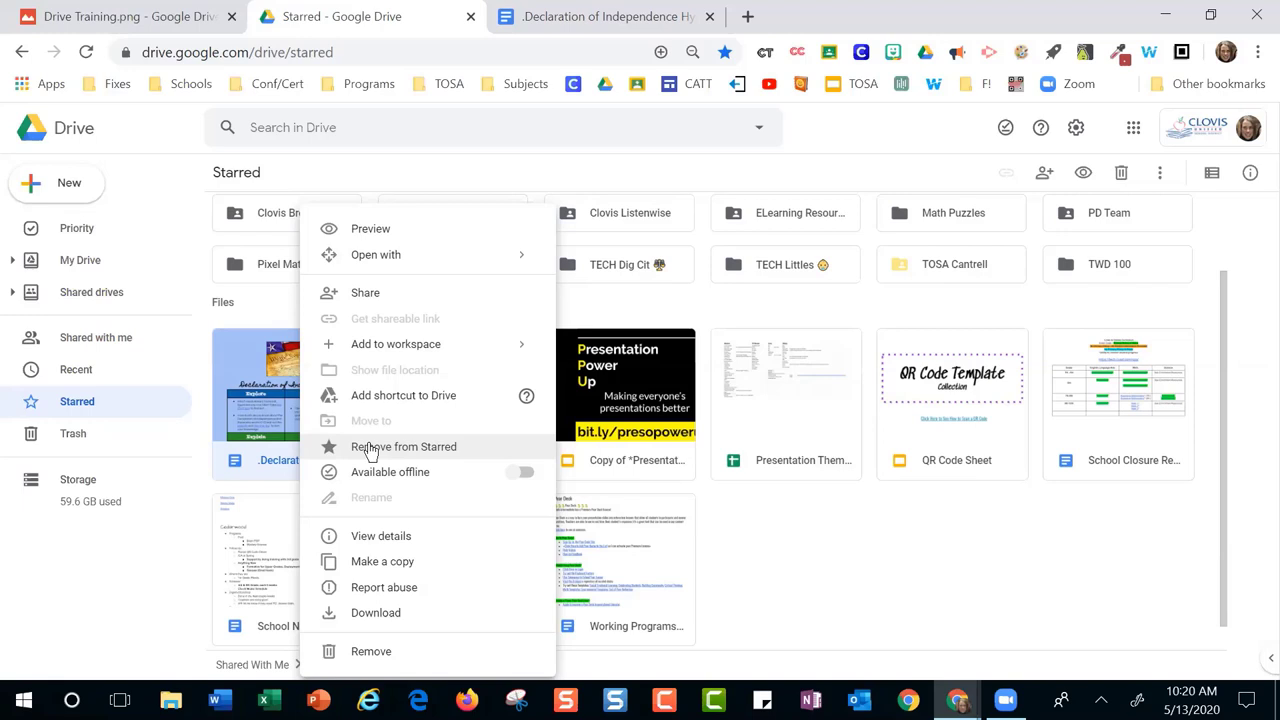
Remove the .Declaration of Independence document from Starred, then open the .Unit 5 folder in My Drive
{"action": "left_click", "coordinate": [403, 447]}
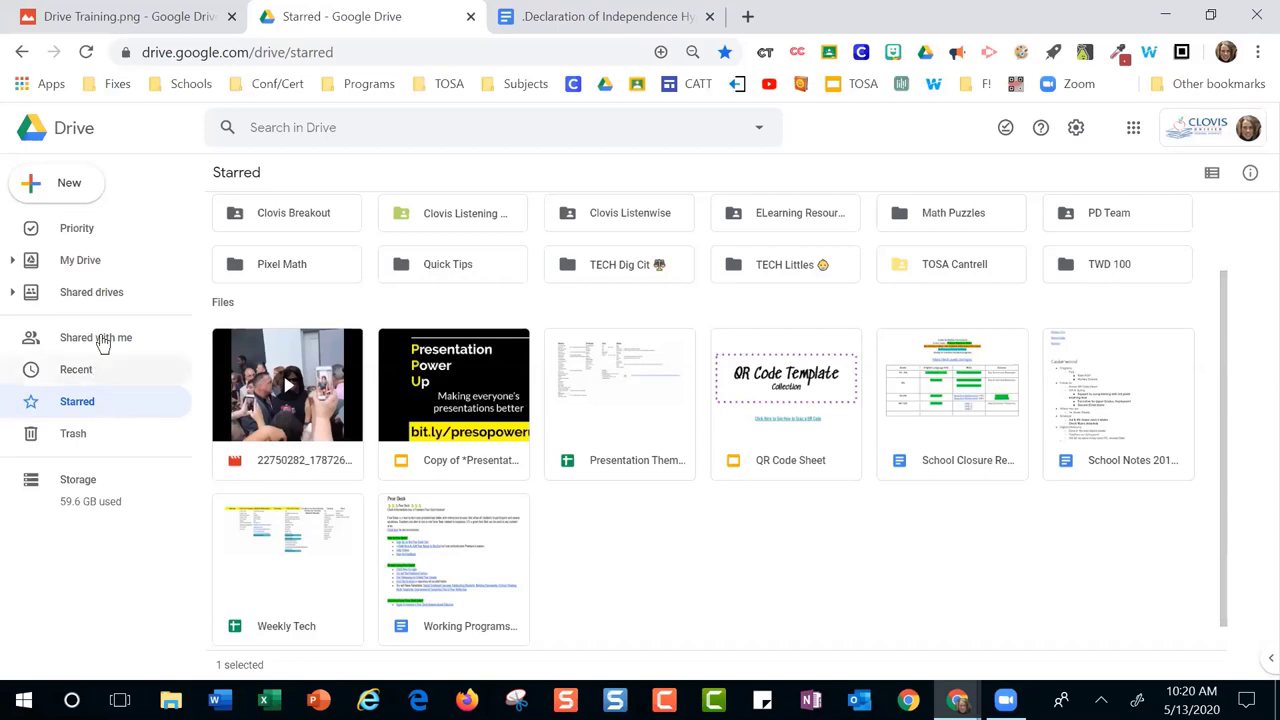
{"action": "left_click", "coordinate": [86, 268]}
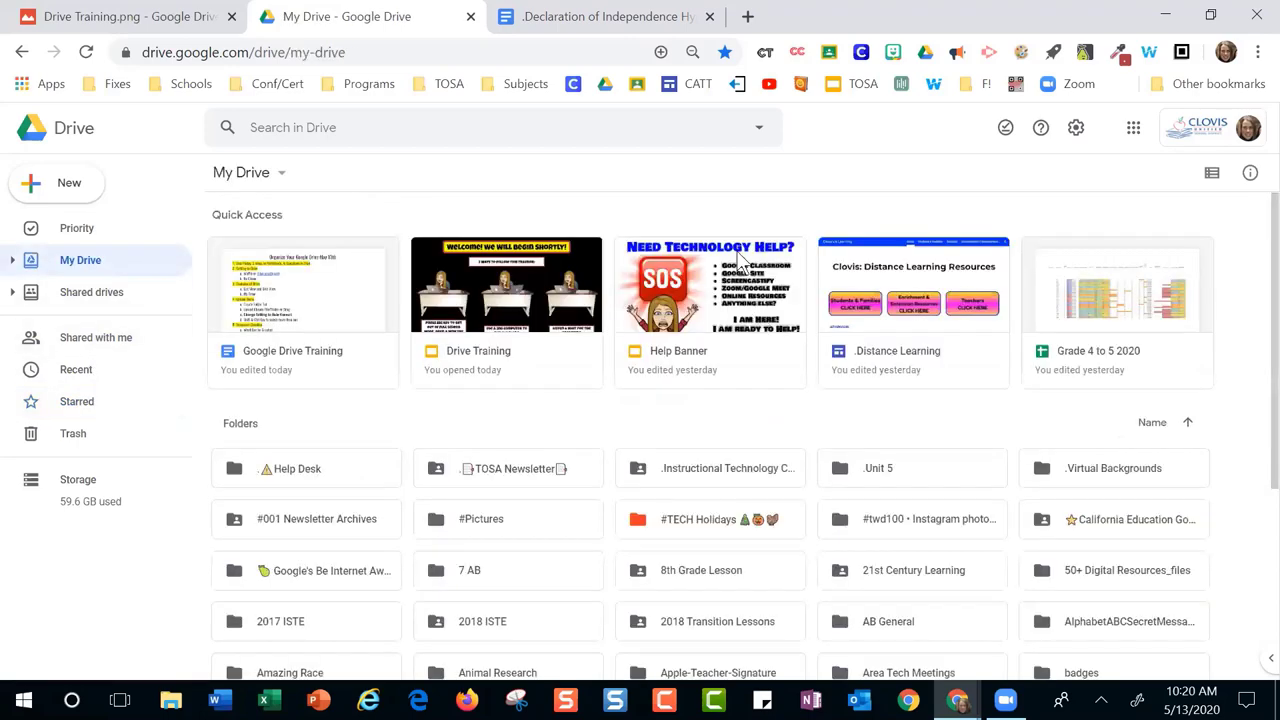
{"action": "left_click", "coordinate": [863, 480]}
{"action": "double_click", "coordinate": [863, 481]}
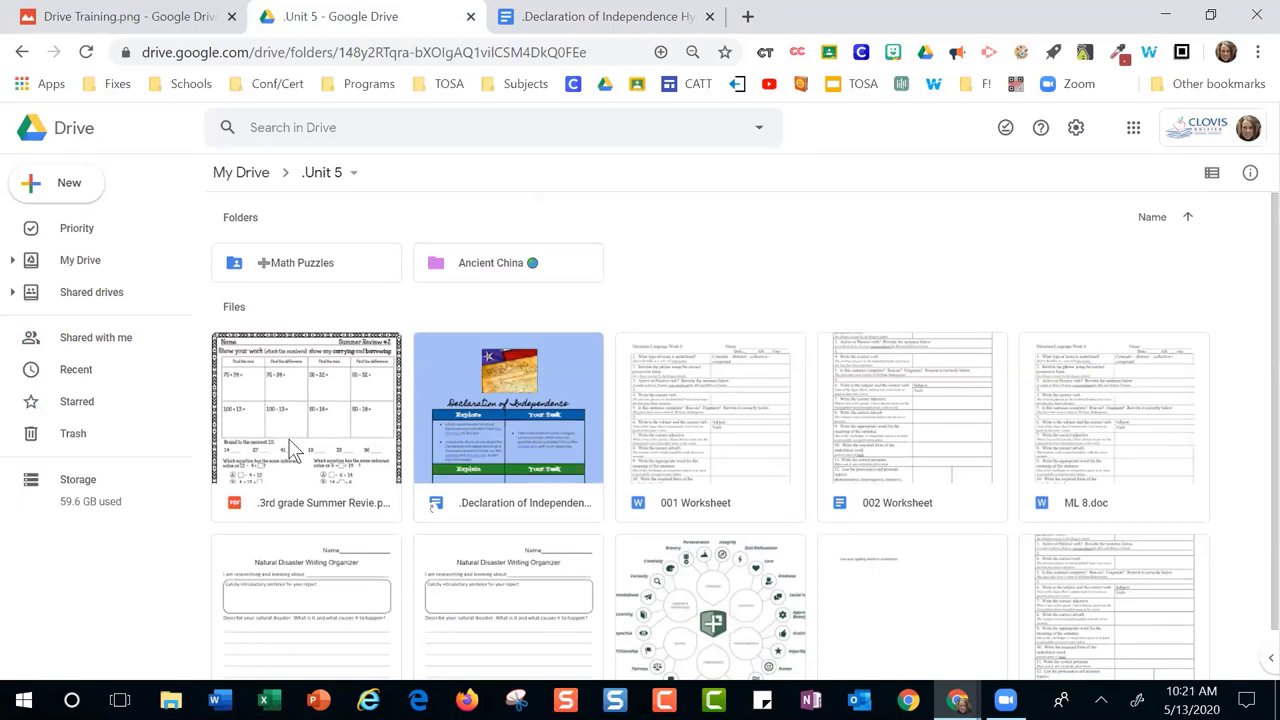
Return to Starred, switch it to list view, and look through the starred folders and files
{"action": "left_click", "coordinate": [94, 405]}
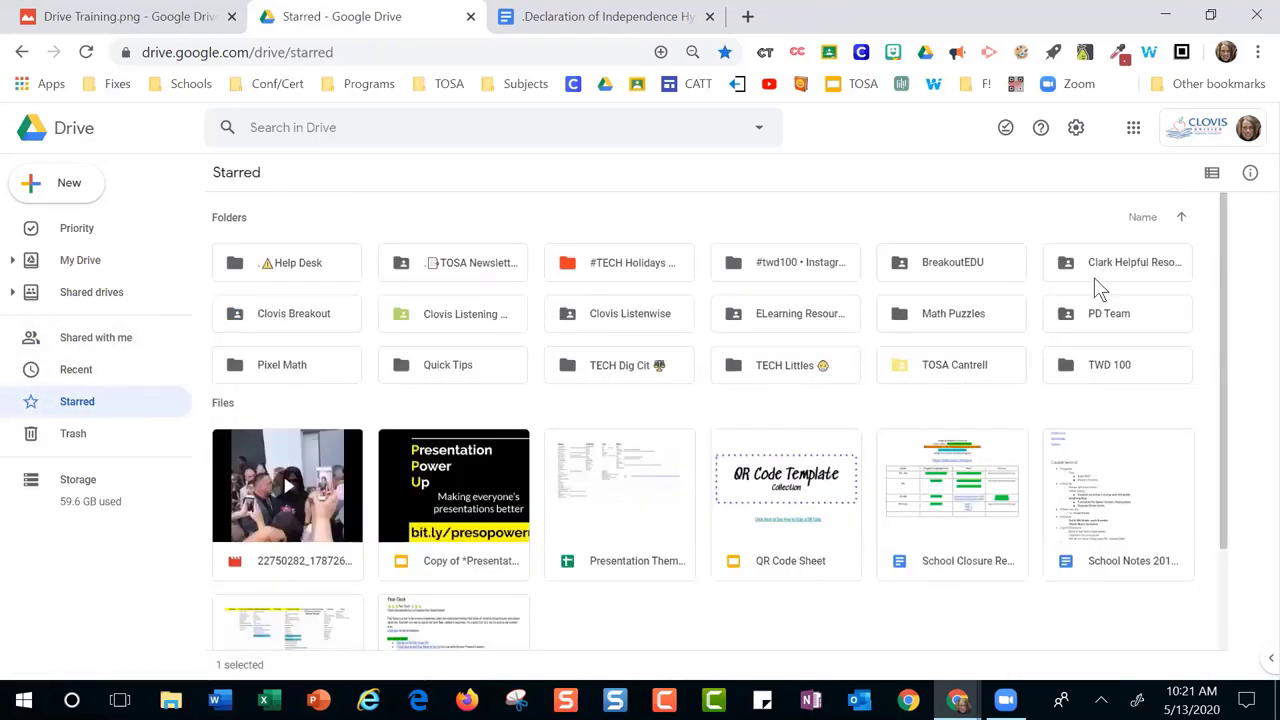
{"action": "left_click", "coordinate": [1212, 177]}
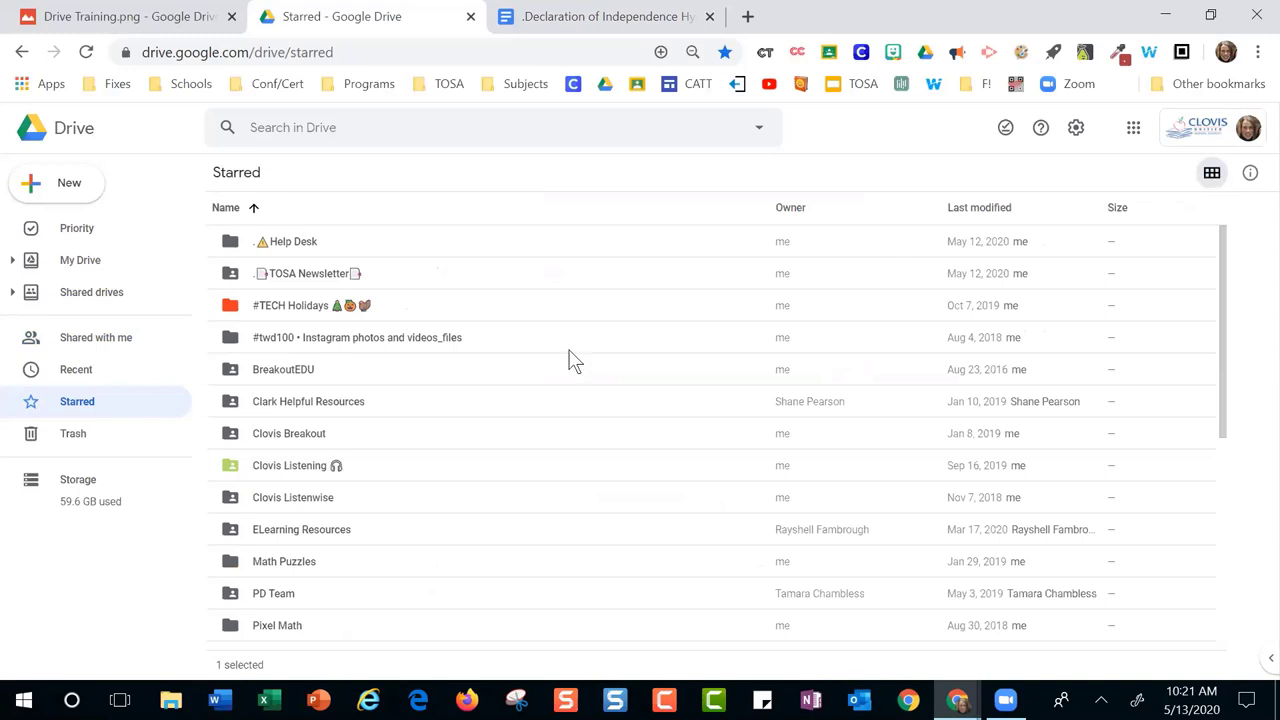
{"action": "scroll", "coordinate": [332, 506], "scroll_direction": "down", "scroll_amount": 1}
{"action": "scroll", "coordinate": [334, 510], "scroll_direction": "down", "scroll_amount": 4}
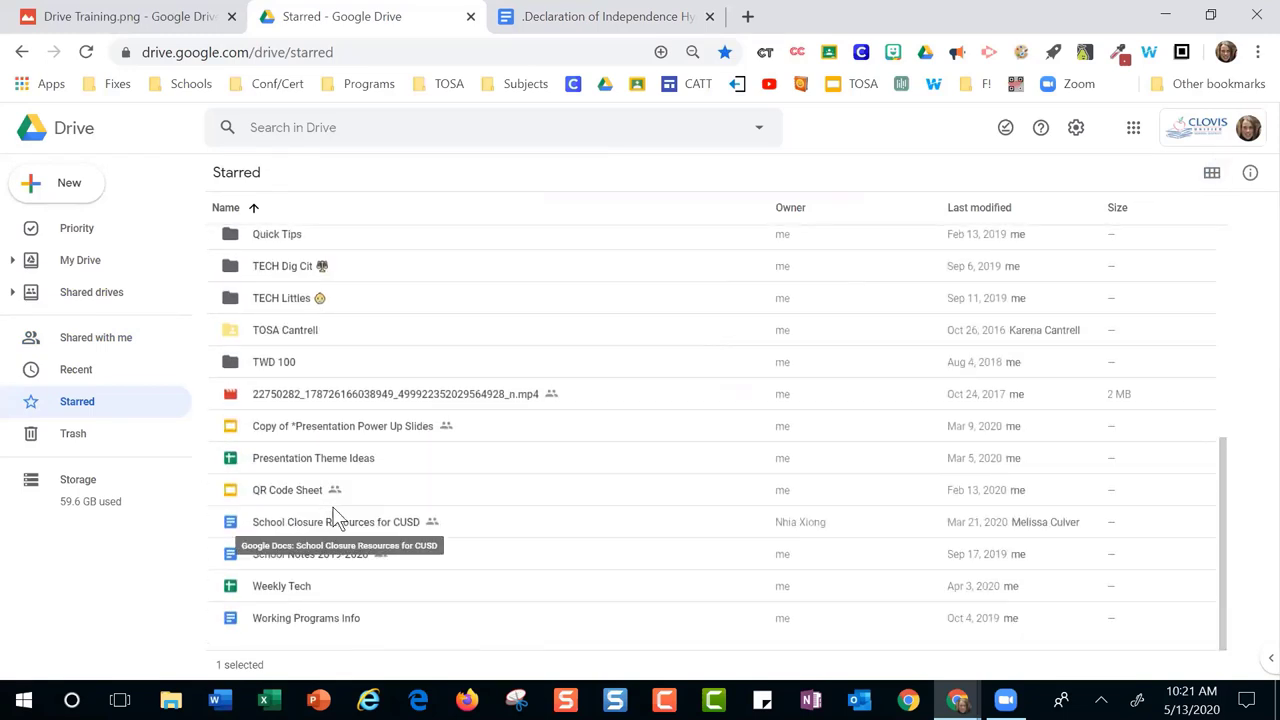
{"action": "scroll", "coordinate": [335, 515], "scroll_direction": "up", "scroll_amount": 5}
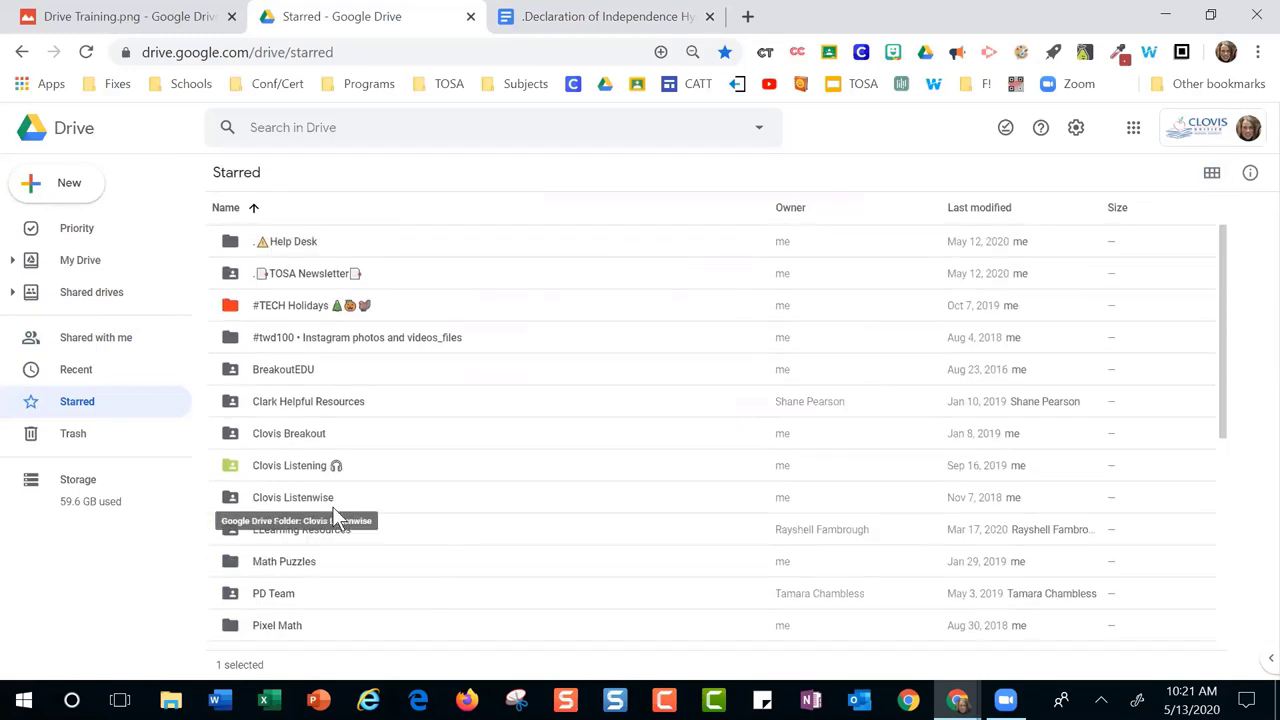
Go back to My Drive, select the .Unit 5 folder, look through the folder list, and go to Recent
{"action": "left_click", "coordinate": [80, 262]}
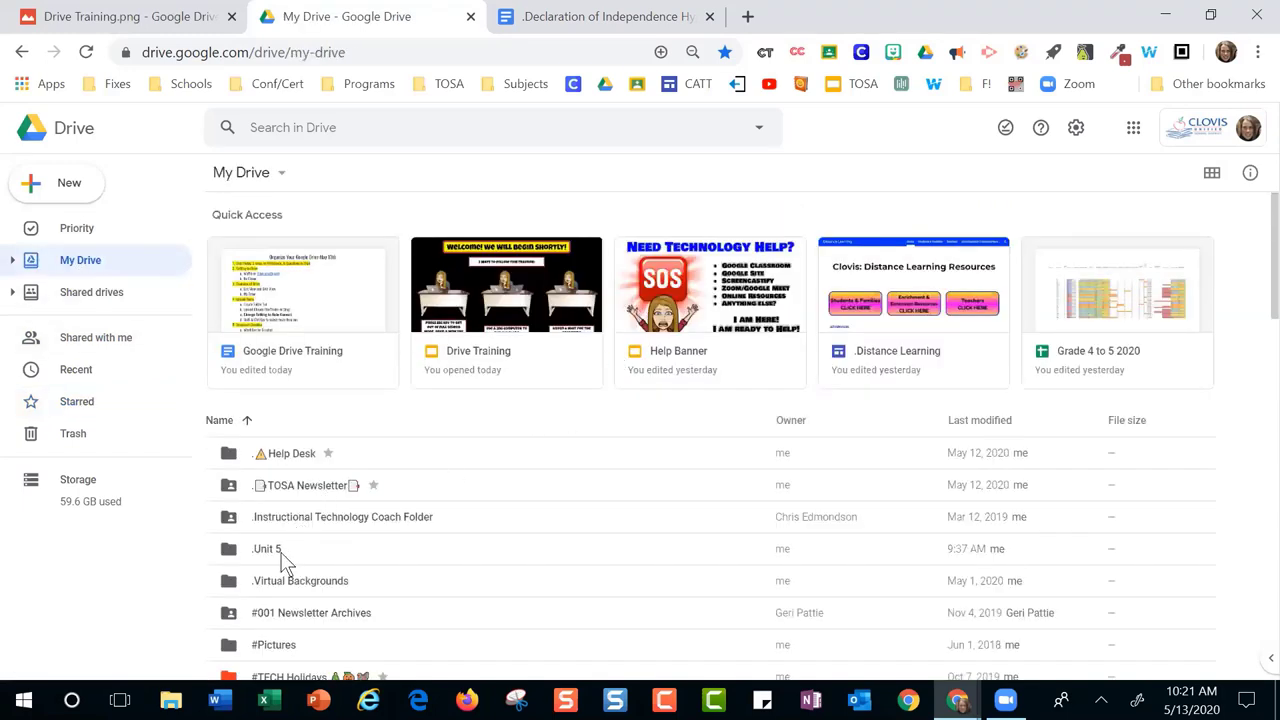
{"action": "left_click", "coordinate": [268, 553]}
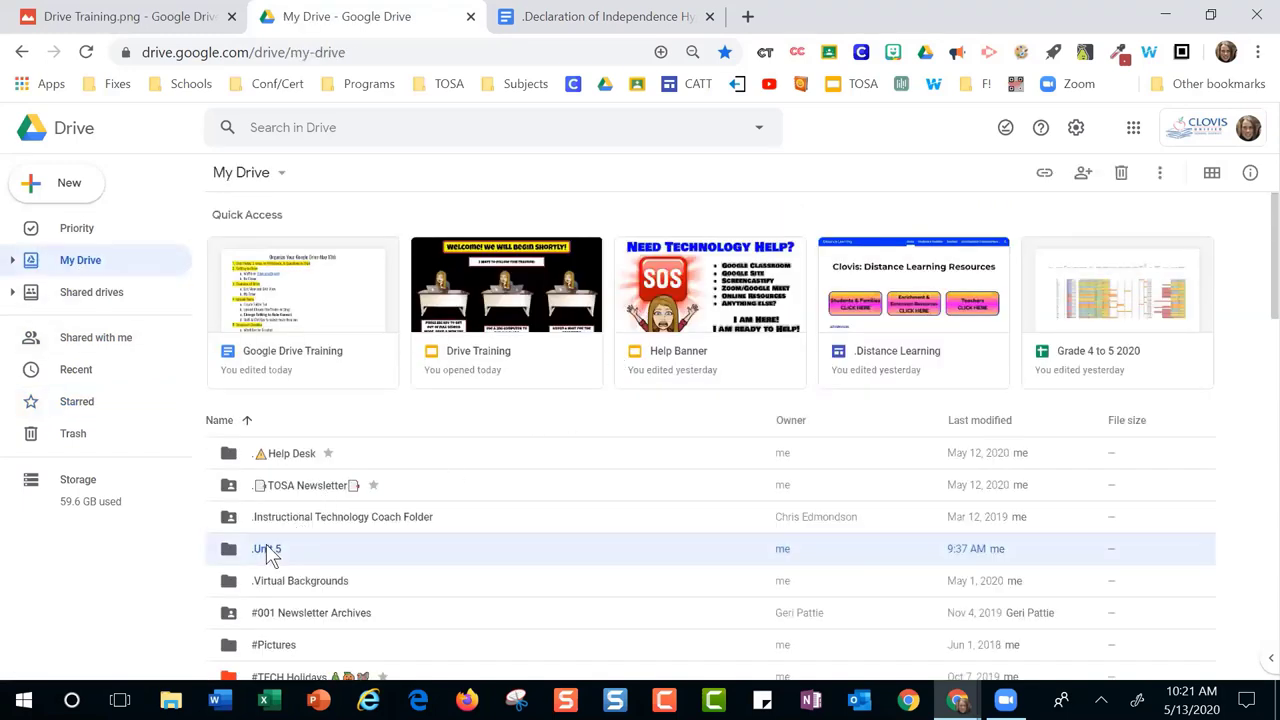
{"action": "scroll", "coordinate": [270, 553], "scroll_direction": "down", "scroll_amount": 3}
{"action": "scroll", "coordinate": [271, 558], "scroll_direction": "up", "scroll_amount": 2}
{"action": "scroll", "coordinate": [271, 549], "scroll_direction": "down", "scroll_amount": 3}
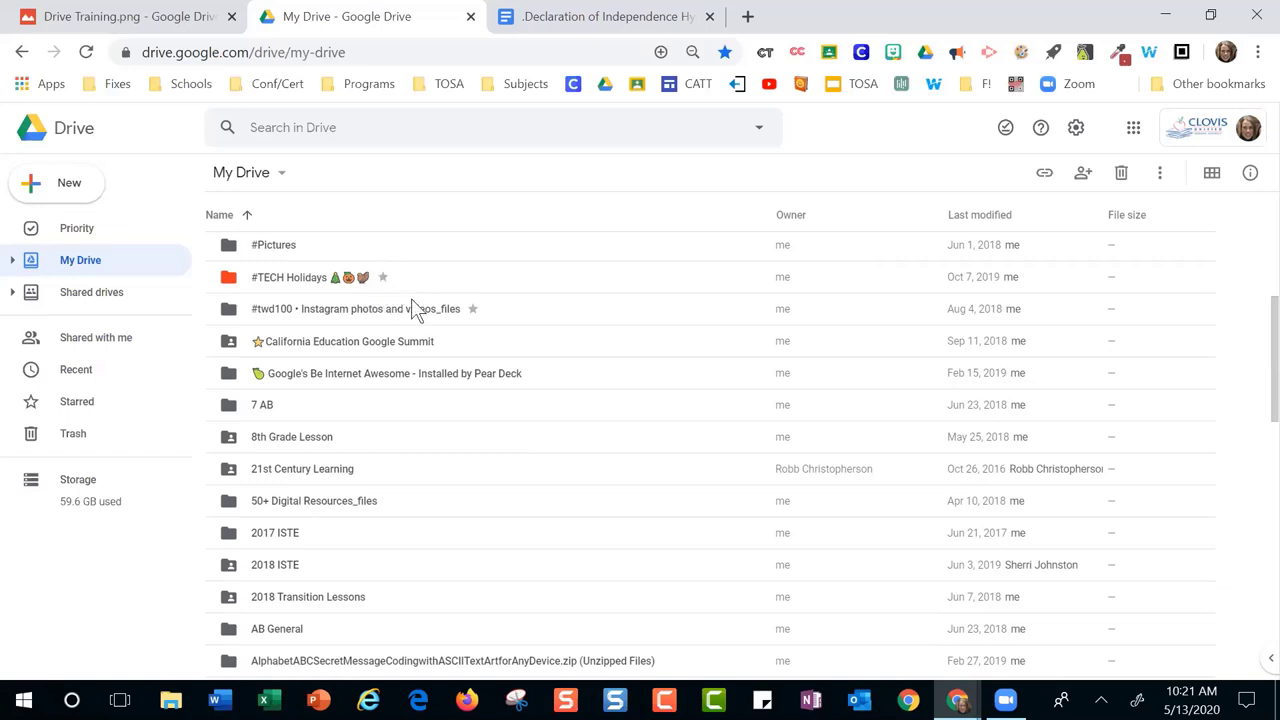
{"action": "scroll", "coordinate": [395, 420], "scroll_direction": "up", "scroll_amount": 5}
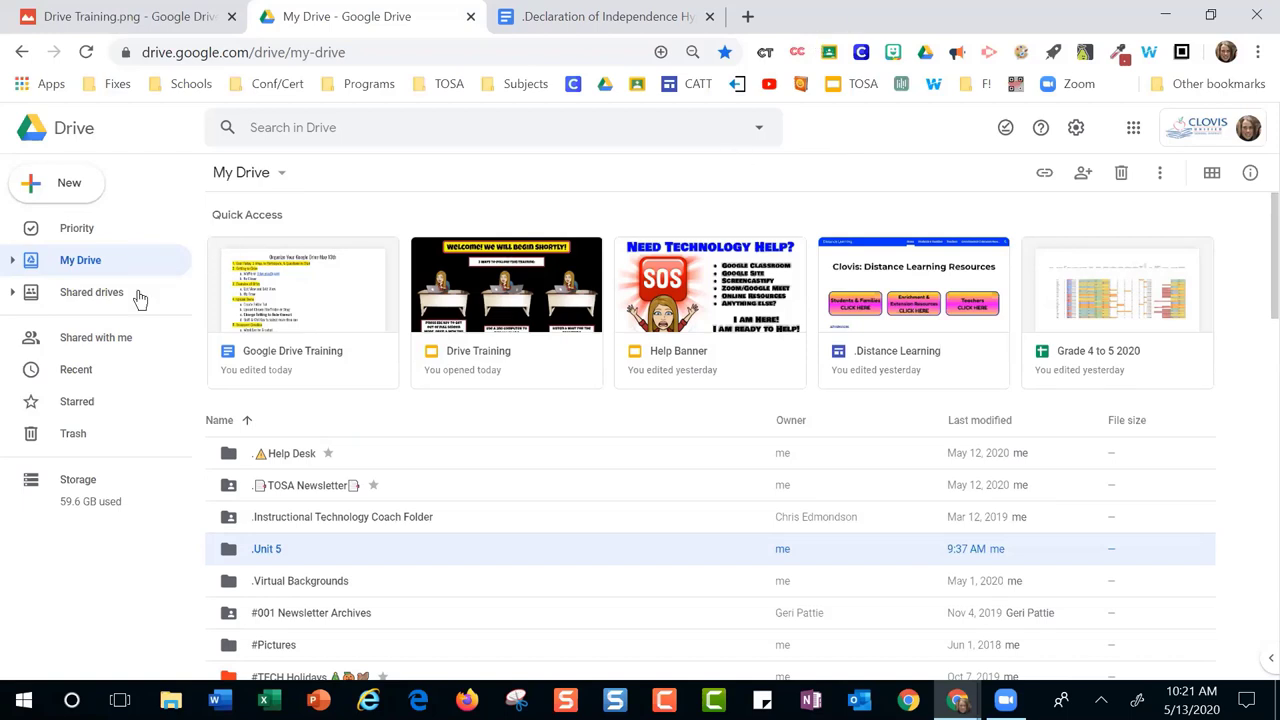
{"action": "left_click", "coordinate": [76, 370]}
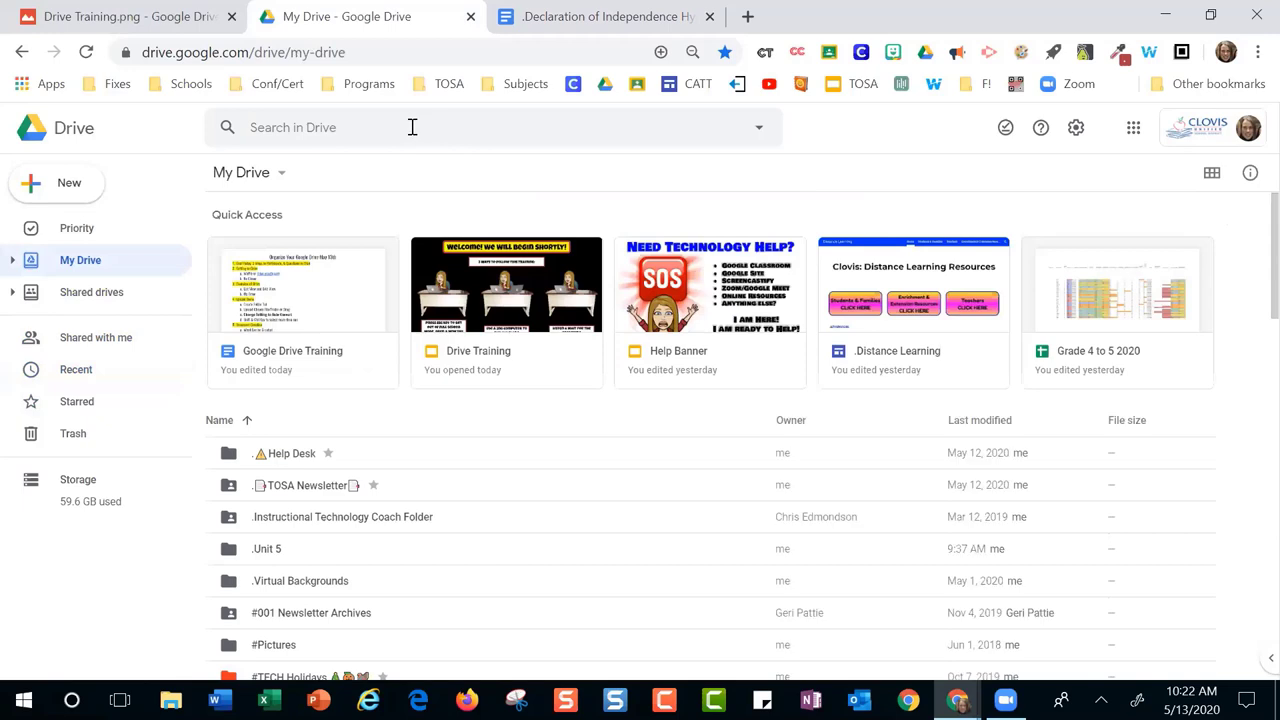
Search Drive for items owned by a suggested colleague, then clear the search
{"action": "left_click", "coordinate": [412, 127]}
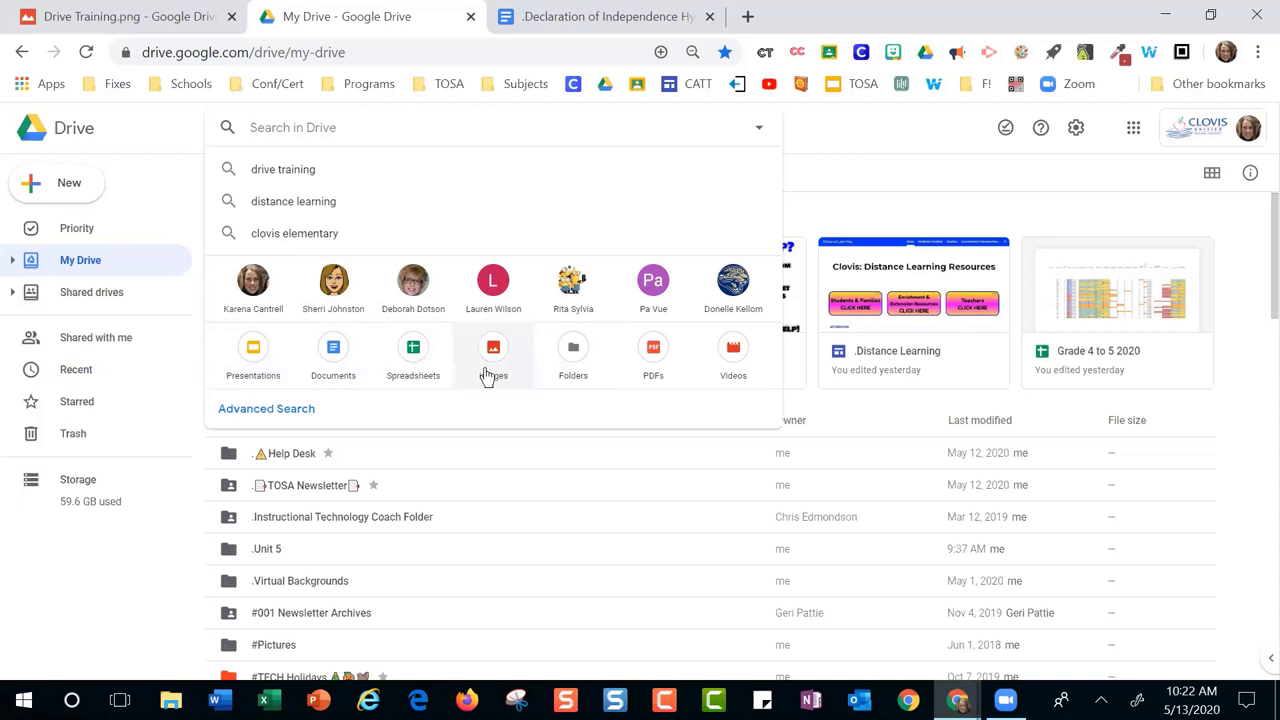
{"action": "left_click", "coordinate": [345, 302]}
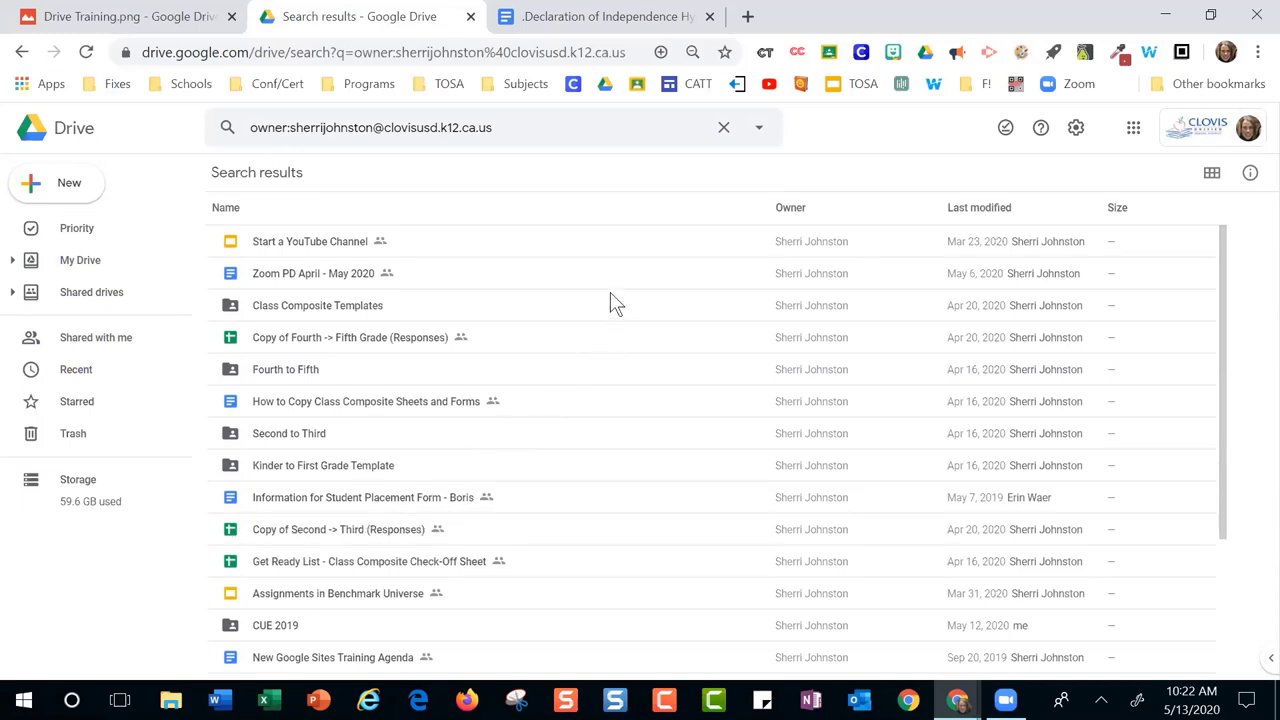
{"action": "left_click", "coordinate": [717, 129]}
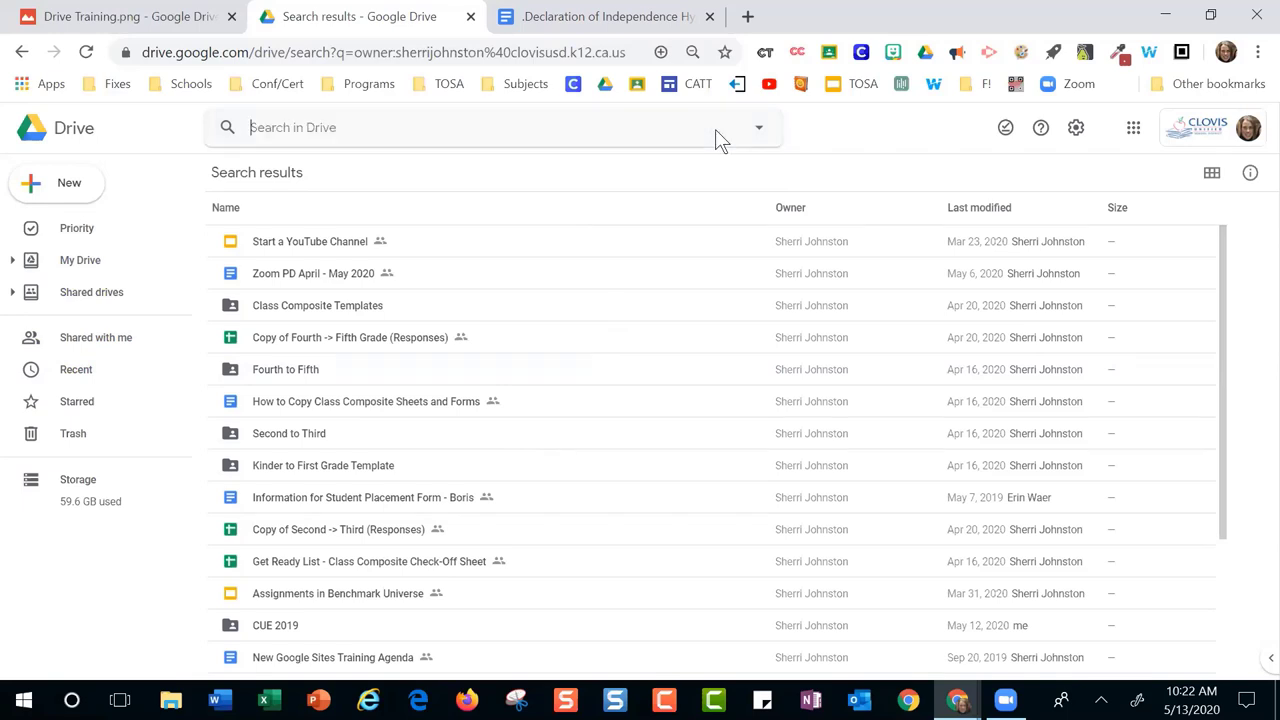
Search Drive for all PDFs using the suggested file types, then clear the search
{"action": "left_click", "coordinate": [937, 131]}
{"action": "left_click", "coordinate": [509, 131]}
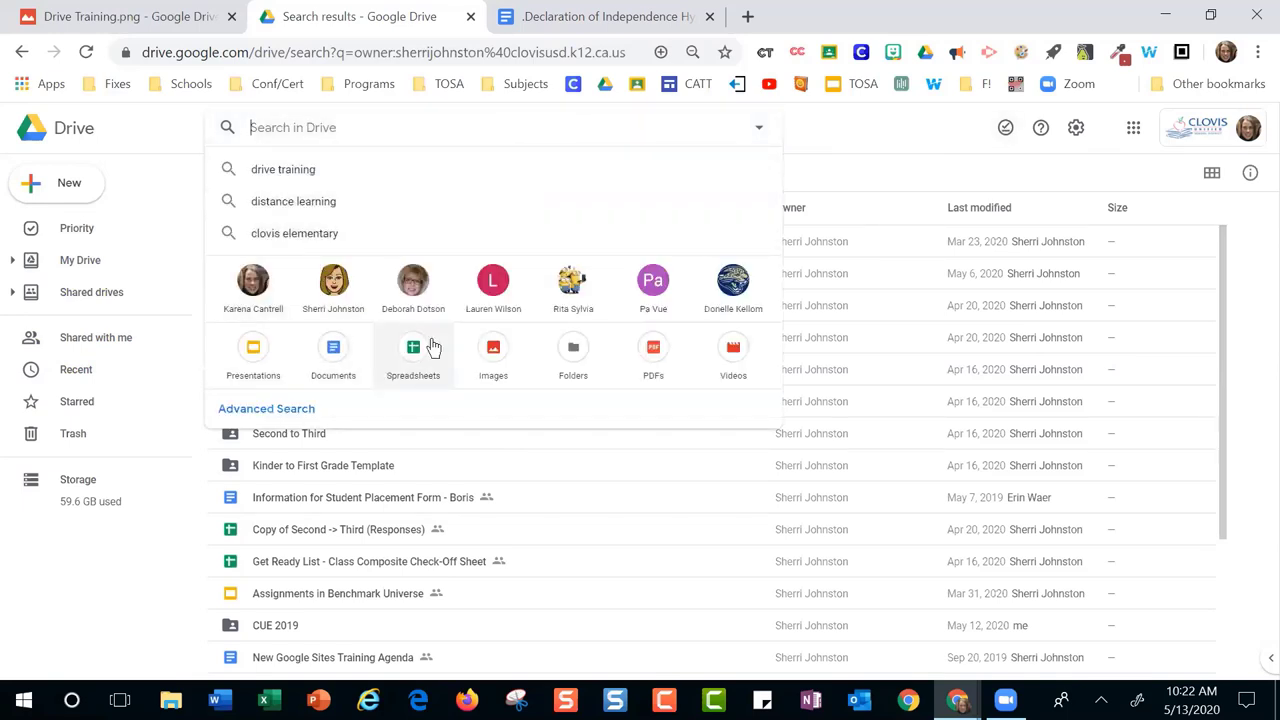
{"action": "left_click", "coordinate": [645, 367]}
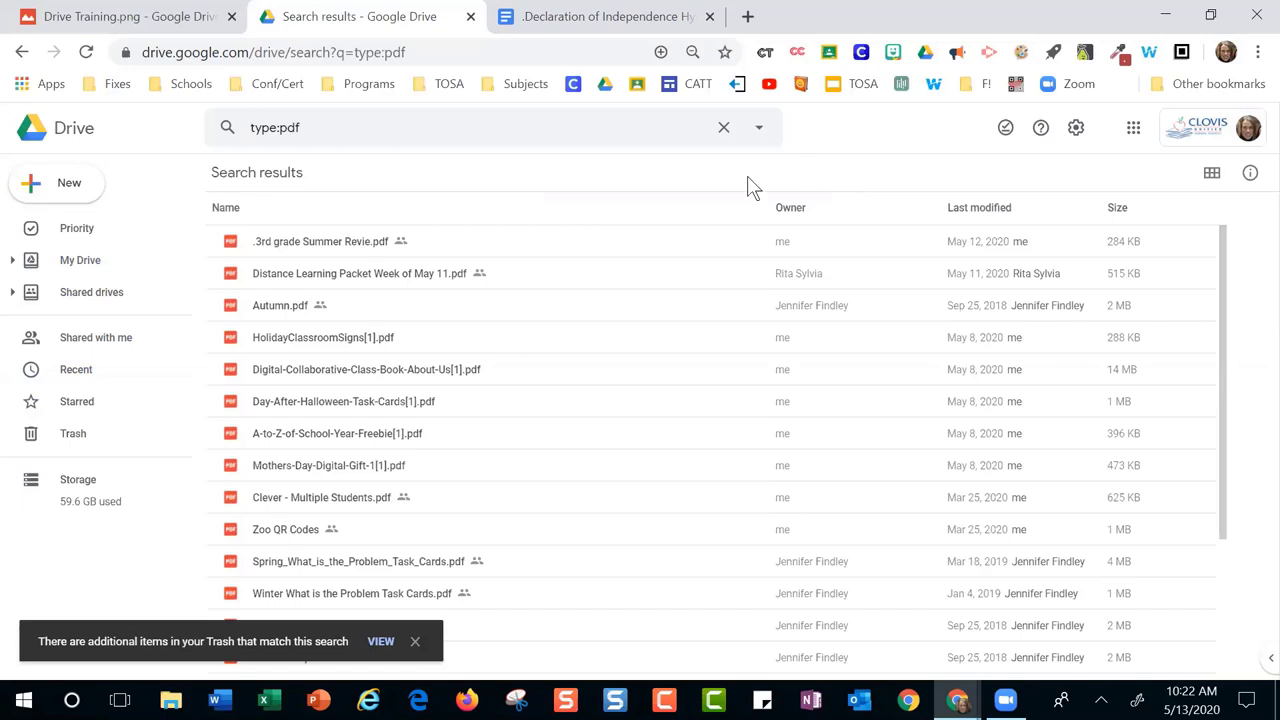
{"action": "left_click", "coordinate": [723, 127]}
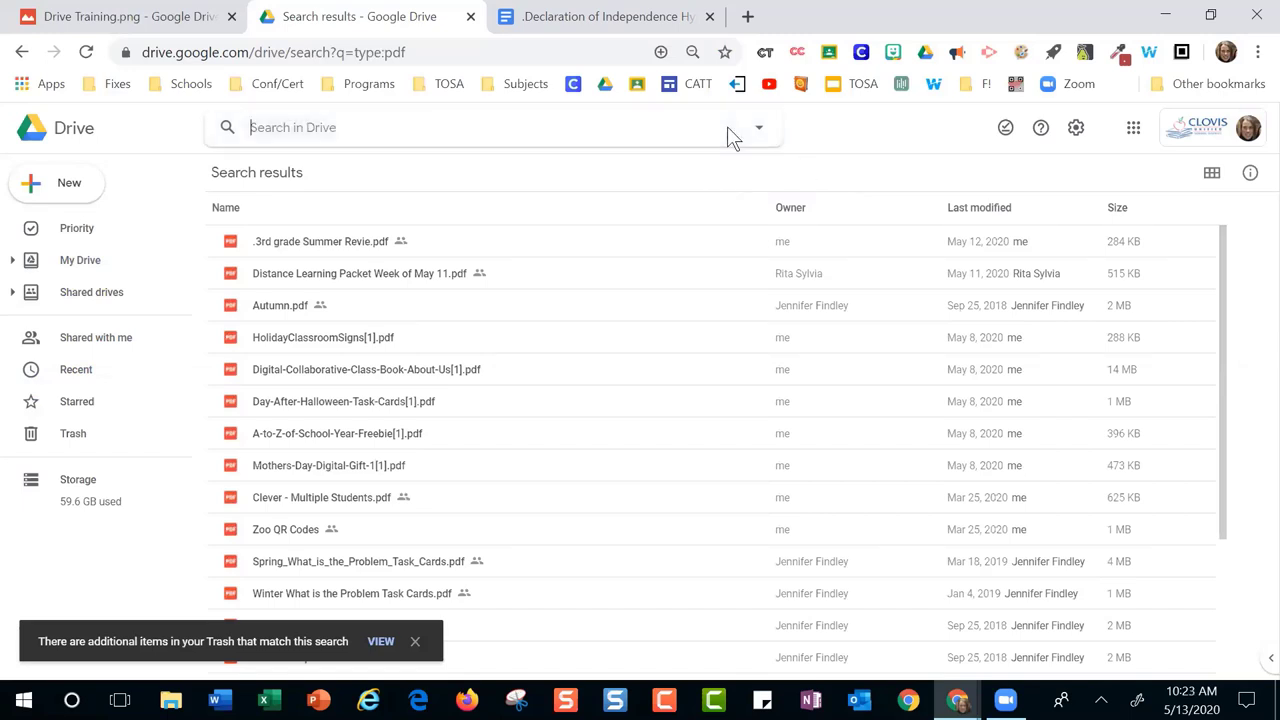
{"action": "left_click", "coordinate": [875, 143]}
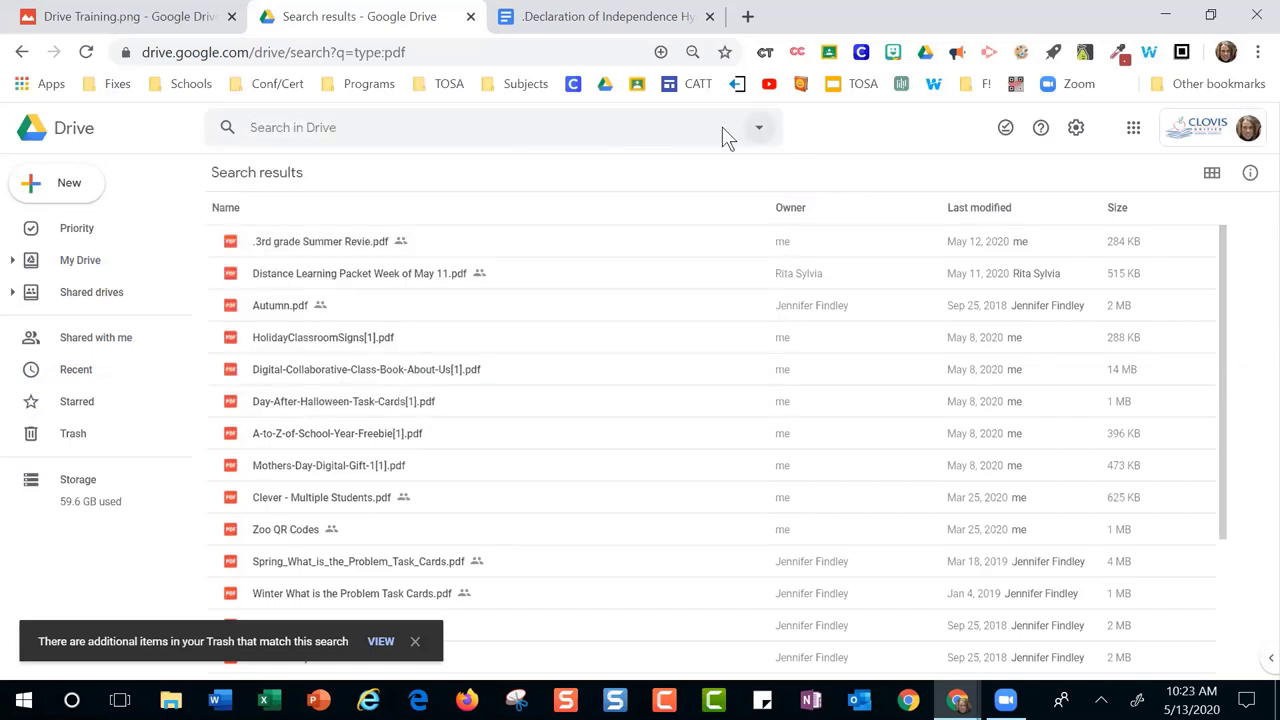
Set up an advanced search for Presentations owned by a specific person, entering the colleague's e-mail as the owner
{"action": "left_click", "coordinate": [680, 129]}
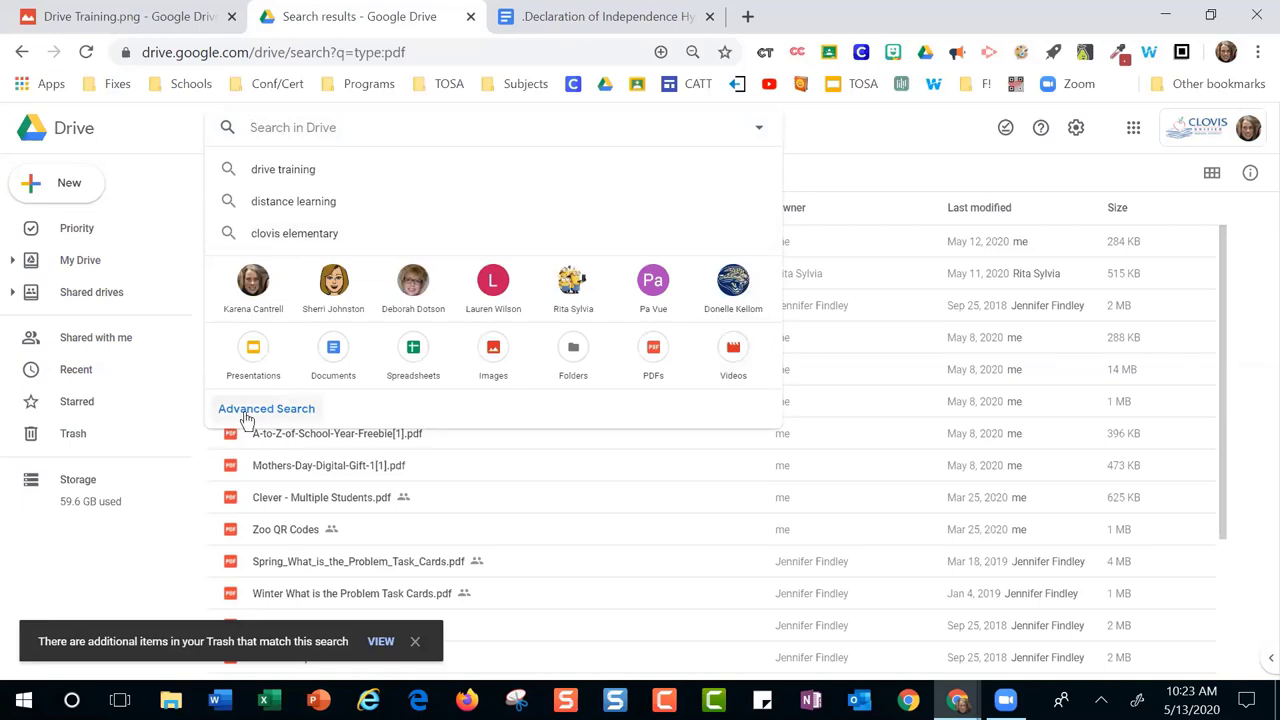
{"action": "left_click", "coordinate": [758, 135]}
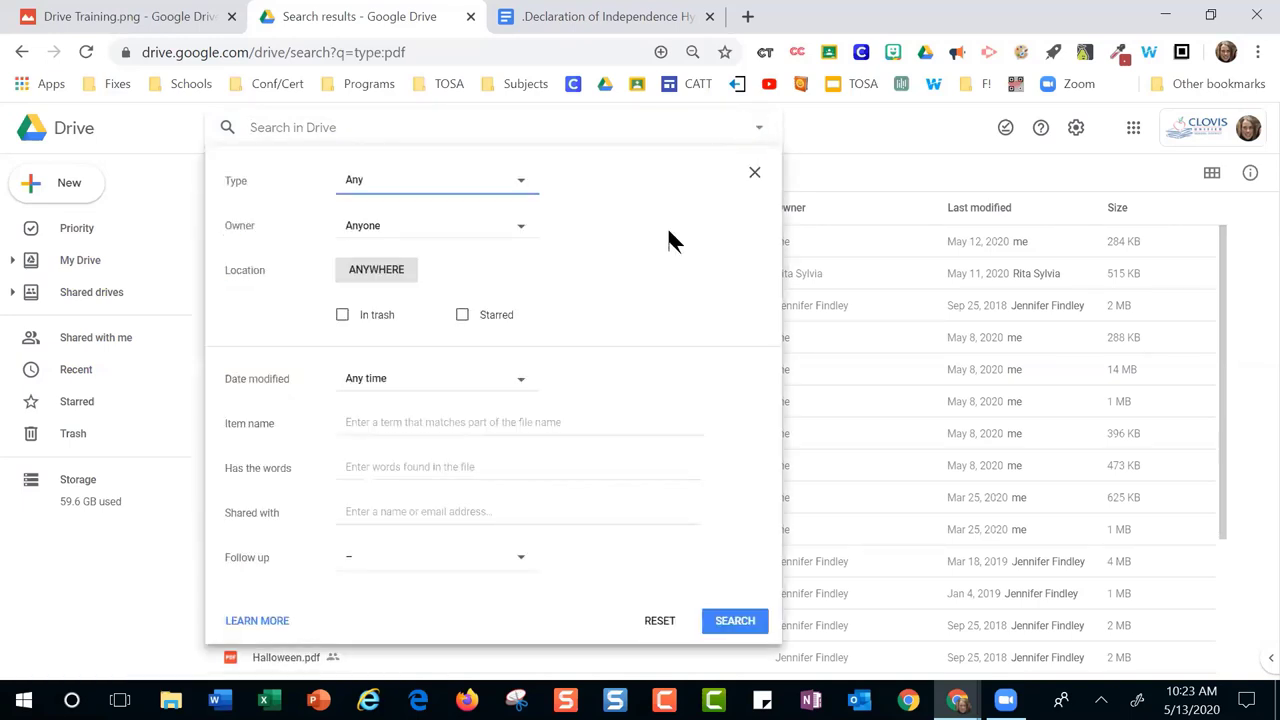
{"action": "left_click", "coordinate": [519, 194]}
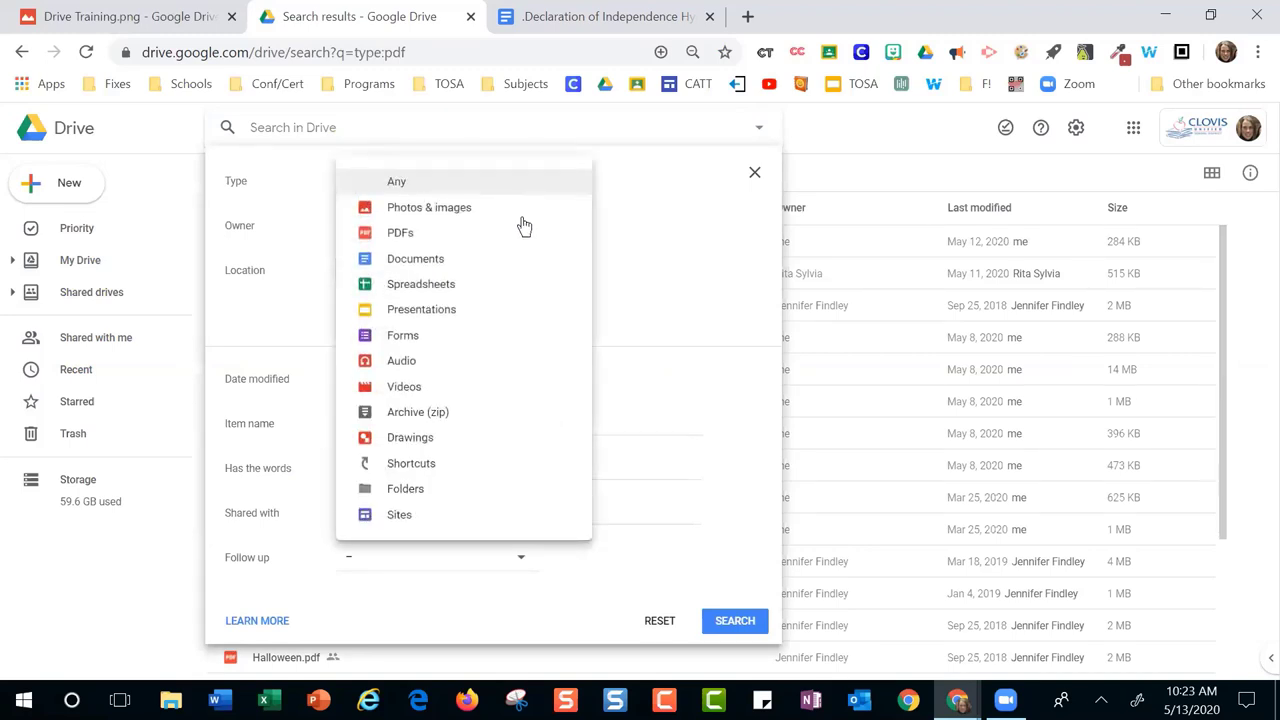
{"action": "left_click", "coordinate": [484, 310]}
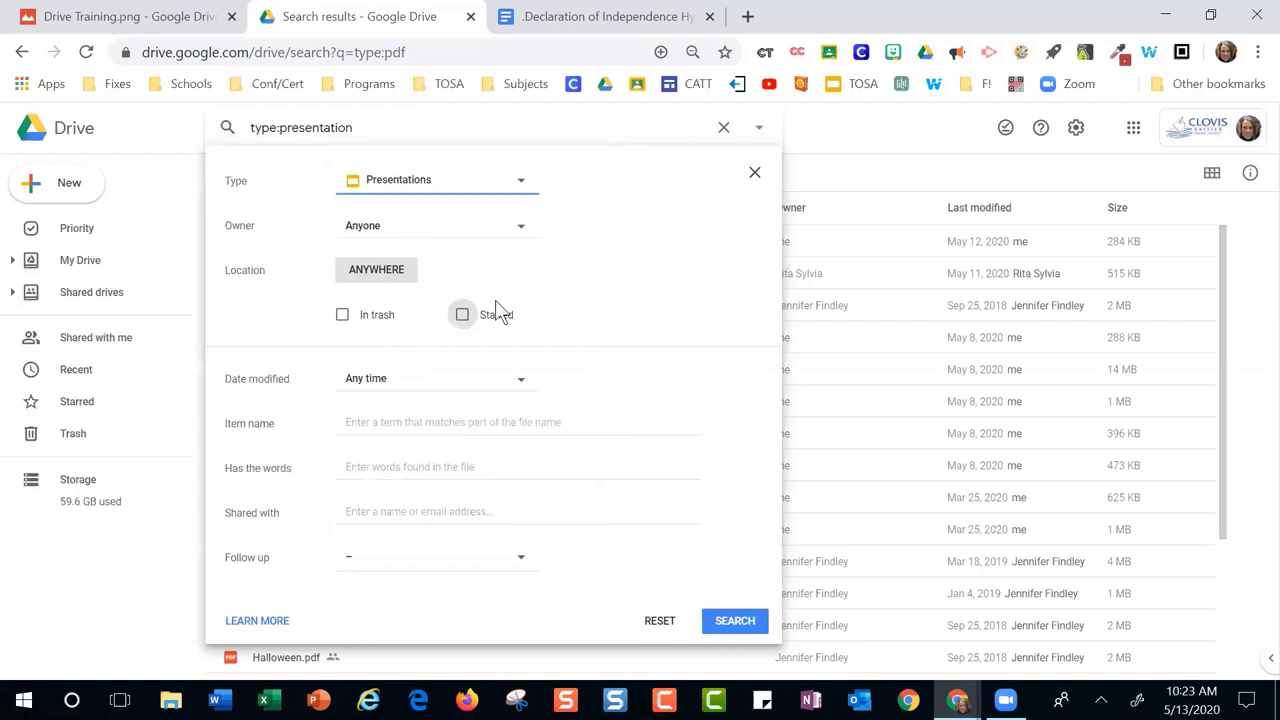
{"action": "left_click", "coordinate": [520, 232]}
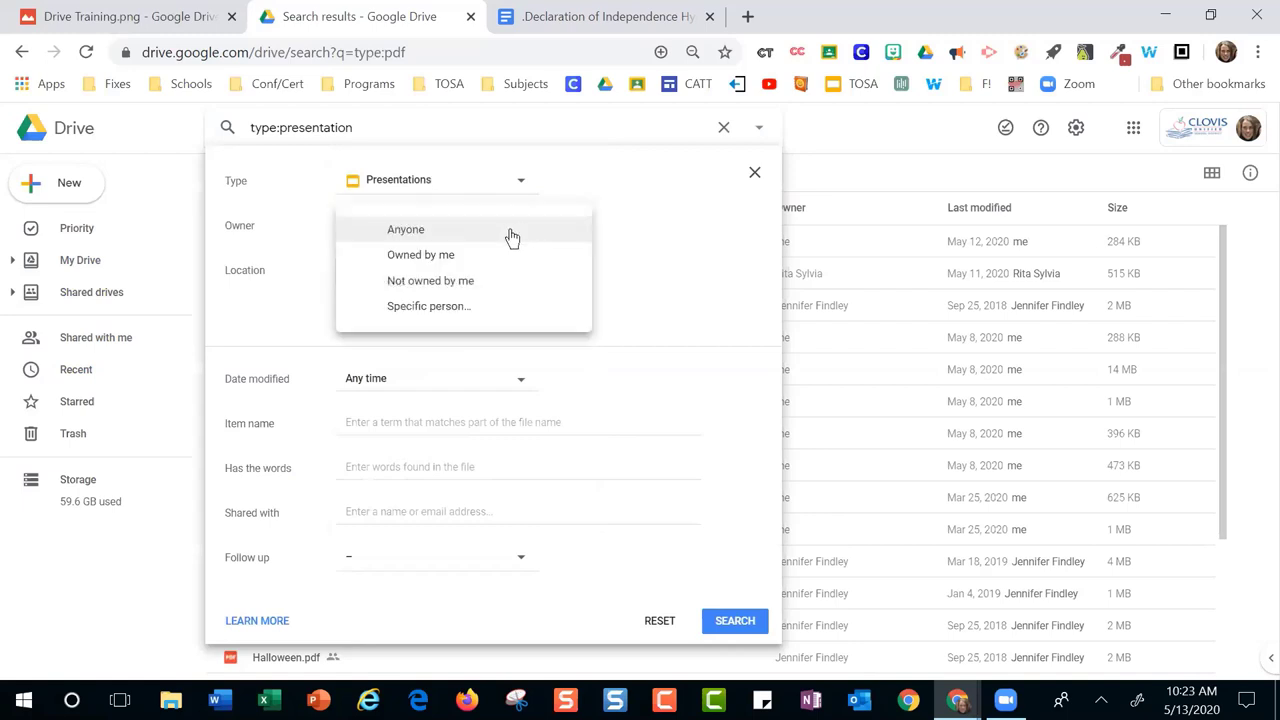
{"action": "left_click", "coordinate": [475, 307]}
{"action": "type", "text": "she"}
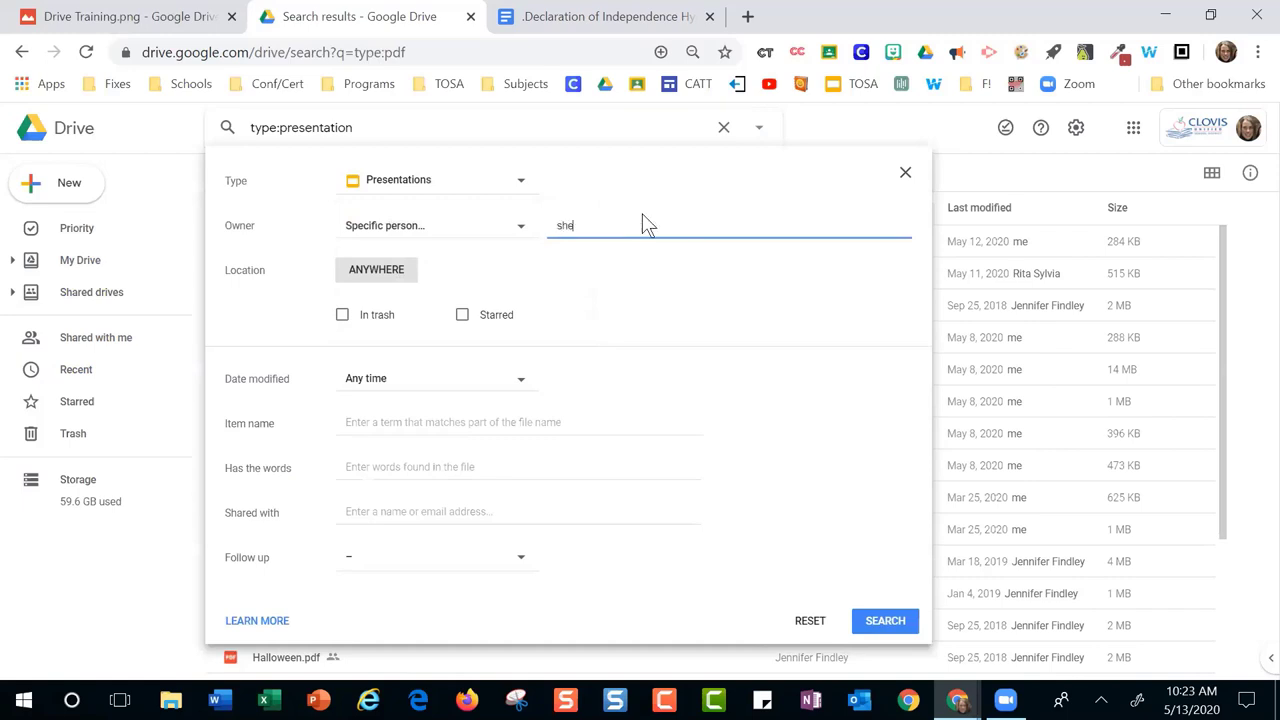
{"action": "type", "text": "rri"}
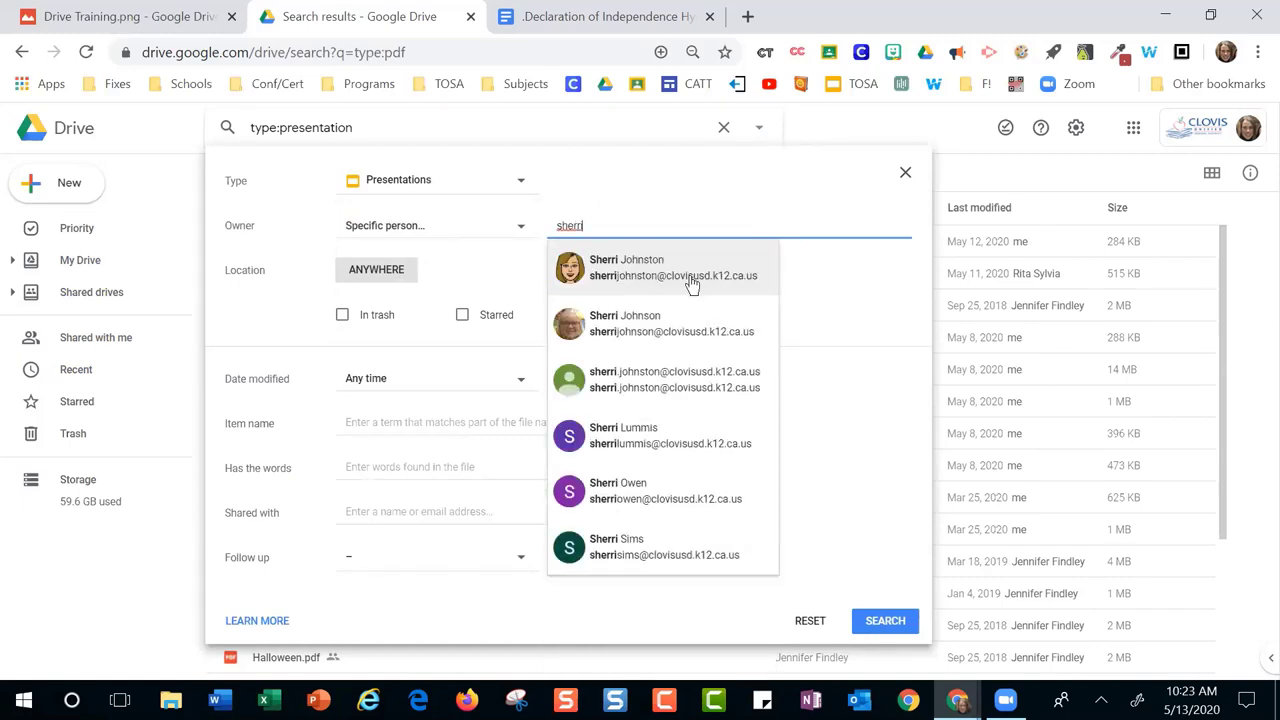
{"action": "left_click", "coordinate": [690, 283]}
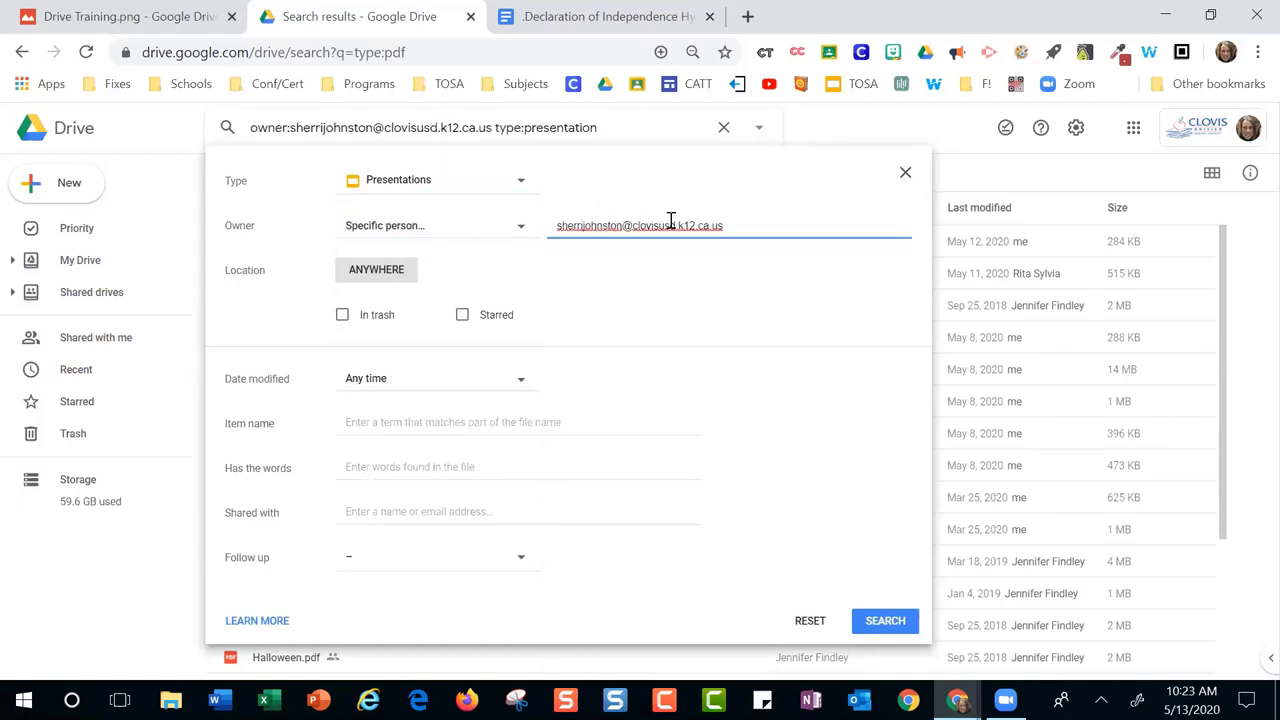
Limit the advanced search to items modified in the Last 90 days and run it
{"action": "left_click", "coordinate": [378, 382]}
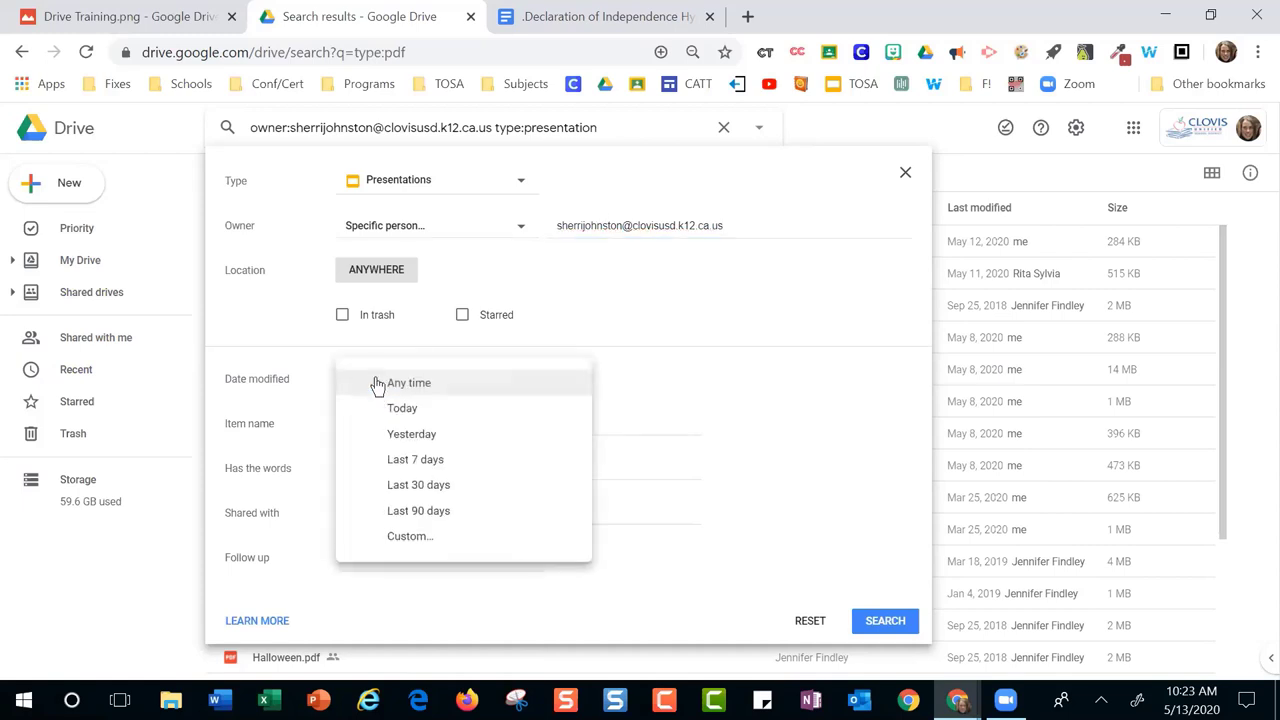
{"action": "left_click", "coordinate": [418, 512]}
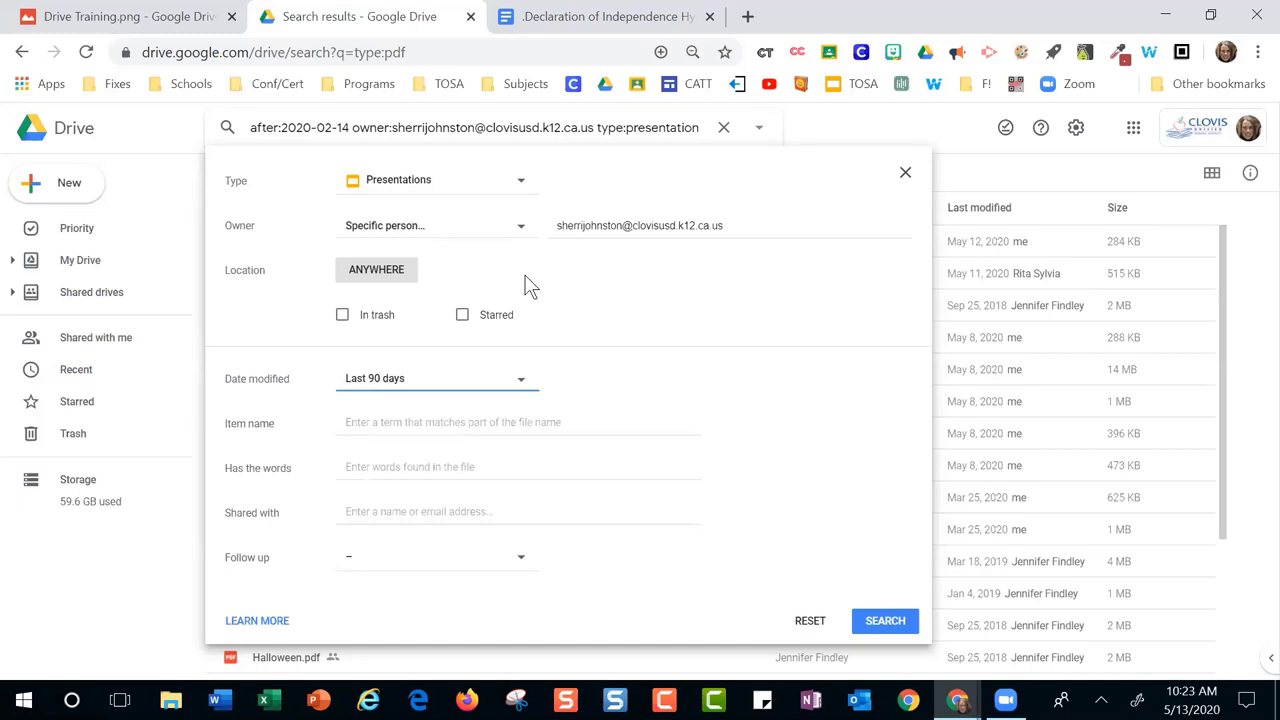
{"action": "left_click", "coordinate": [883, 610]}
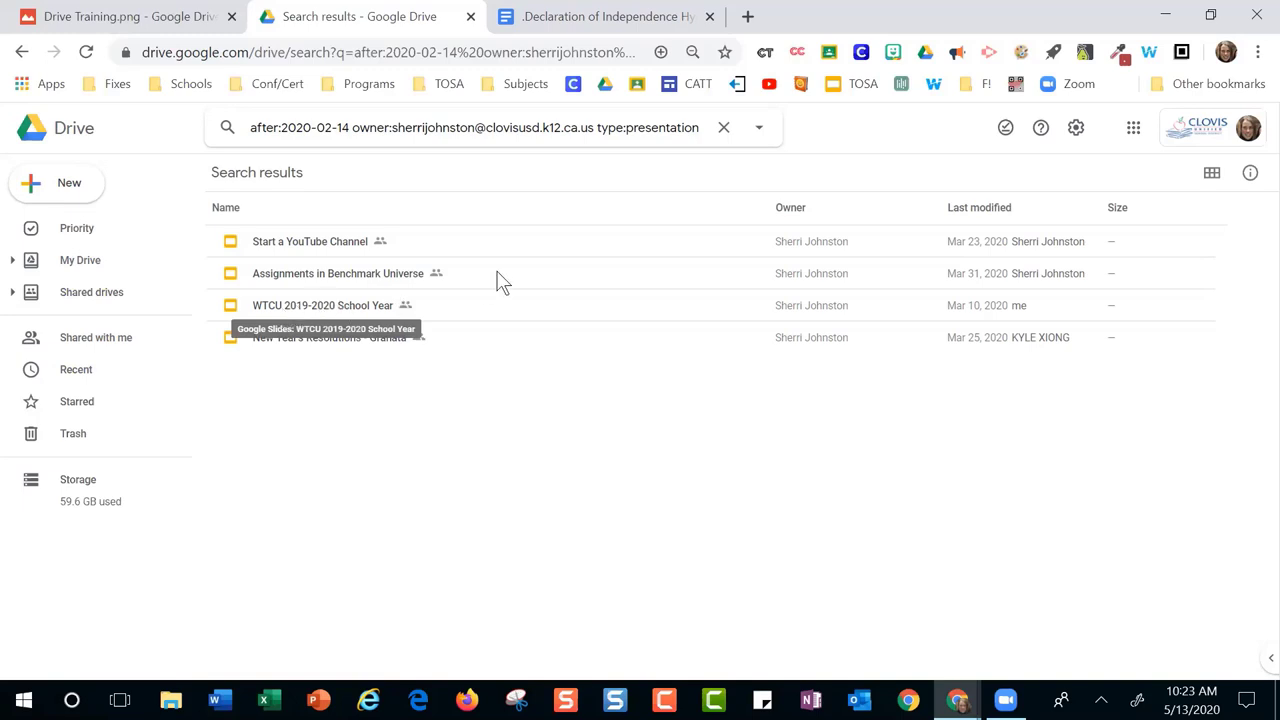
Replace the advanced search with #FOMO, preview the 001 Worksheet from the results, and close the preview
{"action": "left_click", "coordinate": [724, 128]}
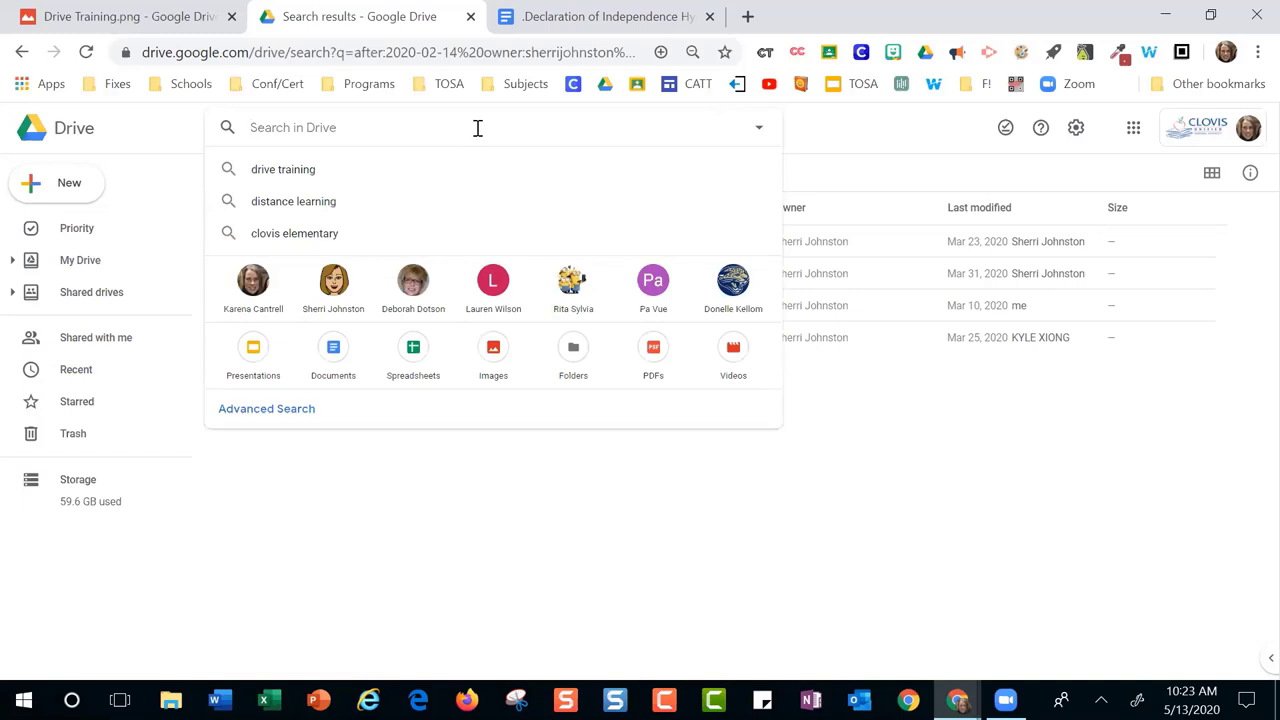
{"action": "type", "text": "#FOMO"}
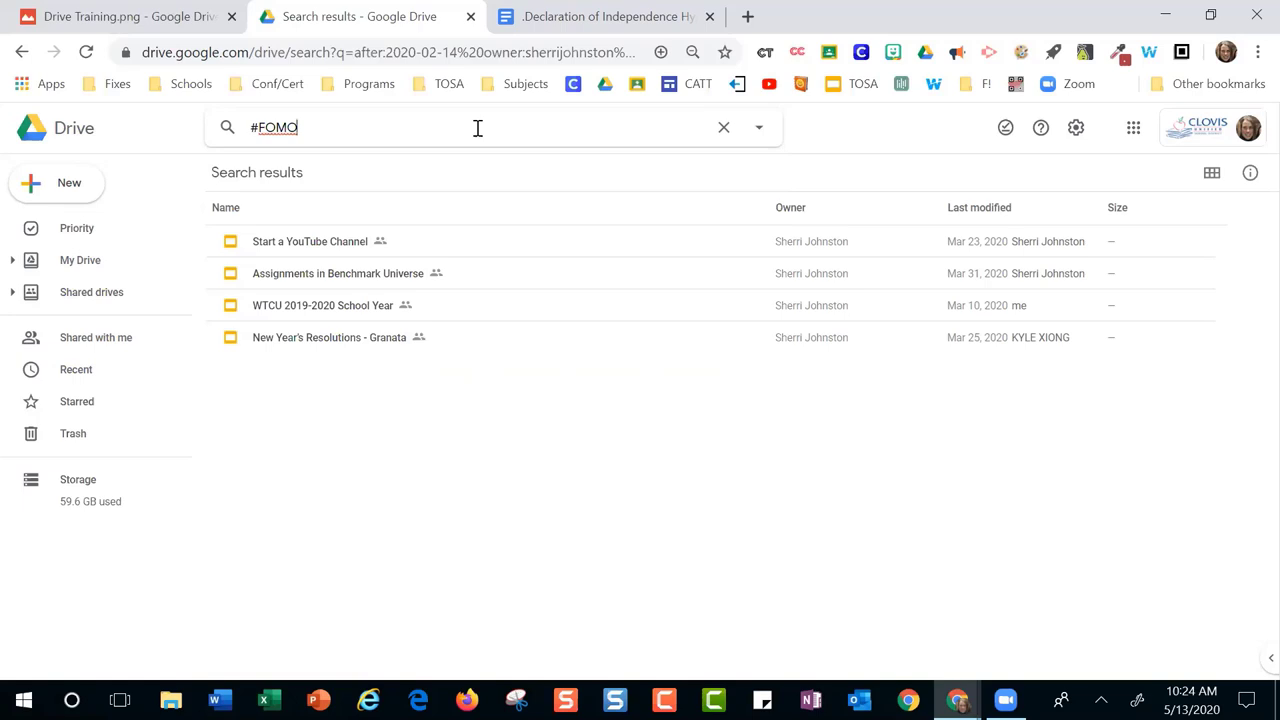
{"action": "key", "text": "Return"}
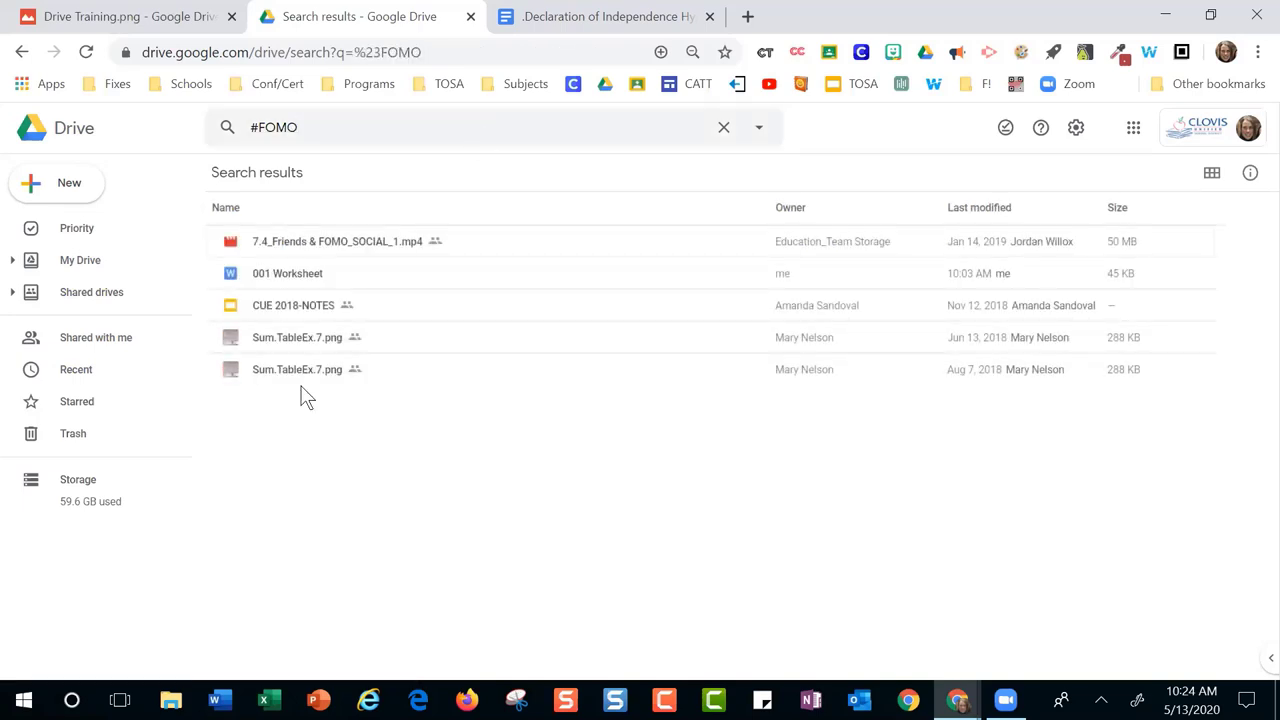
{"action": "double_click", "coordinate": [280, 274]}
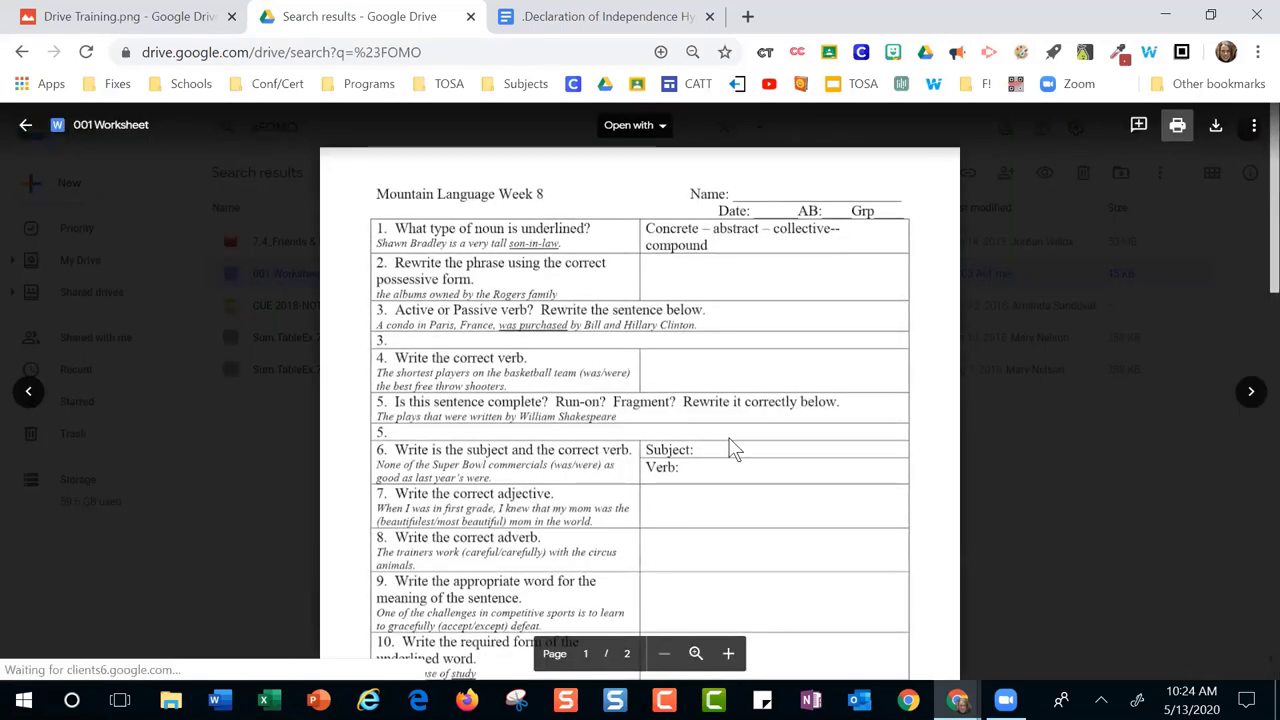
{"action": "left_click", "coordinate": [26, 127]}
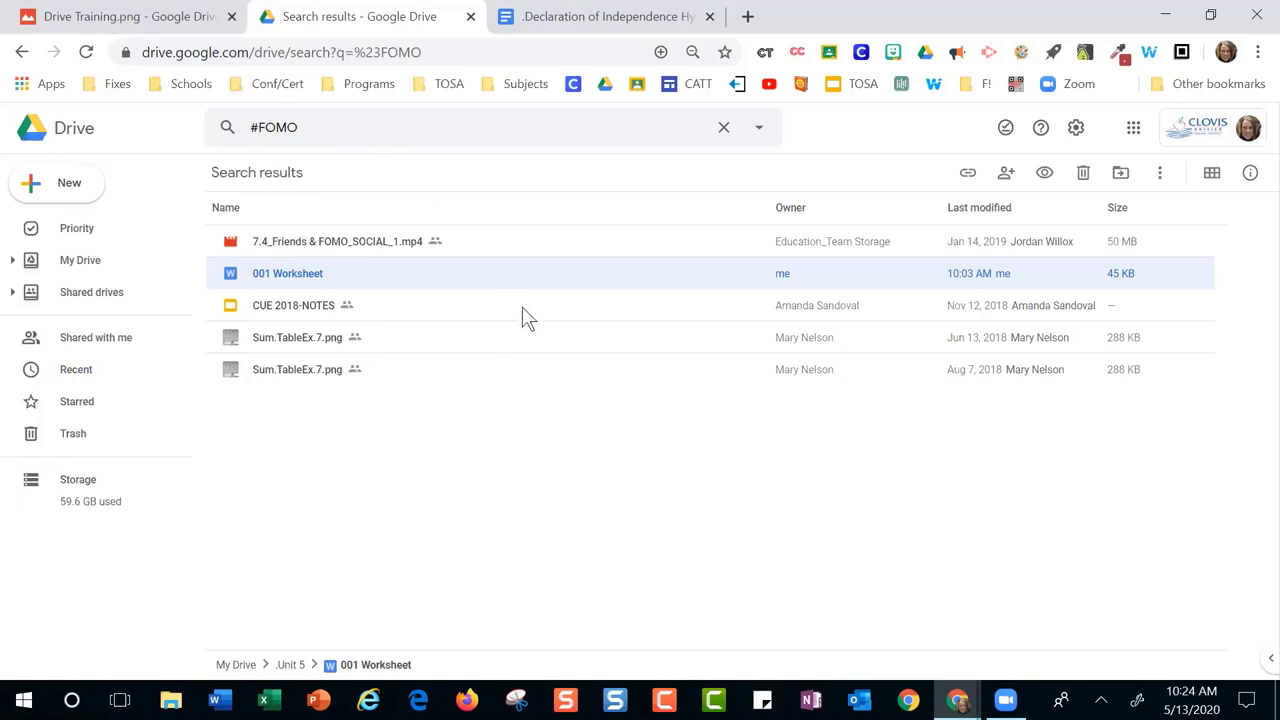
Clear the #FOMO search and enter the exact phrase "welcome to clovis" in quotation marks as the Drive search
{"action": "left_click", "coordinate": [723, 127]}
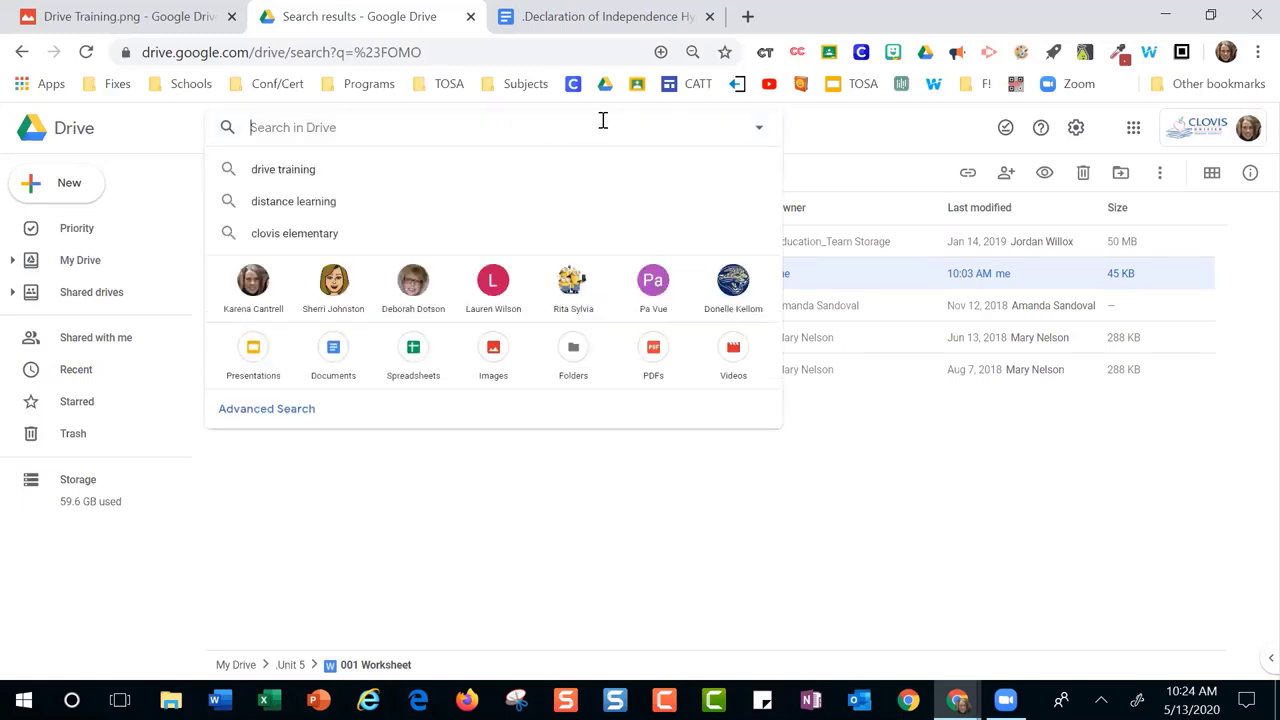
{"action": "type", "text": "\""}
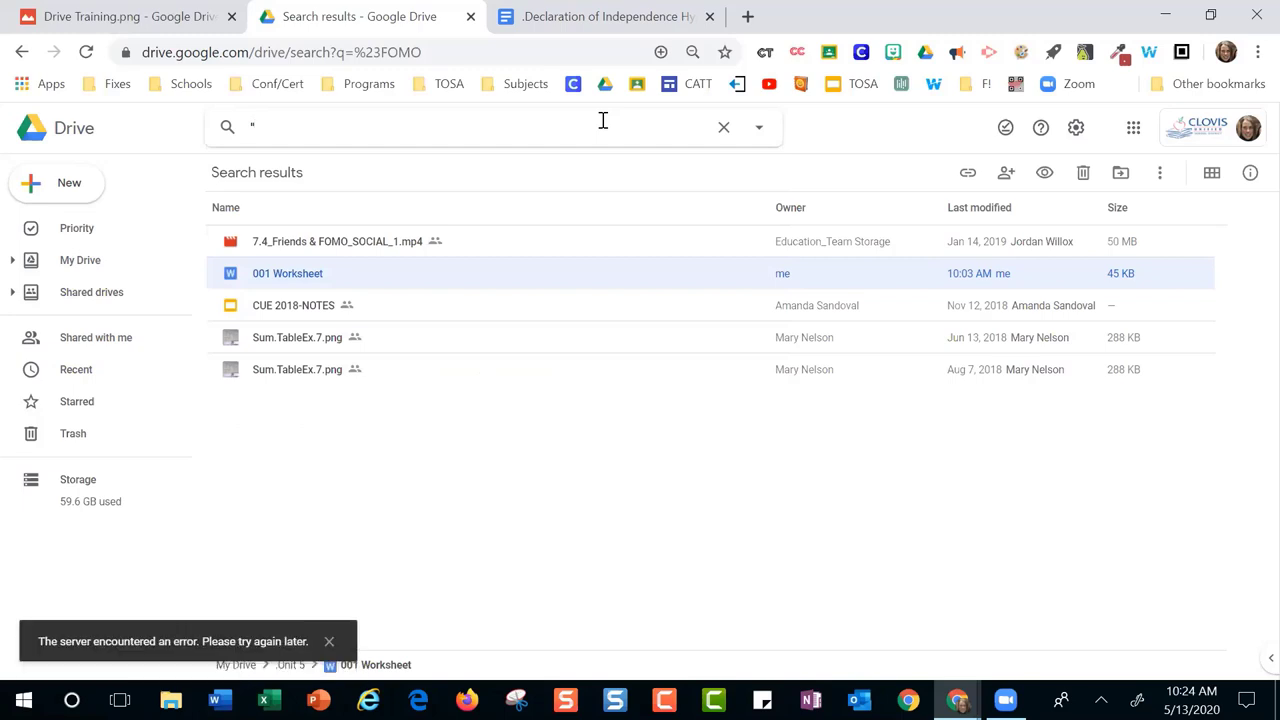
{"action": "type", "text": "welcome to clovis\""}
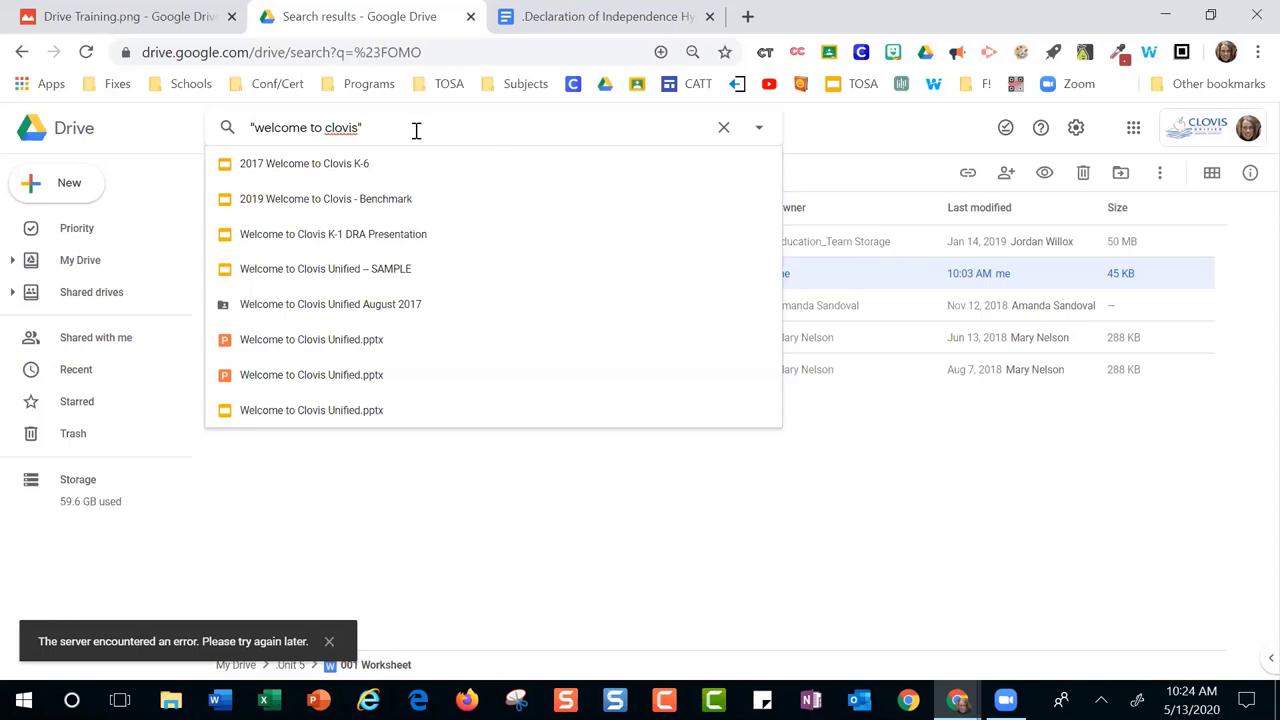
Replace the search phrase with salsa -dancing to exclude a word, then clear it and return to My Drive
{"action": "left_click_drag", "start_coordinate": [414, 128], "coordinate": [238, 128]}
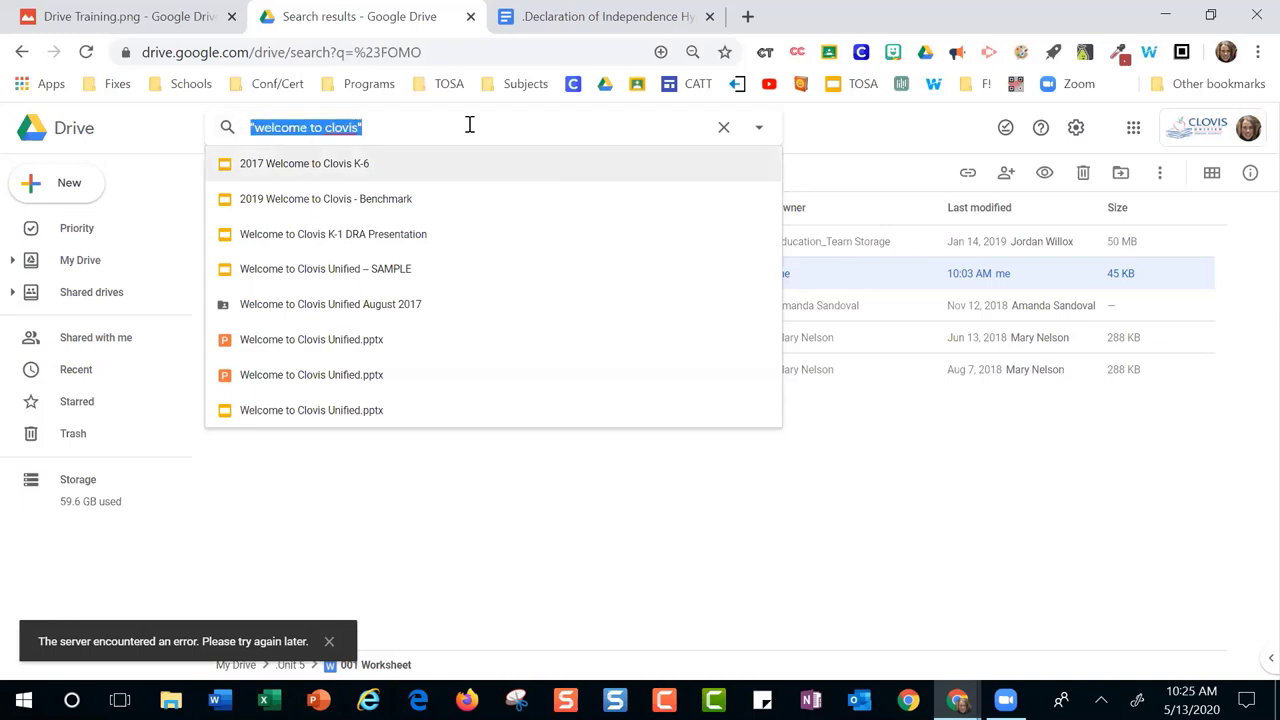
{"action": "type", "text": "slasa"}
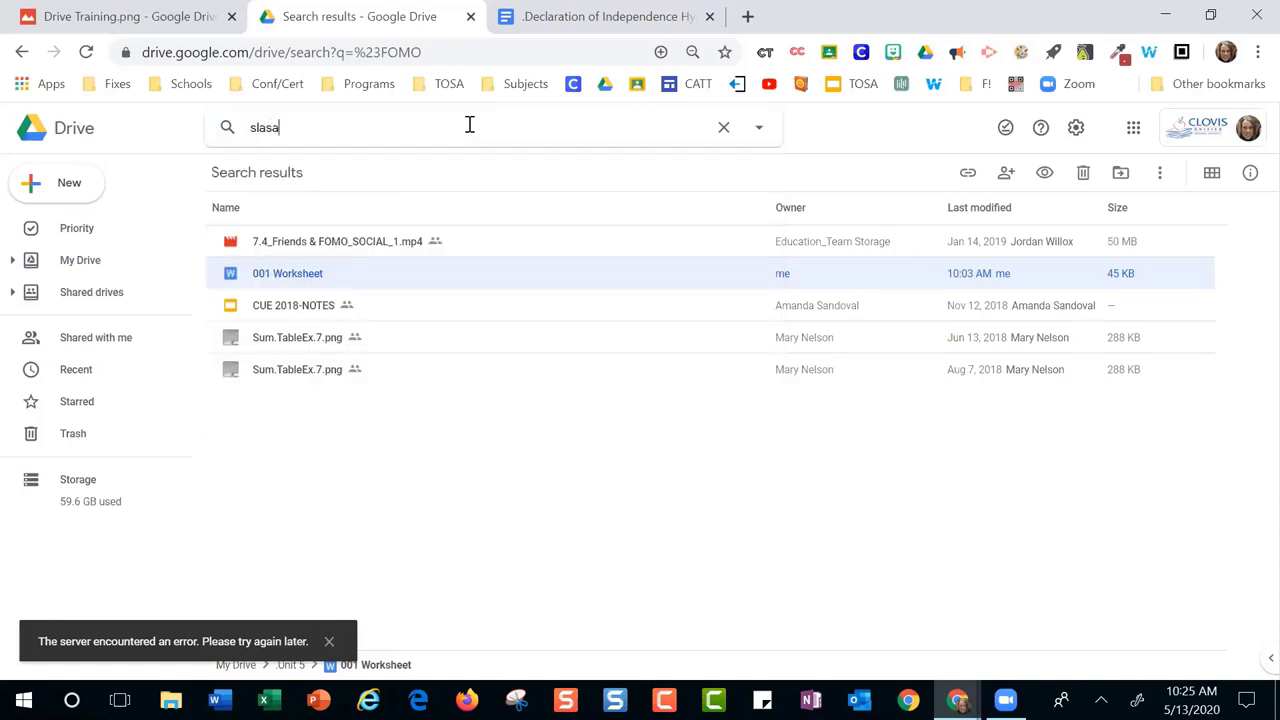
{"action": "key", "text": "BackSpace"}
{"action": "key", "text": "BackSpace"}
{"action": "key", "text": "BackSpace"}
{"action": "key", "text": "BackSpace"}
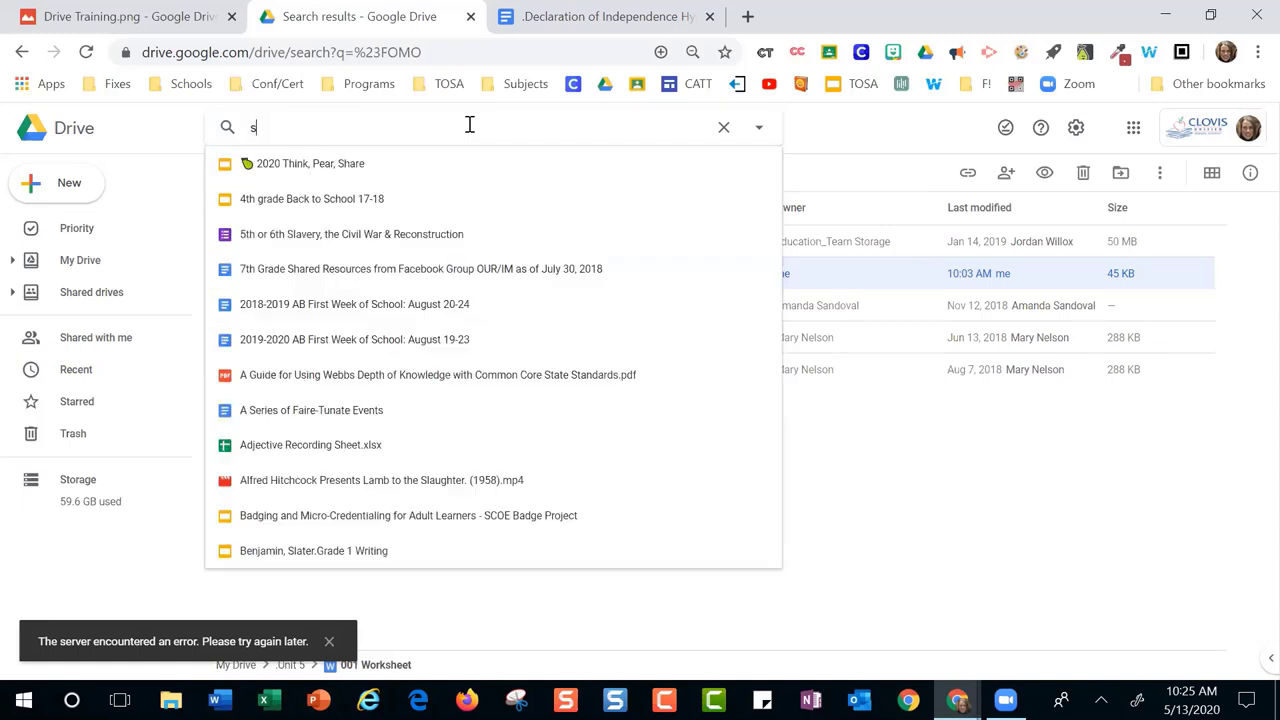
{"action": "type", "text": "alsa "}
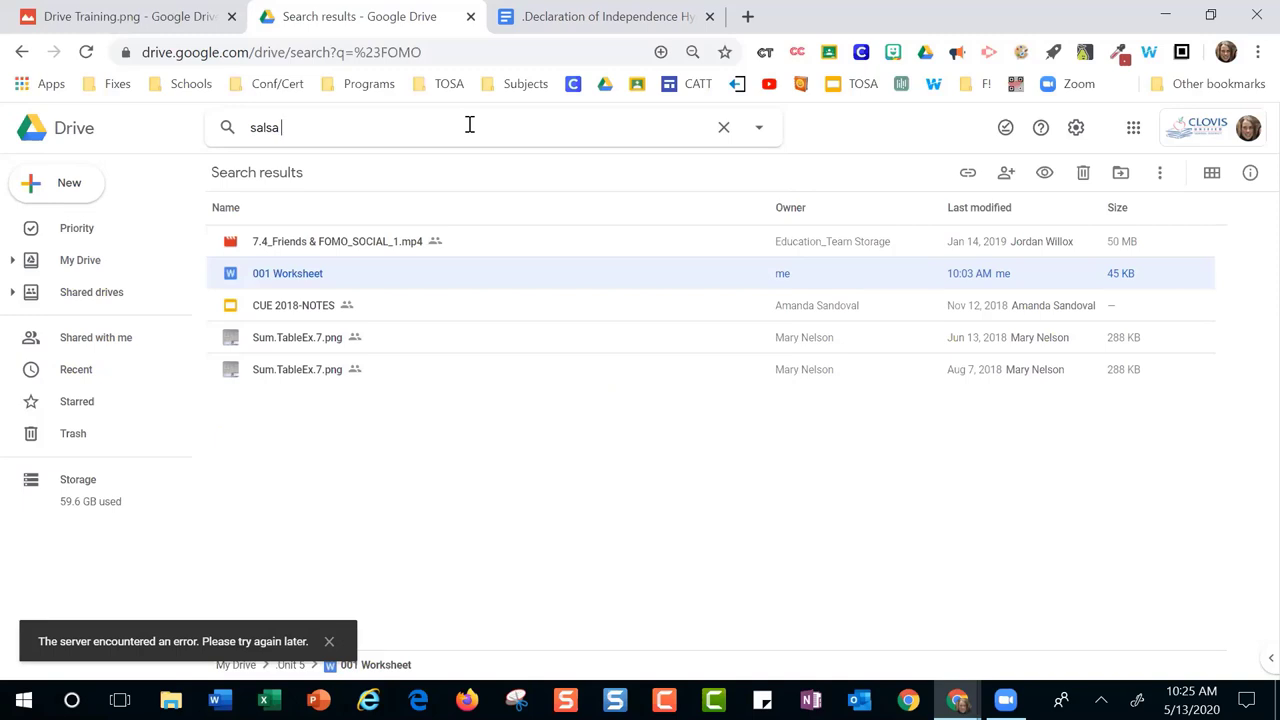
{"action": "type", "text": "-"}
{"action": "type", "text": "dancing"}
{"action": "left_click", "coordinate": [723, 128]}
{"action": "left_click", "coordinate": [728, 140]}
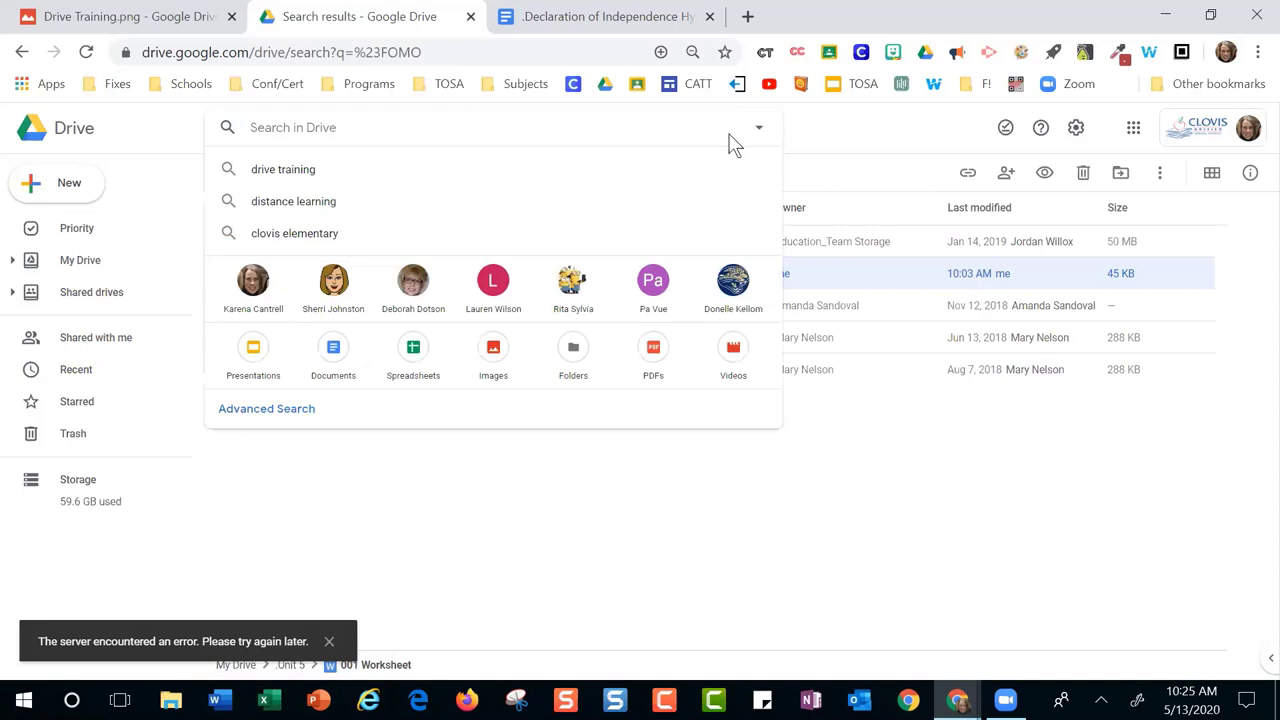
{"action": "left_click", "coordinate": [857, 139]}
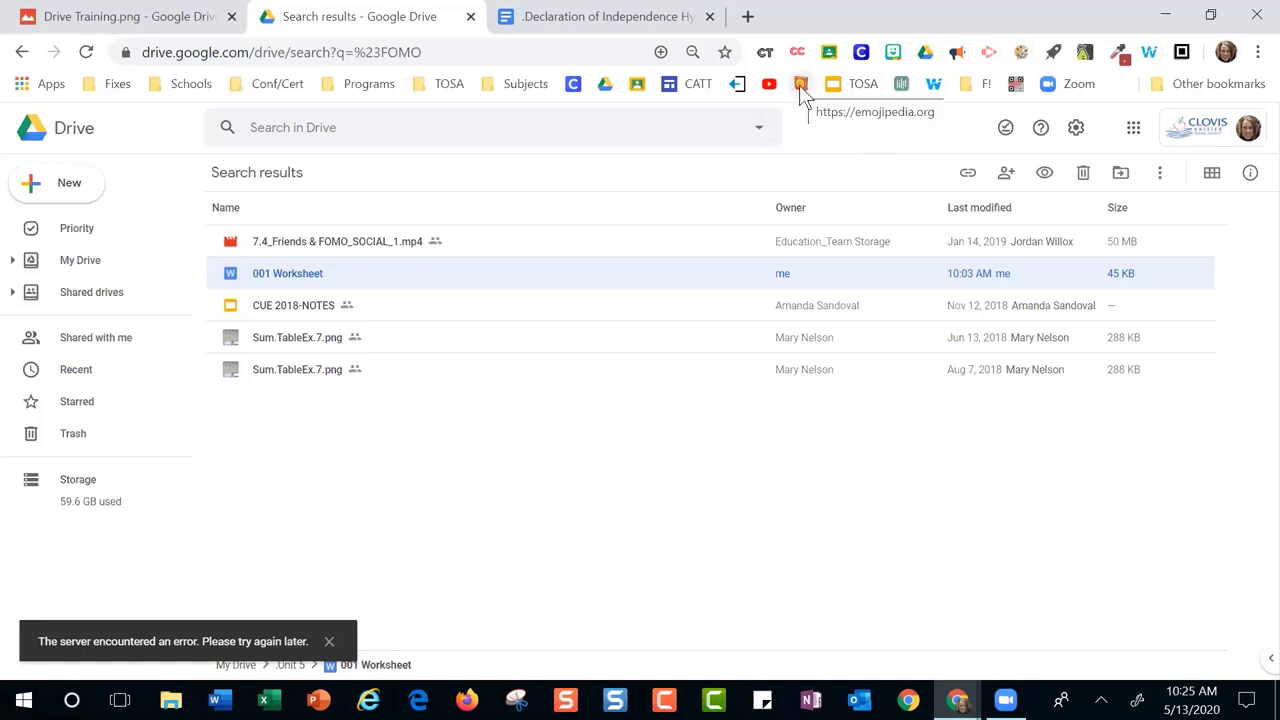
{"action": "left_click", "coordinate": [82, 260]}
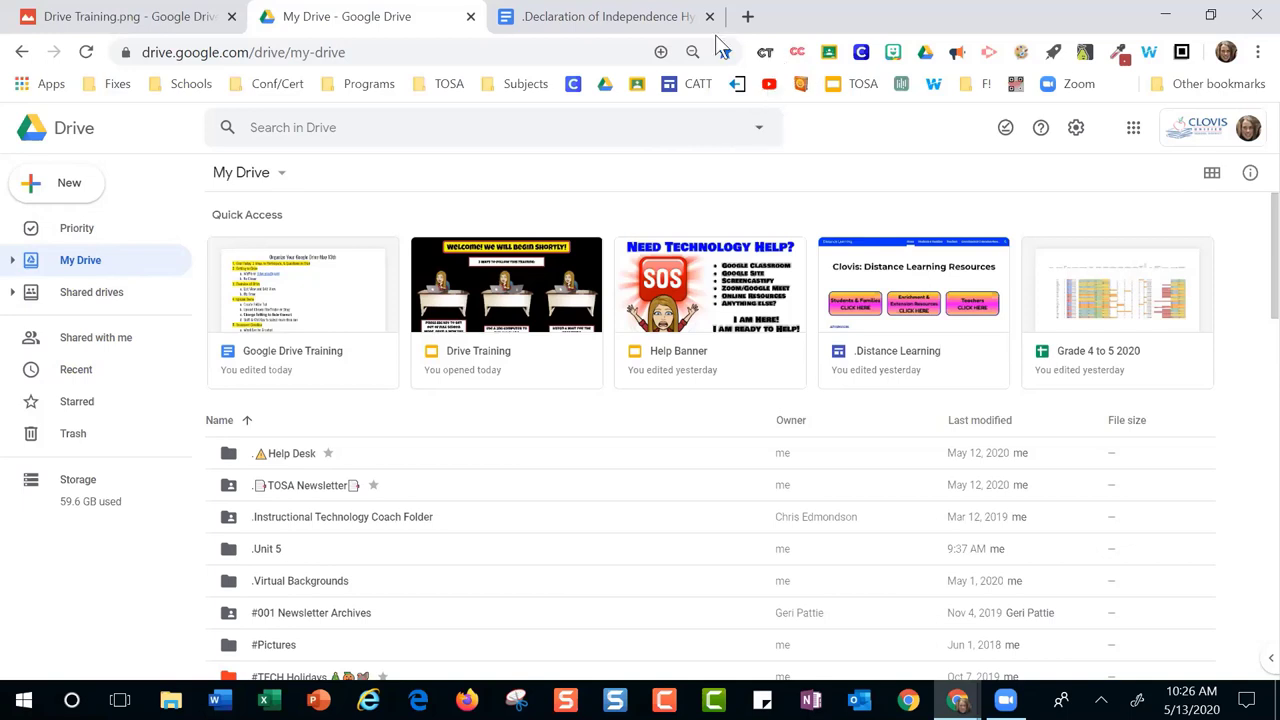
Open the bookmarked Emojipedia site in a new browser tab and search it for "divison"
{"action": "left_click", "coordinate": [747, 16]}
{"action": "left_click", "coordinate": [800, 85]}
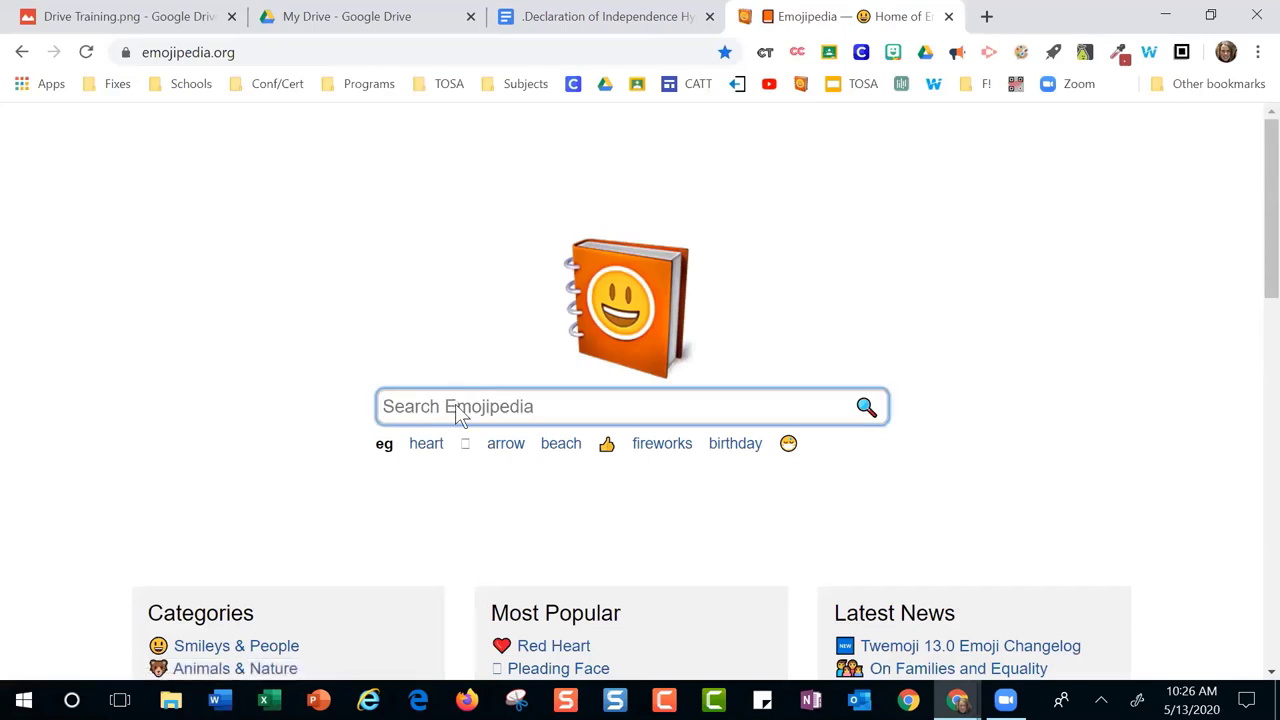
{"action": "type", "text": "divison"}
{"action": "key", "text": "Return"}
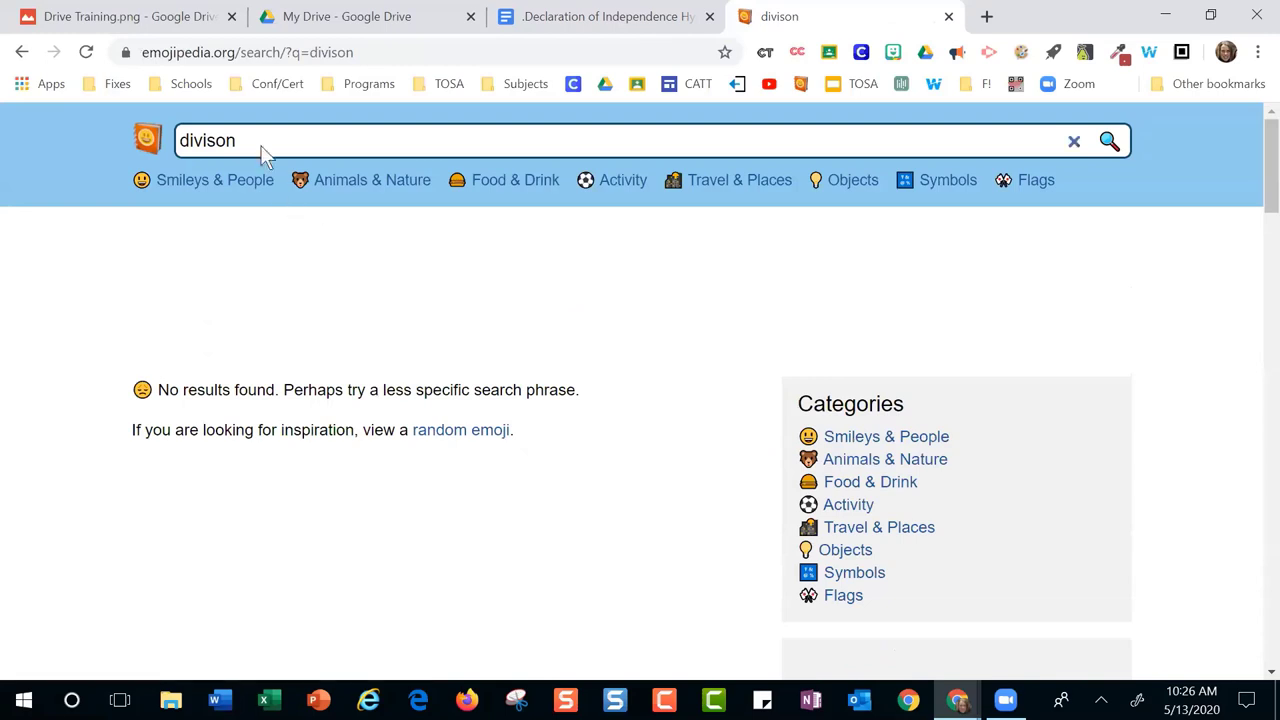
Search Emojipedia for math and copy the Divide emoji from its page
{"action": "left_click_drag", "start_coordinate": [234, 140], "coordinate": [122, 134]}
{"action": "type", "text": "math"}
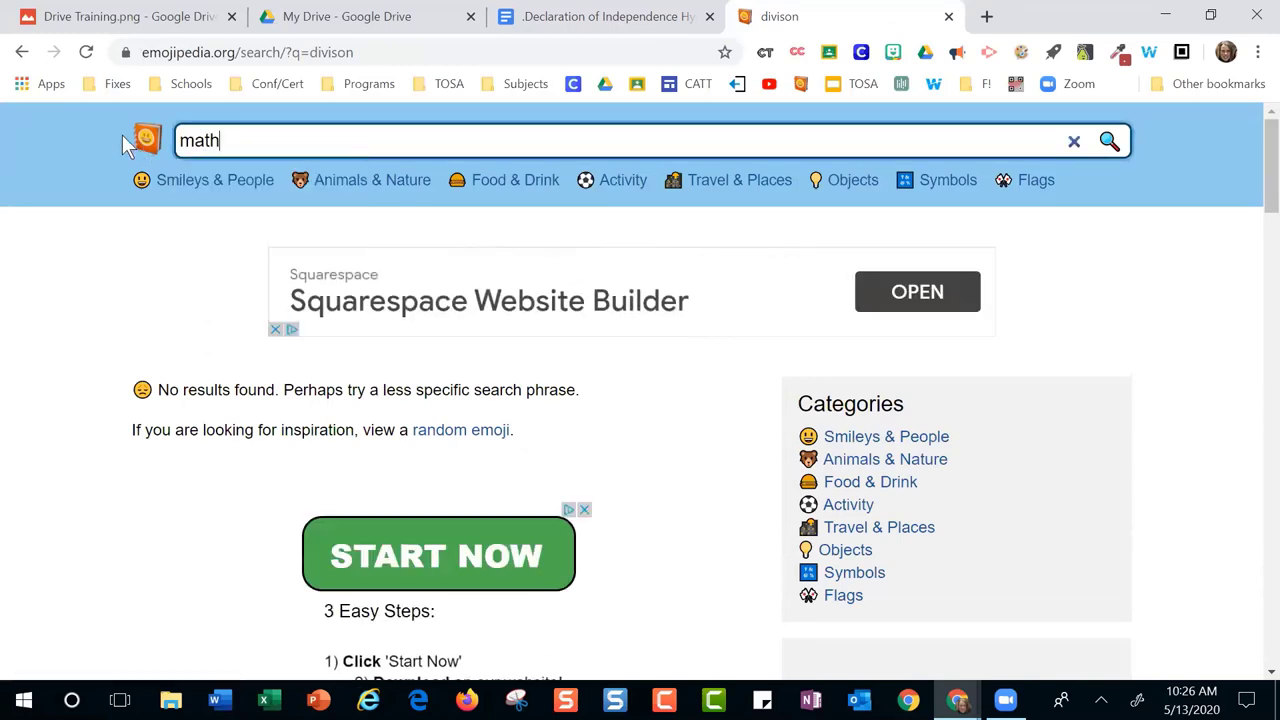
{"action": "key", "text": "Return"}
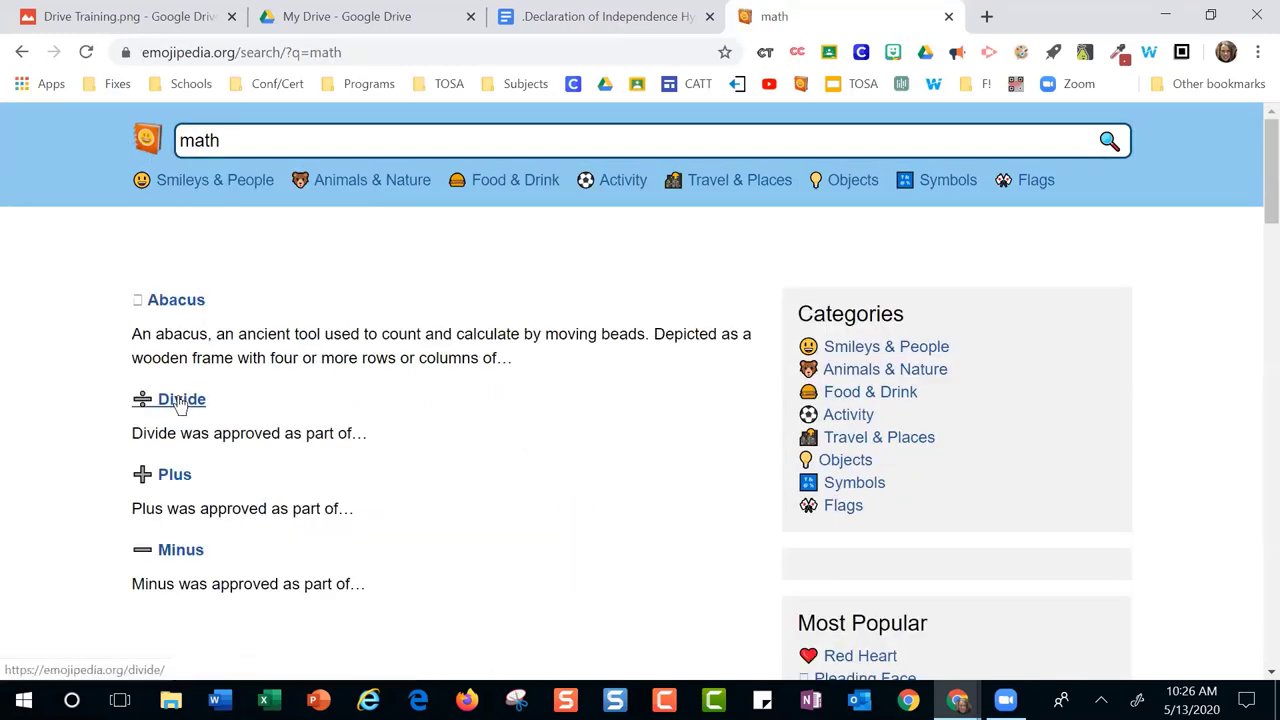
{"action": "left_click", "coordinate": [184, 400]}
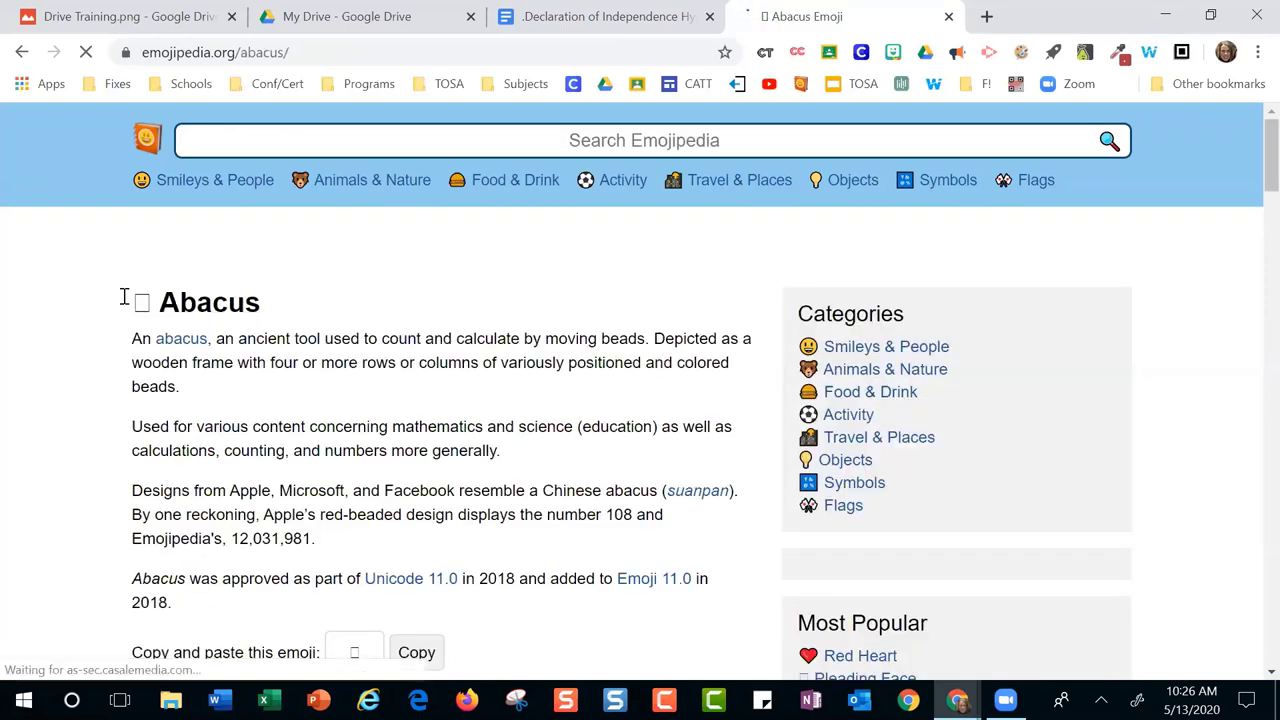
{"action": "left_click", "coordinate": [22, 52]}
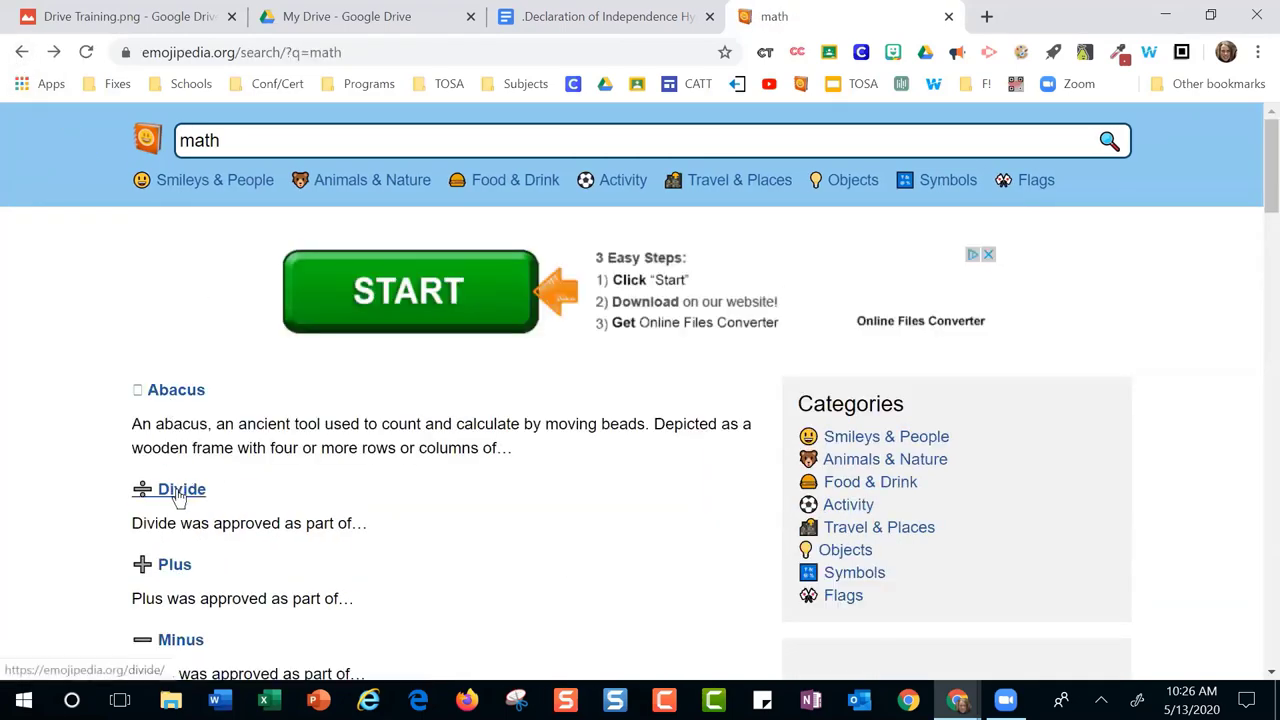
{"action": "left_click", "coordinate": [178, 492]}
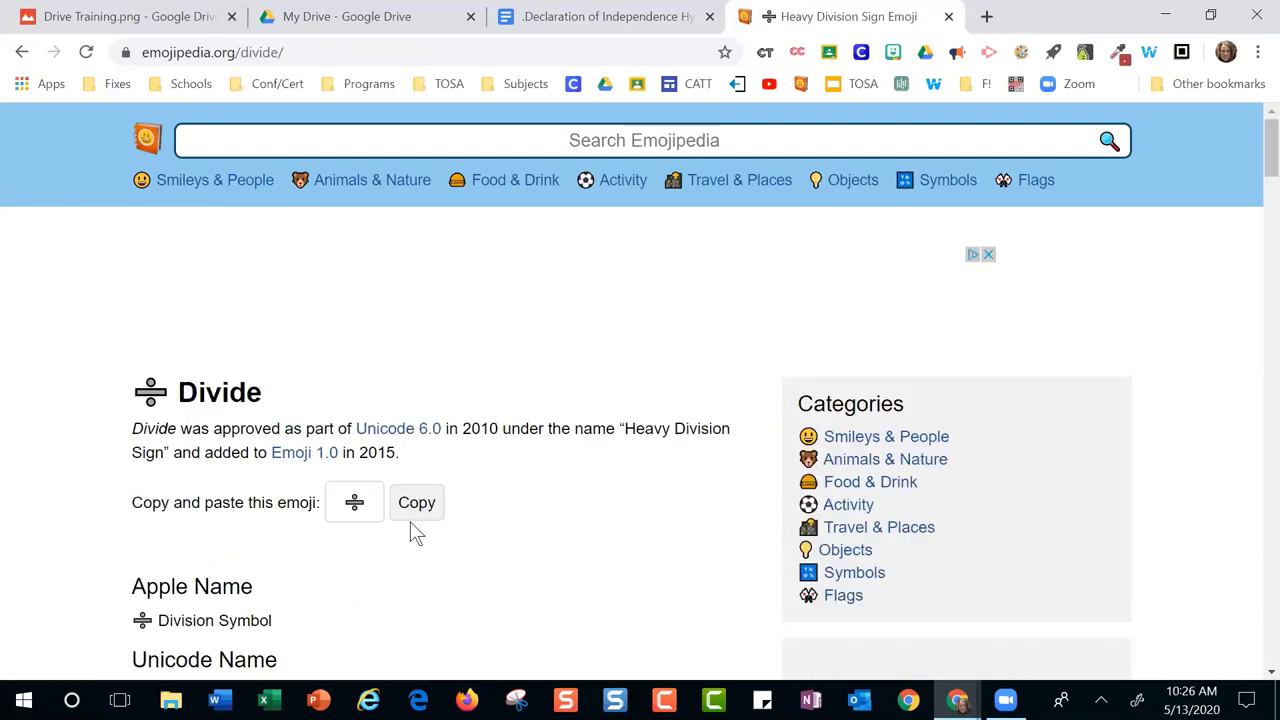
{"action": "left_click", "coordinate": [416, 506]}
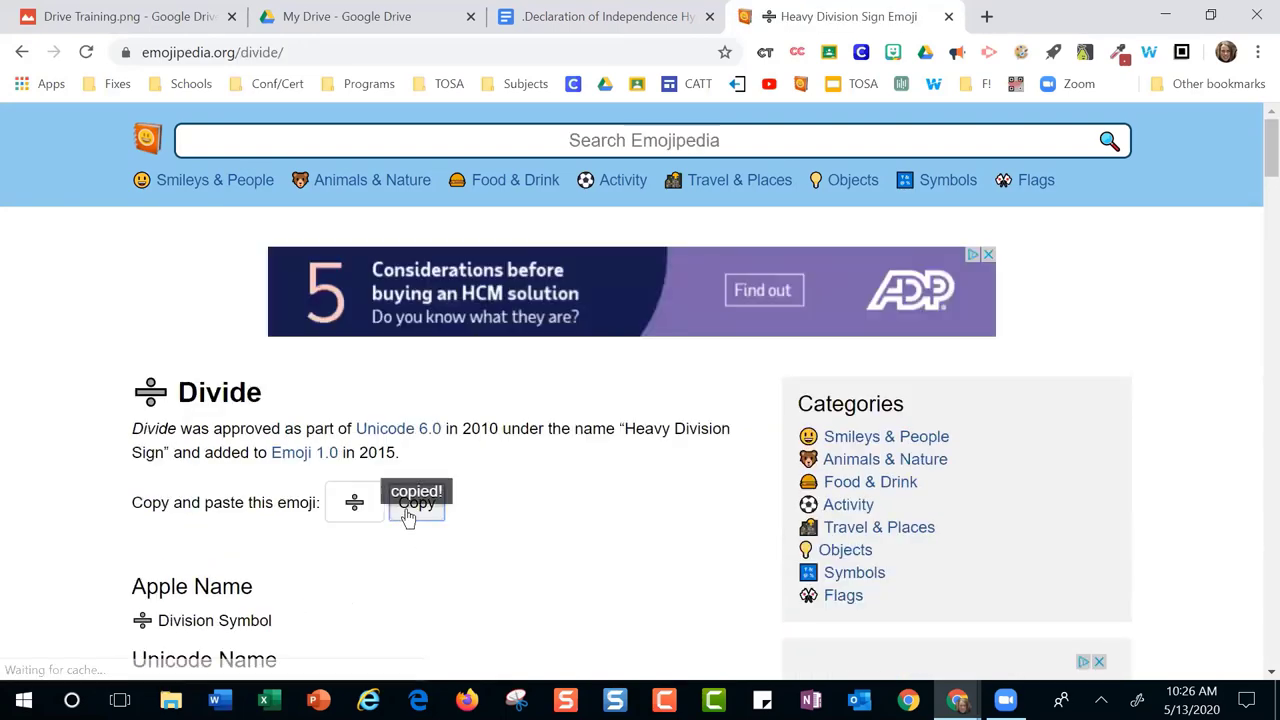
Switch back to Google Drive and search it for the copied Divide emoji
{"action": "left_click", "coordinate": [395, 22]}
{"action": "left_click", "coordinate": [304, 130]}
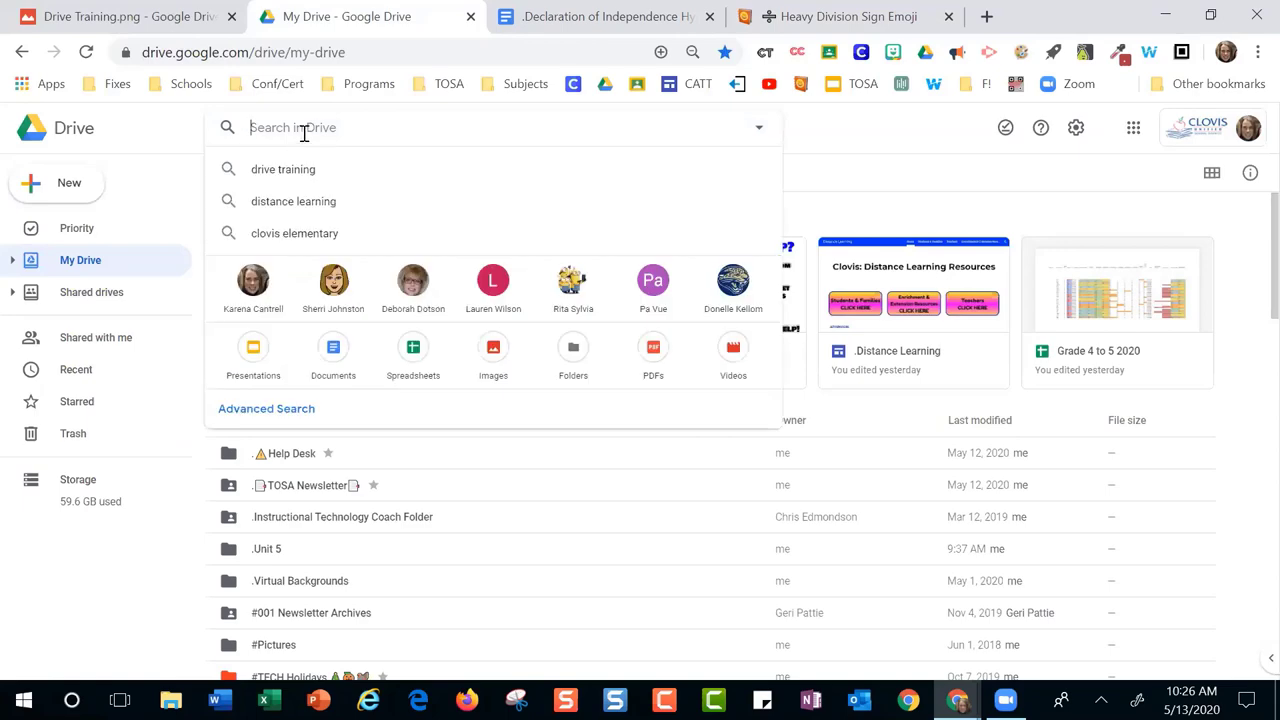
{"action": "key", "text": "ctrl+v"}
{"action": "key", "text": "Return"}
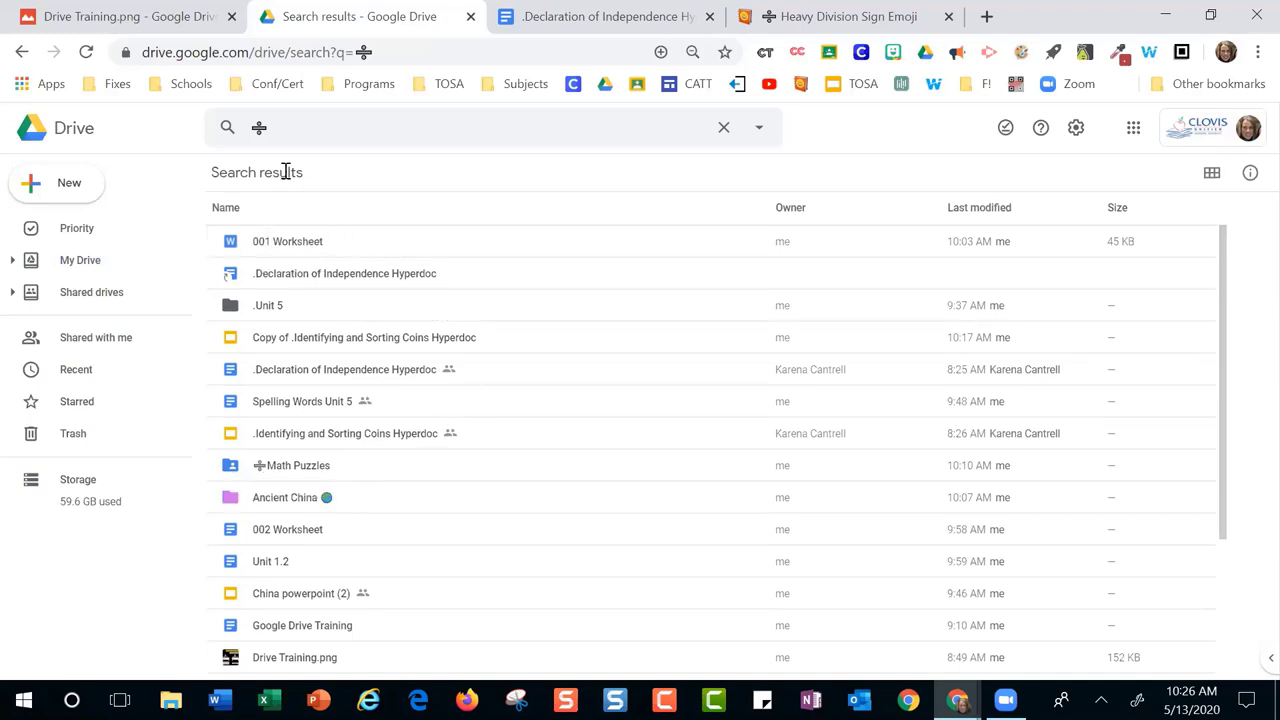
Open the Priority page and browse forward and back through its row of suggested files
{"action": "left_click", "coordinate": [73, 230]}
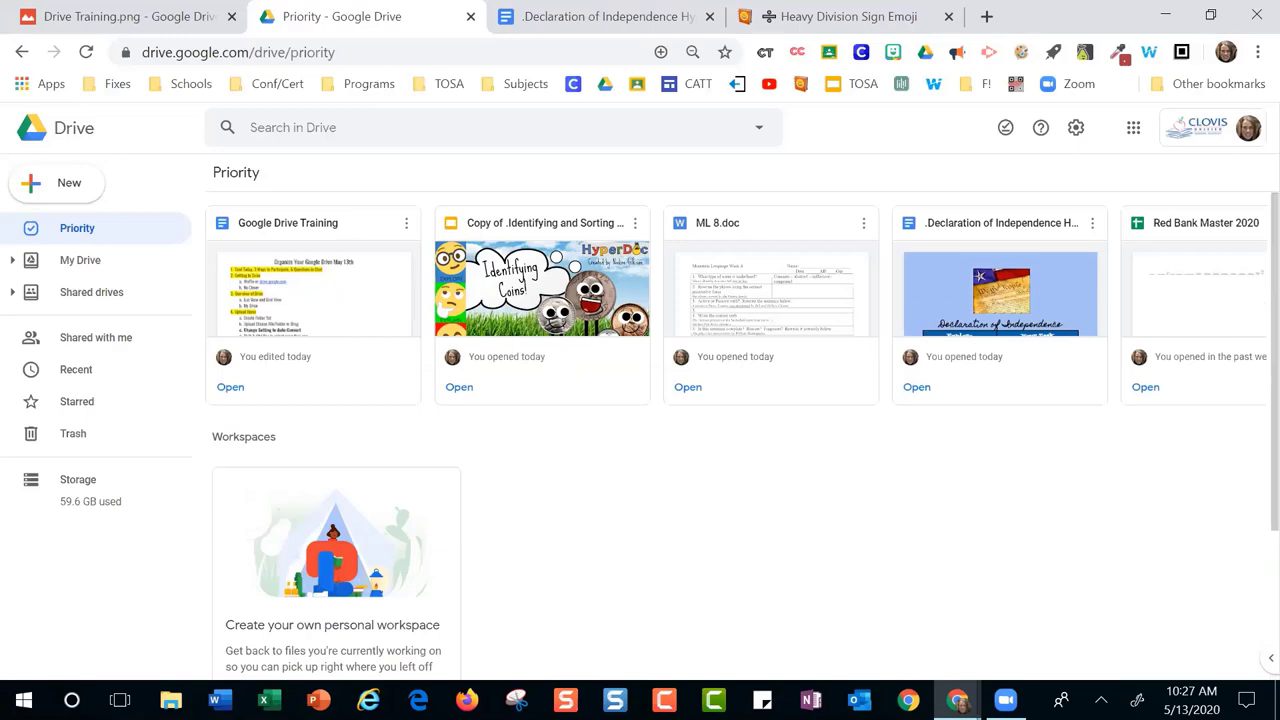
{"action": "left_click", "coordinate": [1249, 306]}
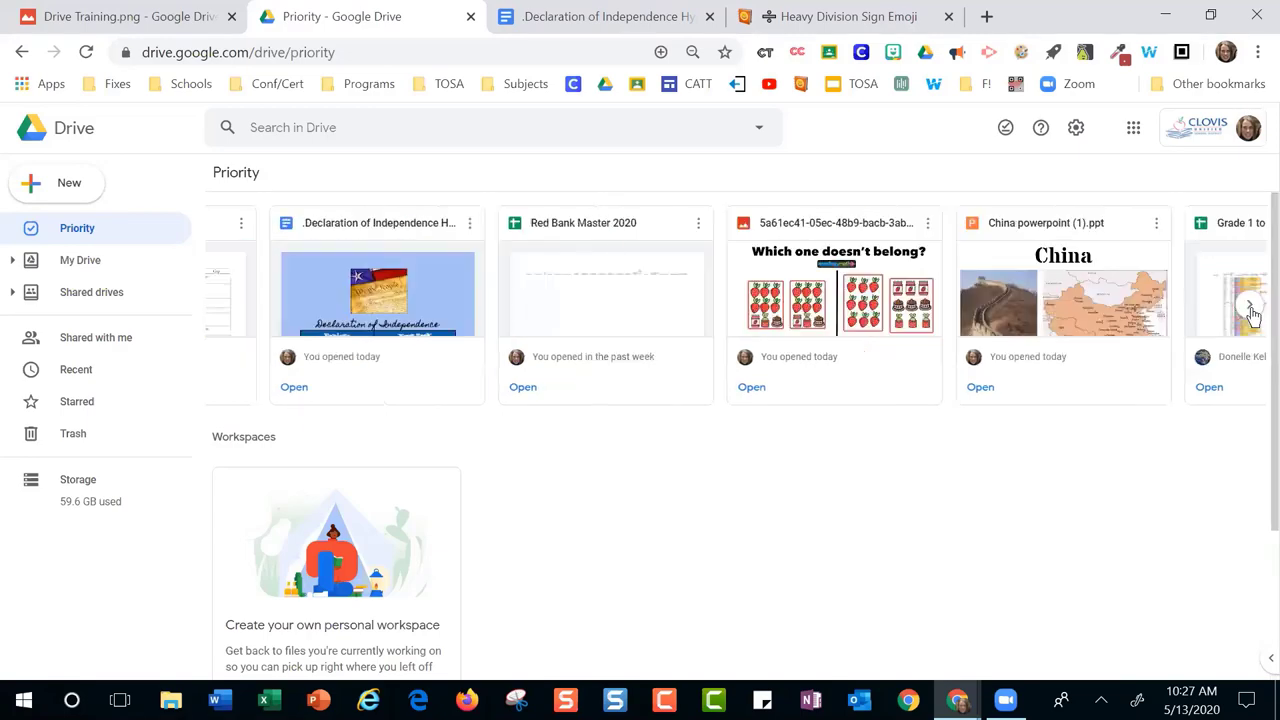
{"action": "left_click", "coordinate": [1249, 306]}
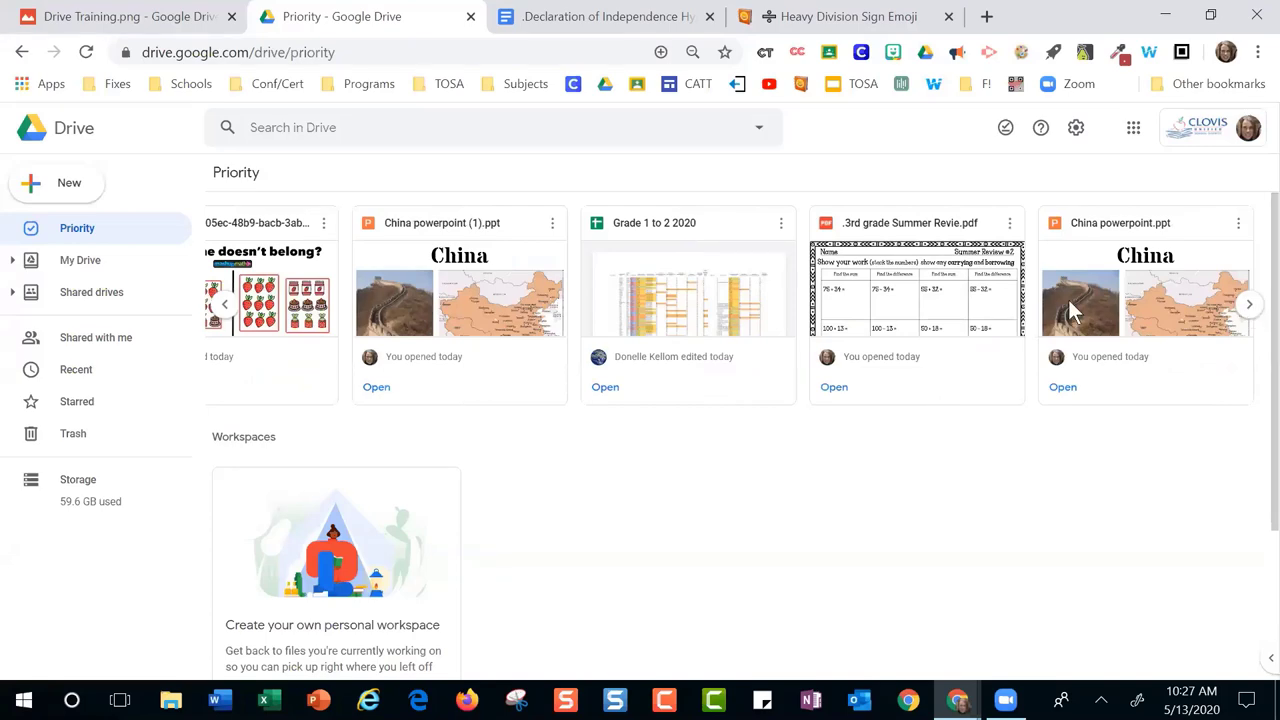
{"action": "left_click", "coordinate": [222, 305]}
{"action": "left_click", "coordinate": [220, 305]}
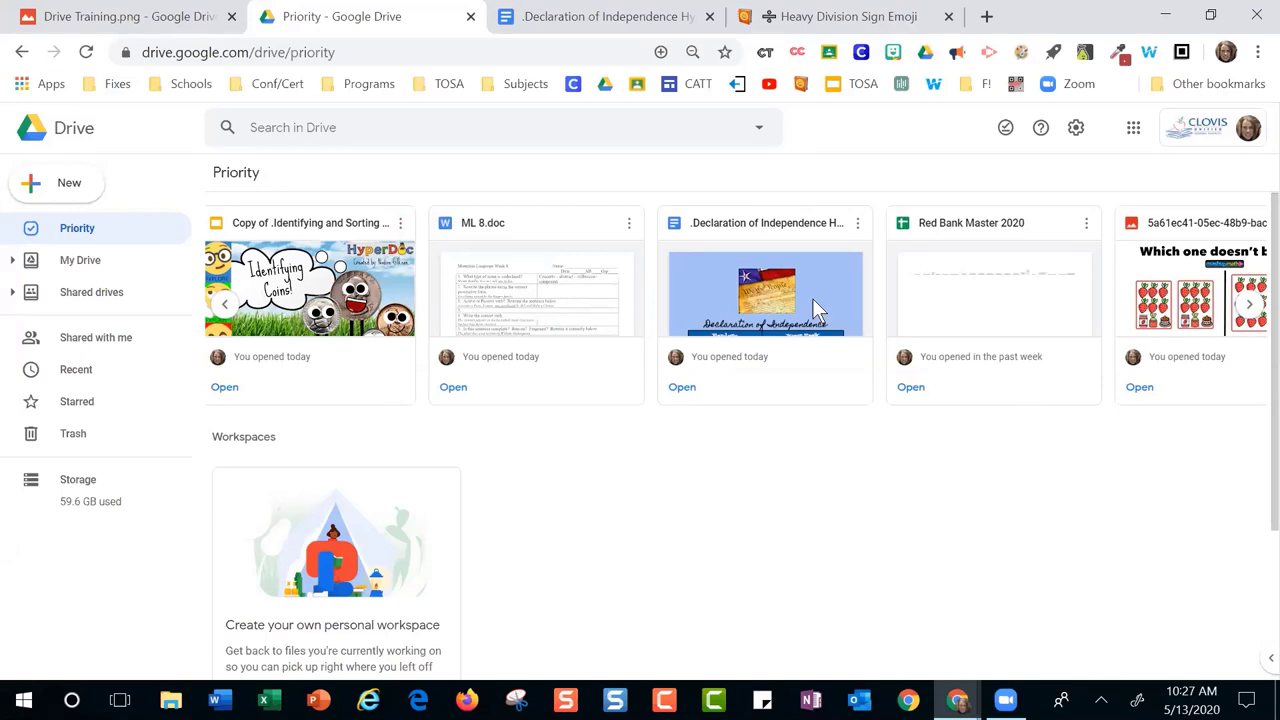
Create a personal workspace named Test and add the suggested China powerpoint (2) file to it
{"action": "scroll", "coordinate": [871, 426], "scroll_direction": "down", "scroll_amount": 3}
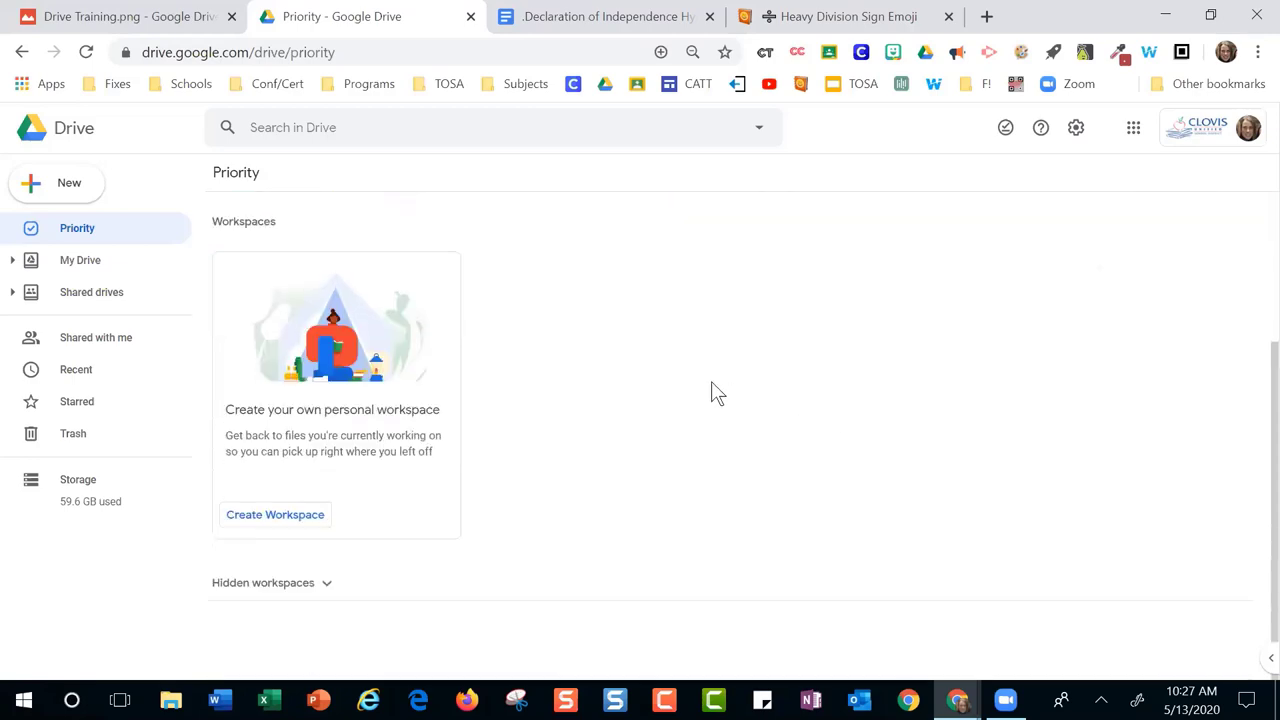
{"action": "left_click", "coordinate": [278, 515]}
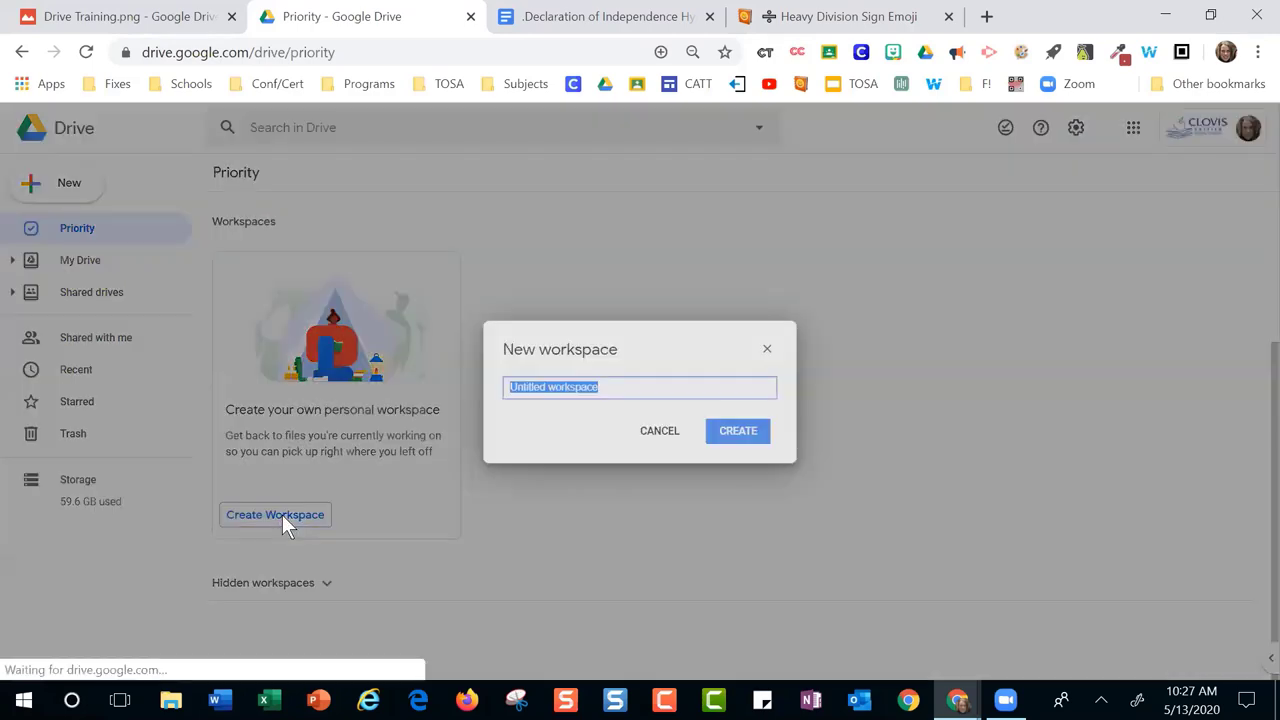
{"action": "type", "text": "Test"}
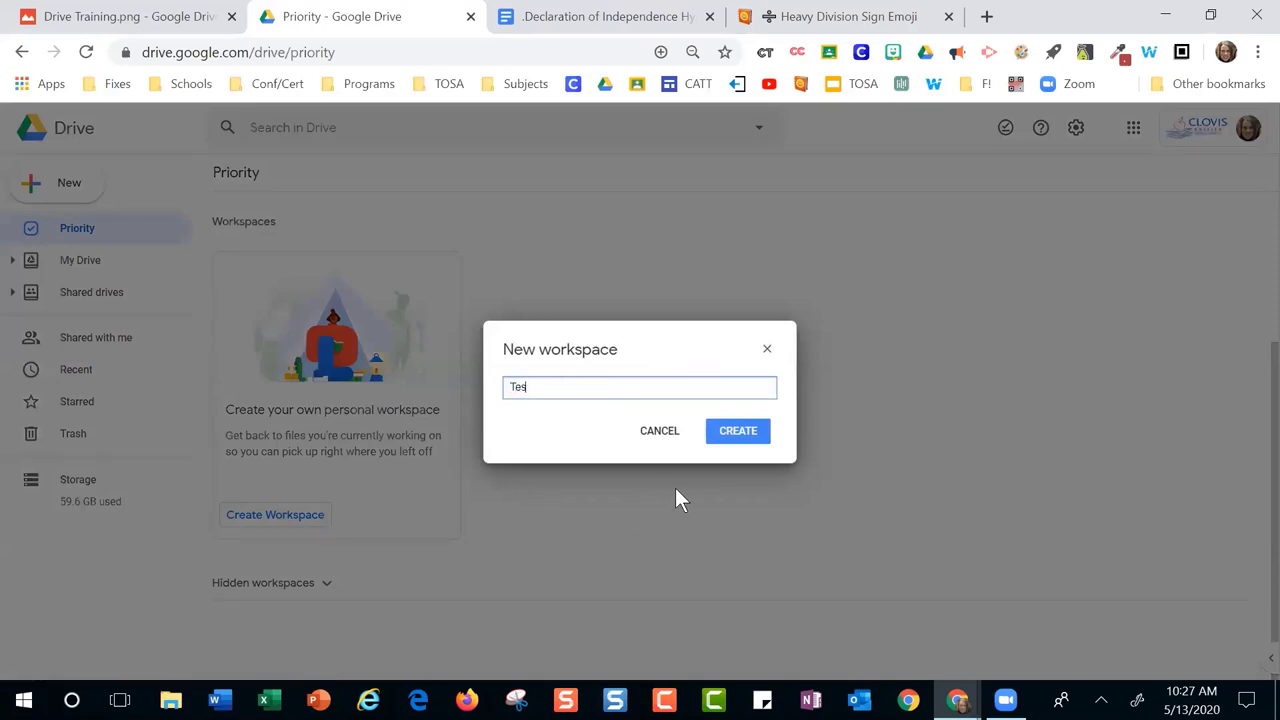
{"action": "left_click", "coordinate": [748, 436]}
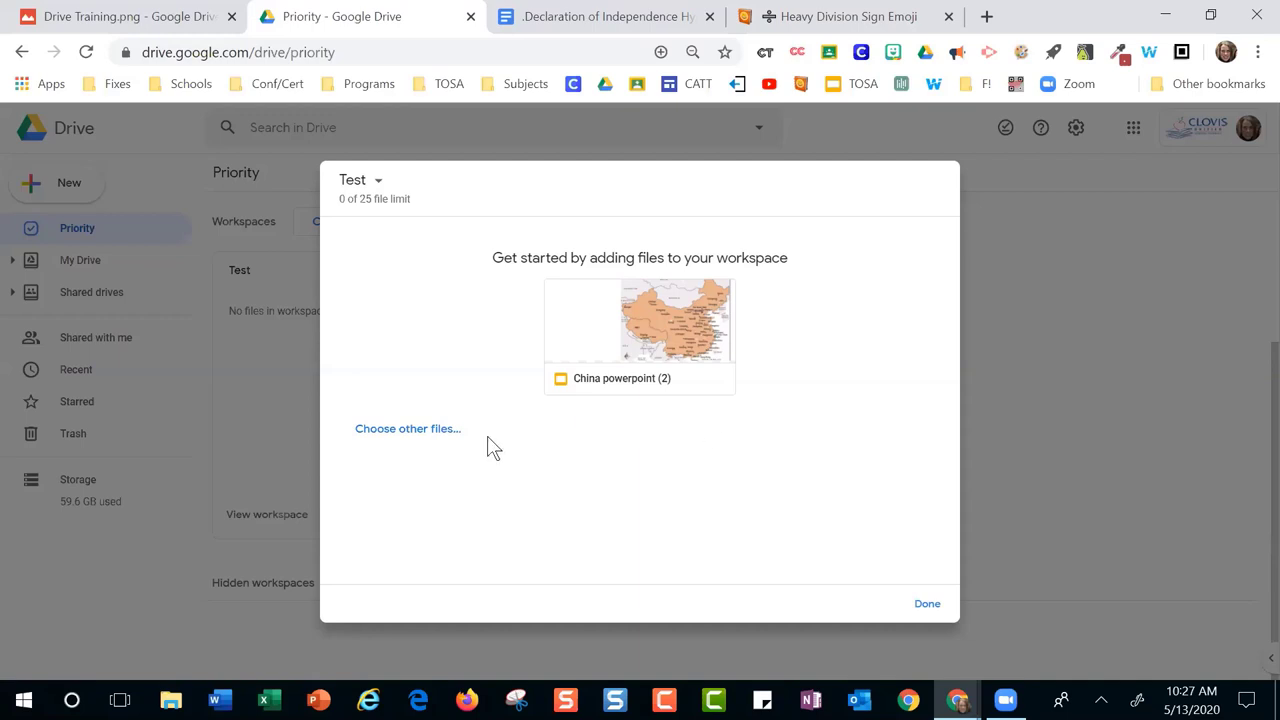
{"action": "left_click", "coordinate": [641, 317]}
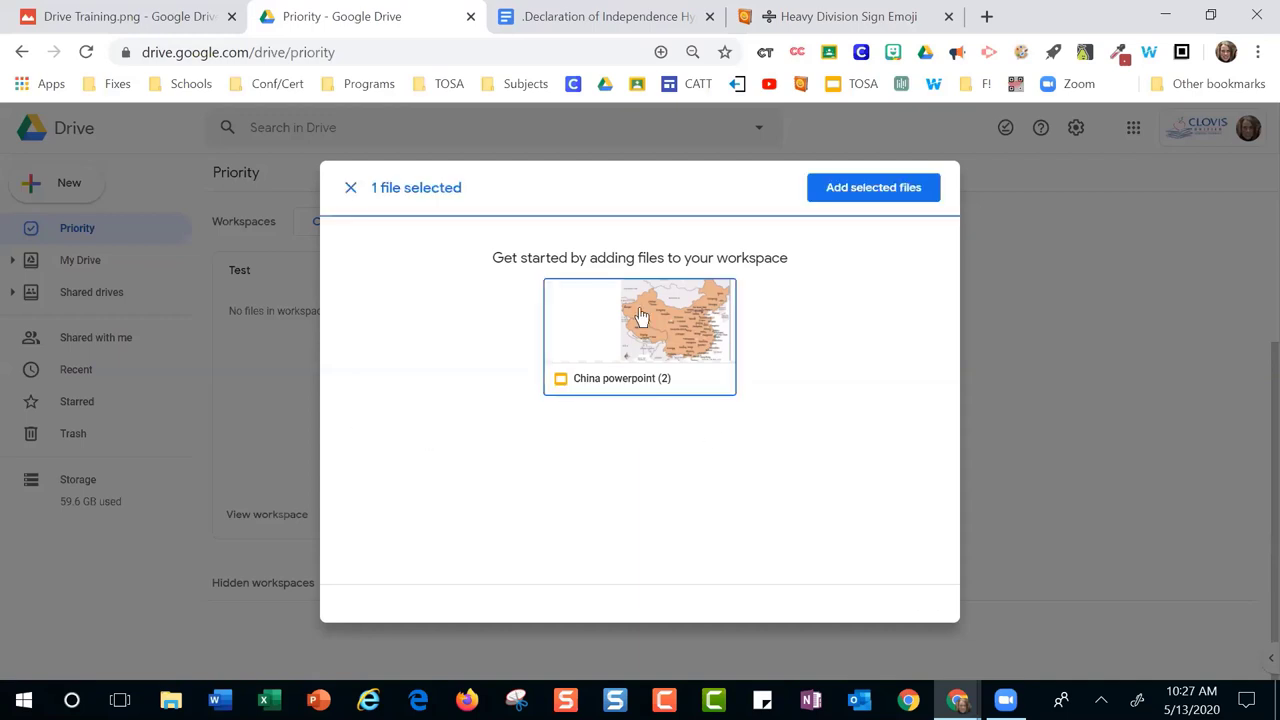
{"action": "left_click", "coordinate": [886, 188]}
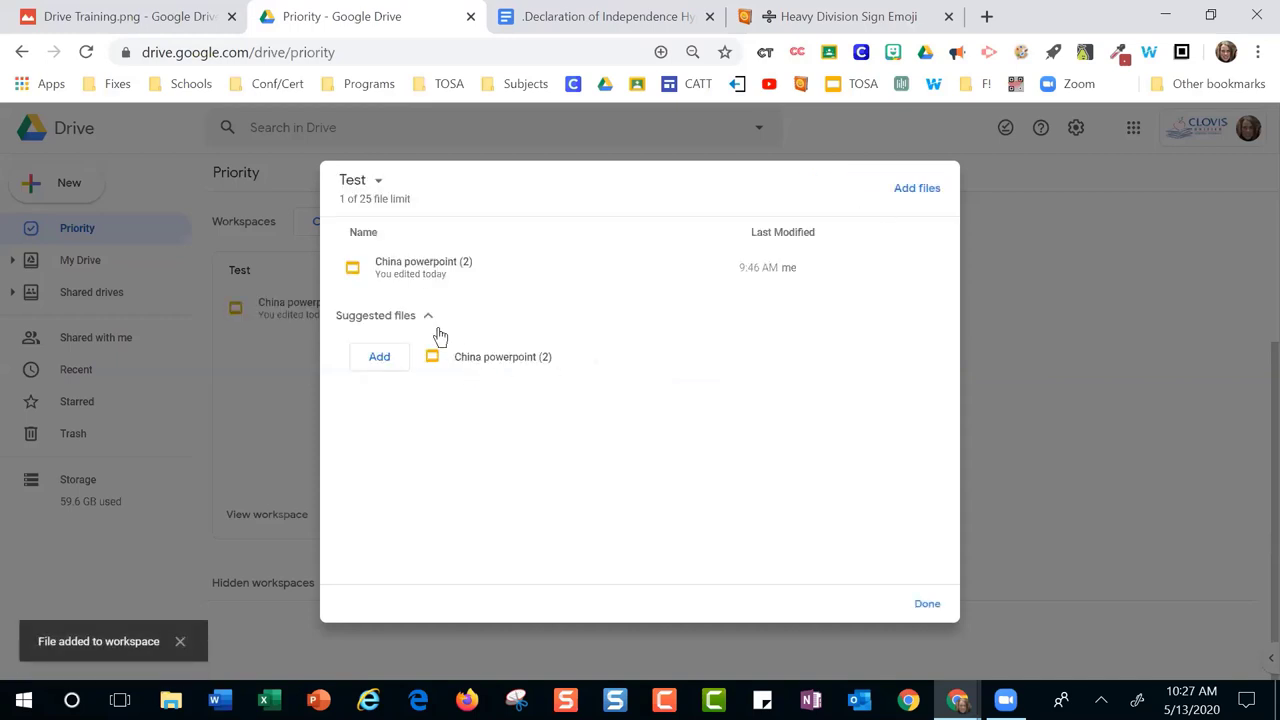
Add the recent files 001 Worksheet, Unit 1.2 and 002 Worksheet to the Test workspace and finish editing it
{"action": "left_click", "coordinate": [386, 362]}
{"action": "left_click", "coordinate": [905, 190]}
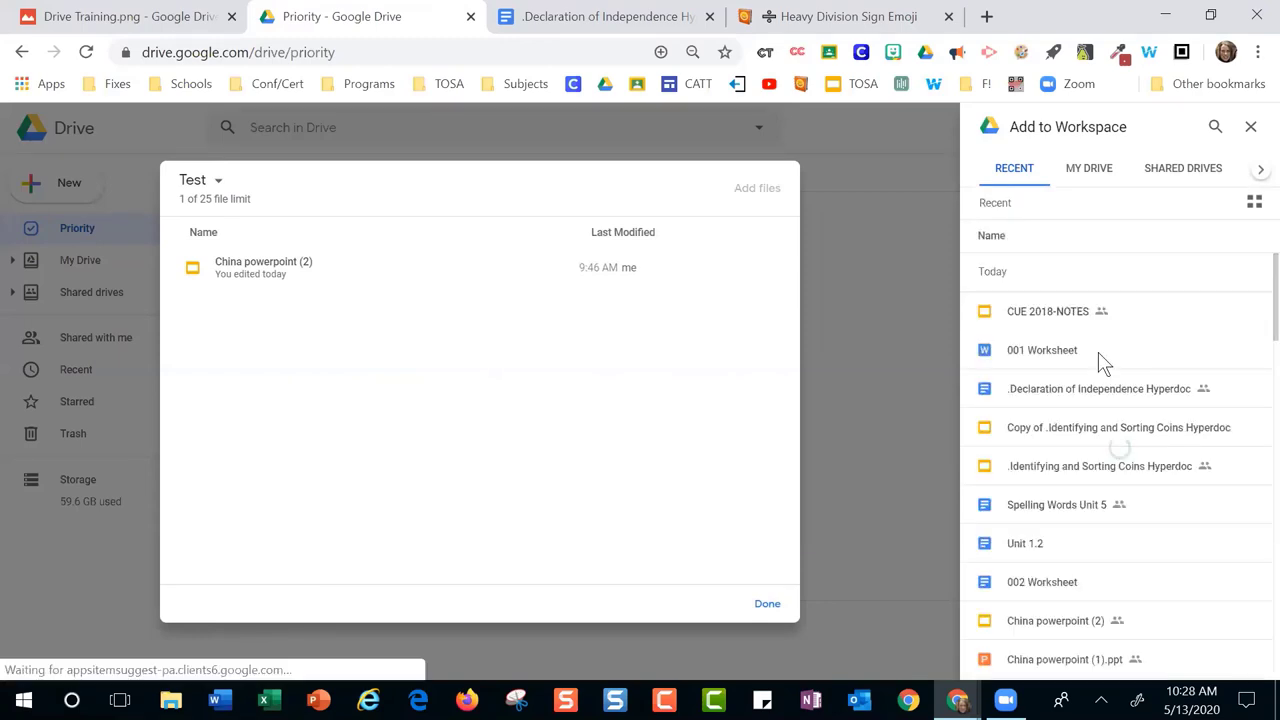
{"action": "left_click", "coordinate": [1047, 356]}
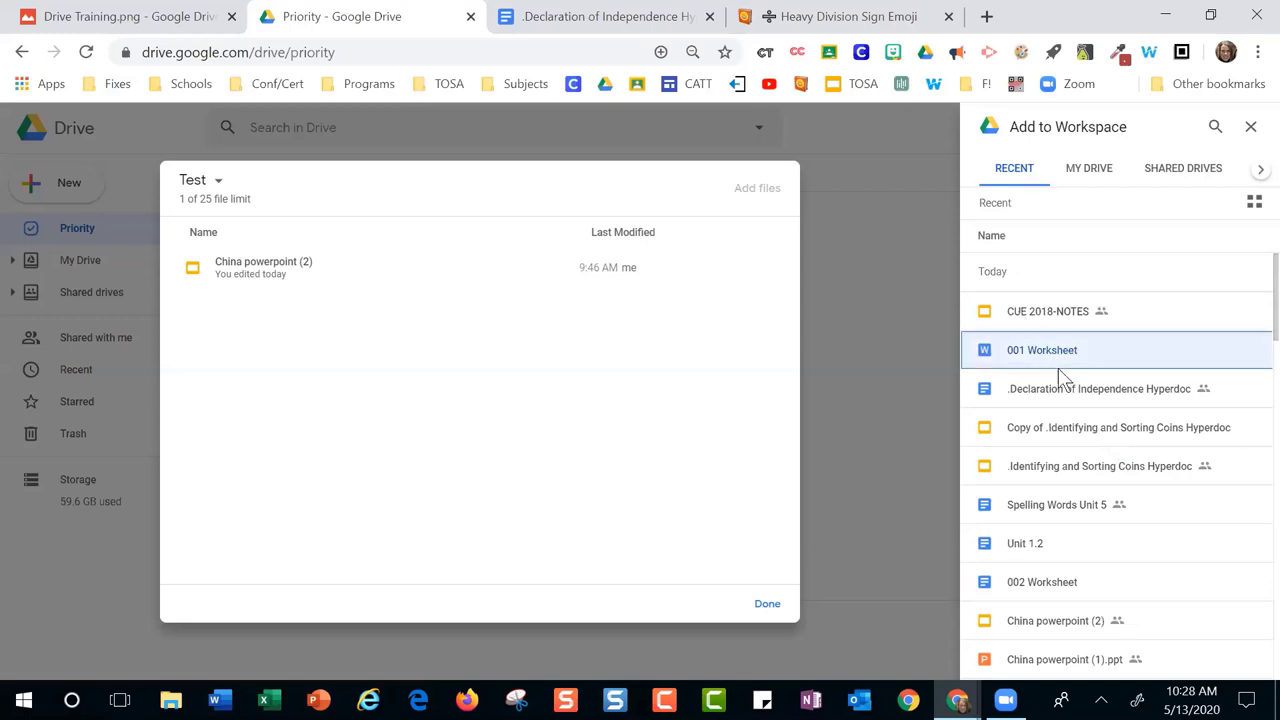
{"action": "left_click", "coordinate": [1048, 548]}
{"action": "left_click", "coordinate": [1065, 582]}
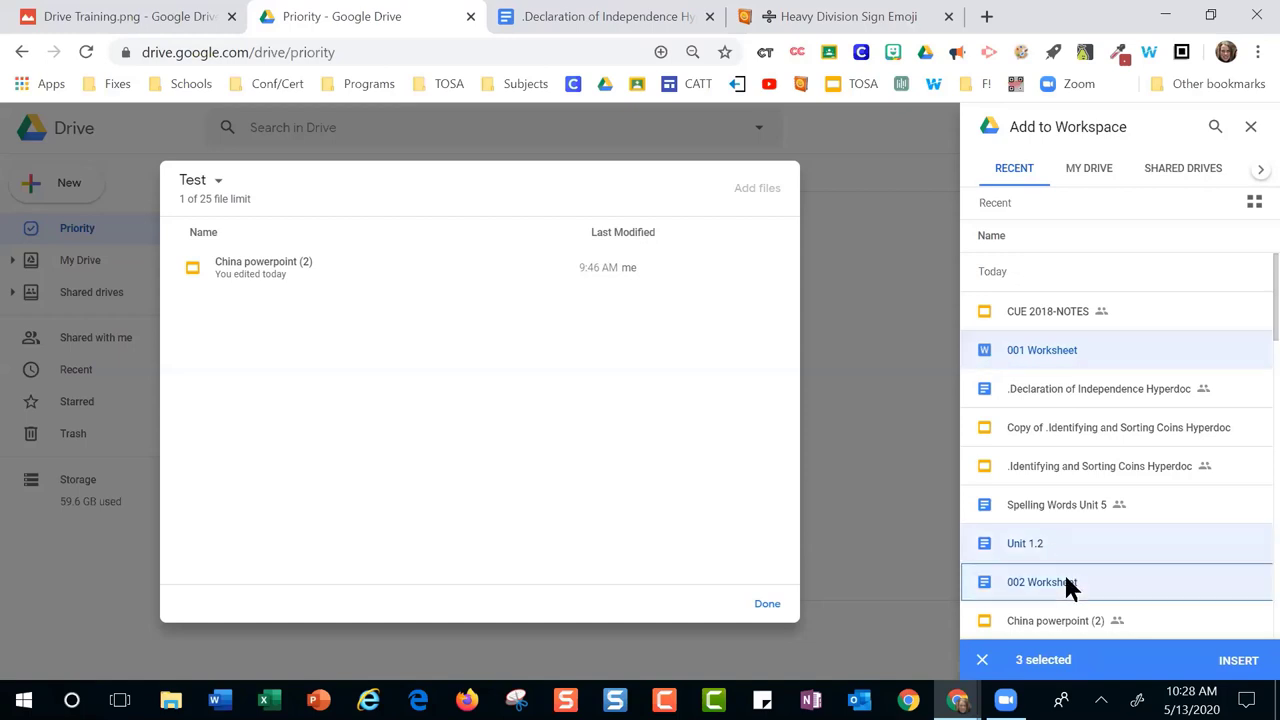
{"action": "left_click", "coordinate": [1234, 661]}
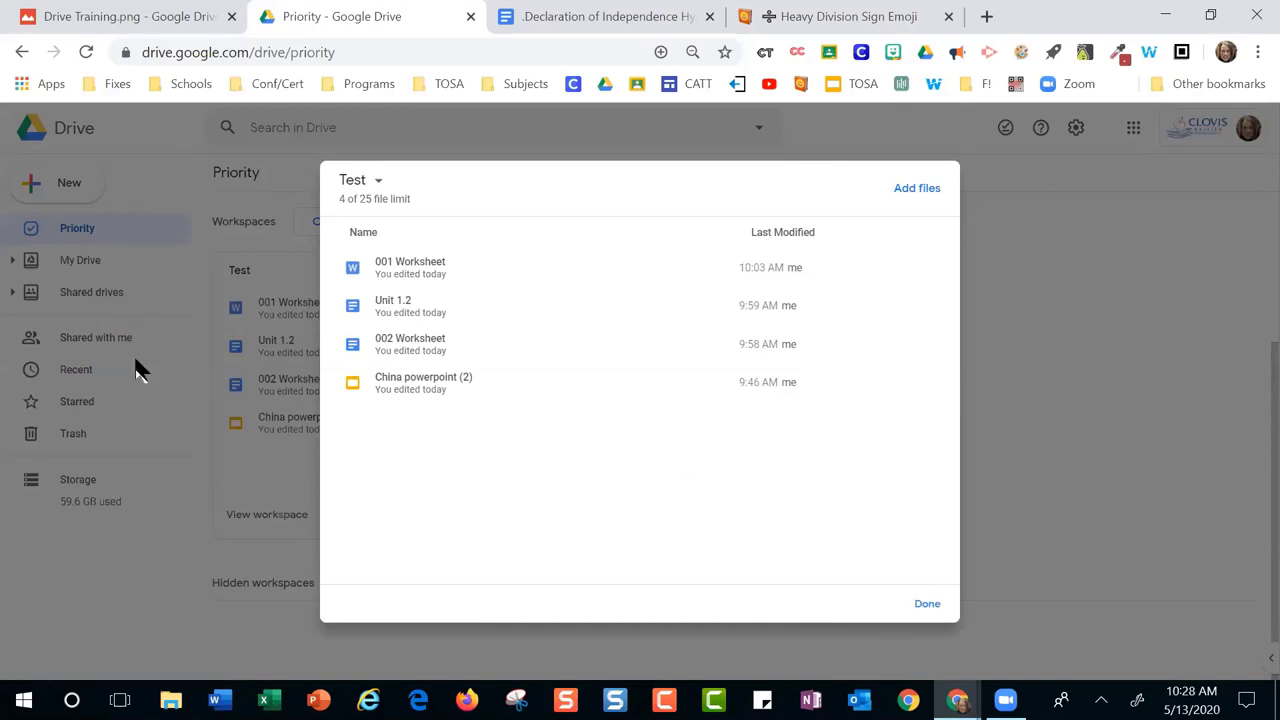
{"action": "left_click", "coordinate": [927, 604]}
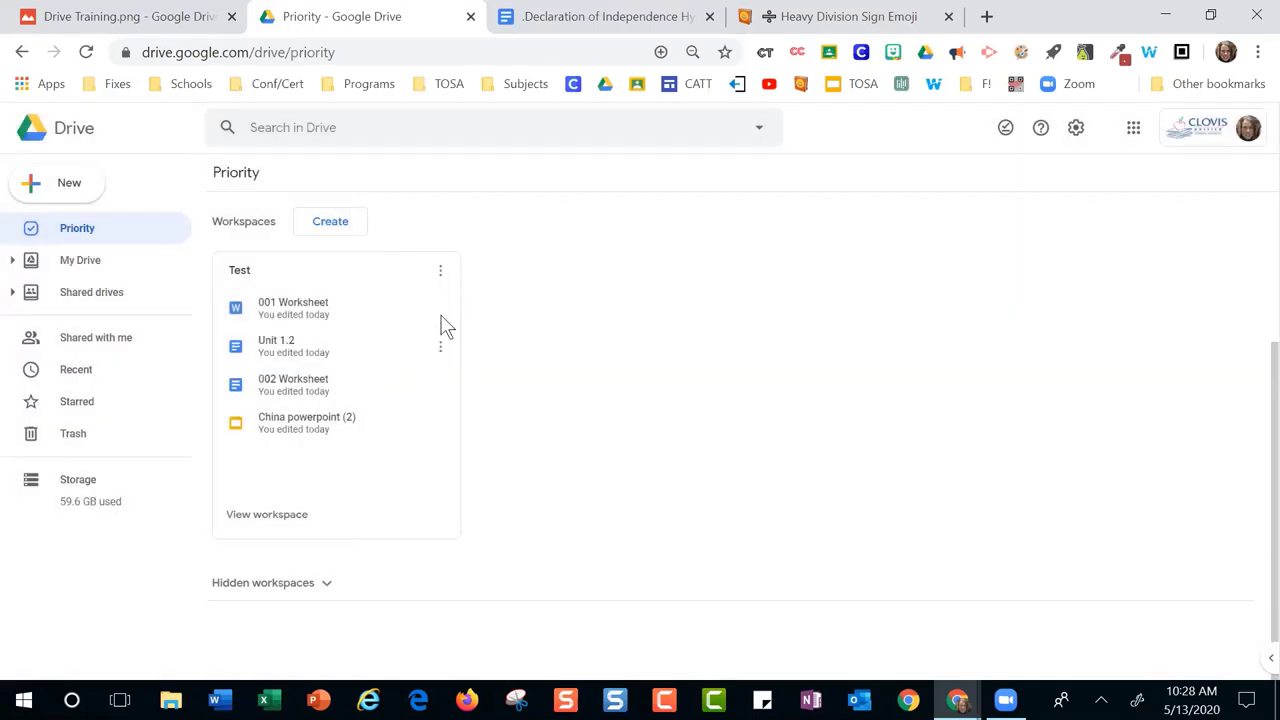
Review the management options of the Test workspace, view its file list and close it again
{"action": "left_click", "coordinate": [440, 271]}
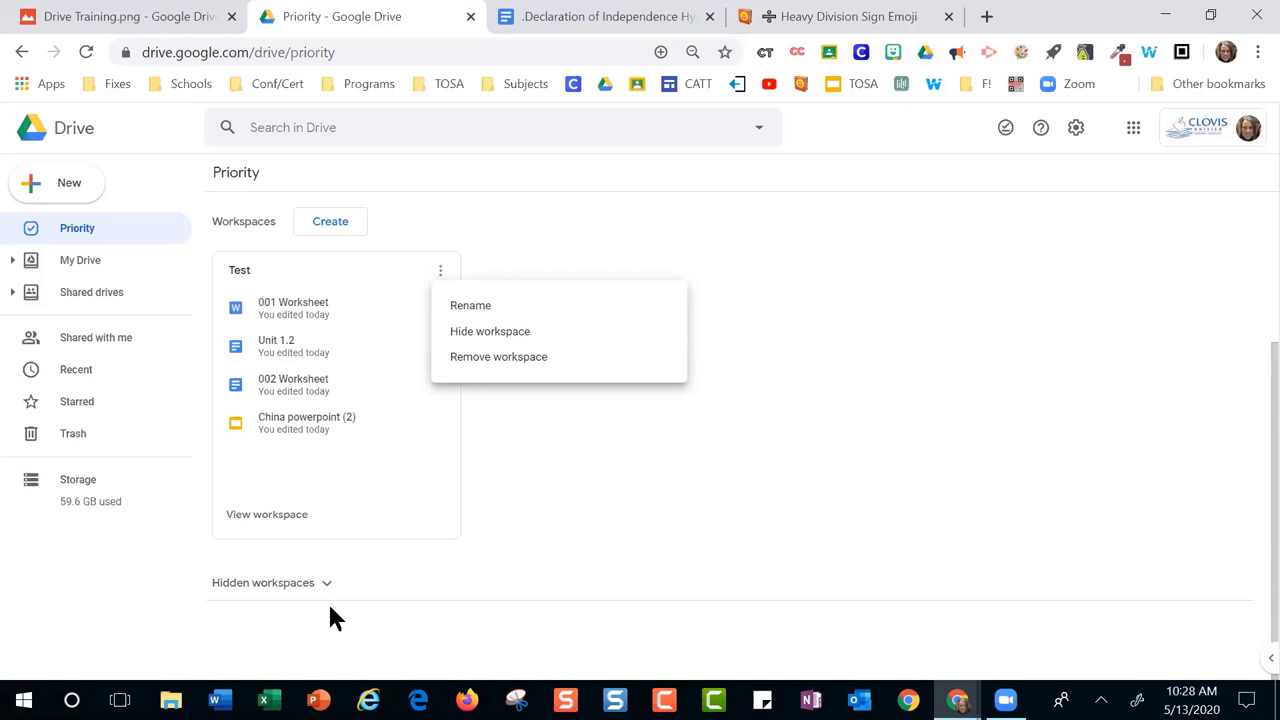
{"action": "left_click", "coordinate": [268, 515]}
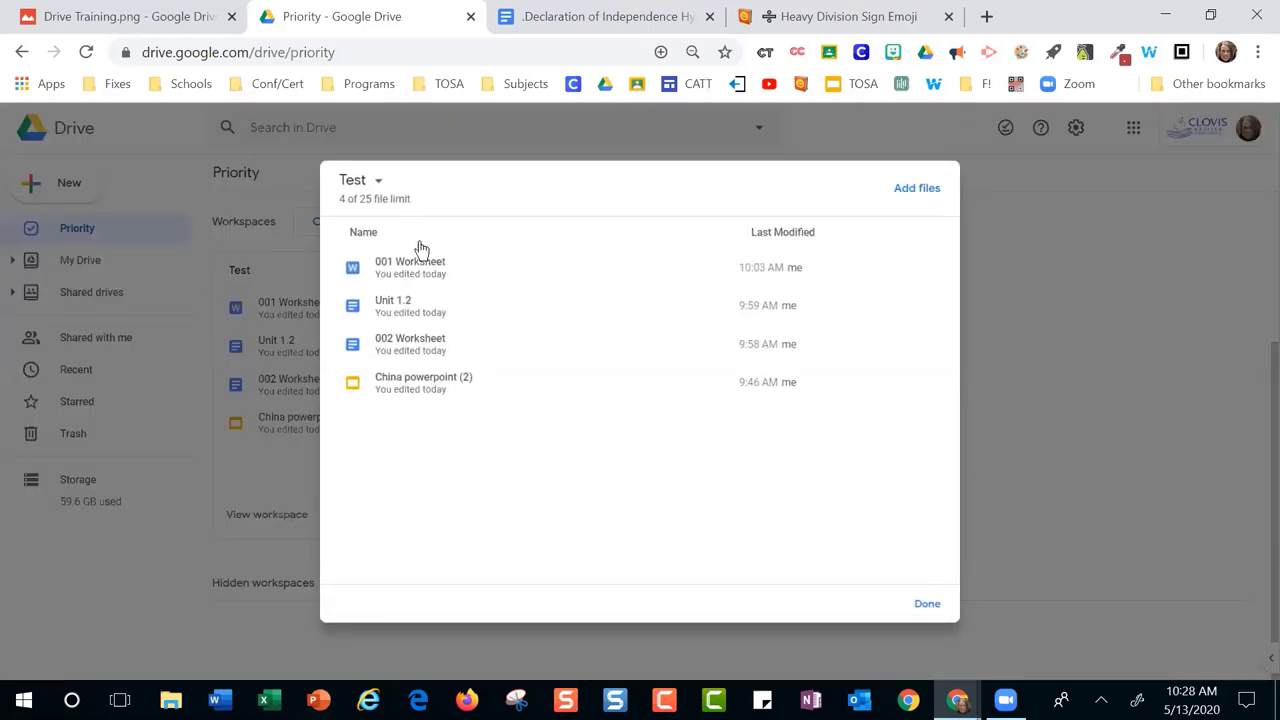
{"action": "left_click", "coordinate": [931, 605]}
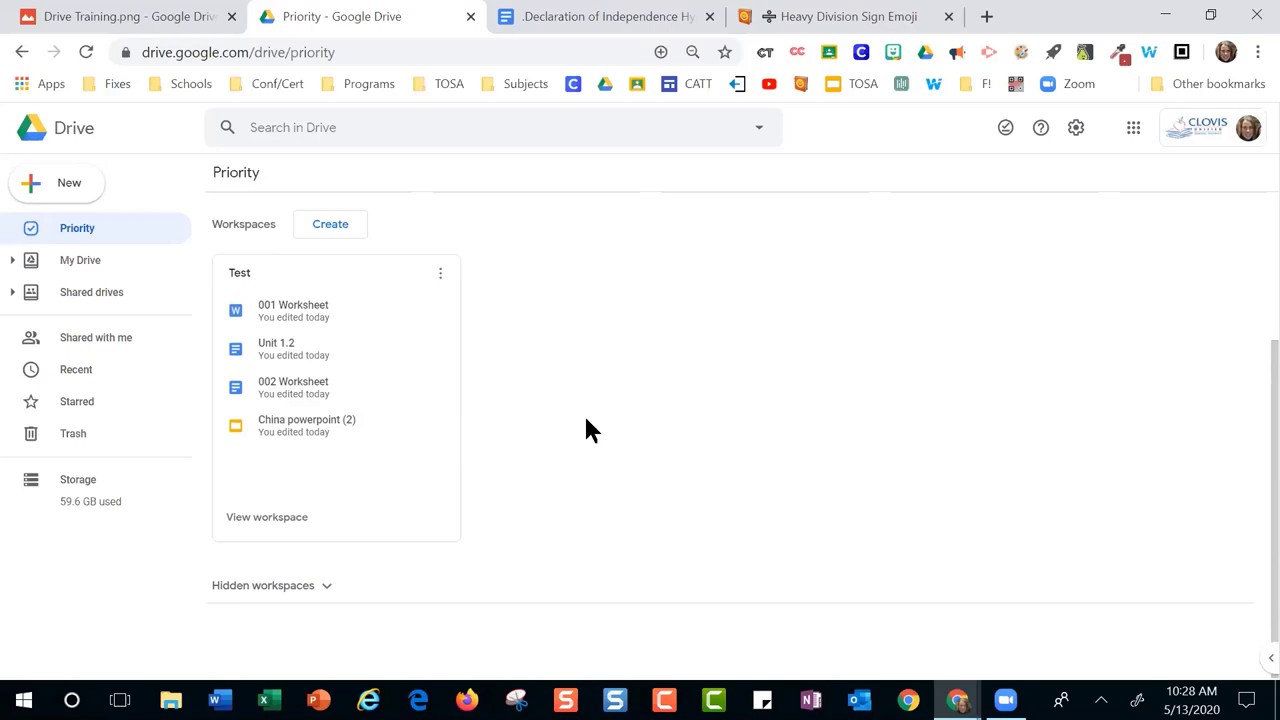
Browse the list of shared drives and open the Clark Technology shared drive
{"action": "left_click", "coordinate": [110, 298]}
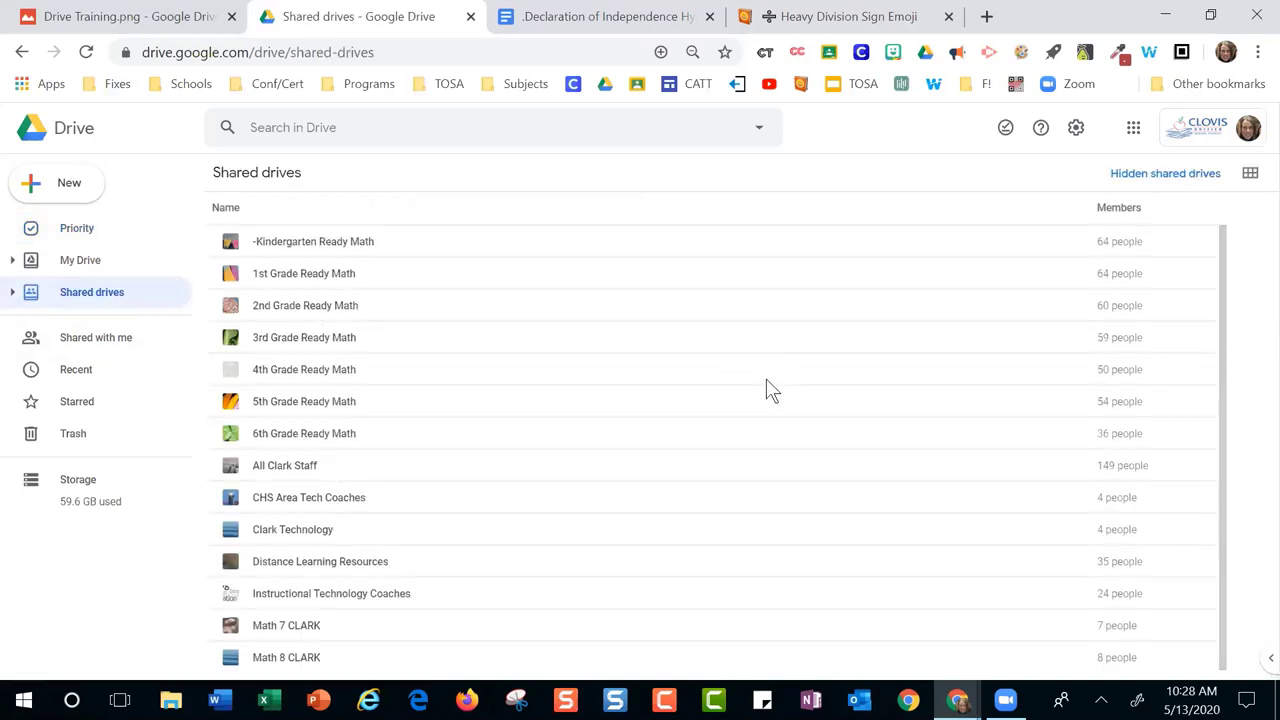
{"action": "scroll", "coordinate": [523, 408], "scroll_direction": "down", "scroll_amount": 1}
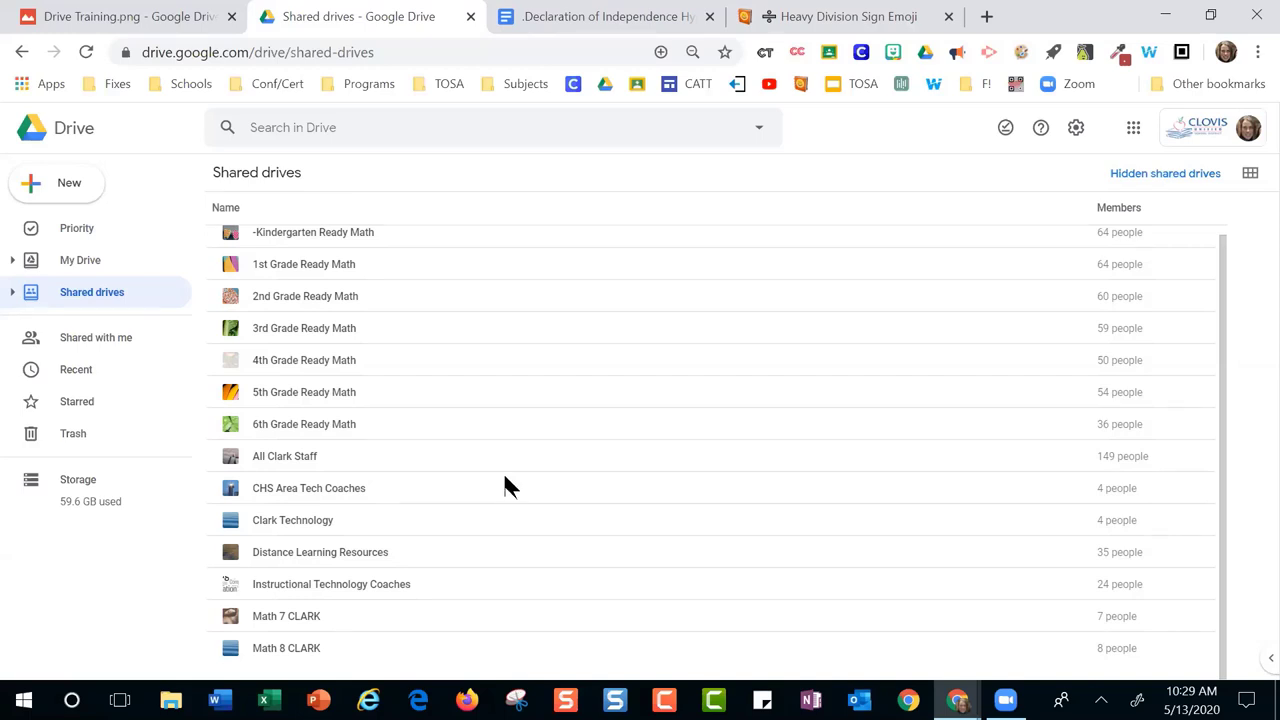
{"action": "left_click", "coordinate": [282, 520]}
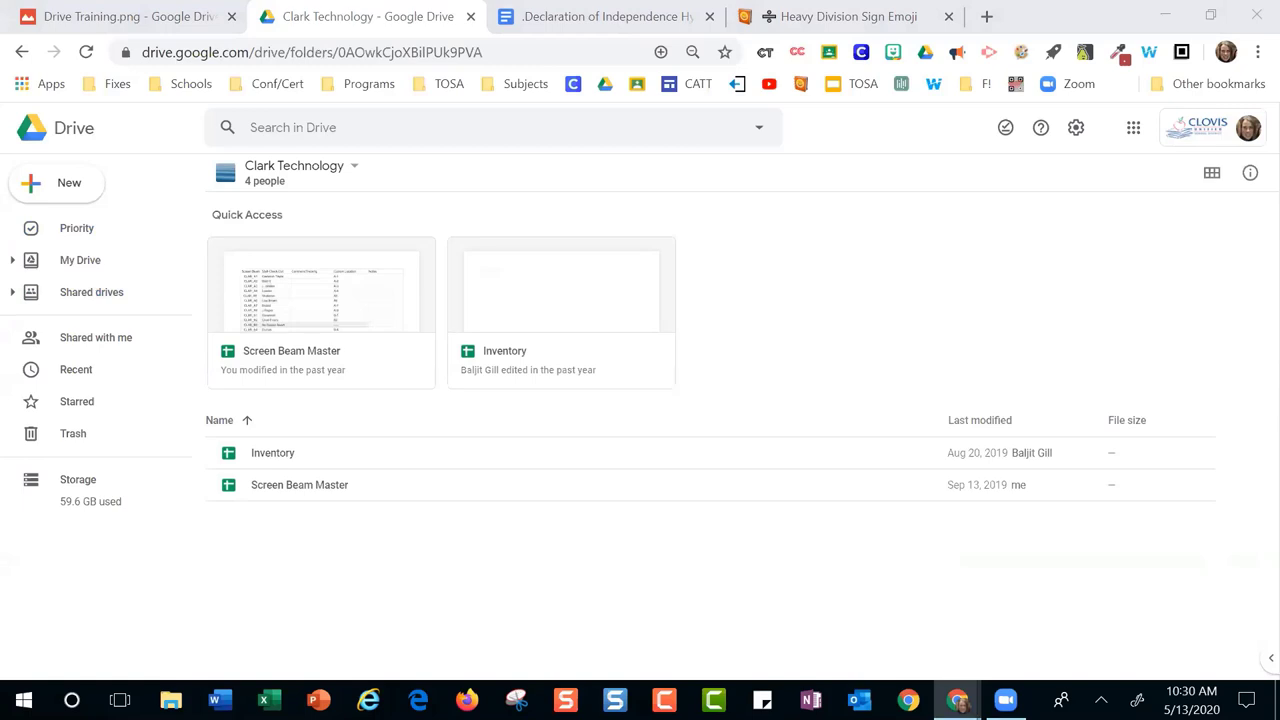
Present the Shared Drives: Access Levels slide from the Drive Training presentation, end the slideshow and return to the Clark Technology drive
{"action": "left_click_drag", "start_coordinate": [898, 52], "coordinate": [900, 20]}
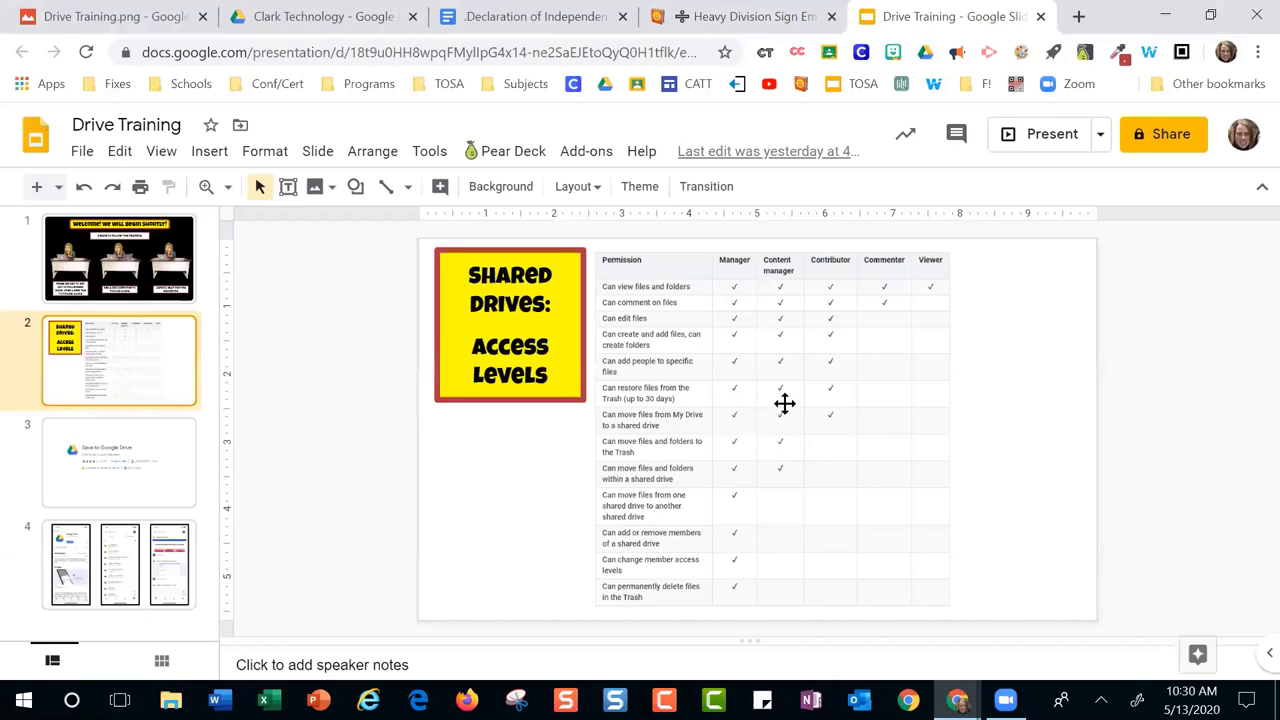
{"action": "left_click", "coordinate": [1030, 148]}
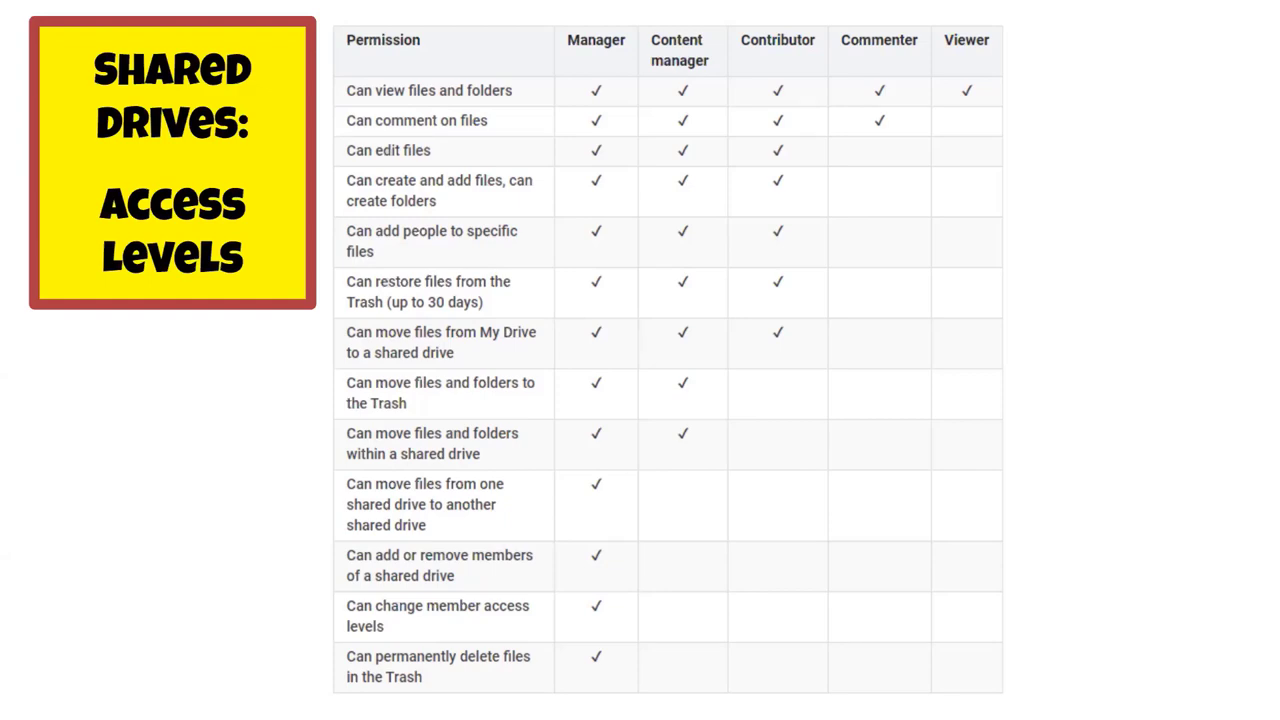
{"action": "key", "text": "Escape"}
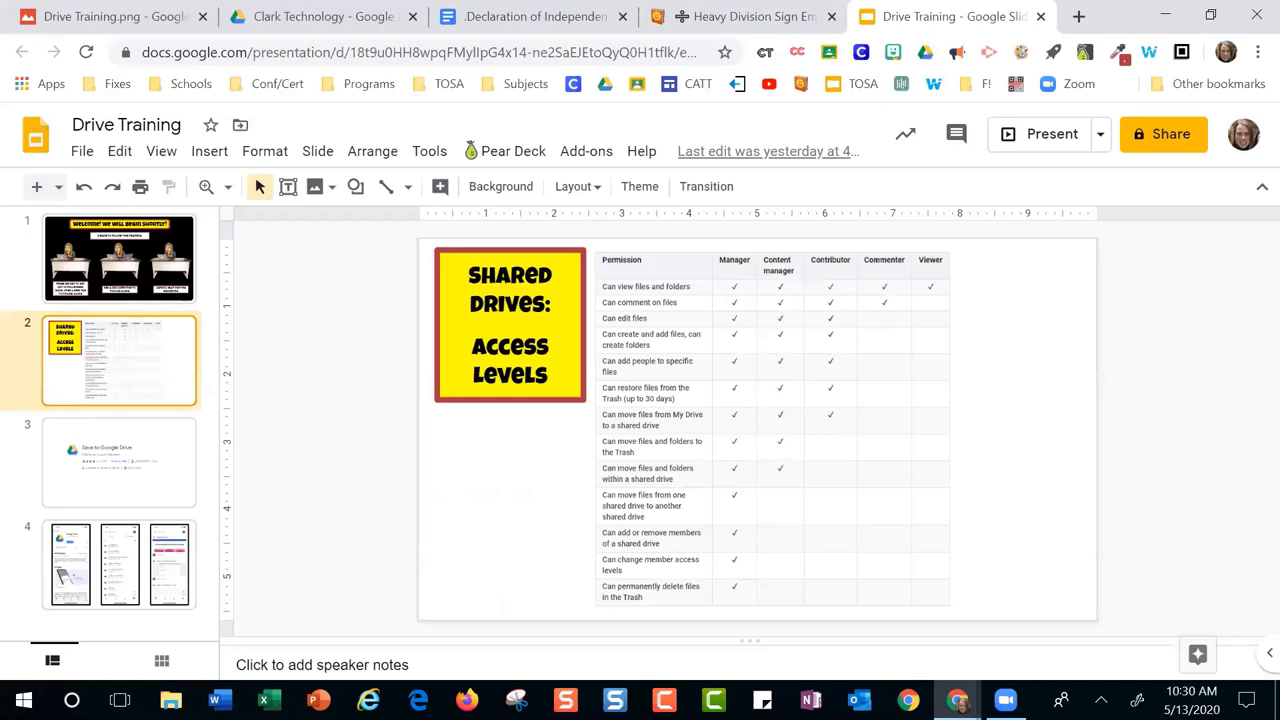
{"action": "left_click", "coordinate": [1040, 16]}
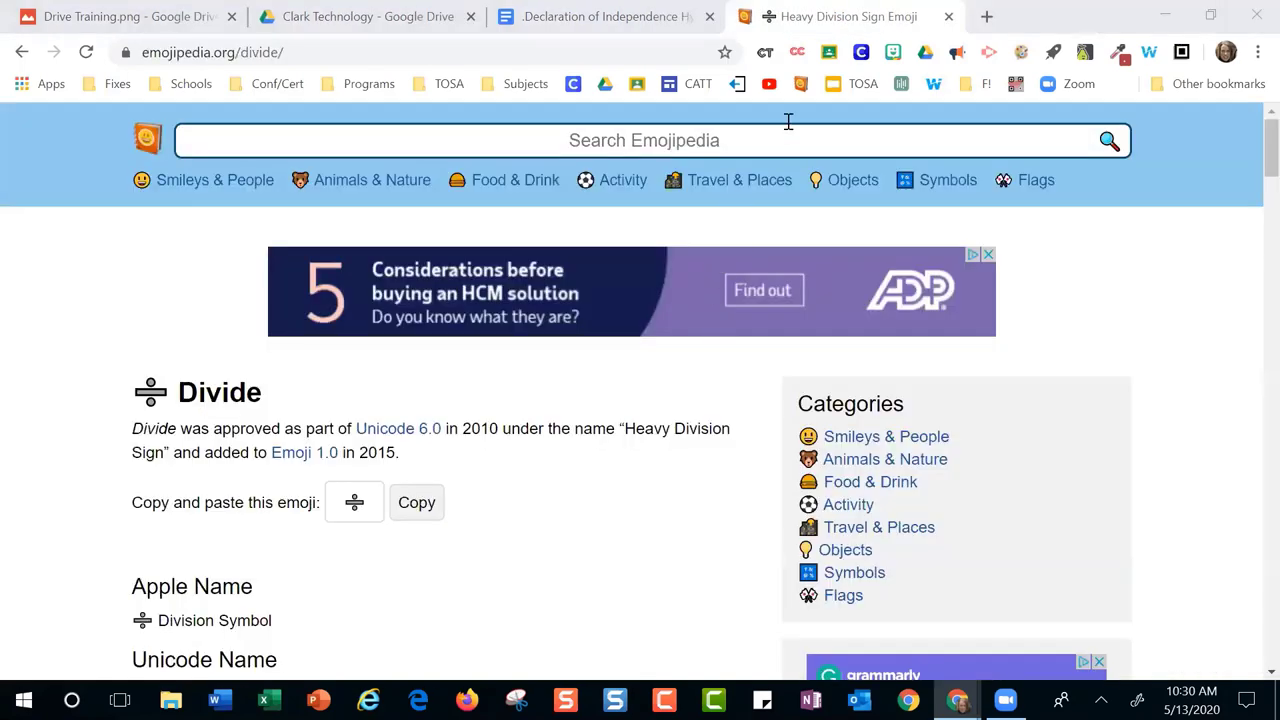
{"action": "left_click", "coordinate": [378, 20]}
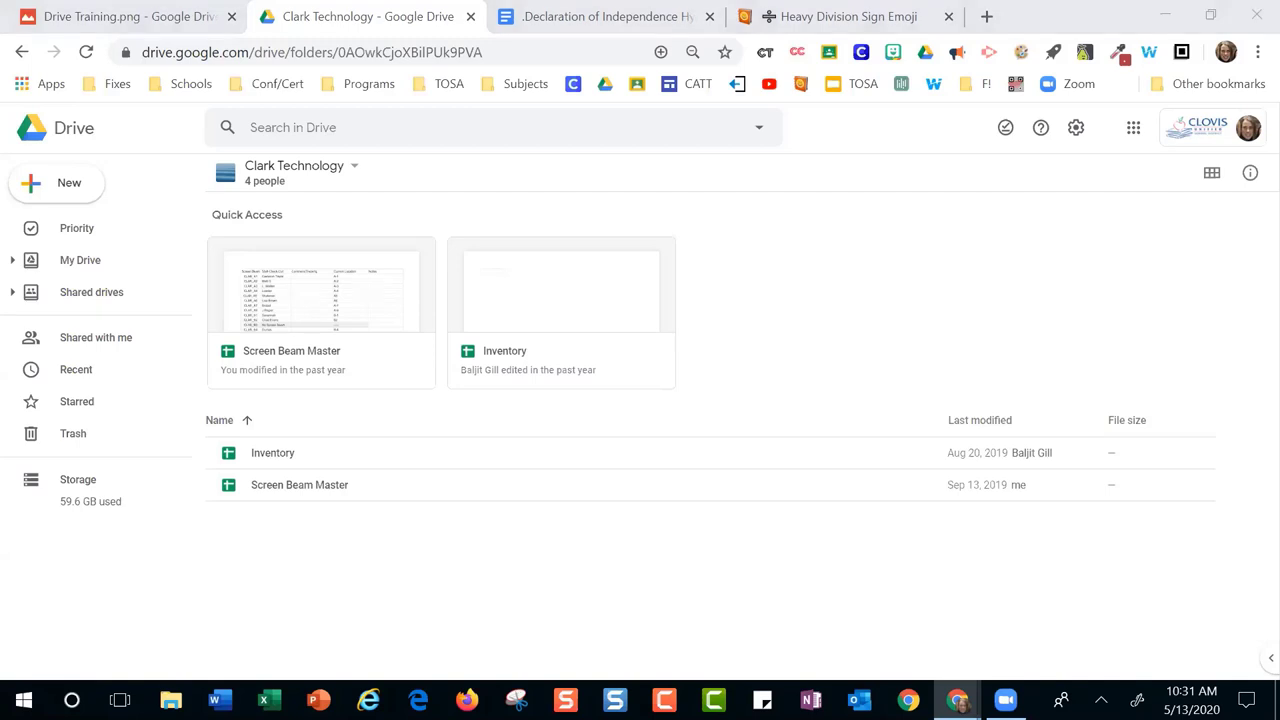
Bring the Drive Training presentation back into the browser window
{"action": "left_click", "coordinate": [1024, 44]}
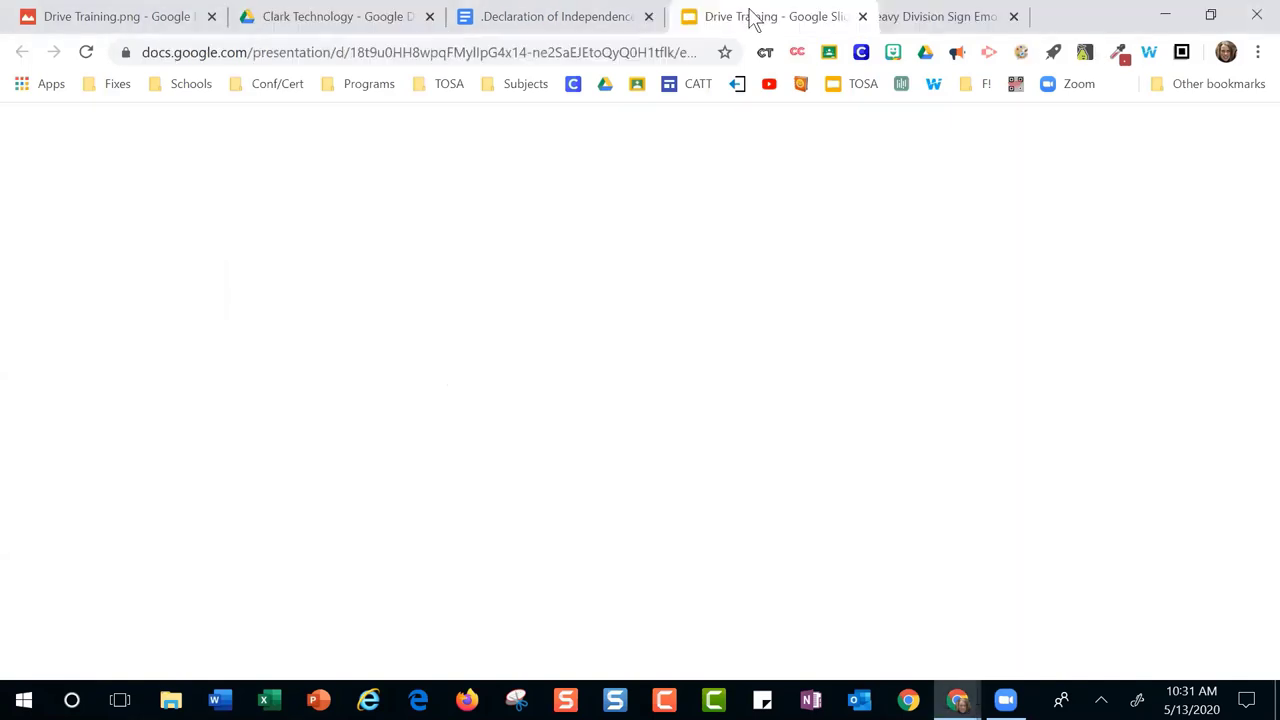